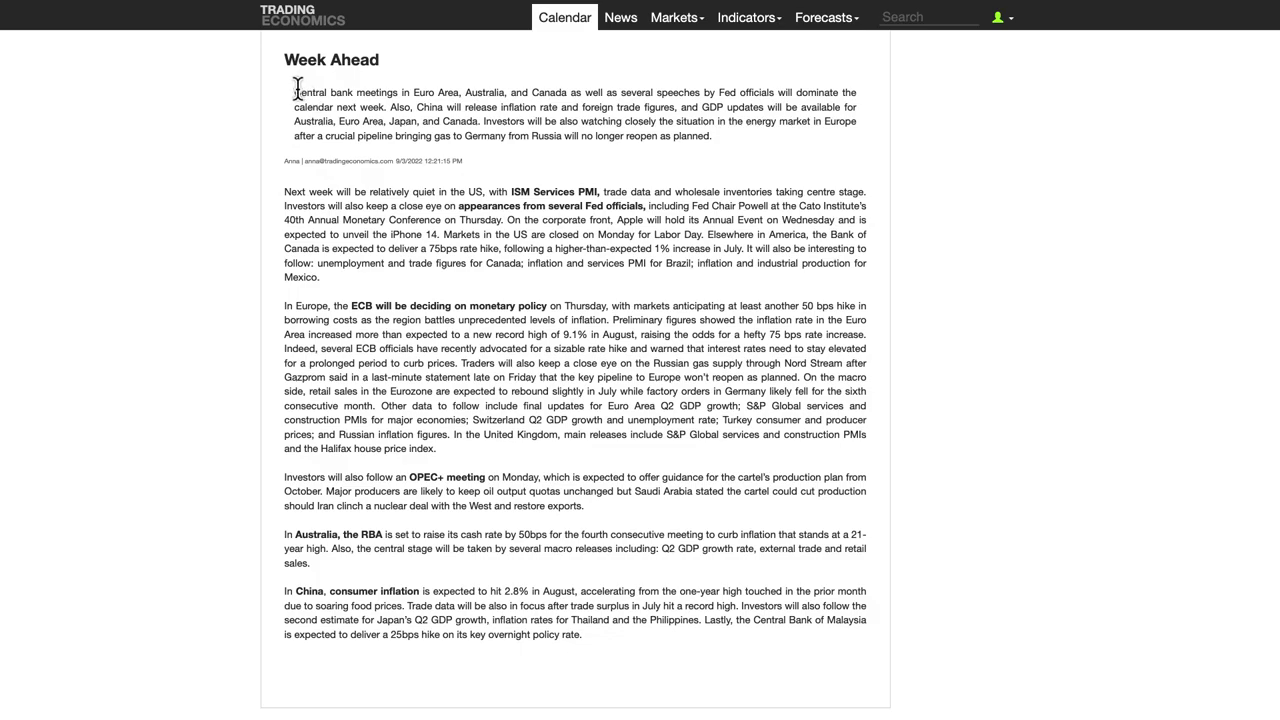
- Zoom in on the Week Ahead article, highlight its central-bank opening paragraph, and scroll through it
key(ctrl+plus)
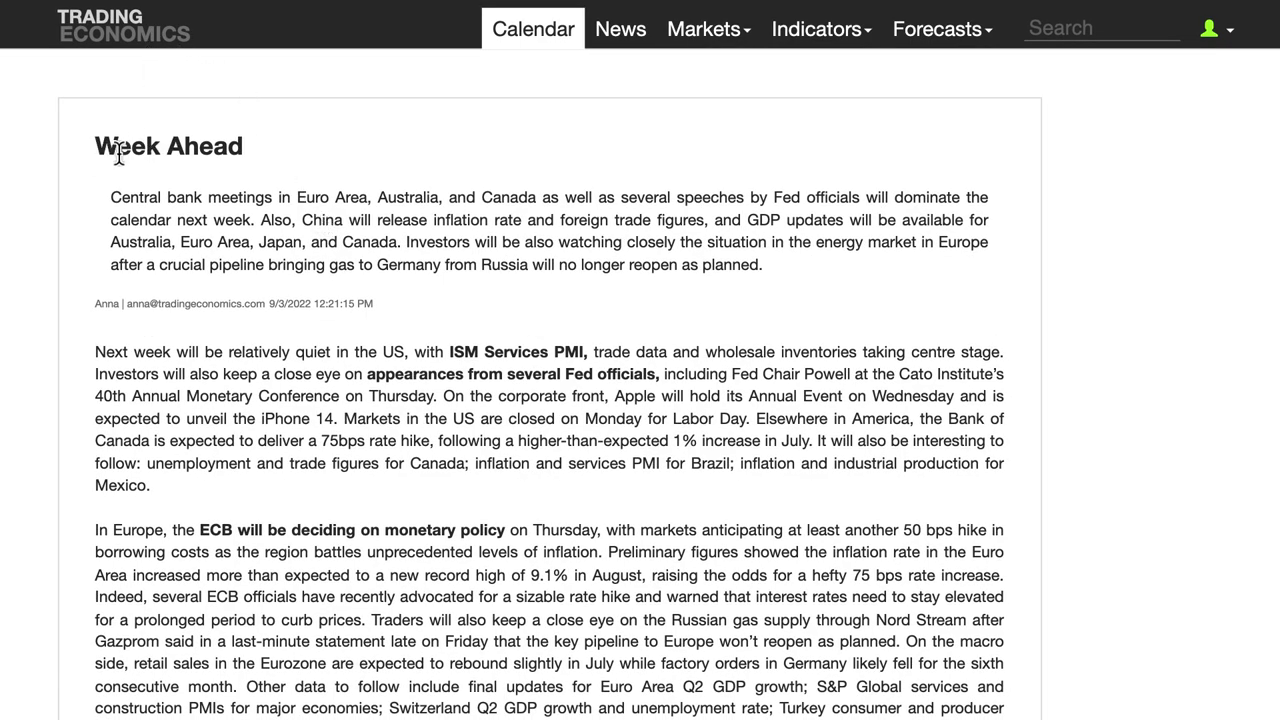
drag(111, 197, 768, 269)
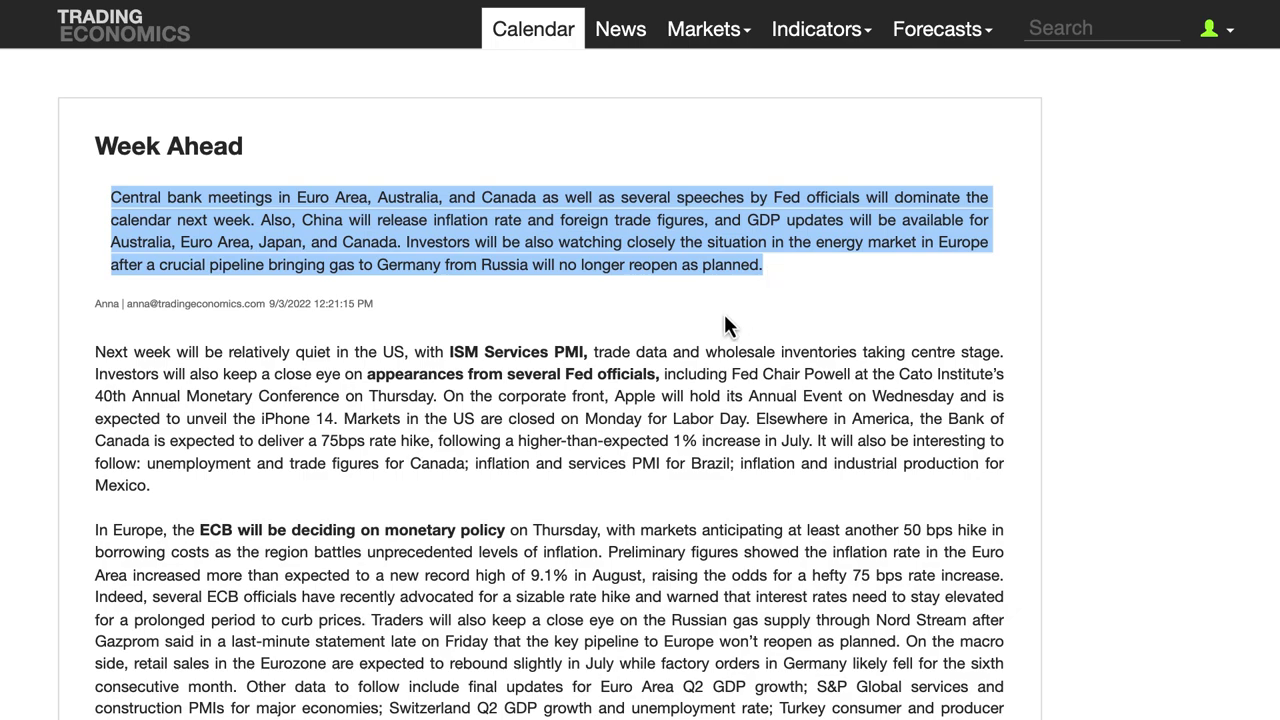
scroll(737, 443, down, 2)
scroll(419, 327, down, 1)
scroll(510, 460, down, 4)
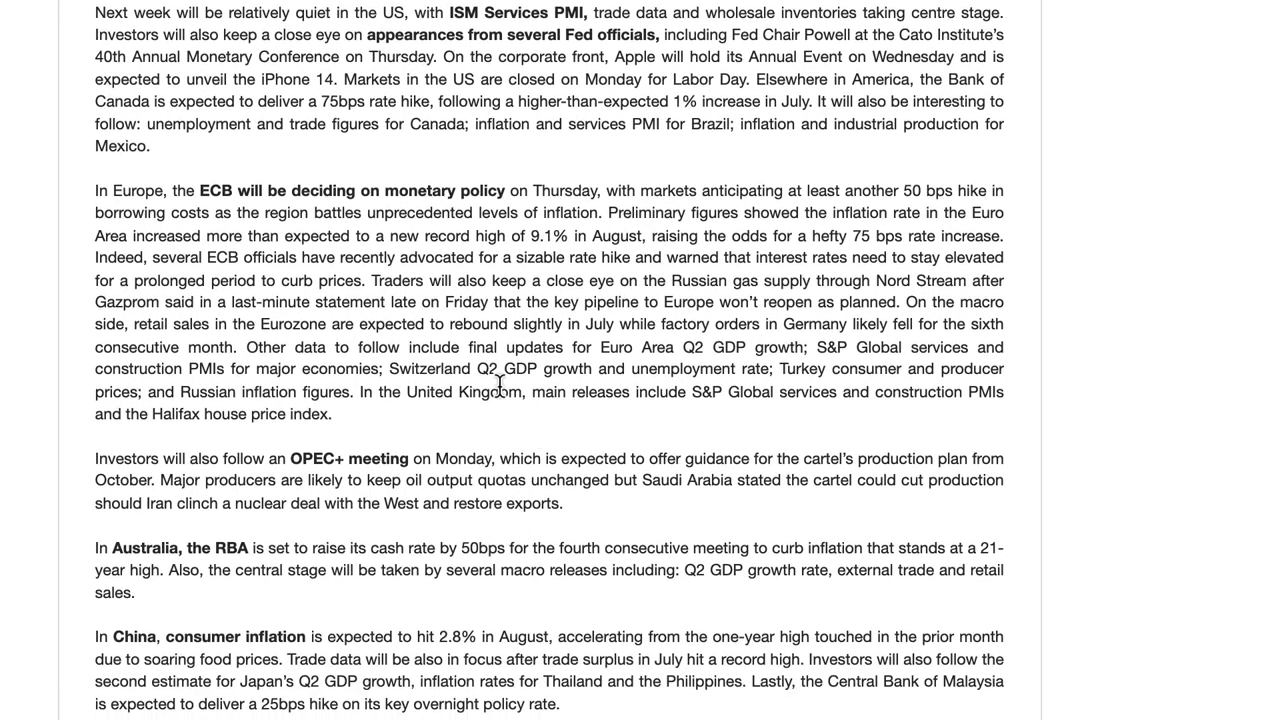
scroll(530, 600, down, 3)
scroll(527, 425, up, 8)
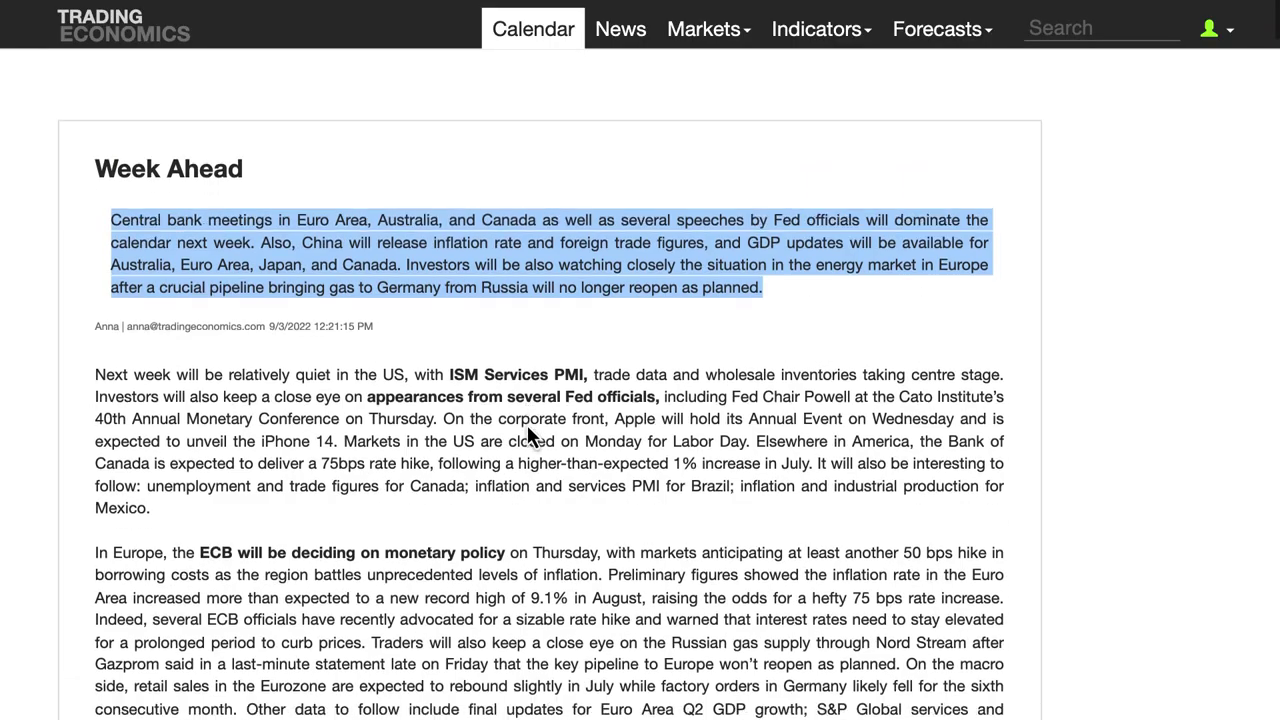
scroll(527, 430, down, 1)
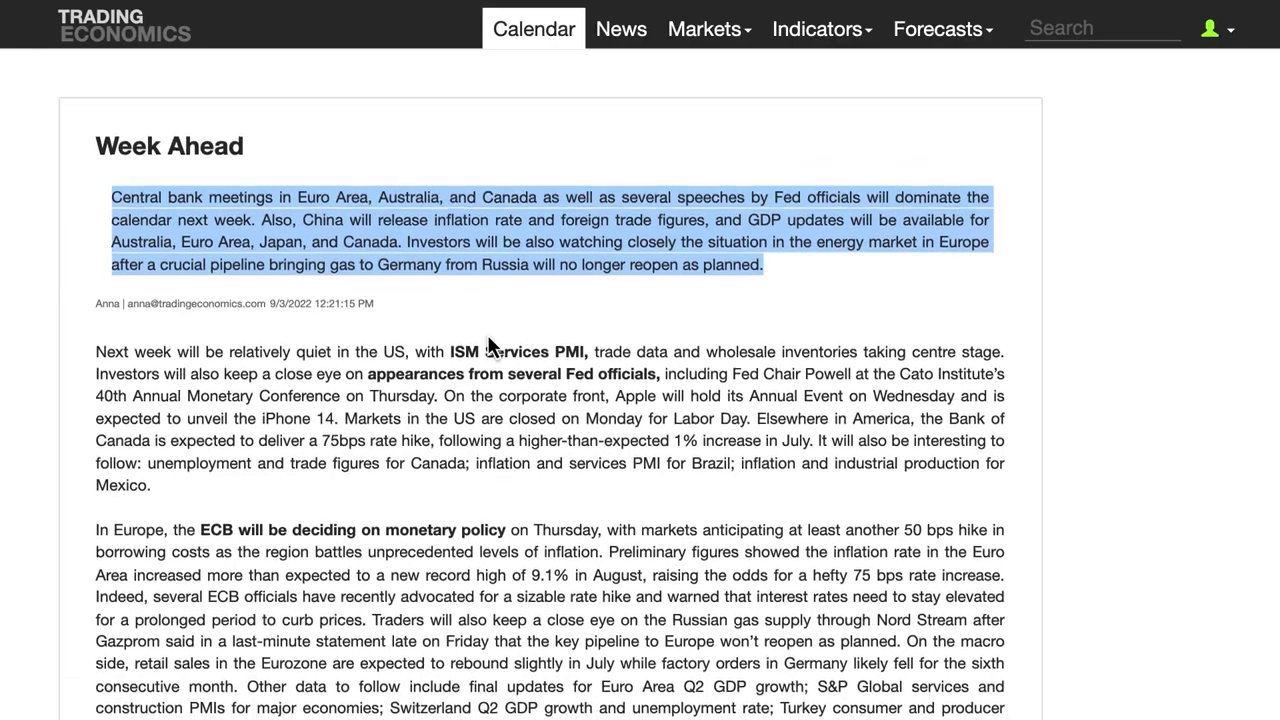
click(112, 32)
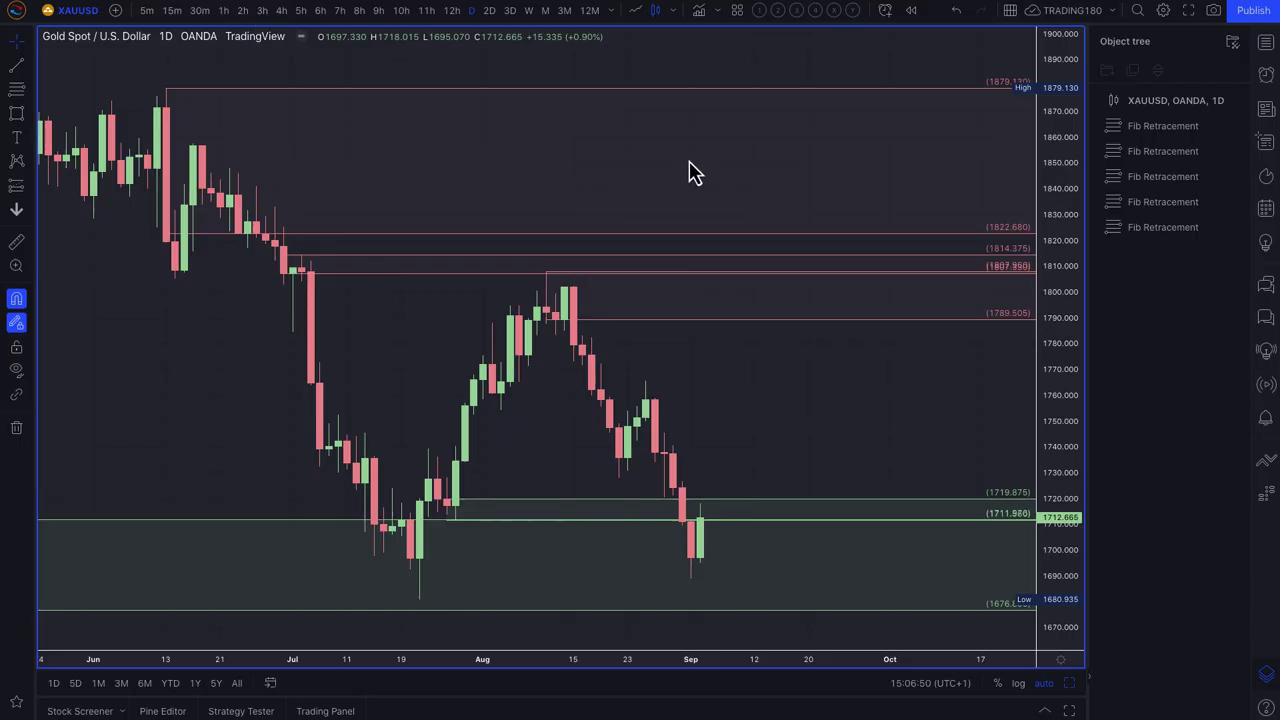
- Switch the chart from XAUUSD to DXY, the U.S. Dollar Currency Index, via the Watchlist
click(1266, 43)
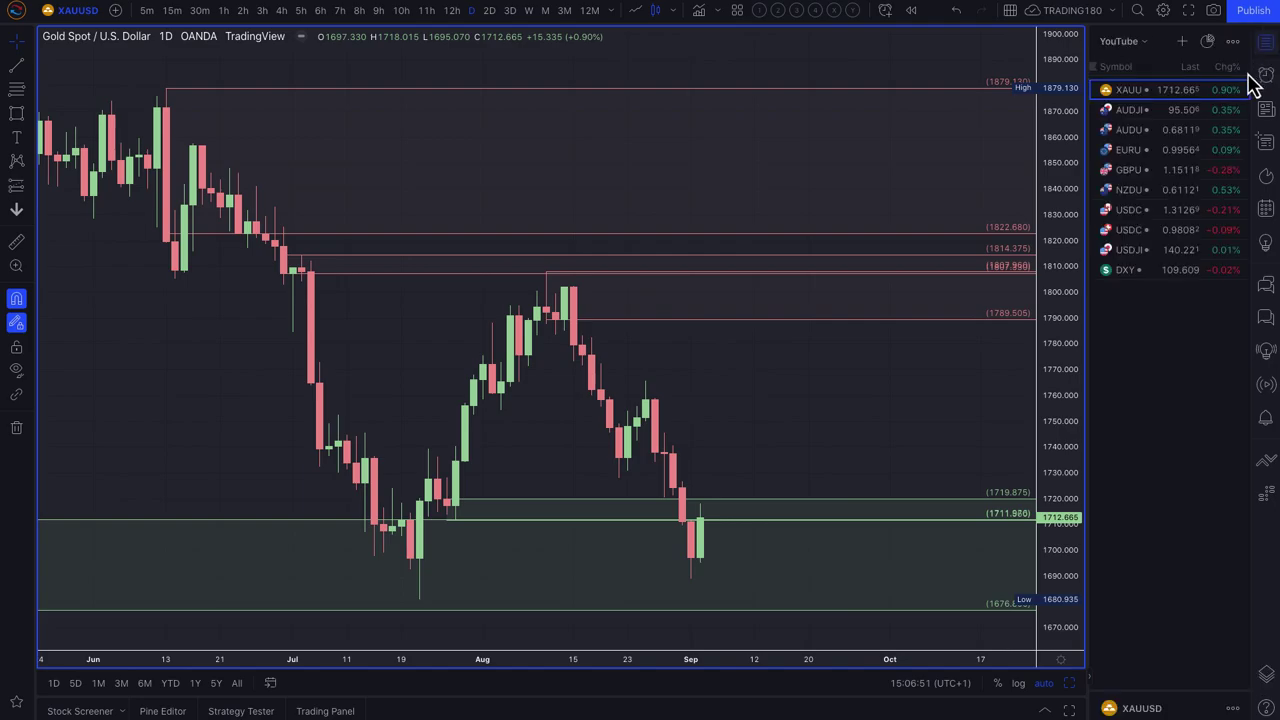
click(1160, 270)
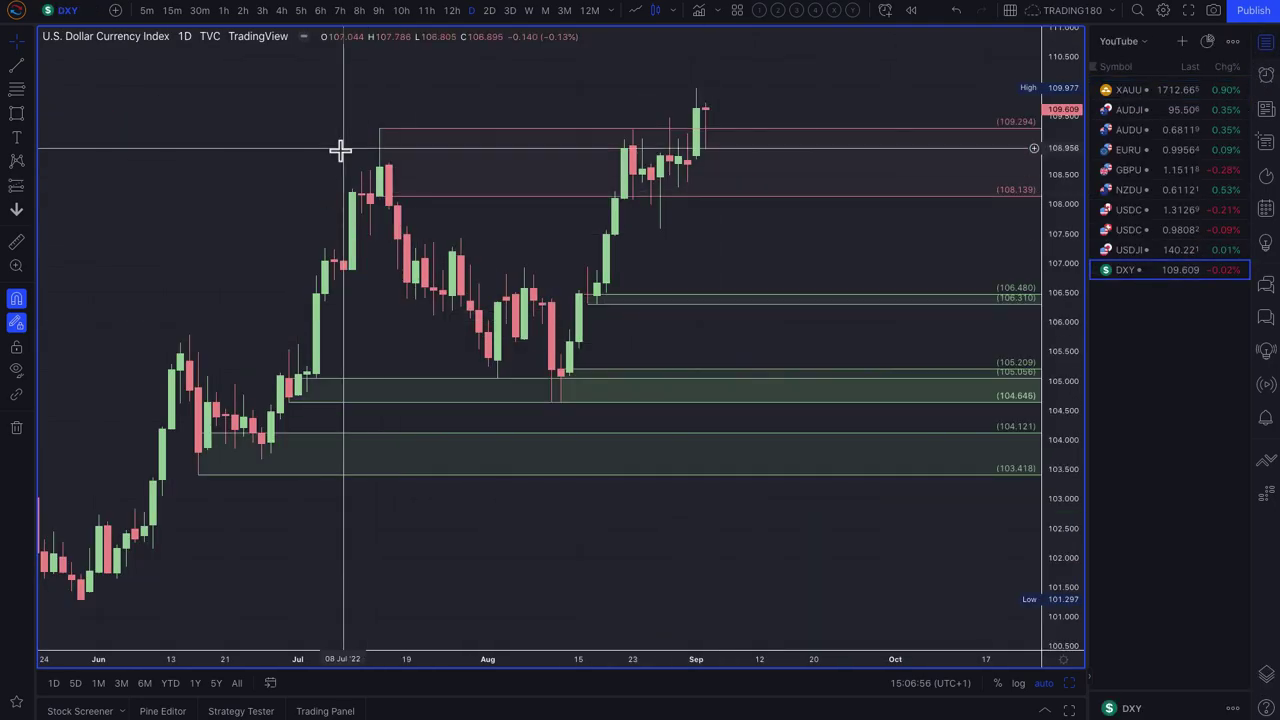
right_click(710, 195)
click(698, 112)
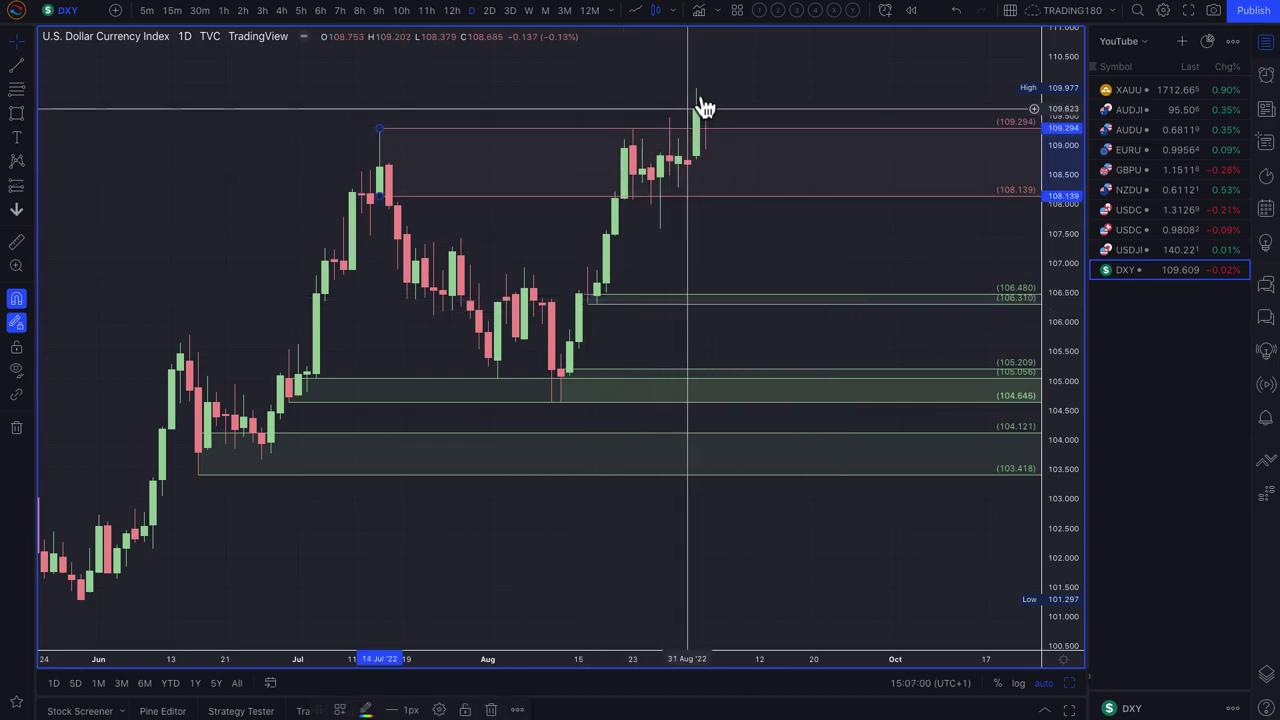
scroll(690, 180, down, 15)
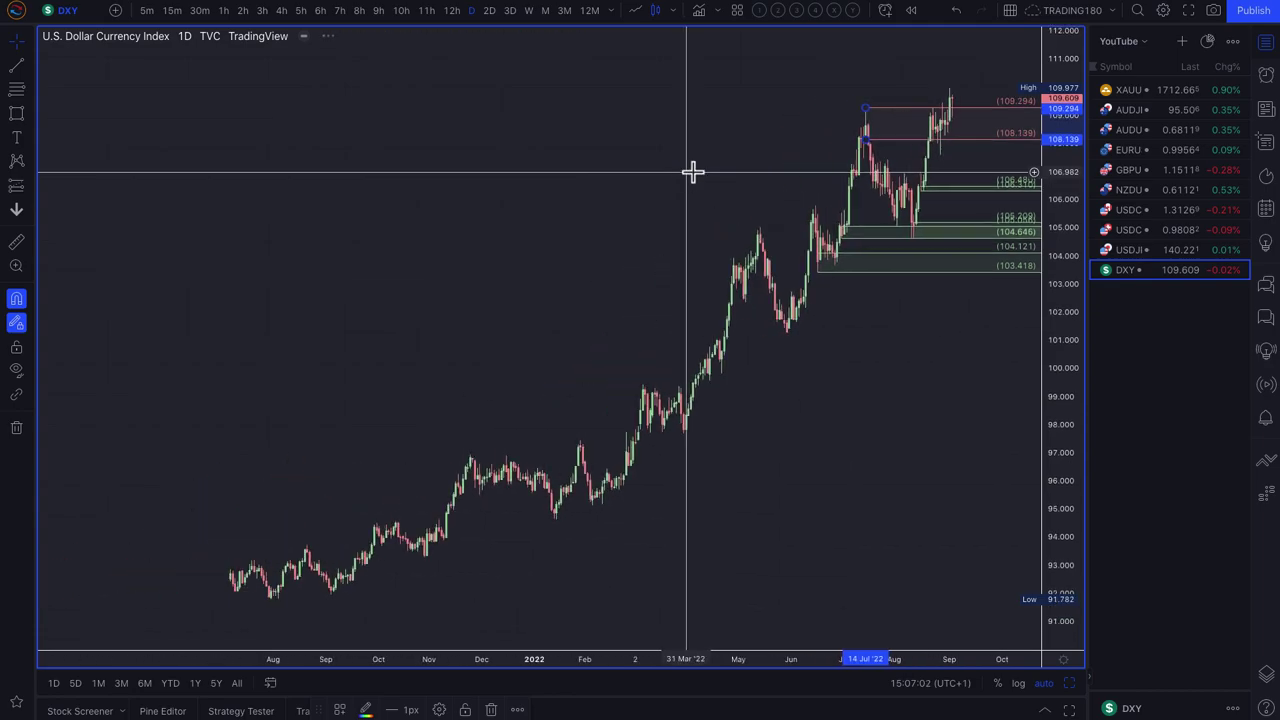
scroll(696, 170, down, 3)
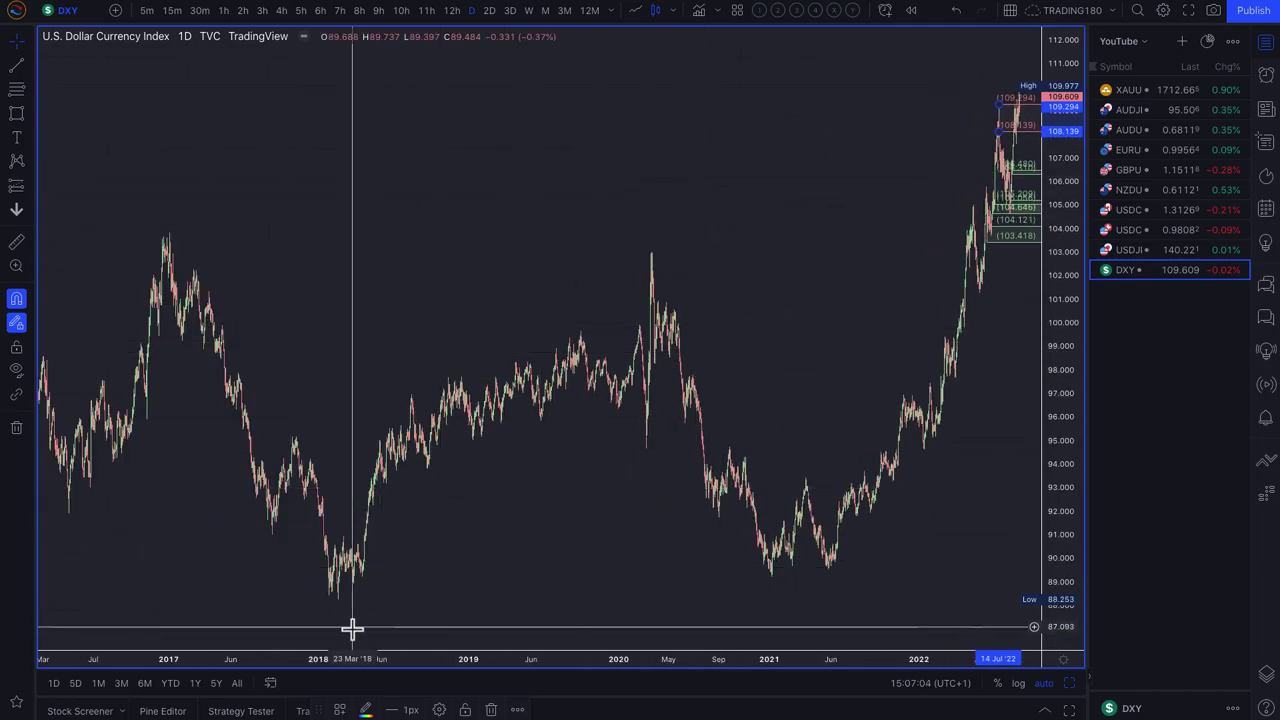
click(243, 685)
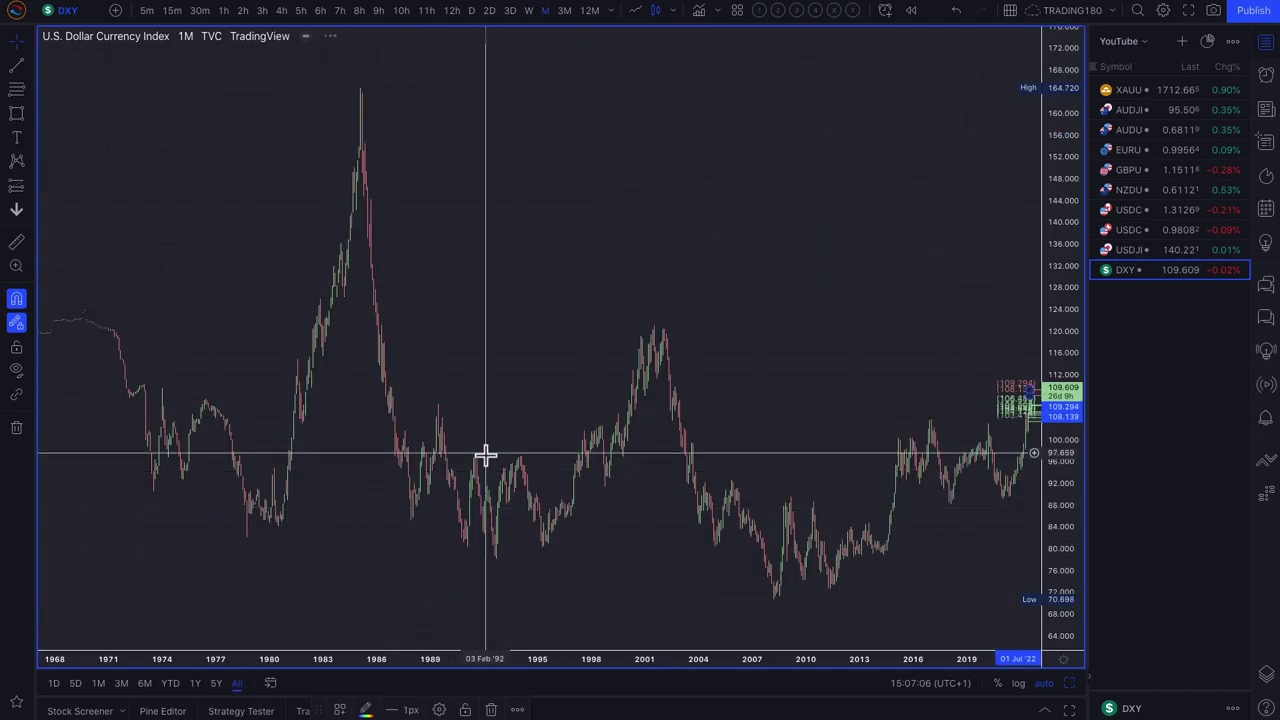
scroll(485, 454, up, 3)
scroll(485, 454, up, 3)
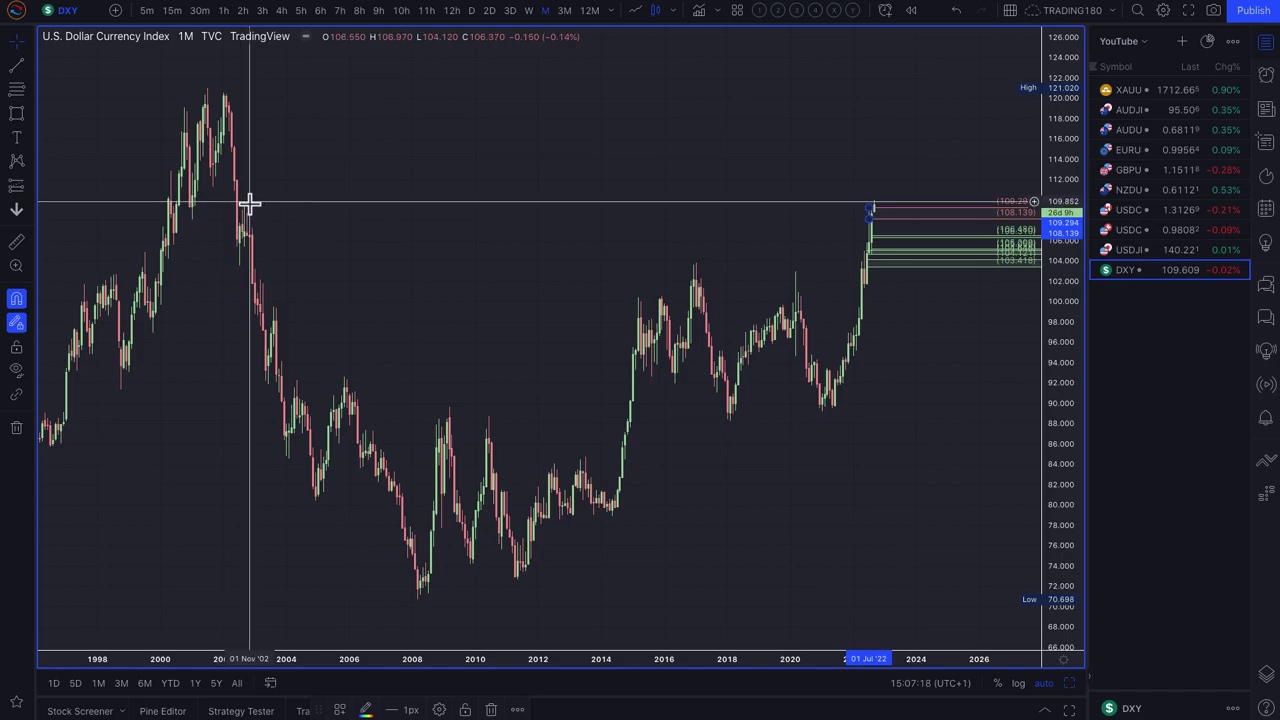
scroll(651, 257, up, 3)
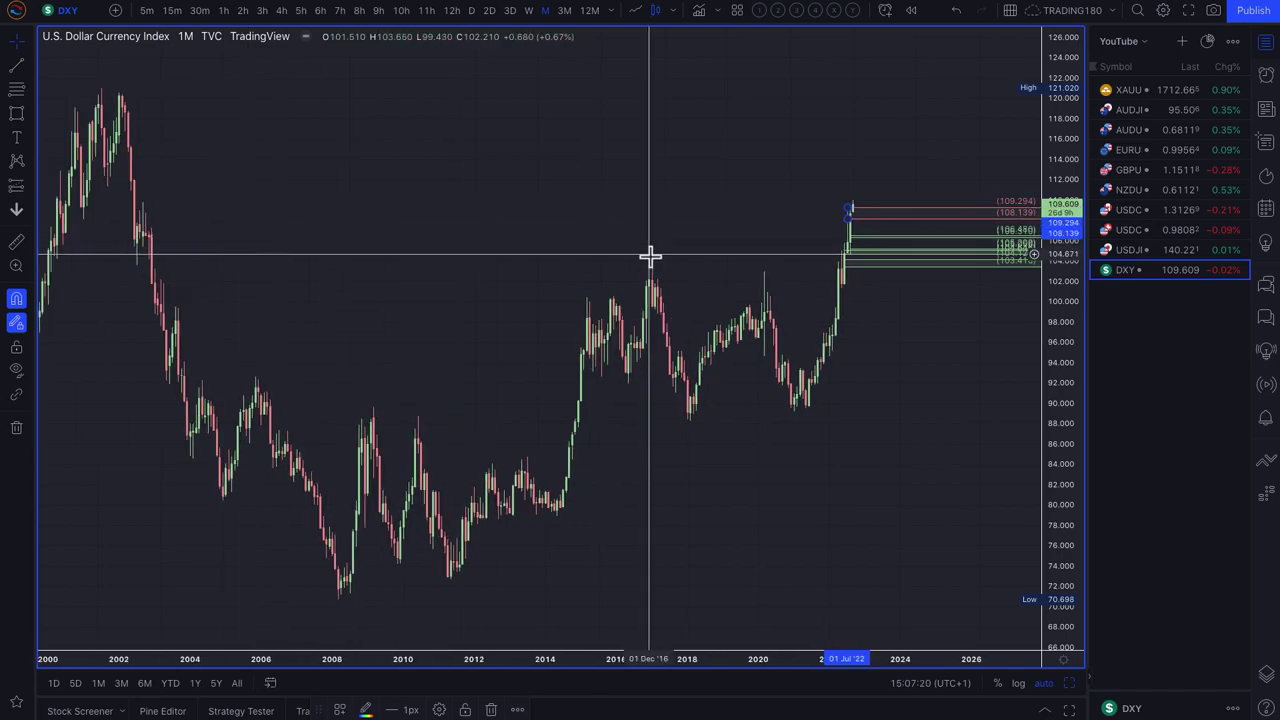
scroll(651, 265, up, 5)
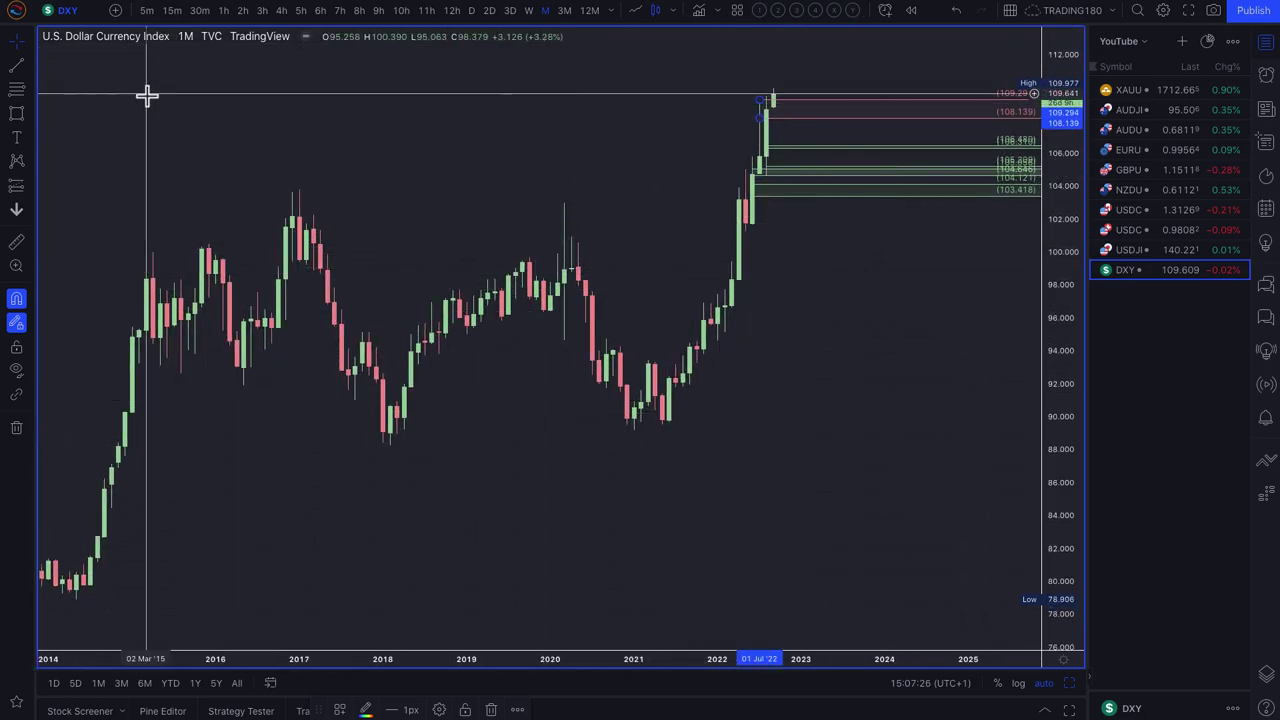
click(471, 11)
scroll(679, 206, up, 3)
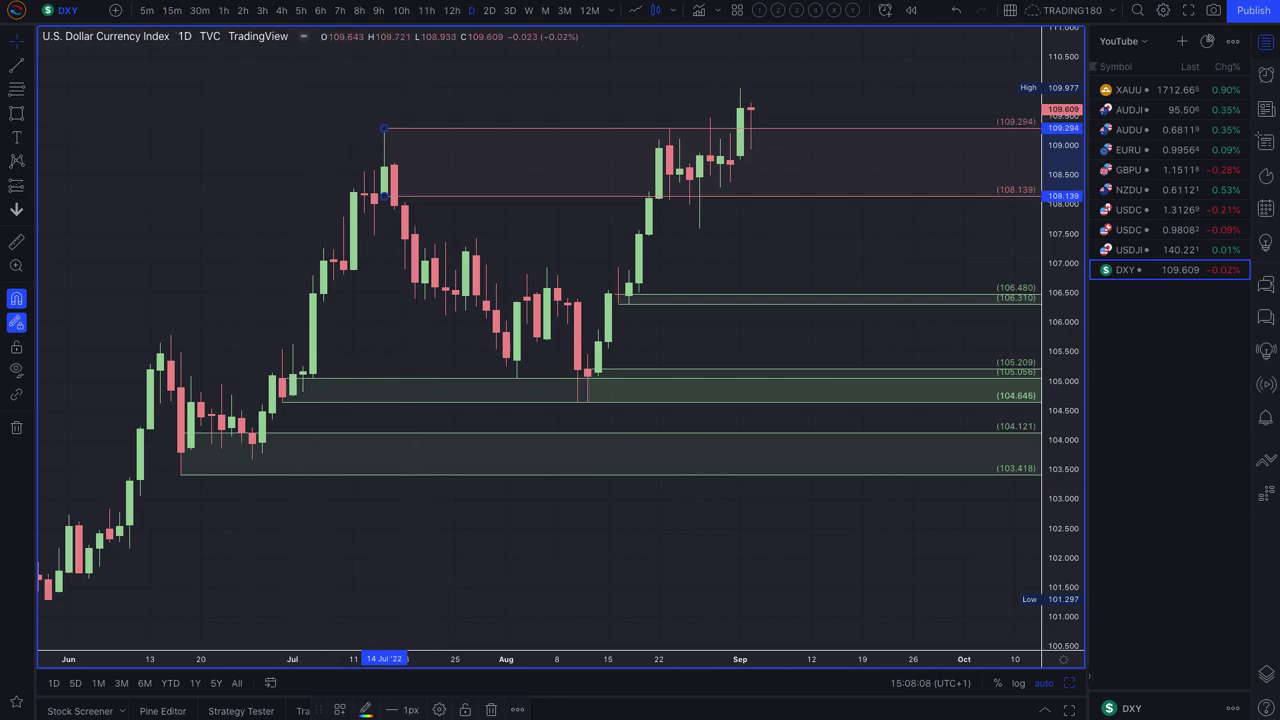
- Bring the Bloomberg labor force article to its top and highlight the full headline
click(215, 3)
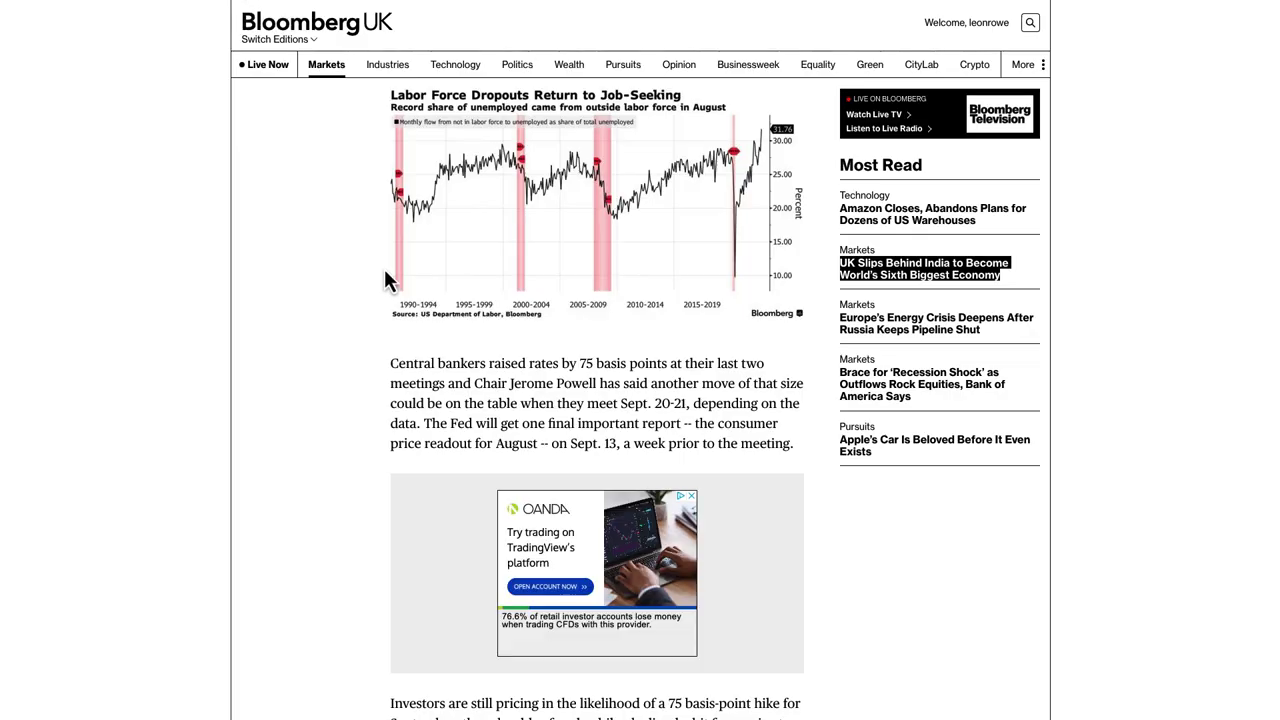
scroll(455, 285, up, 4)
scroll(455, 285, up, 6)
scroll(451, 273, down, 3)
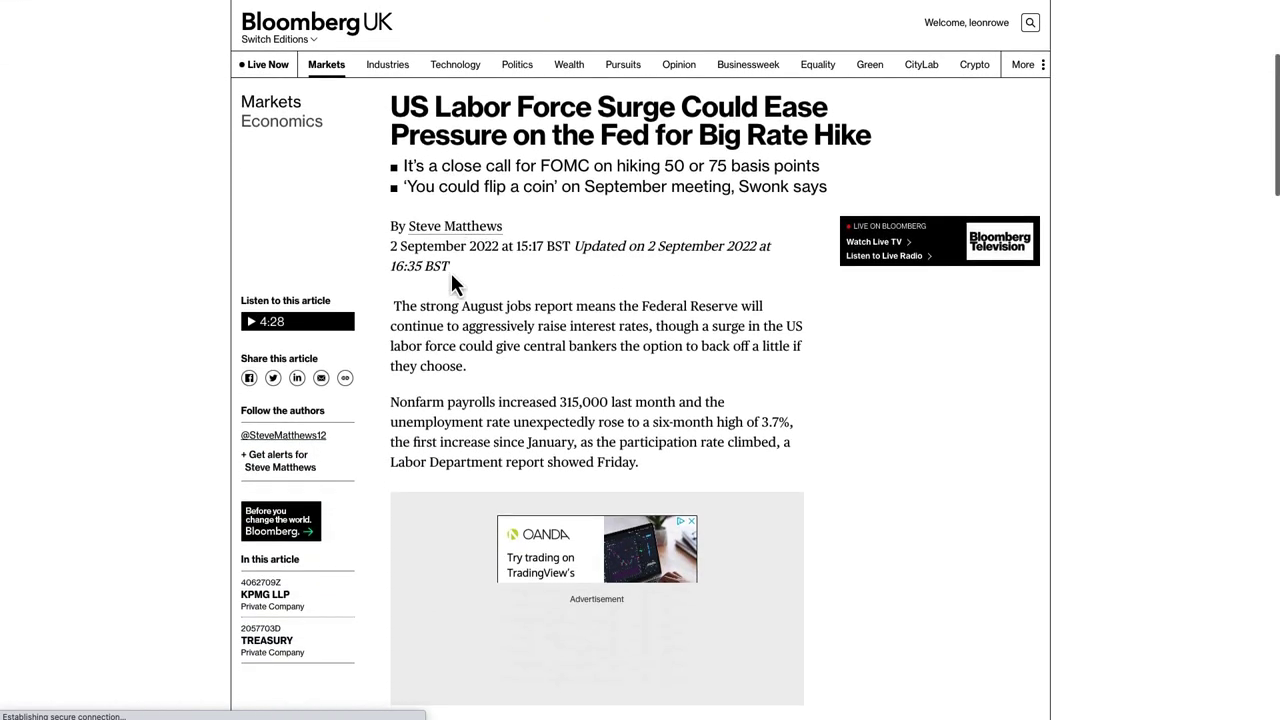
scroll(451, 273, up, 1)
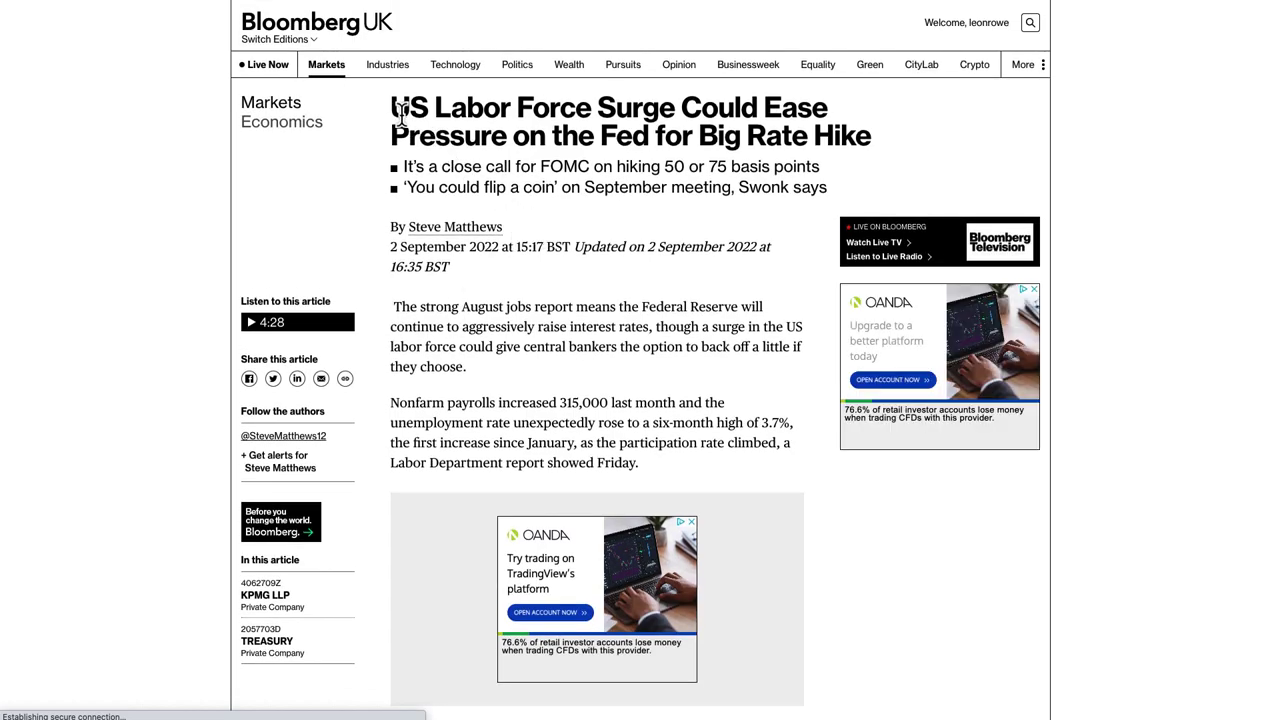
drag(392, 110, 560, 112)
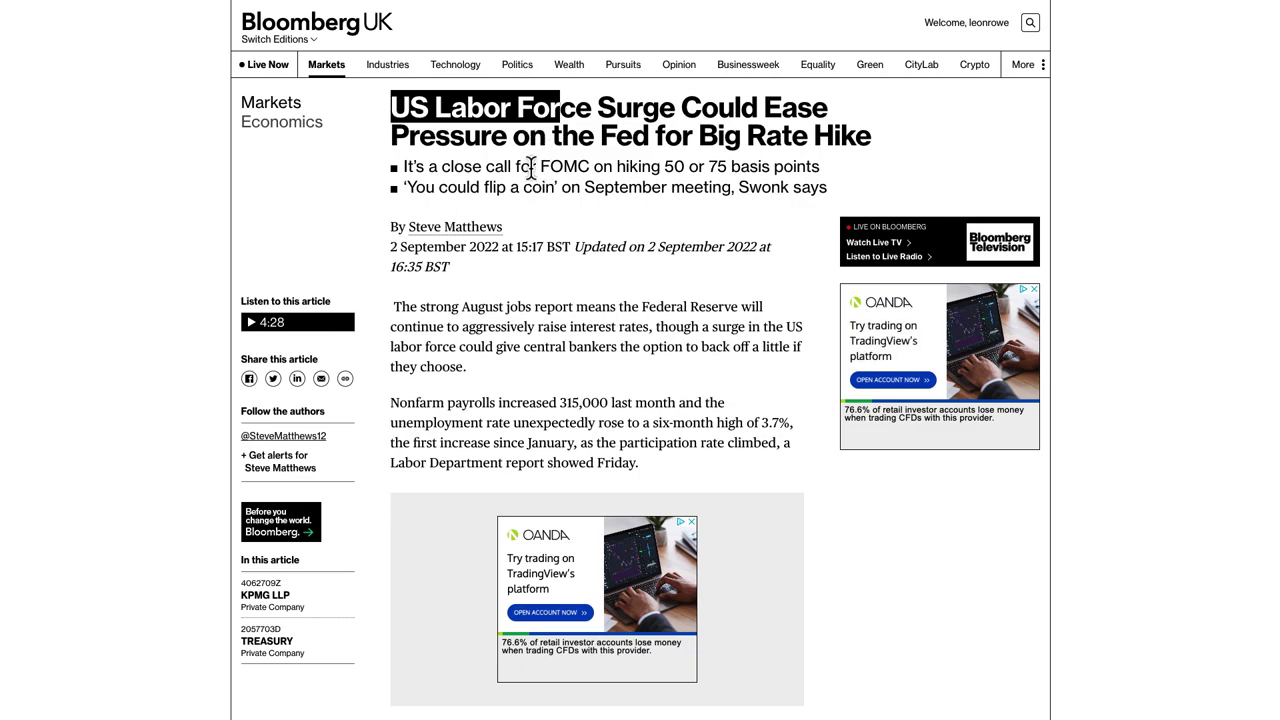
click(412, 116)
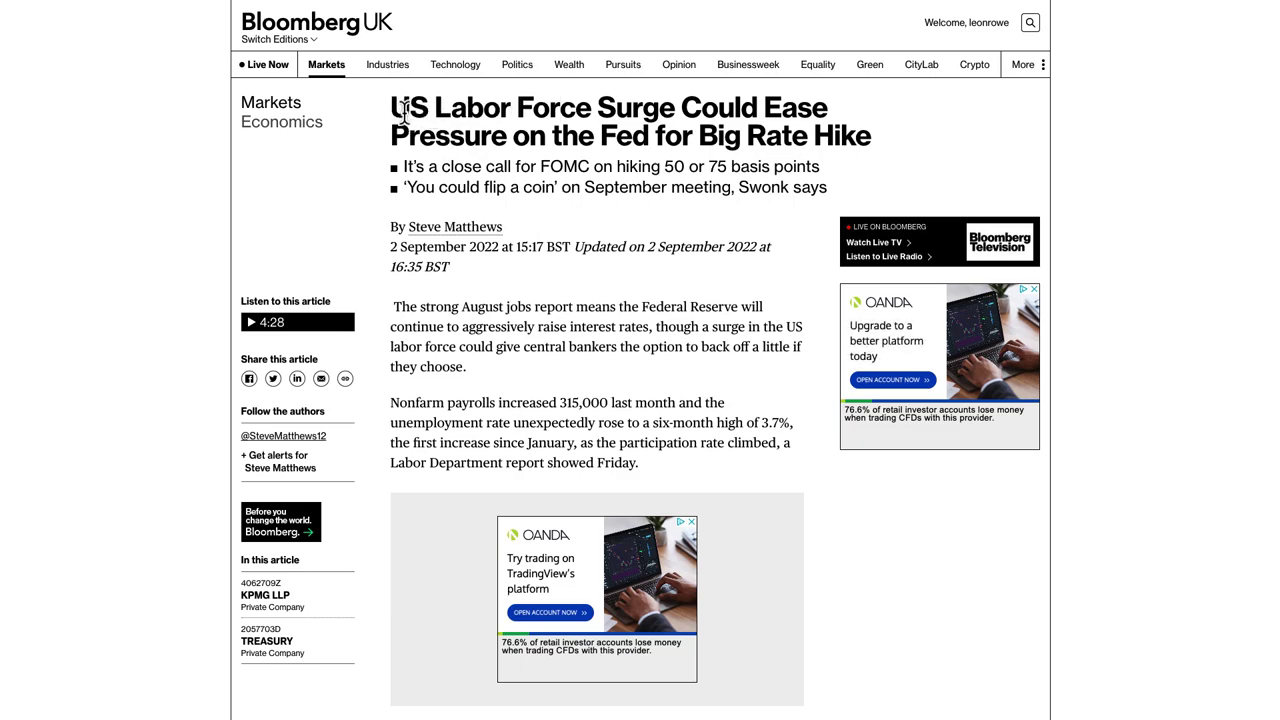
drag(393, 110, 873, 150)
- Highlight the FOMC and coin-flip bullets, then the August jobs and nonfarm payrolls paragraphs
drag(413, 168, 818, 176)
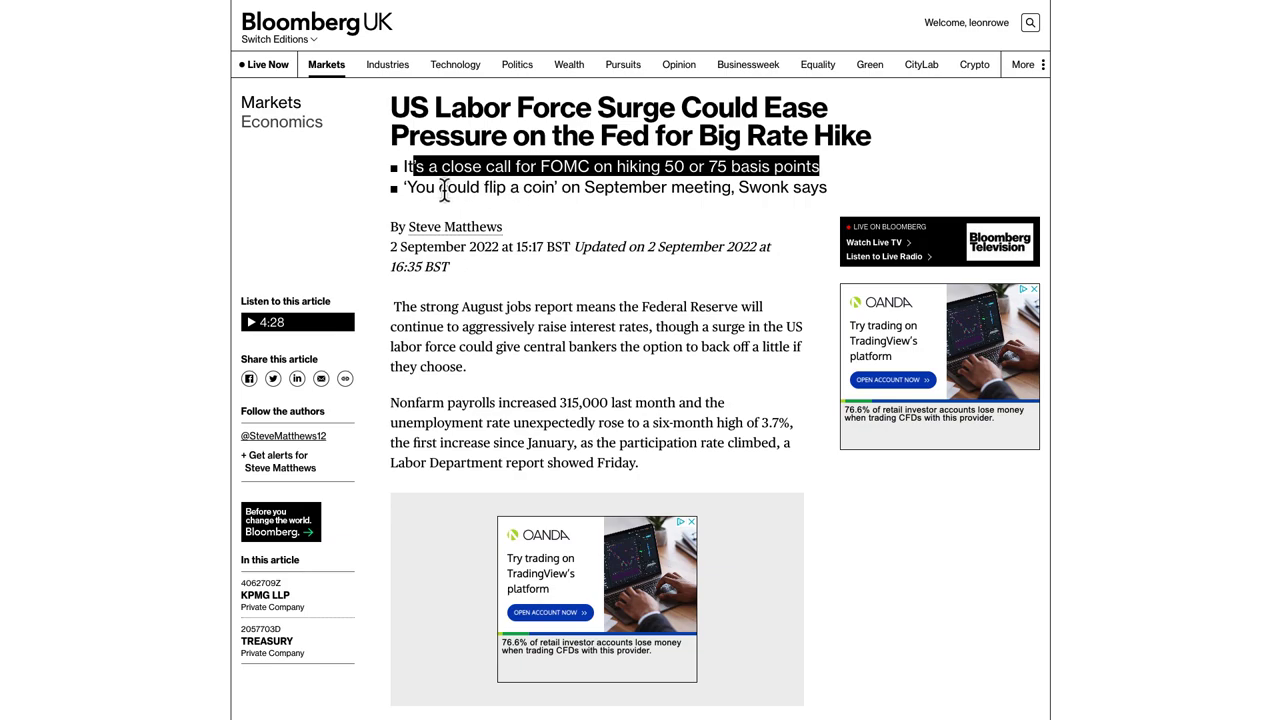
drag(417, 190, 829, 205)
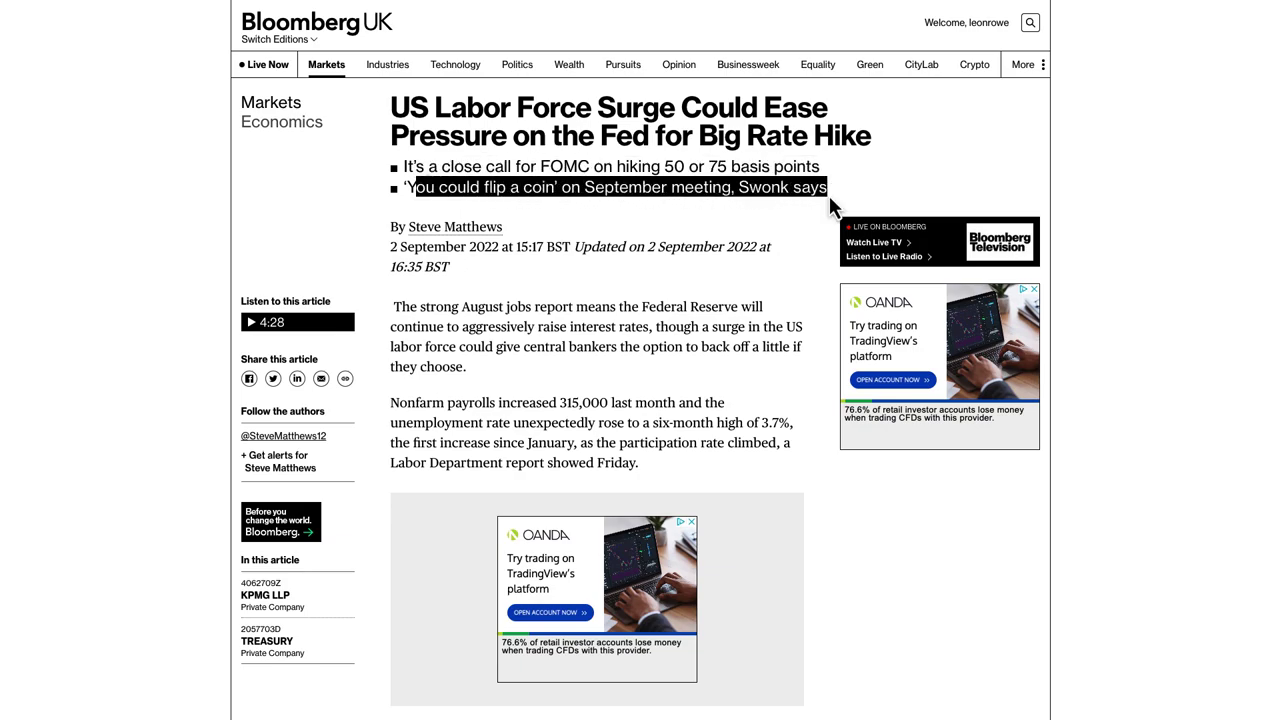
click(443, 331)
drag(396, 311, 612, 375)
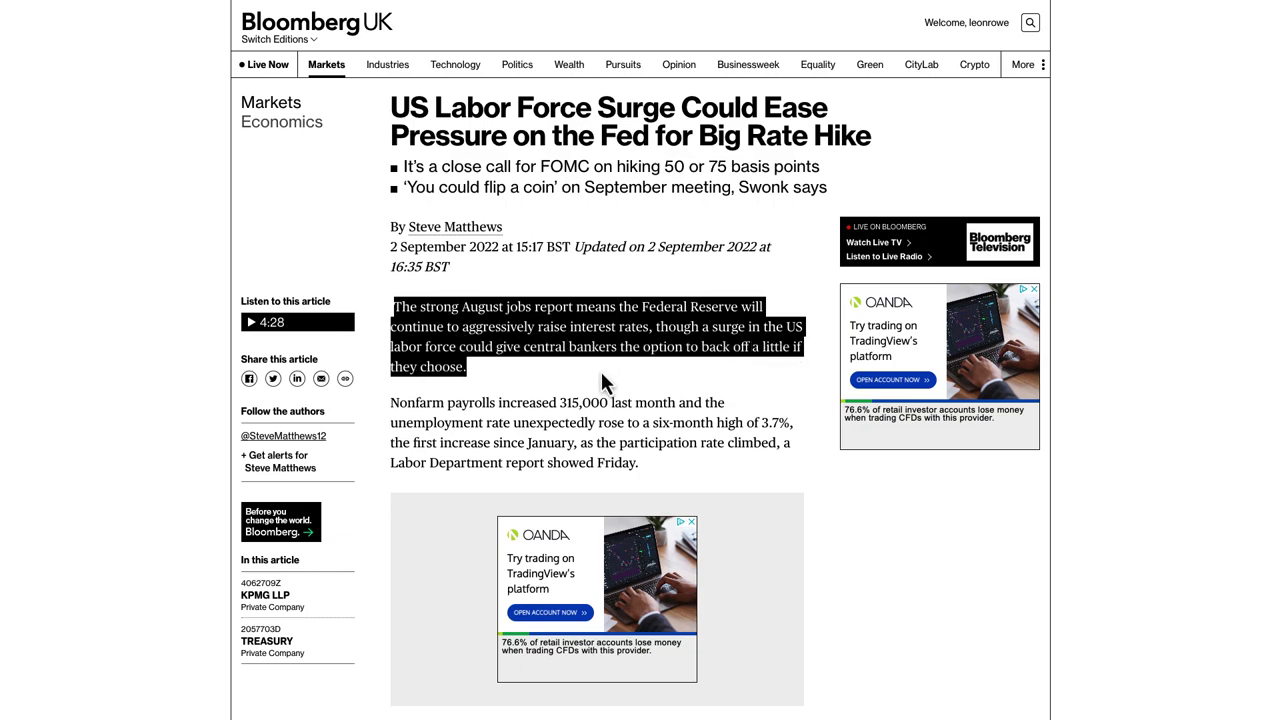
drag(420, 402, 633, 462)
- Highlight the economist's quote about flipping a coin on a September hike
scroll(733, 472, down, 5)
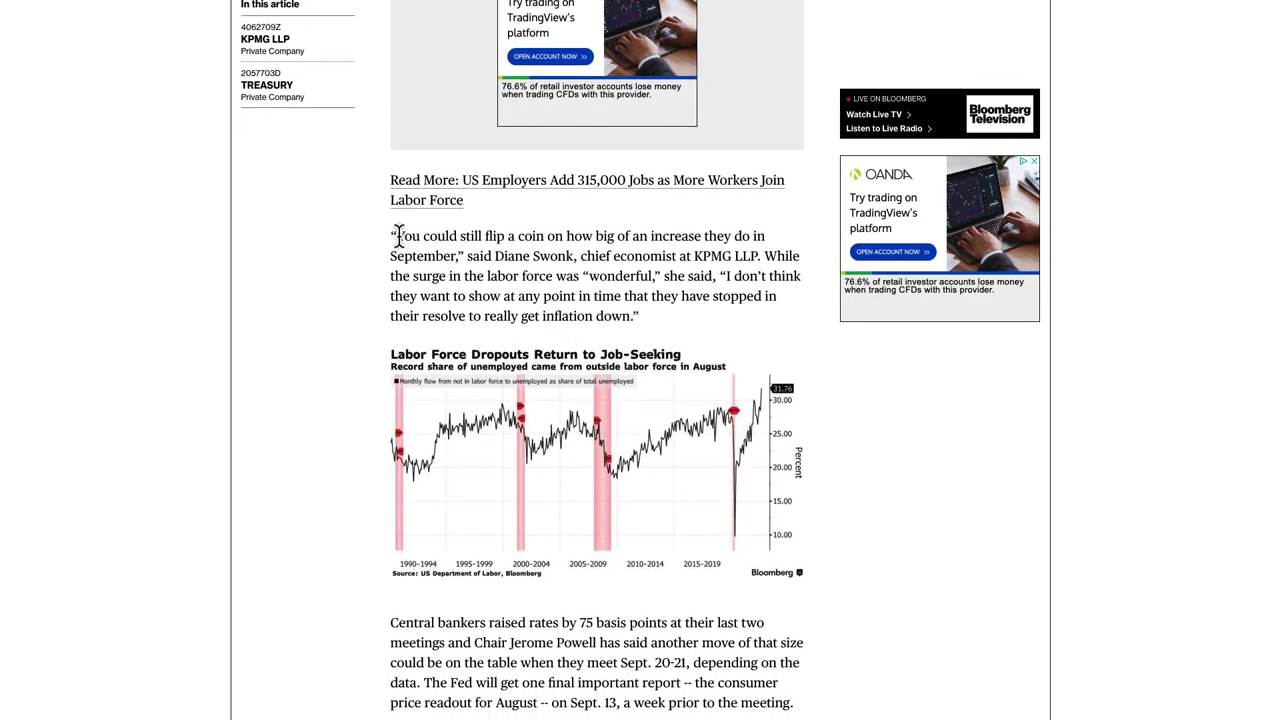
drag(395, 236, 644, 319)
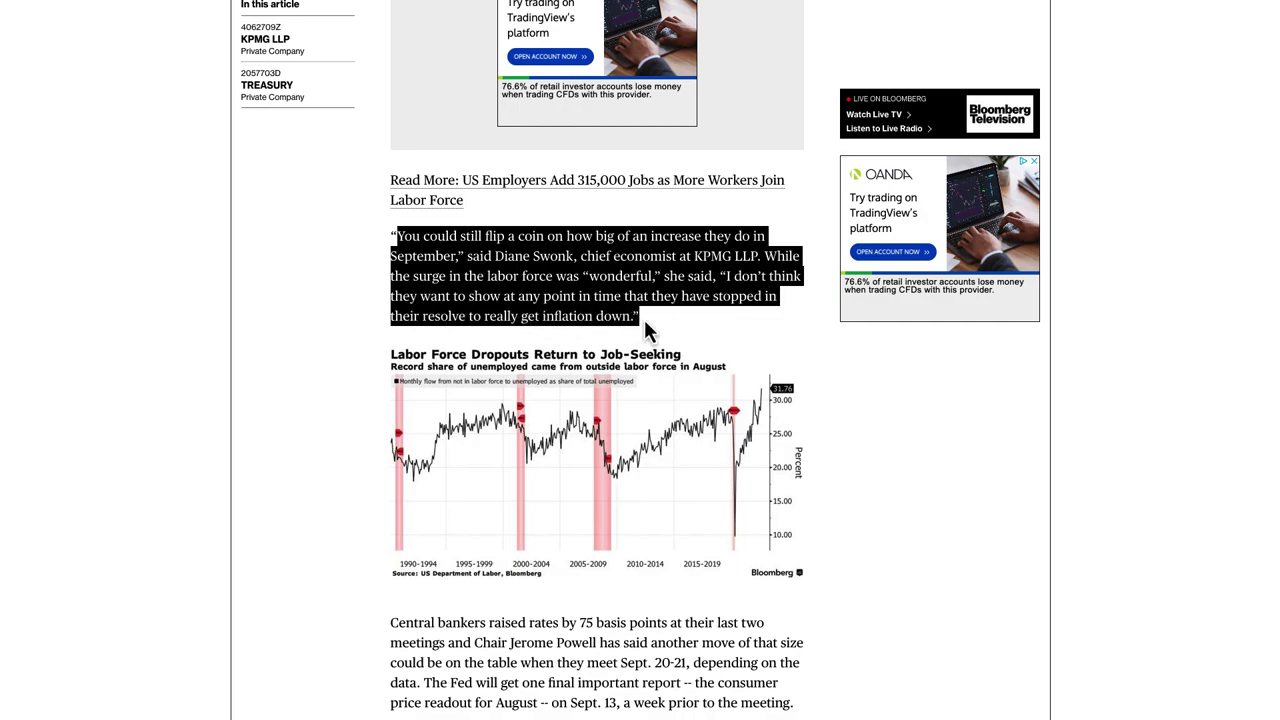
scroll(652, 700, down, 2)
scroll(629, 594, down, 2)
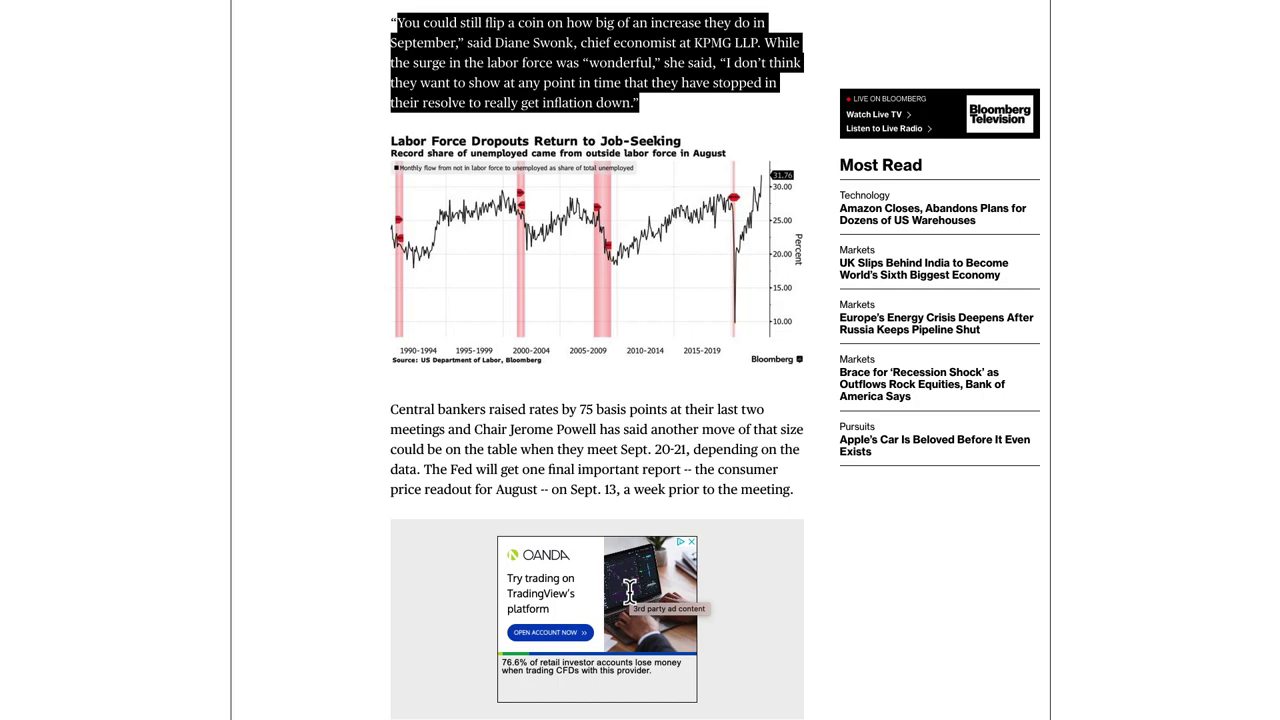
scroll(562, 478, up, 2)
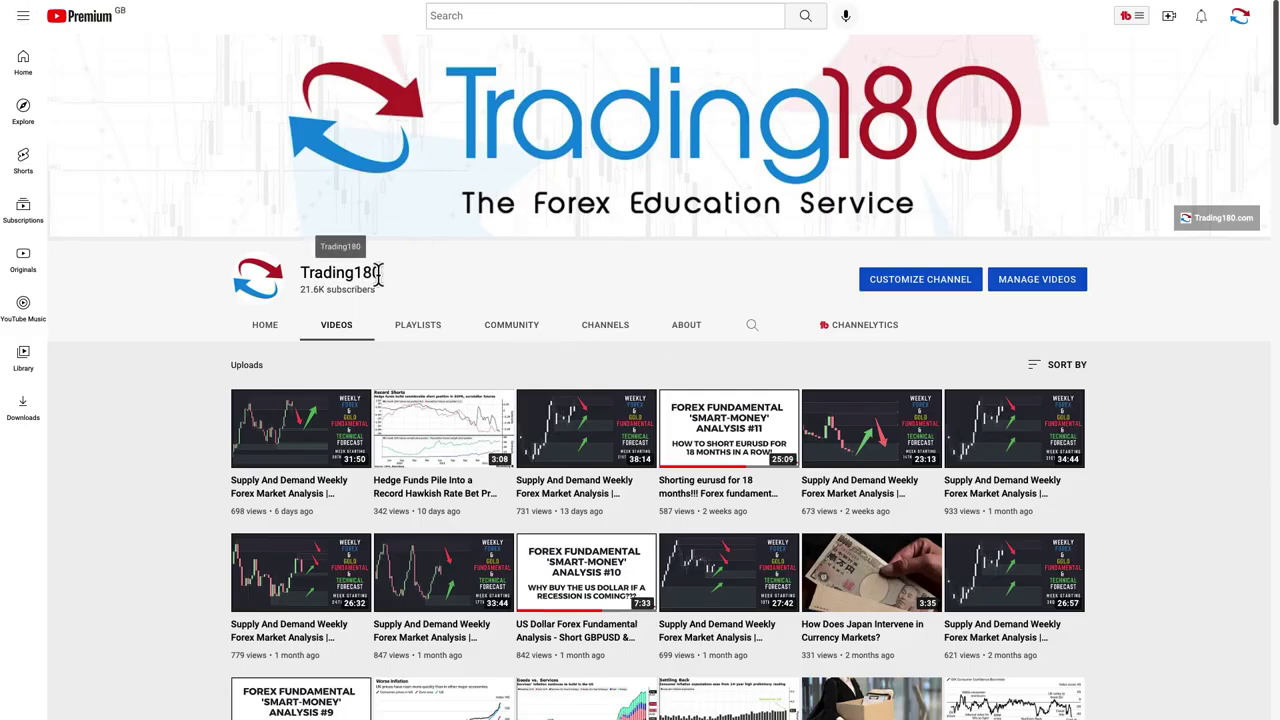
- Search the Trading180 channel's videos for 'webinar'
scroll(420, 380, down, 2)
scroll(458, 432, up, 1)
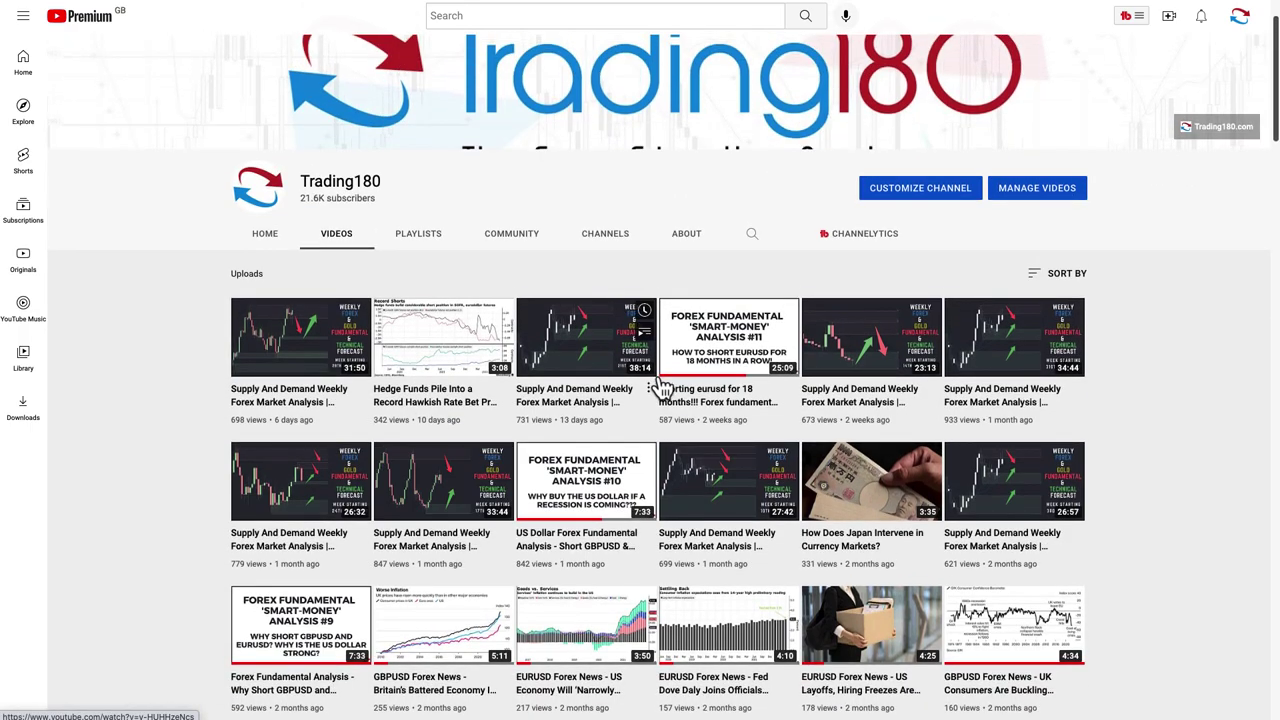
scroll(618, 472, down, 1)
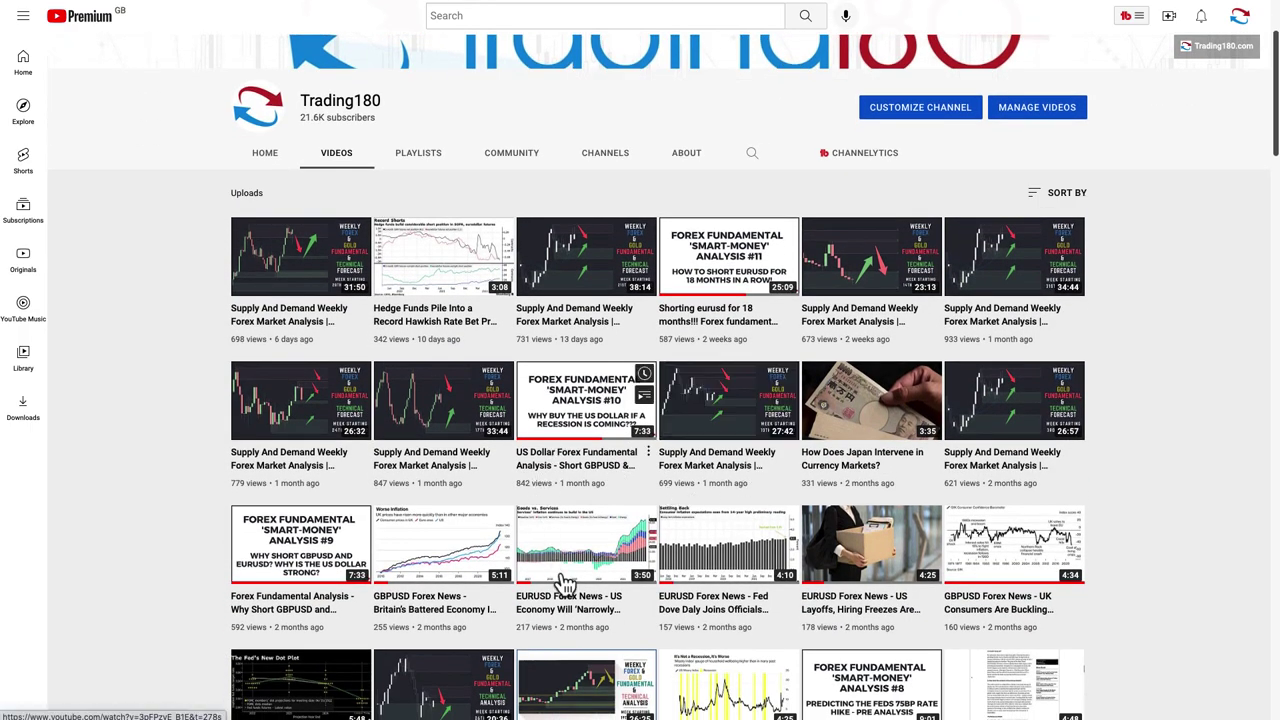
scroll(662, 522, down, 2)
scroll(663, 523, down, 4)
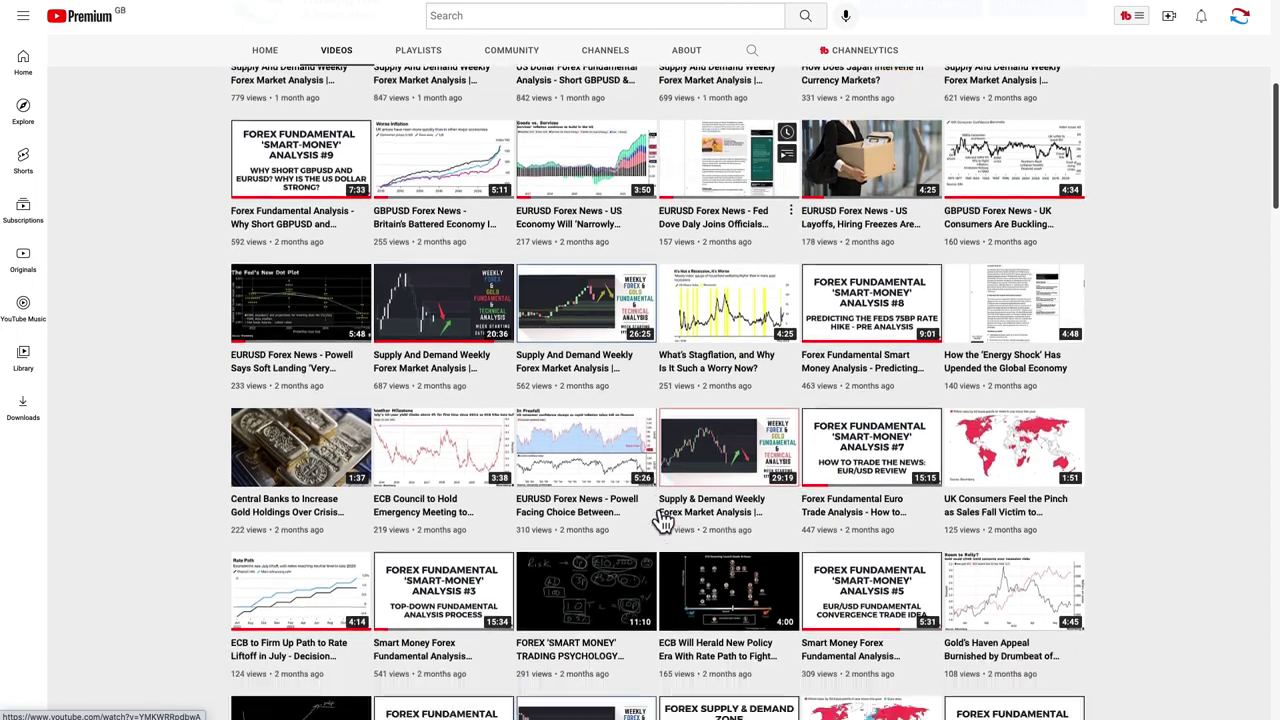
scroll(805, 250, up, 7)
scroll(805, 250, up, 1)
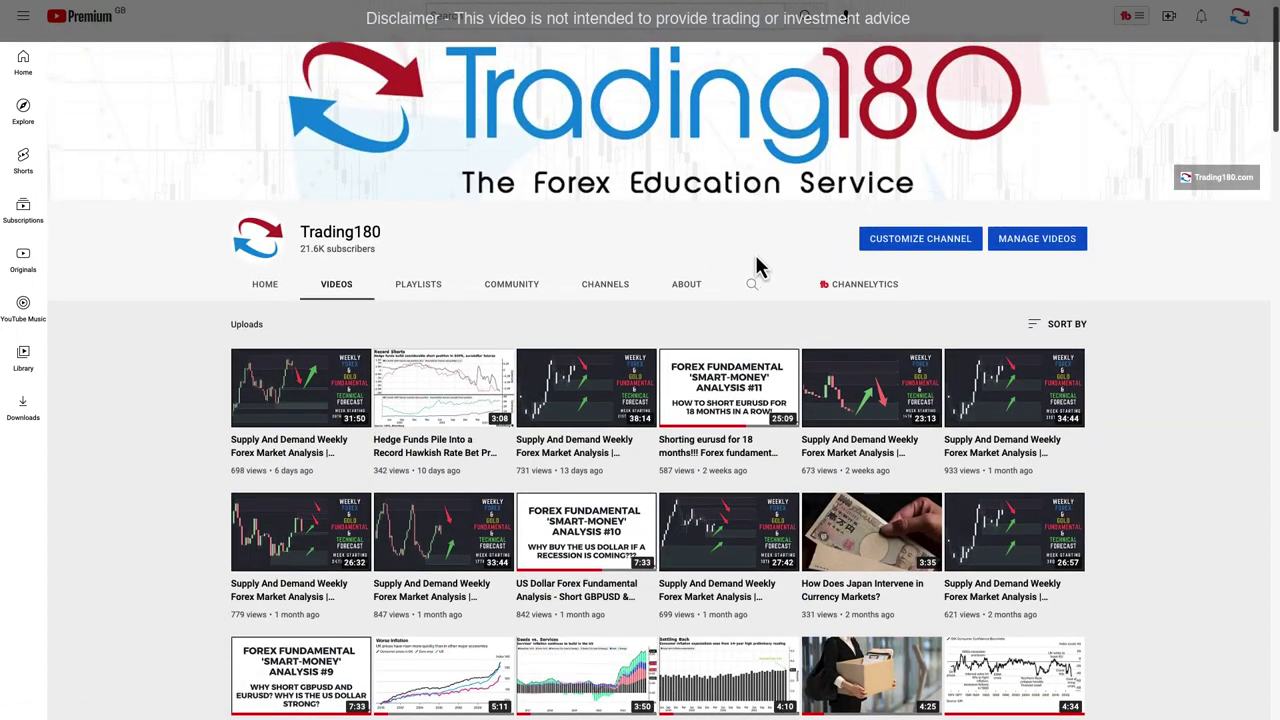
click(751, 287)
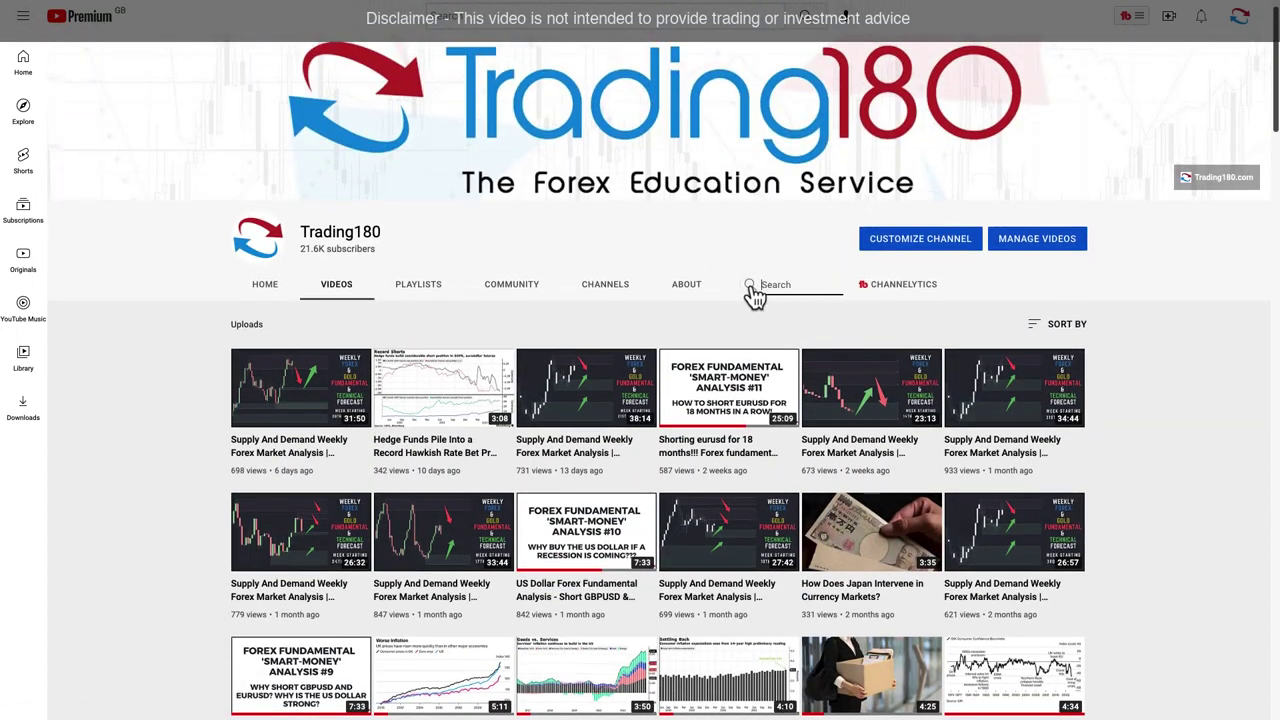
text(webinar)
key(Return)
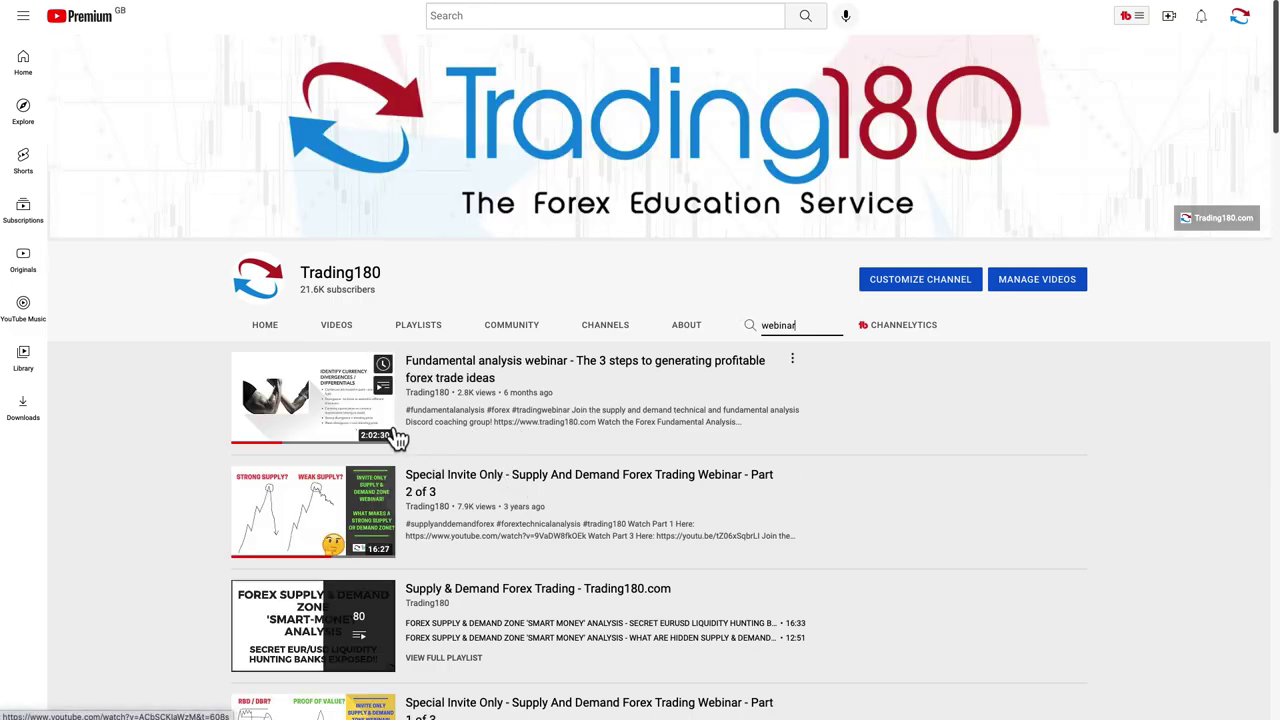
scroll(400, 630, down, 2)
scroll(400, 628, up, 2)
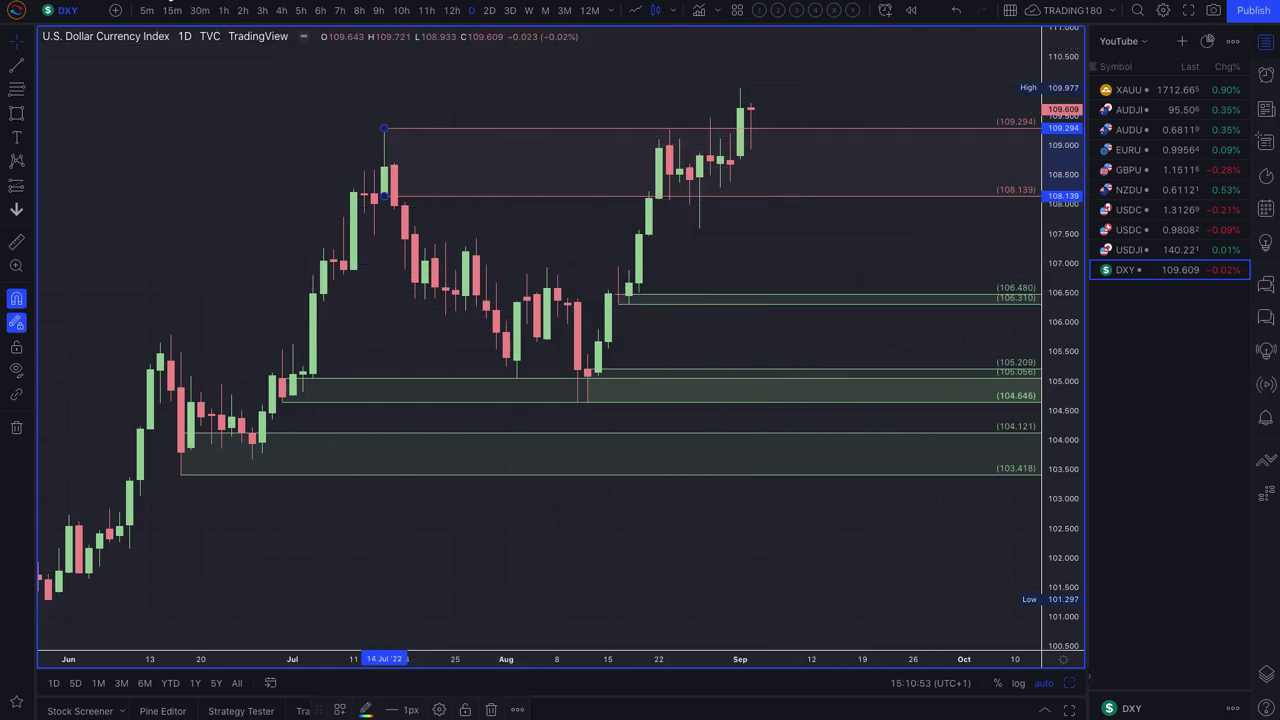
- Return to the Bloomberg jobs article, clear the quote selection, and scroll through its labour-force chart
click(215, 1)
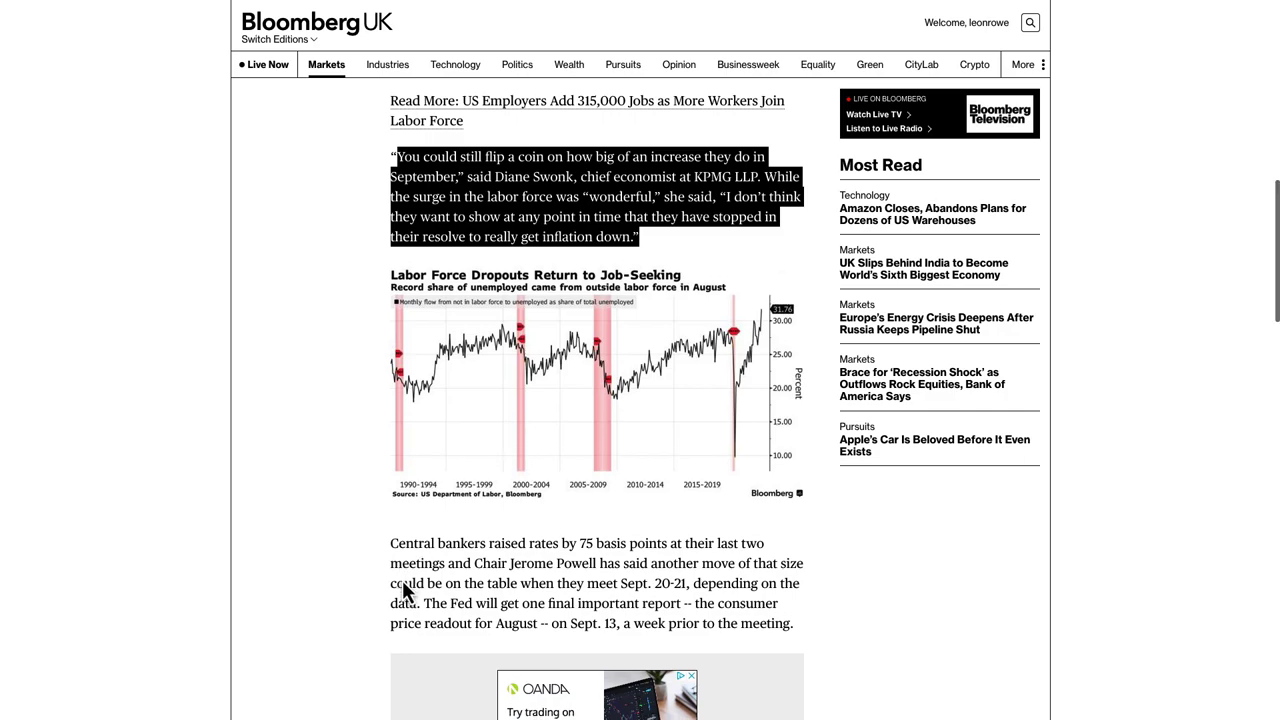
click(459, 263)
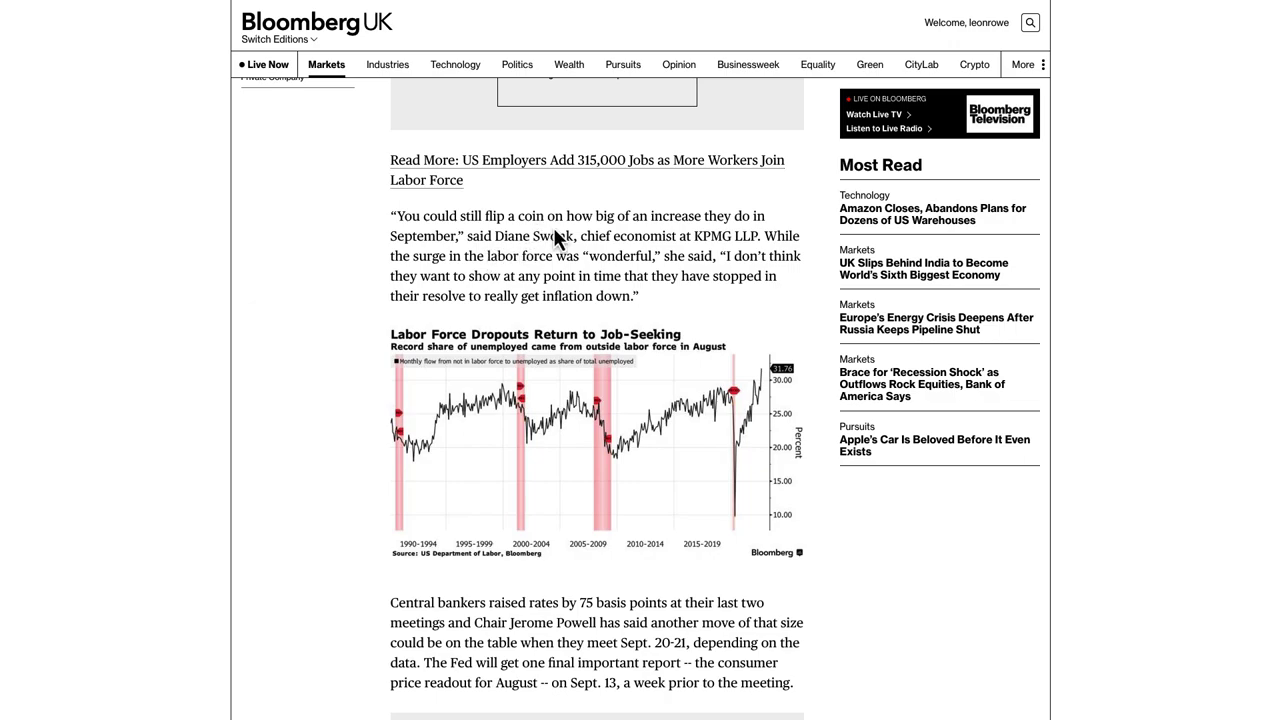
scroll(551, 230, up, 4)
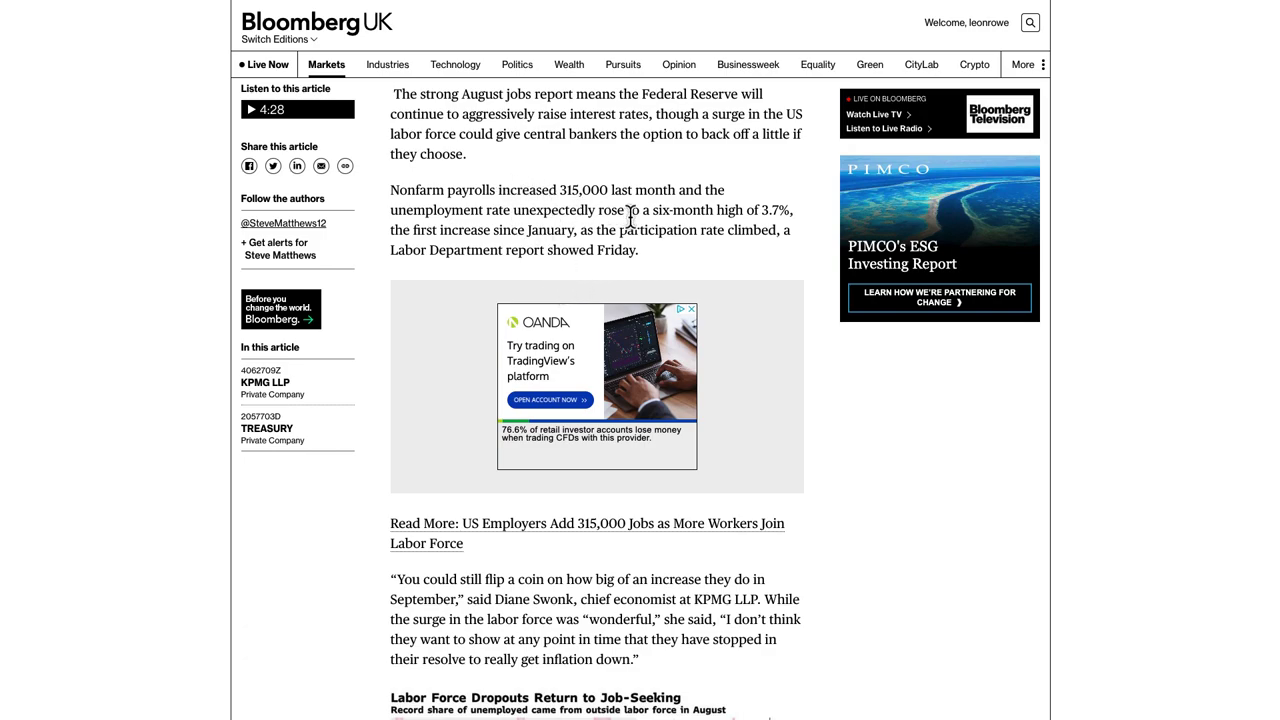
scroll(635, 218, down, 2)
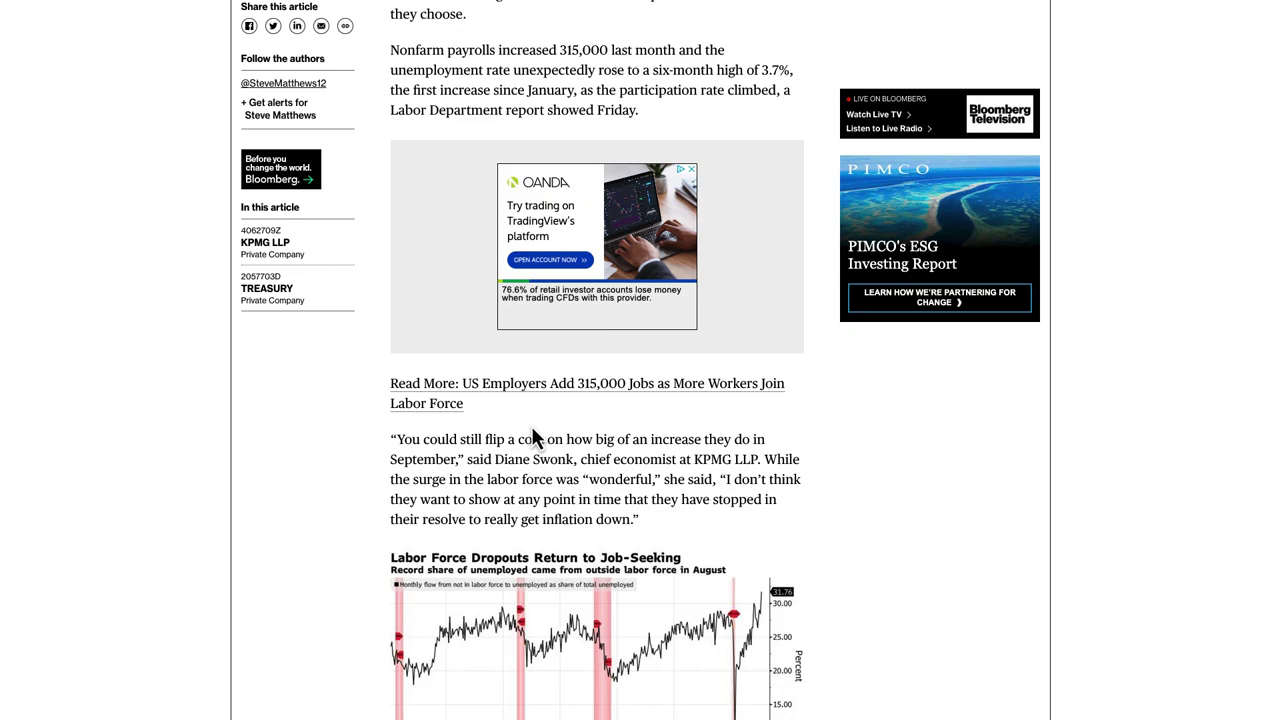
scroll(531, 432, up, 2)
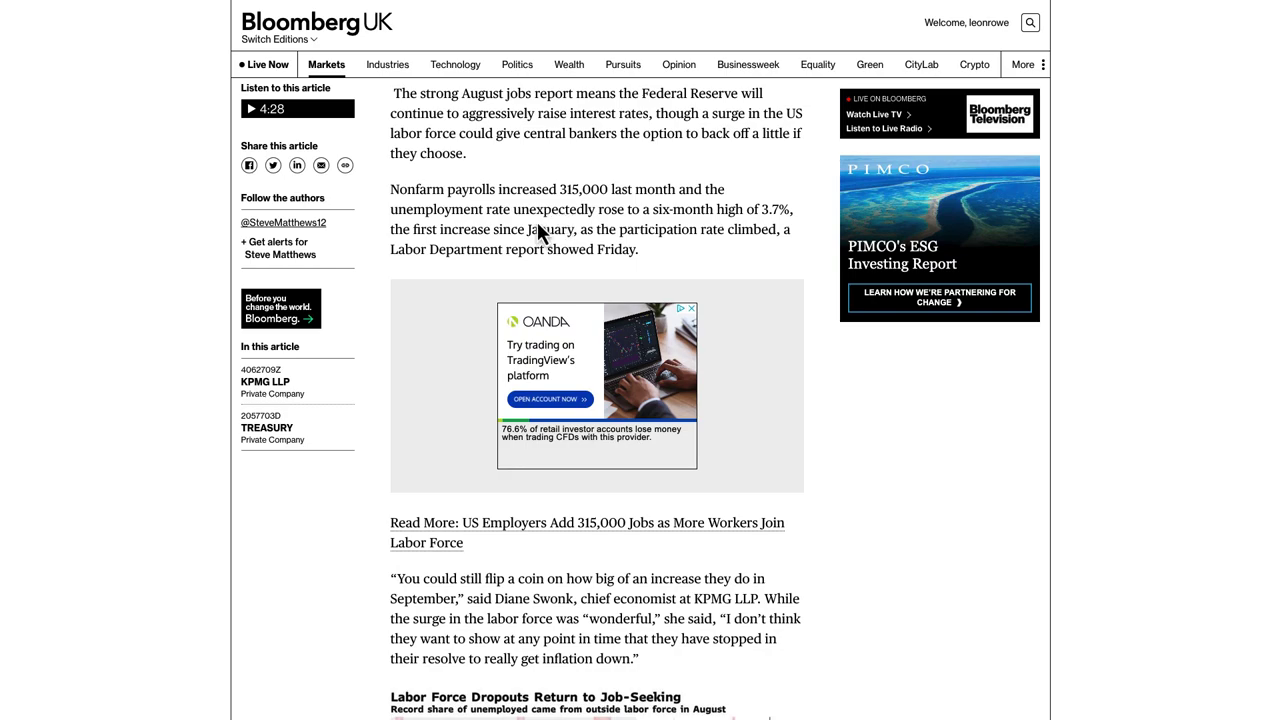
scroll(558, 219, up, 2)
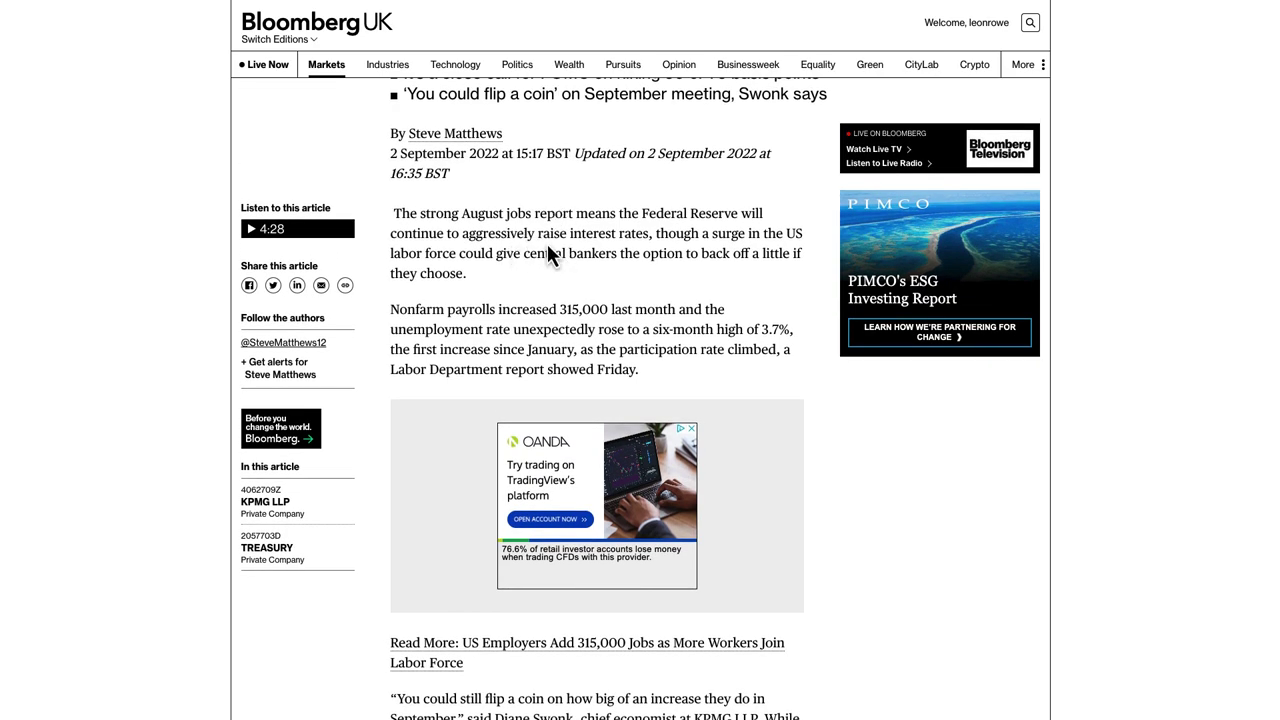
scroll(547, 253, up, 1)
scroll(546, 396, down, 3)
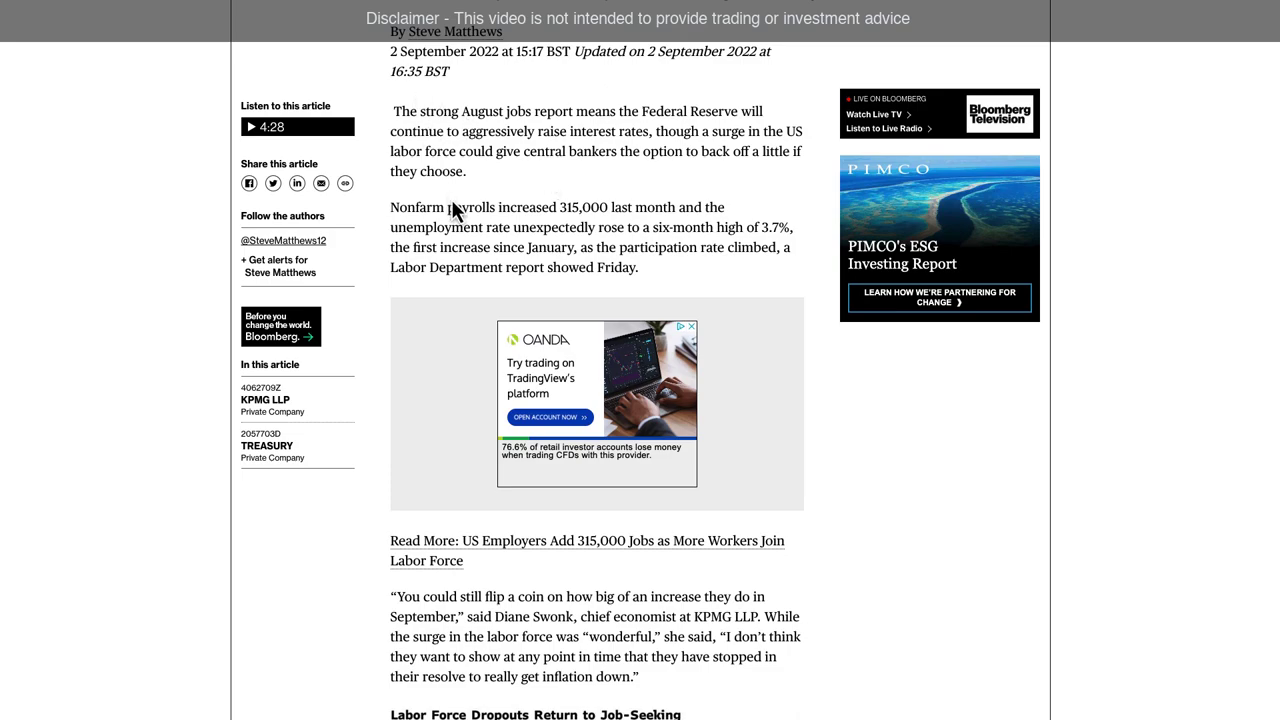
scroll(512, 249, down, 1)
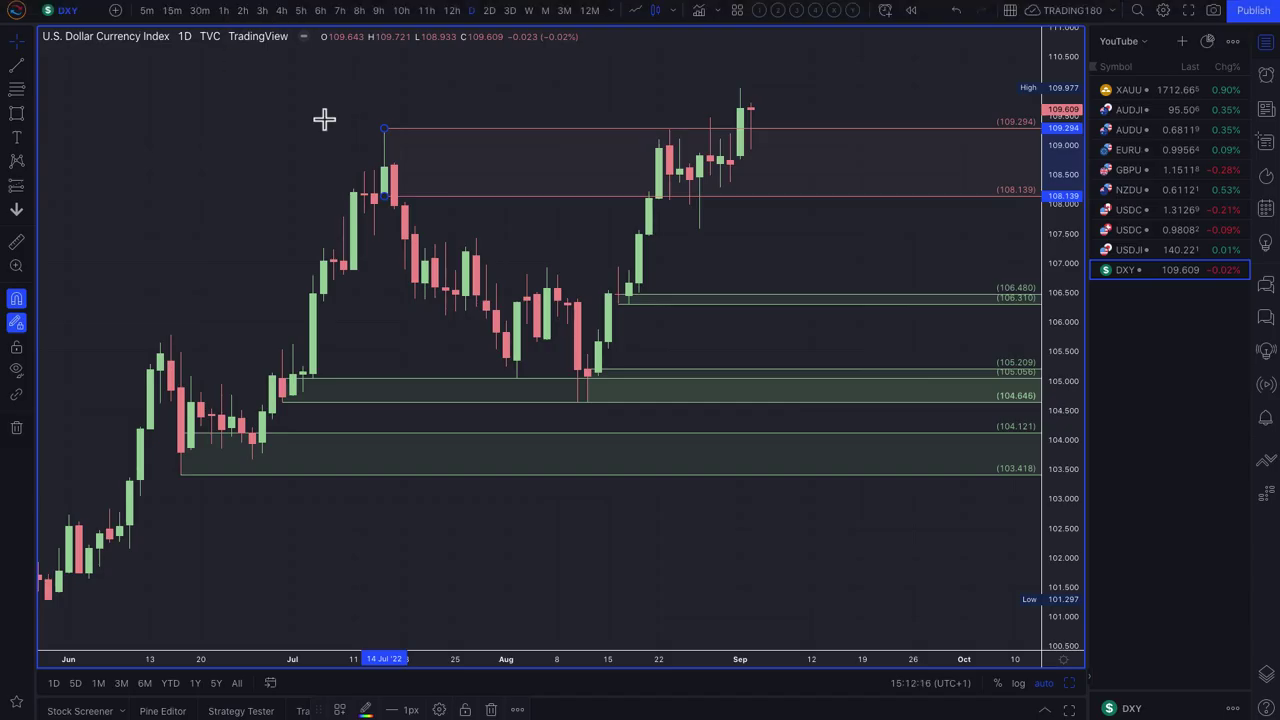
- Sketch a freehand dip-then-rally arrow after the last DXY candle
click(31, 113)
click(72, 118)
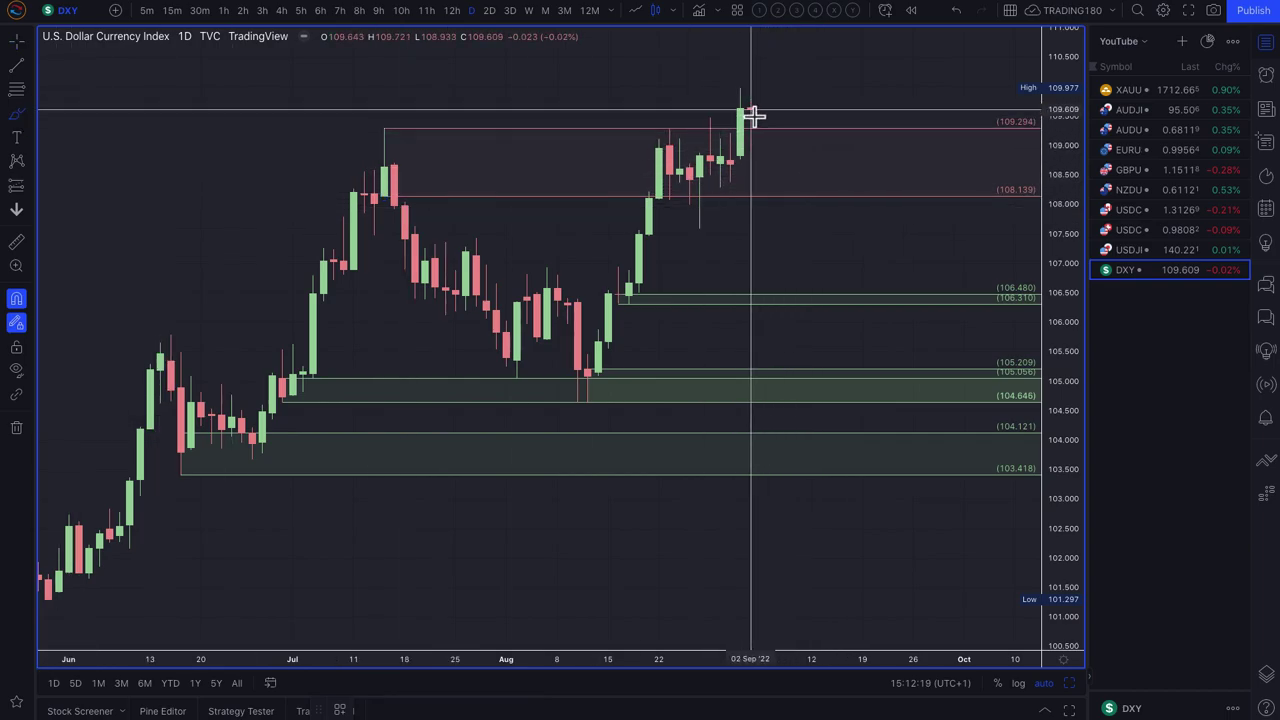
mouse_move(750, 110)
mouse_down()
mouse_move(790, 214)
mouse_move(932, 74)
mouse_move(915, 125)
mouse_up()
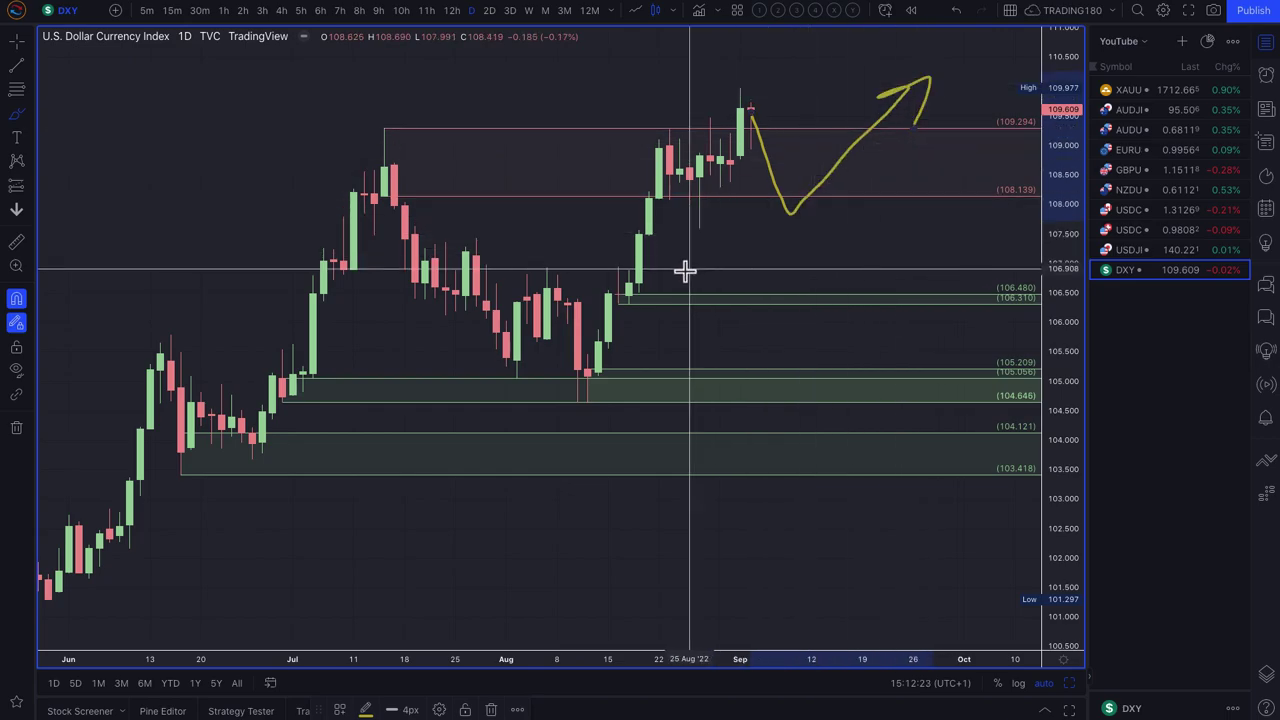
- Delete the pink 109.294 zone and the 108.139 horizontal line
key(Delete)
click(629, 194)
key(Delete)
- Draw a 108.753–107.588 Fib retracement styled as DEMAND, and circle the projected low inside it
click(16, 89)
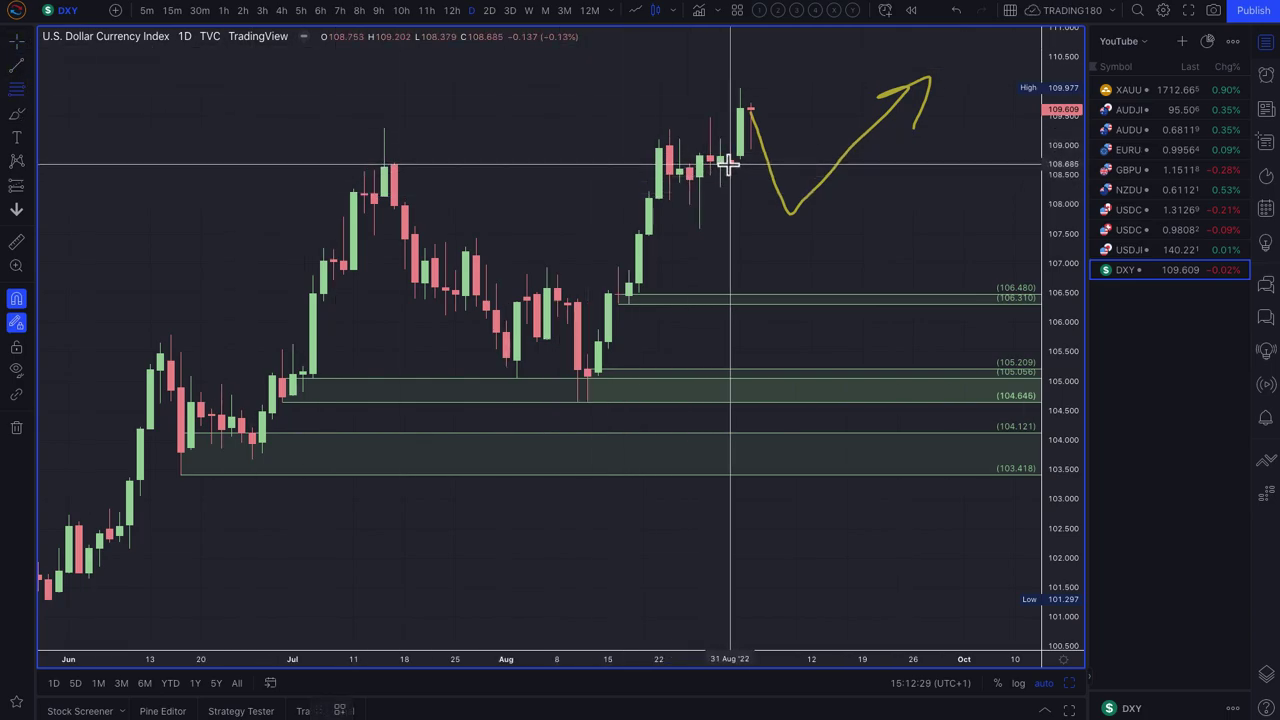
click(700, 229)
click(339, 710)
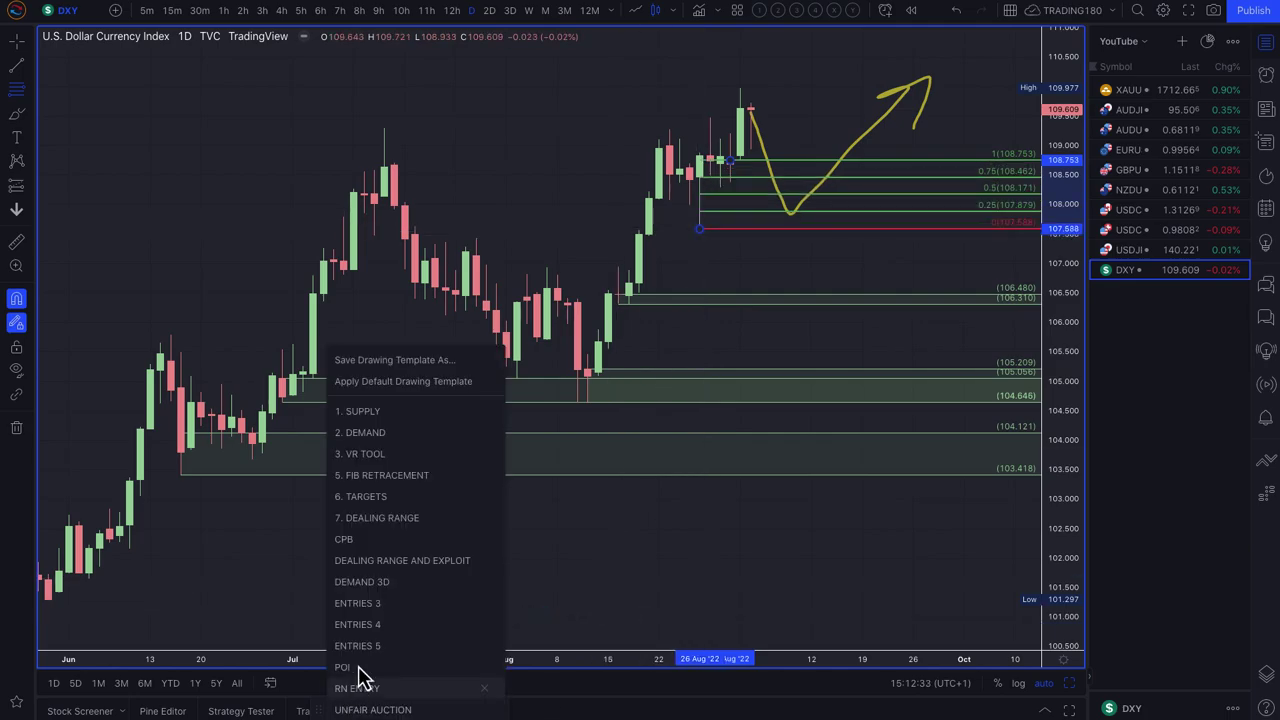
click(383, 433)
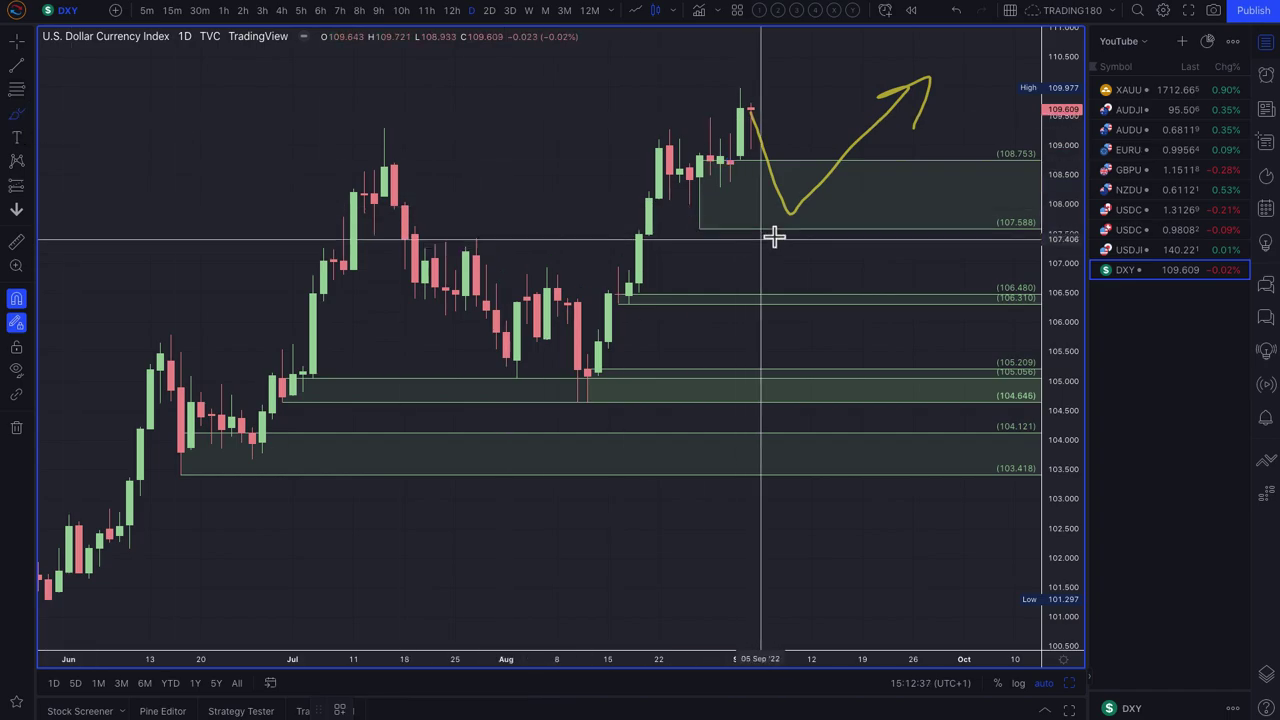
mouse_move(817, 203)
mouse_down()
mouse_move(794, 203)
mouse_move(817, 234)
mouse_move(801, 199)
mouse_up()
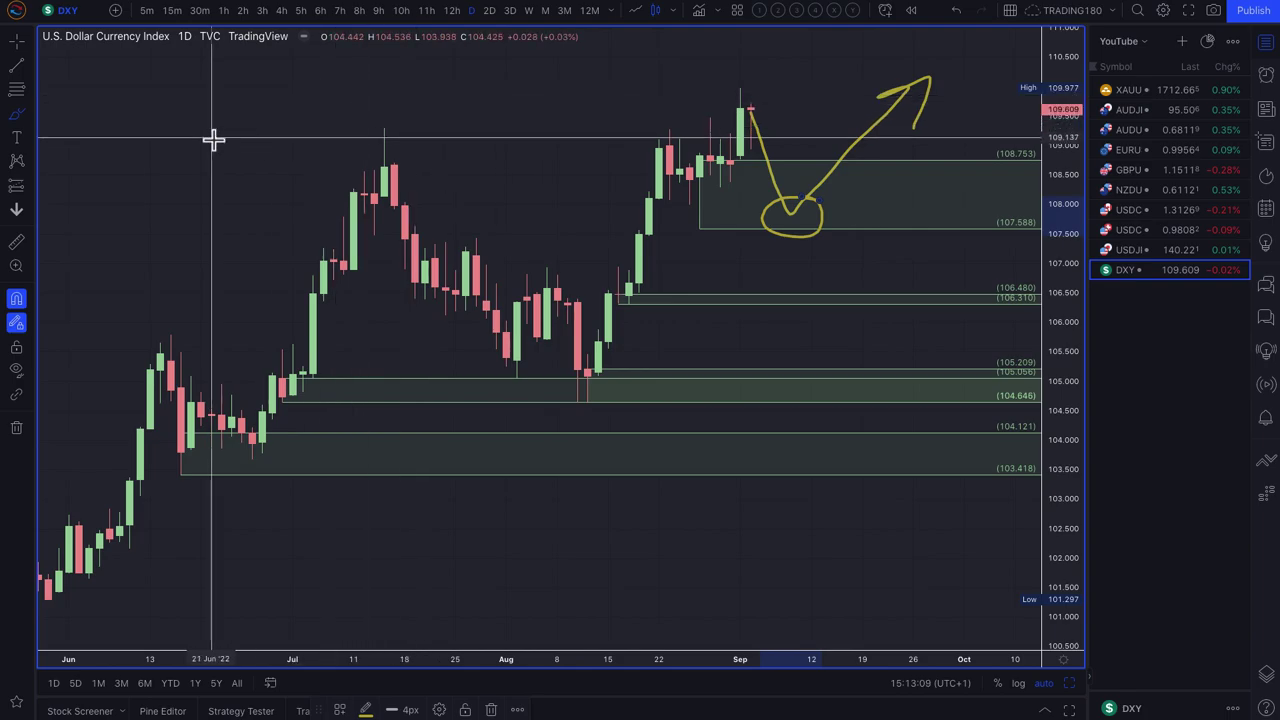
- Handwrite the rate figures 50 and 75 at top left, with an arrow linking 75 to 50
drag(145, 86, 122, 148)
mouse_move(167, 110)
mouse_down()
mouse_move(206, 108)
mouse_move(195, 104)
mouse_up()
mouse_move(278, 76)
mouse_down()
mouse_move(291, 140)
mouse_move(303, 114)
mouse_up()
mouse_move(343, 63)
mouse_down()
mouse_move(322, 128)
mouse_move(350, 132)
mouse_move(360, 118)
mouse_up()
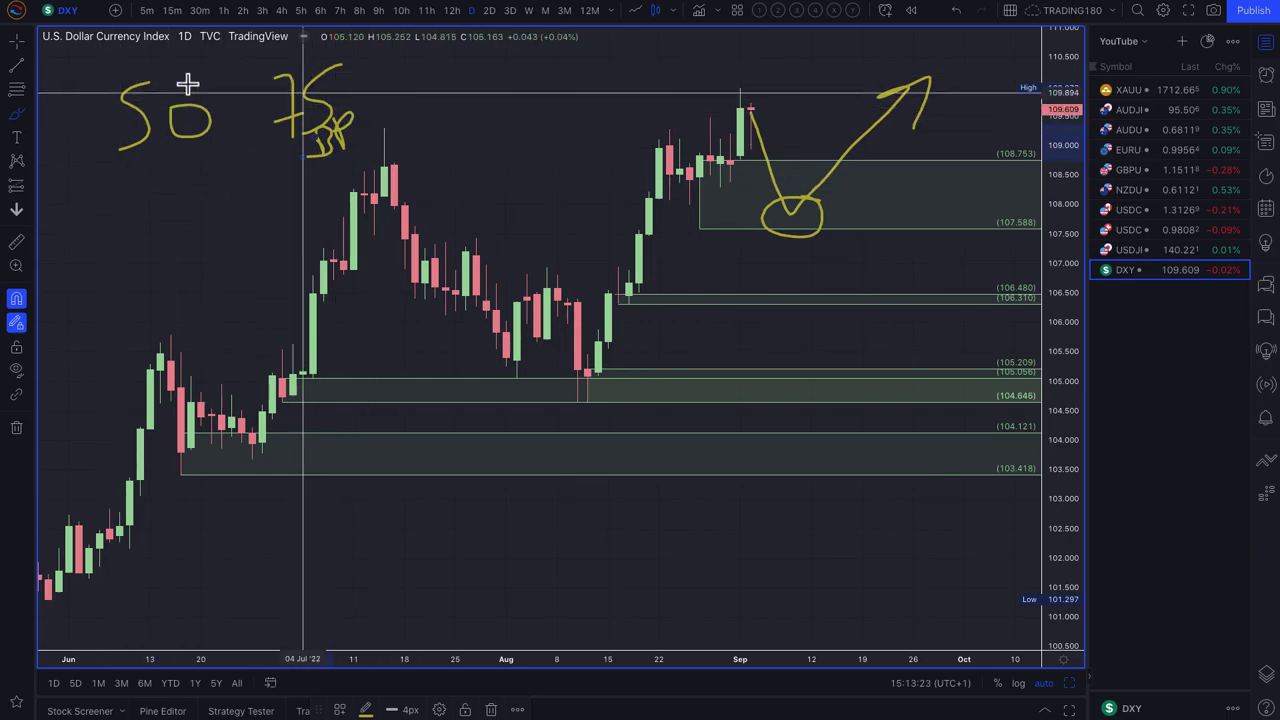
drag(193, 88, 281, 58)
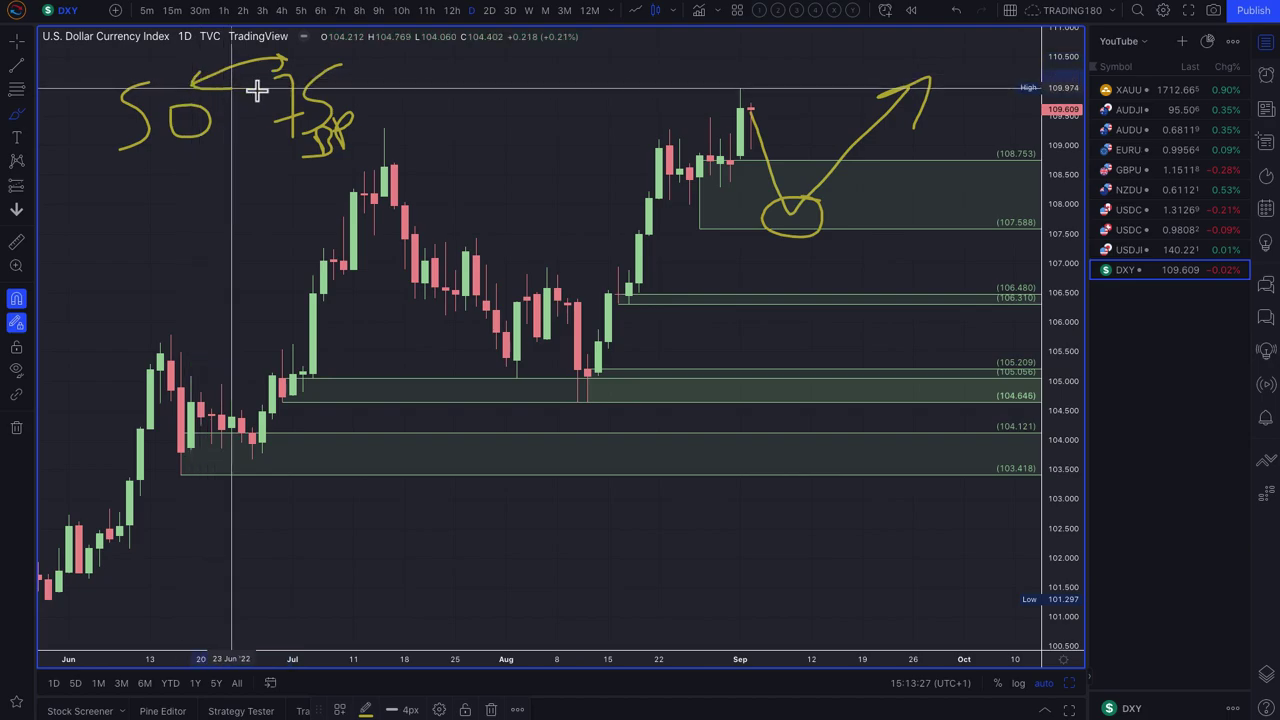
- Write a boxed CPI note with downward arrows, and circle the 50 and 75 figures
mouse_move(451, 80)
mouse_down()
mouse_move(457, 109)
mouse_move(488, 90)
mouse_move(524, 115)
mouse_up()
mouse_move(427, 98)
mouse_down()
mouse_move(437, 126)
mouse_move(537, 126)
mouse_move(560, 57)
mouse_move(425, 65)
mouse_up()
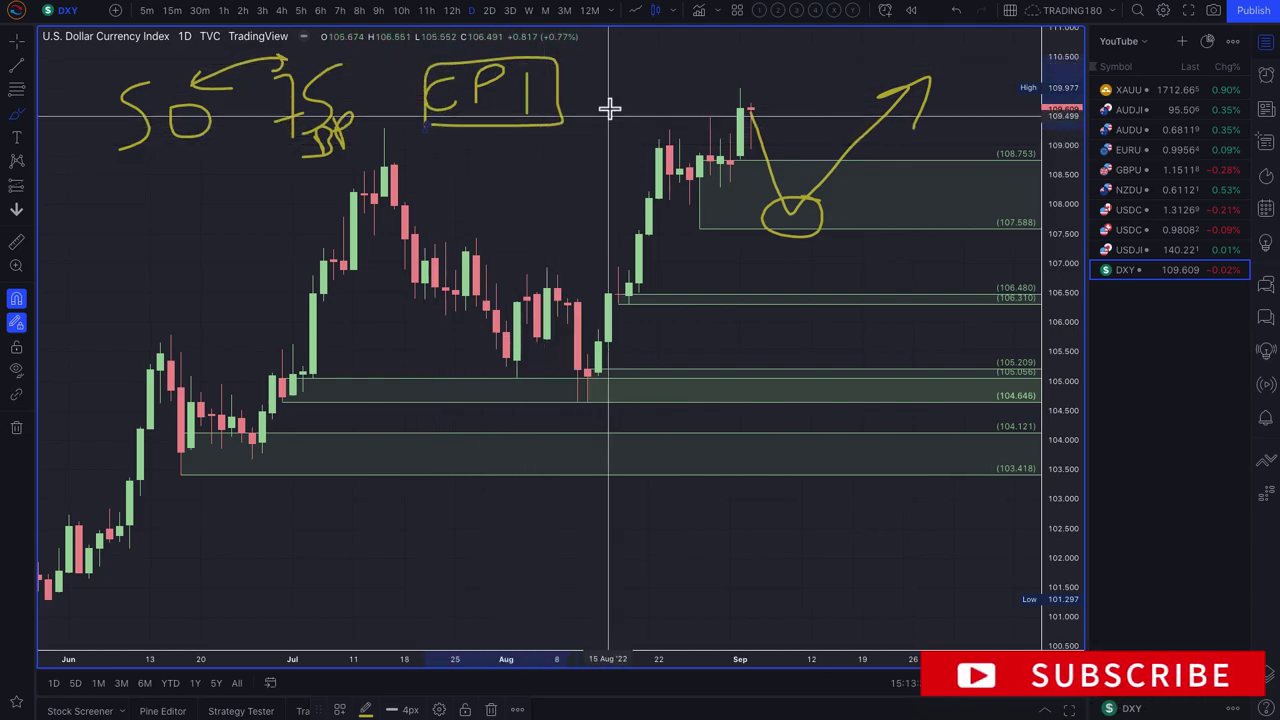
mouse_move(569, 80)
mouse_down()
mouse_move(596, 148)
mouse_move(620, 126)
mouse_up()
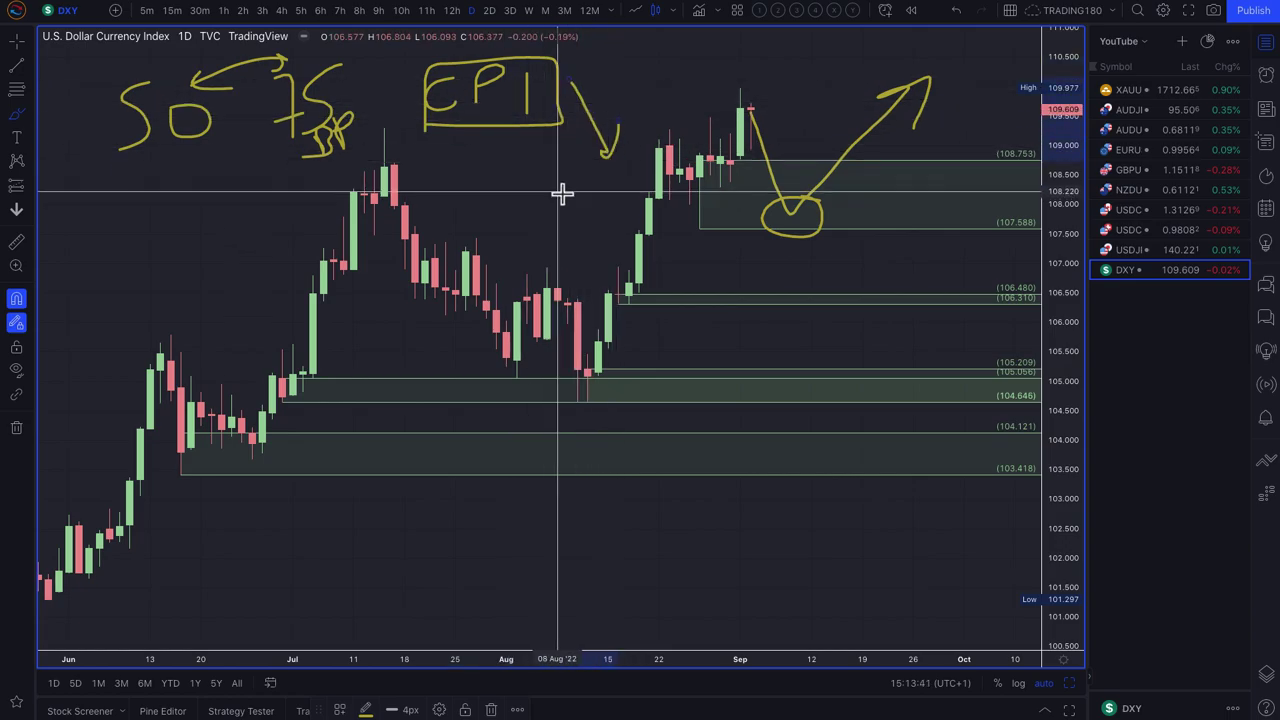
drag(528, 150, 566, 214)
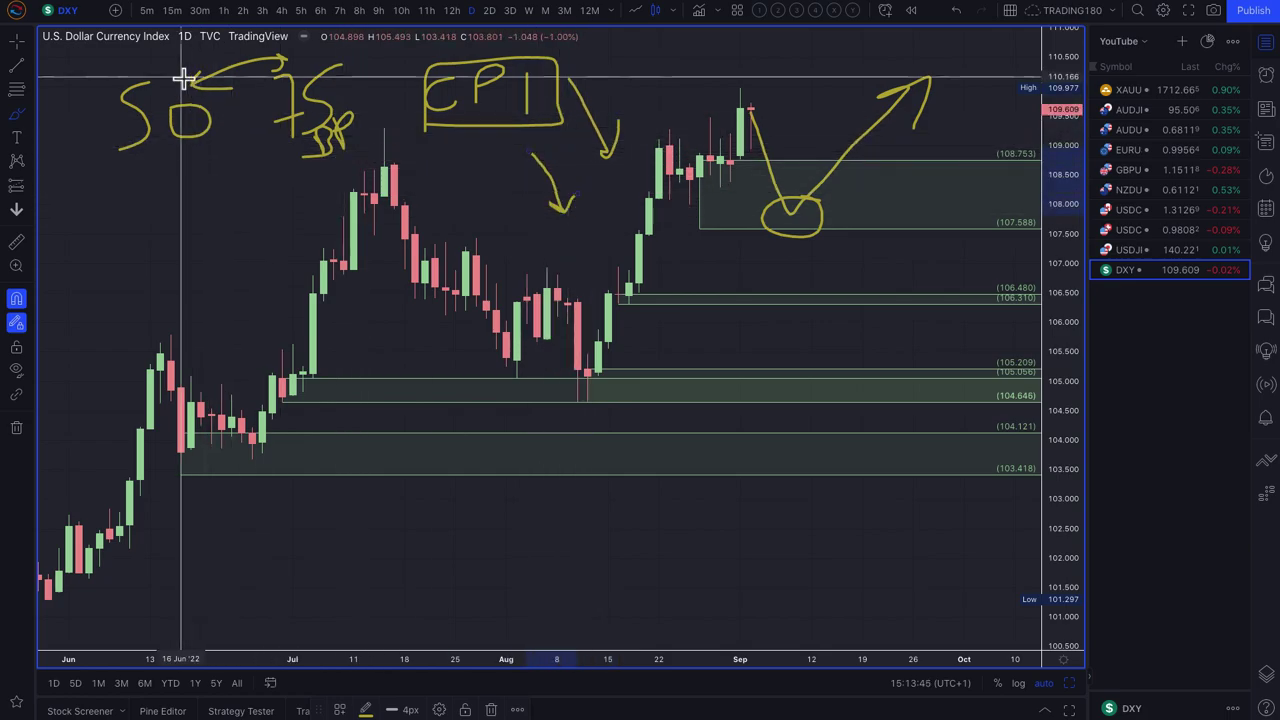
mouse_move(183, 68)
mouse_down()
mouse_move(109, 63)
mouse_move(123, 189)
mouse_move(243, 126)
mouse_move(173, 62)
mouse_up()
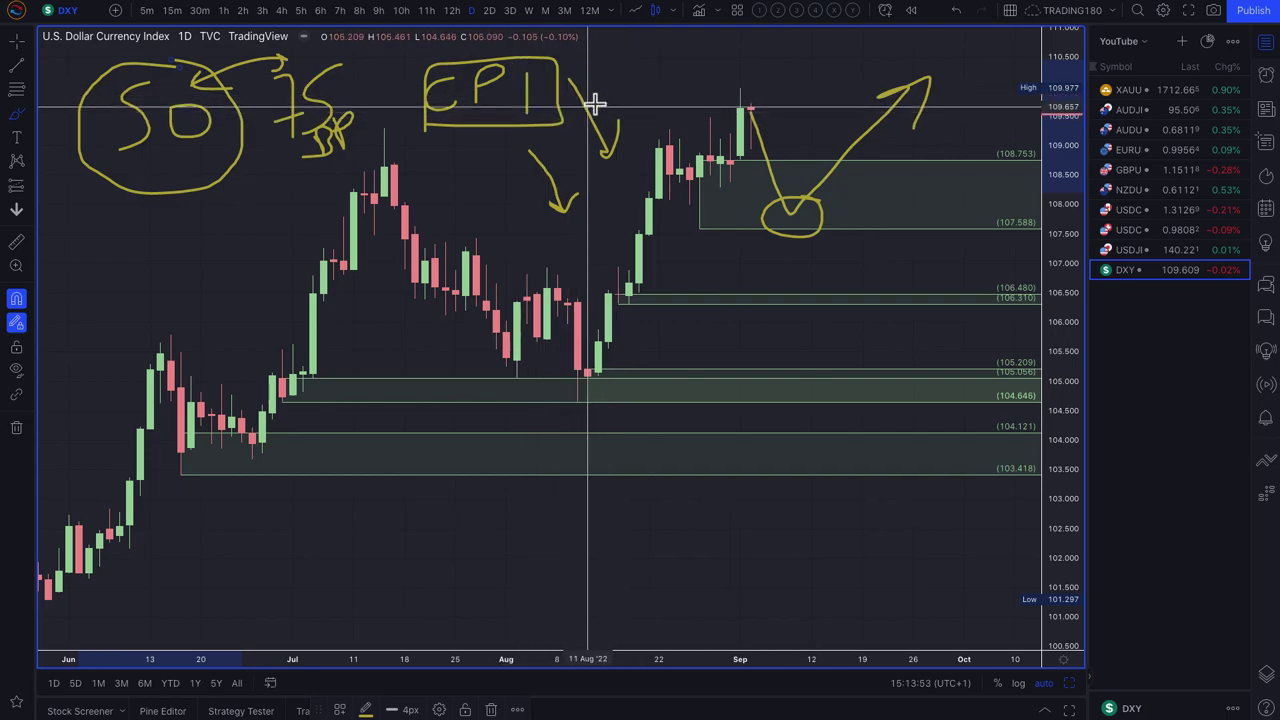
mouse_move(608, 100)
mouse_down()
mouse_move(652, 48)
mouse_move(665, 51)
mouse_up()
mouse_move(317, 55)
mouse_down()
mouse_move(257, 123)
mouse_move(351, 171)
mouse_move(386, 86)
mouse_move(333, 55)
mouse_up()
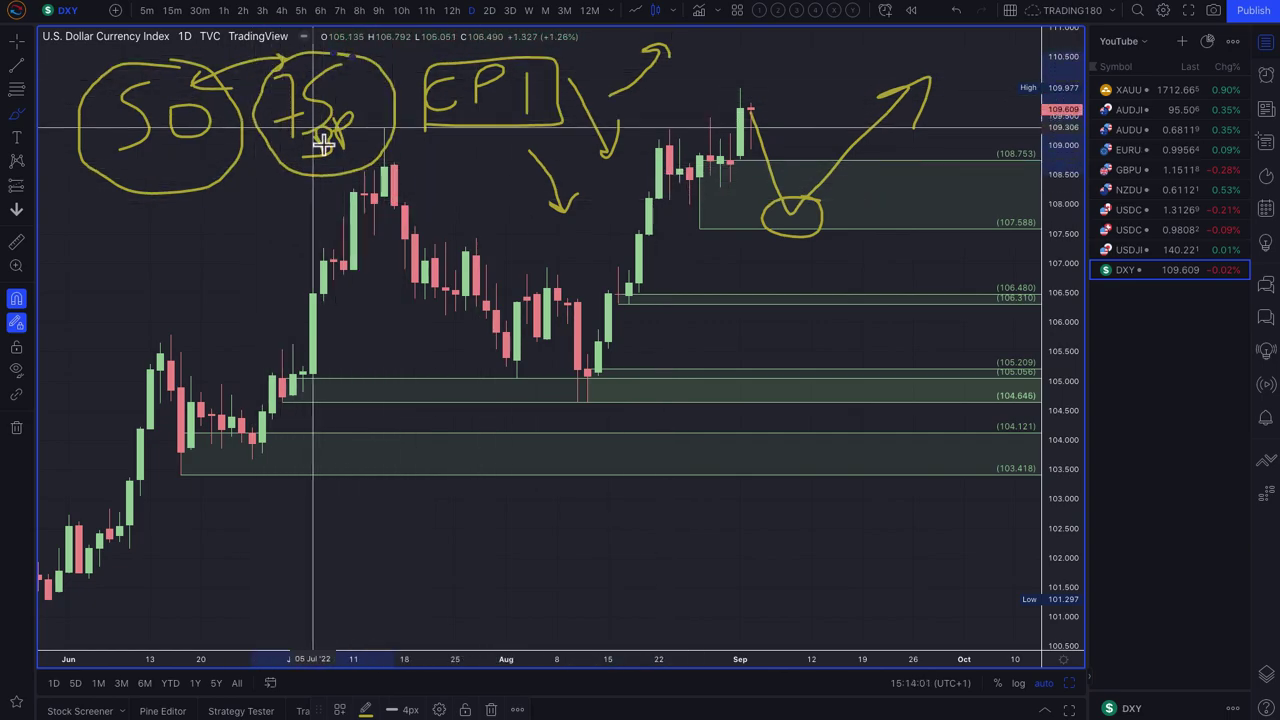
- Write a 2% note below the 50 and add an upward arrow beneath CPI
mouse_move(163, 243)
mouse_down()
mouse_move(180, 302)
mouse_move(225, 290)
mouse_up()
drag(300, 248, 229, 320)
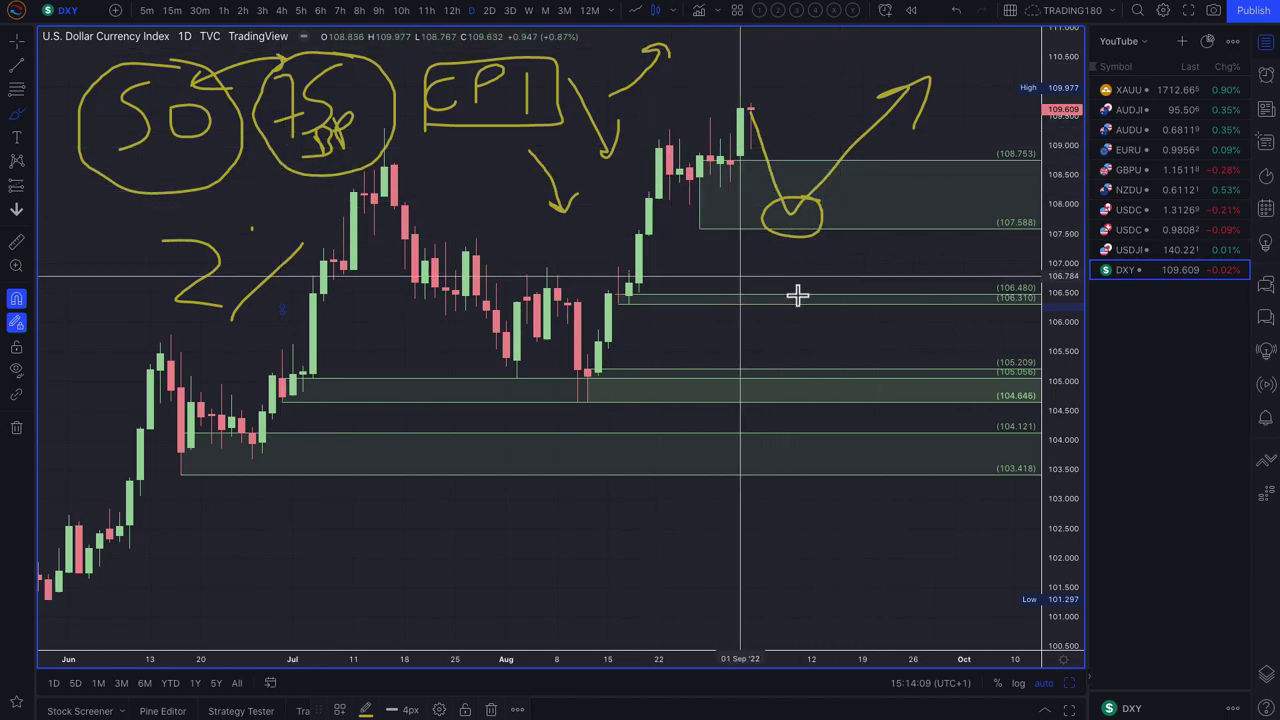
mouse_move(486, 210)
mouse_down()
mouse_move(488, 149)
mouse_move(512, 152)
mouse_up()
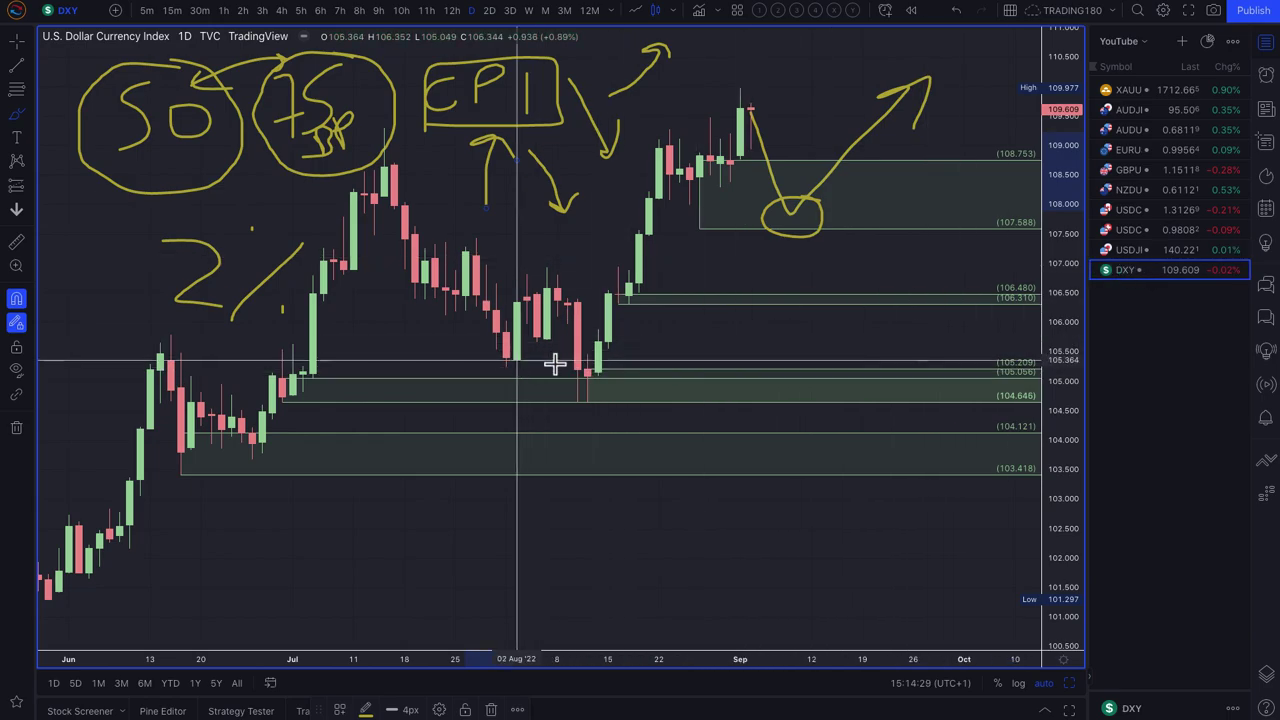
- Draw a rising yellow trendline beneath the DXY daily lows
scroll(658, 380, down, 3)
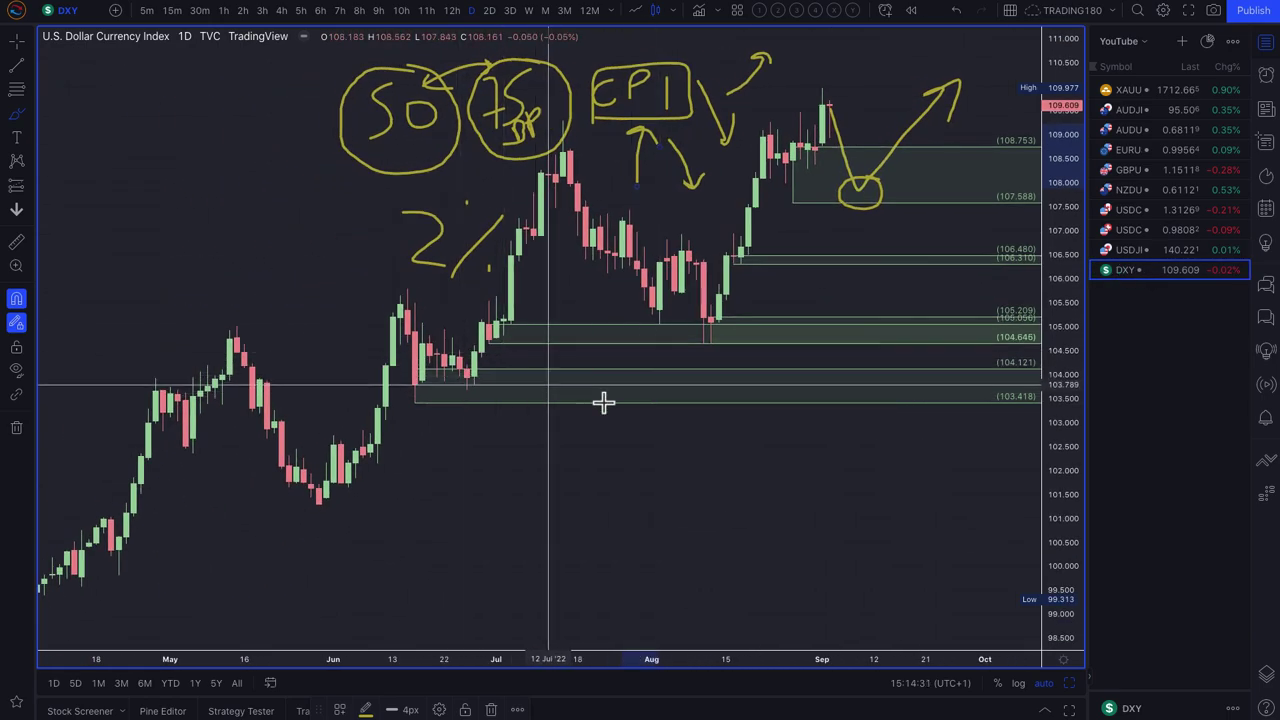
scroll(709, 440, down, 4)
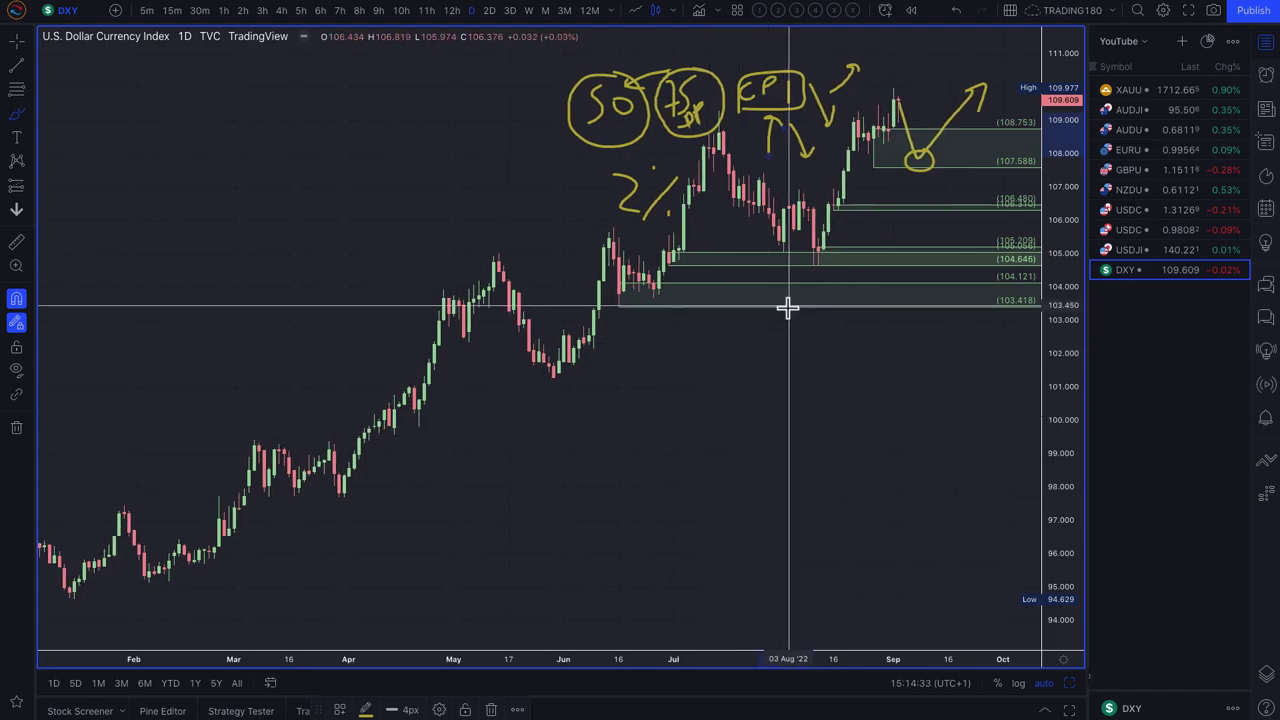
scroll(788, 308, down, 3)
mouse_move(355, 520)
mouse_down()
mouse_move(766, 329)
mouse_move(915, 225)
mouse_move(900, 287)
mouse_up()
scroll(817, 374, up, 5)
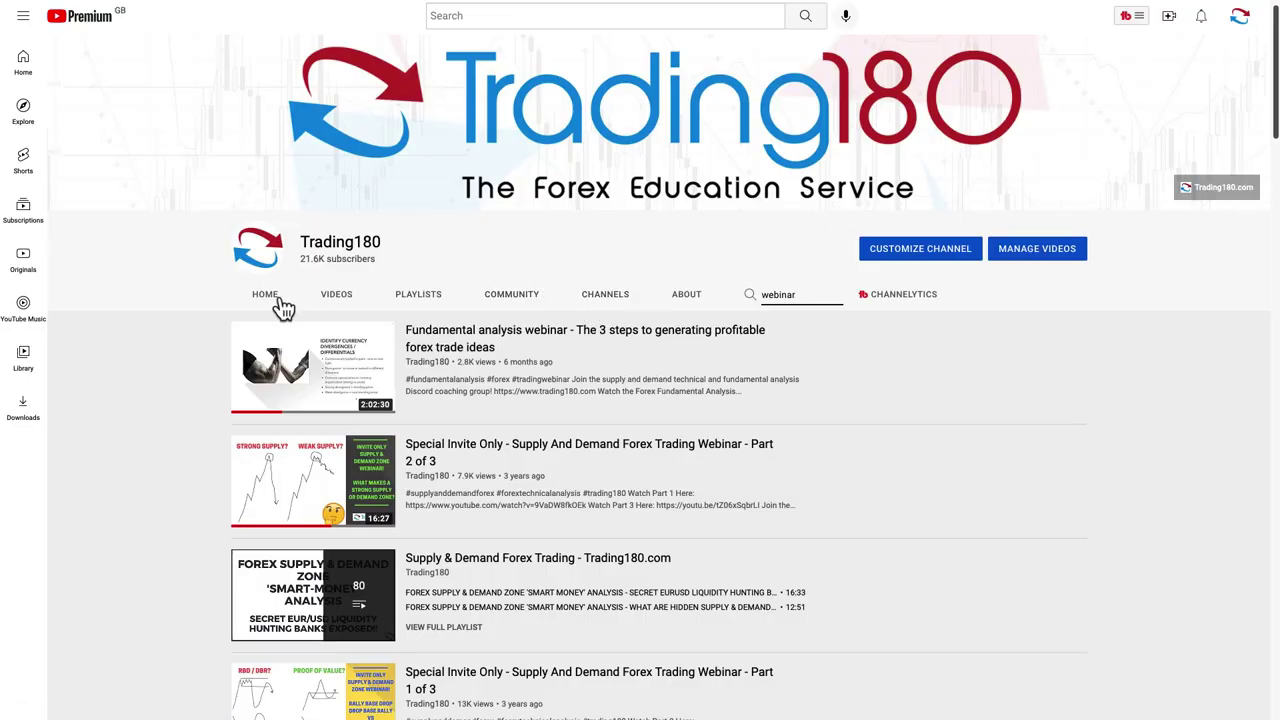
- Open the Trading180 VIDEOS tab and scroll through months of uploads
click(340, 297)
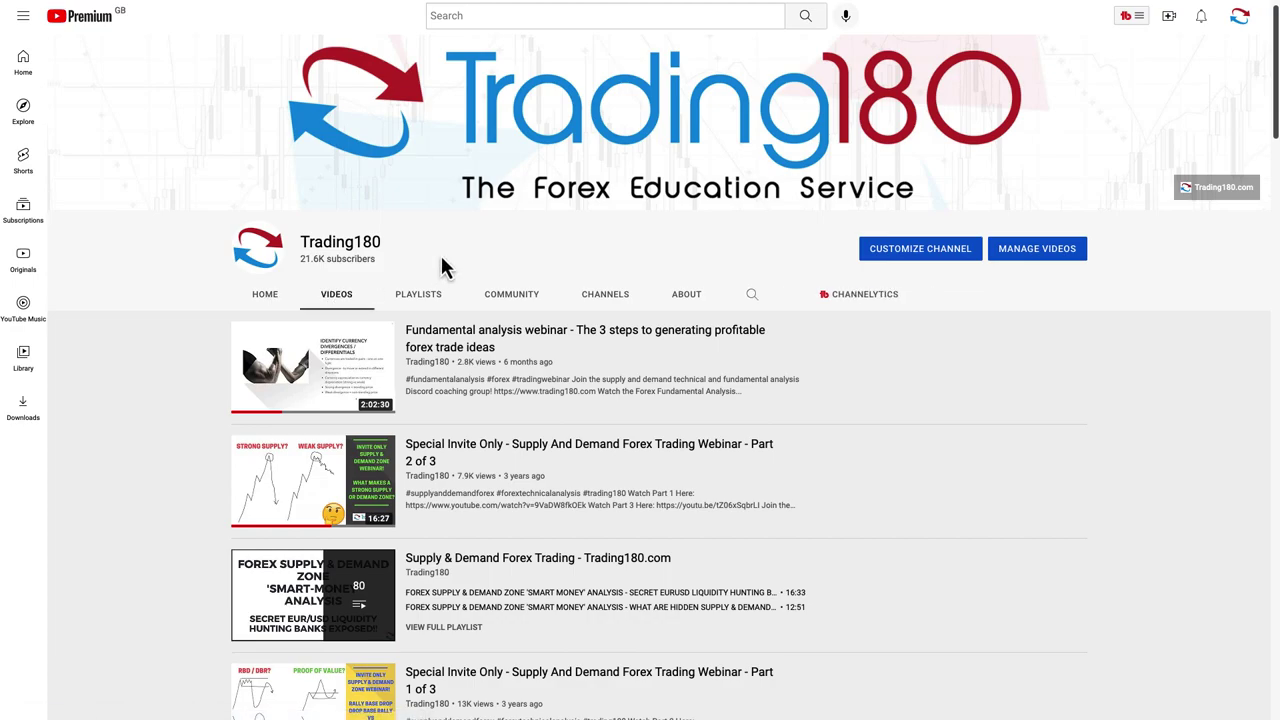
scroll(683, 558, down, 5)
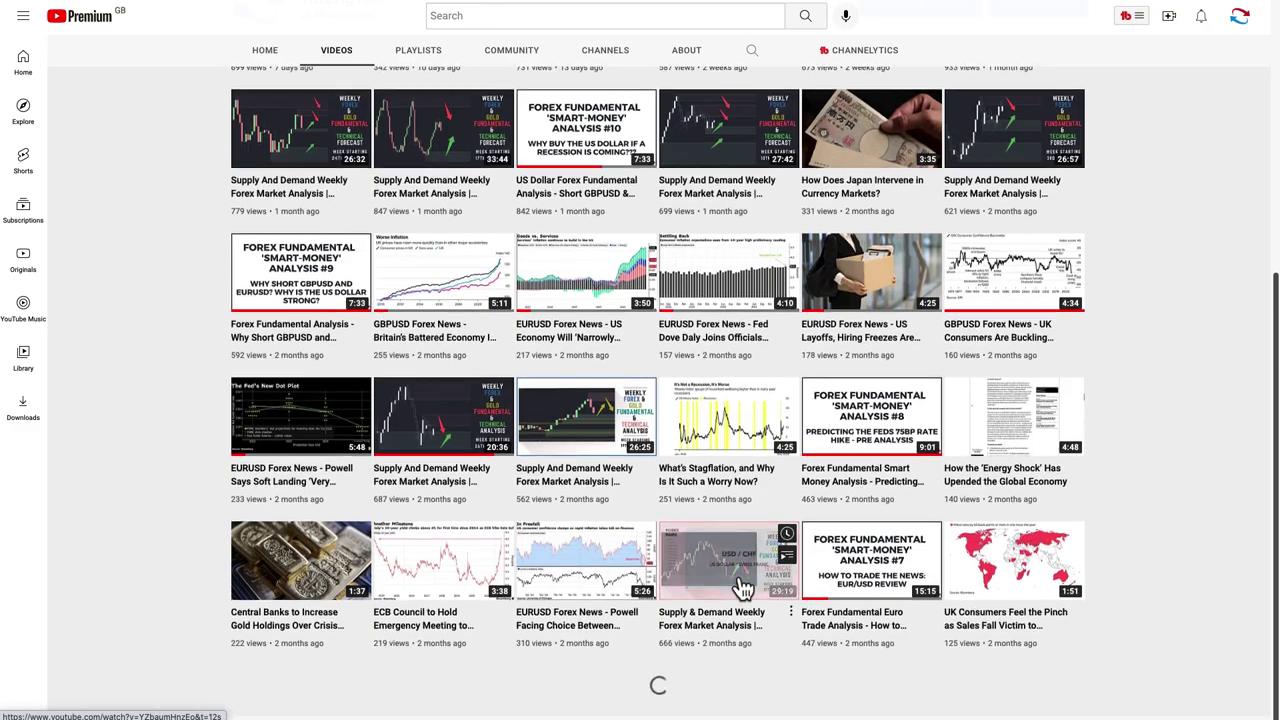
scroll(660, 530, down, 4)
scroll(648, 510, down, 4)
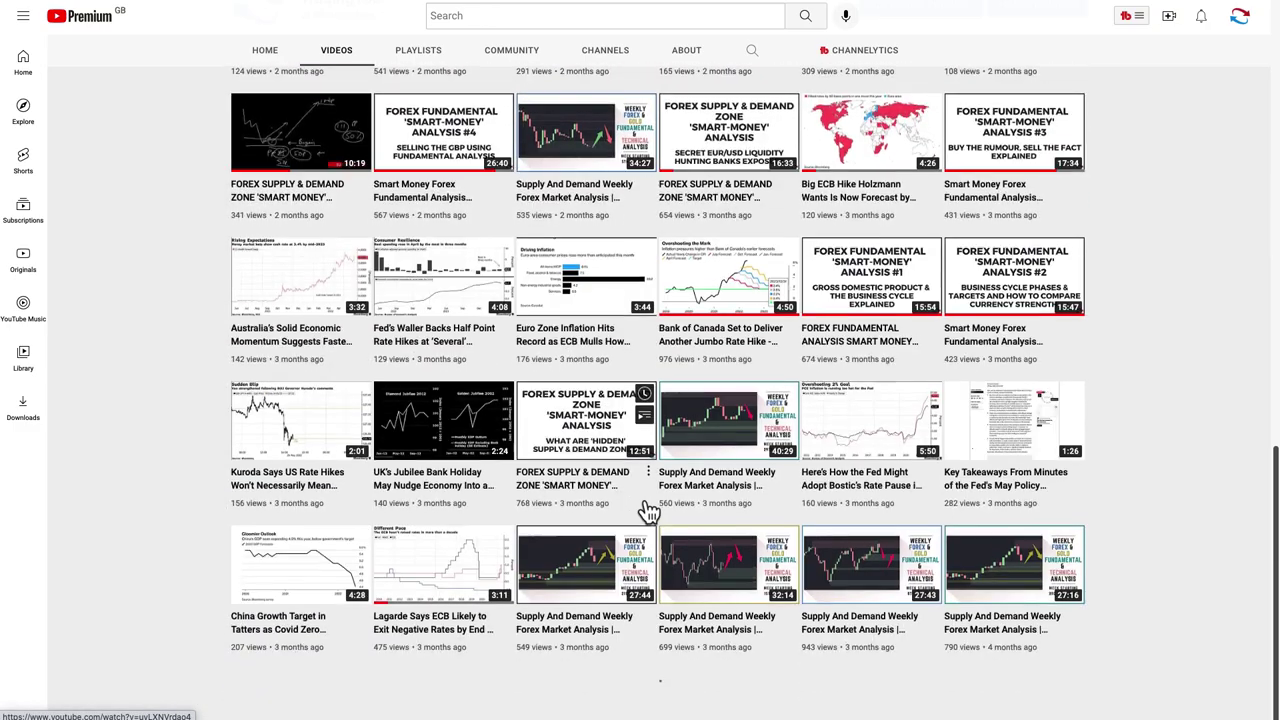
scroll(648, 508, down, 2)
scroll(645, 505, down, 4)
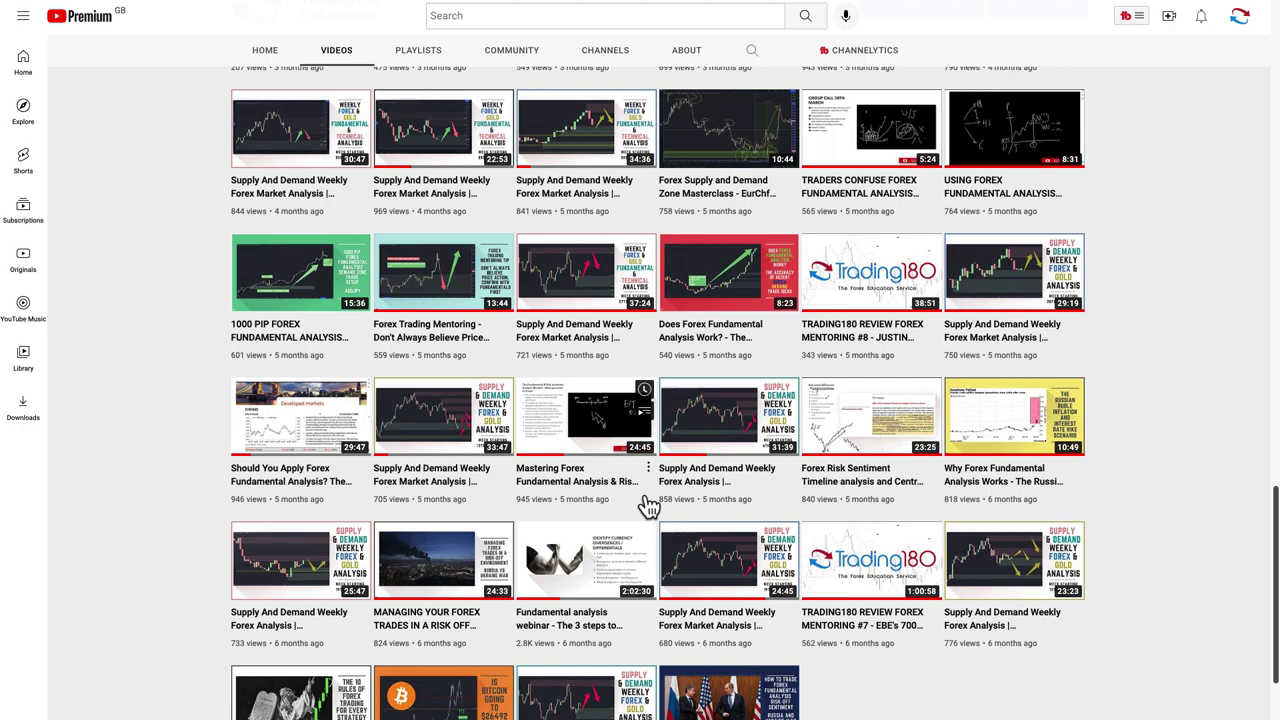
scroll(648, 508, down, 2)
scroll(660, 530, down, 2)
scroll(660, 520, down, 6)
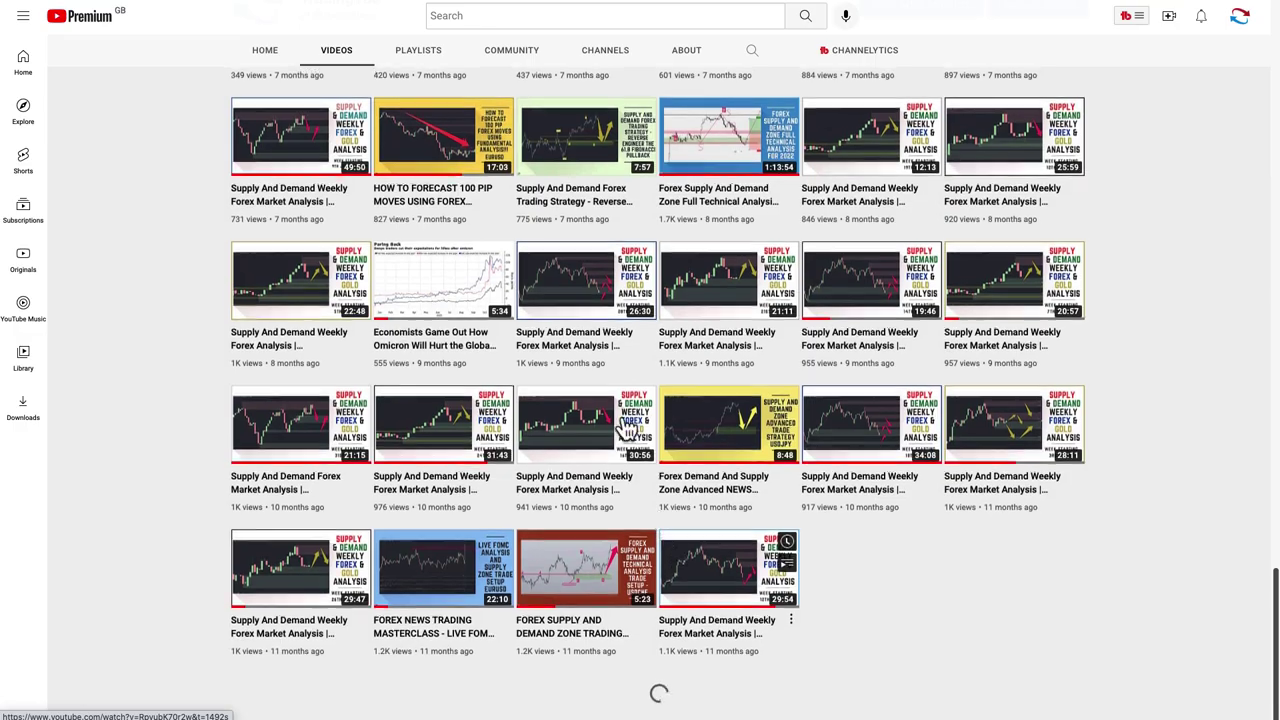
scroll(677, 455, up, 15)
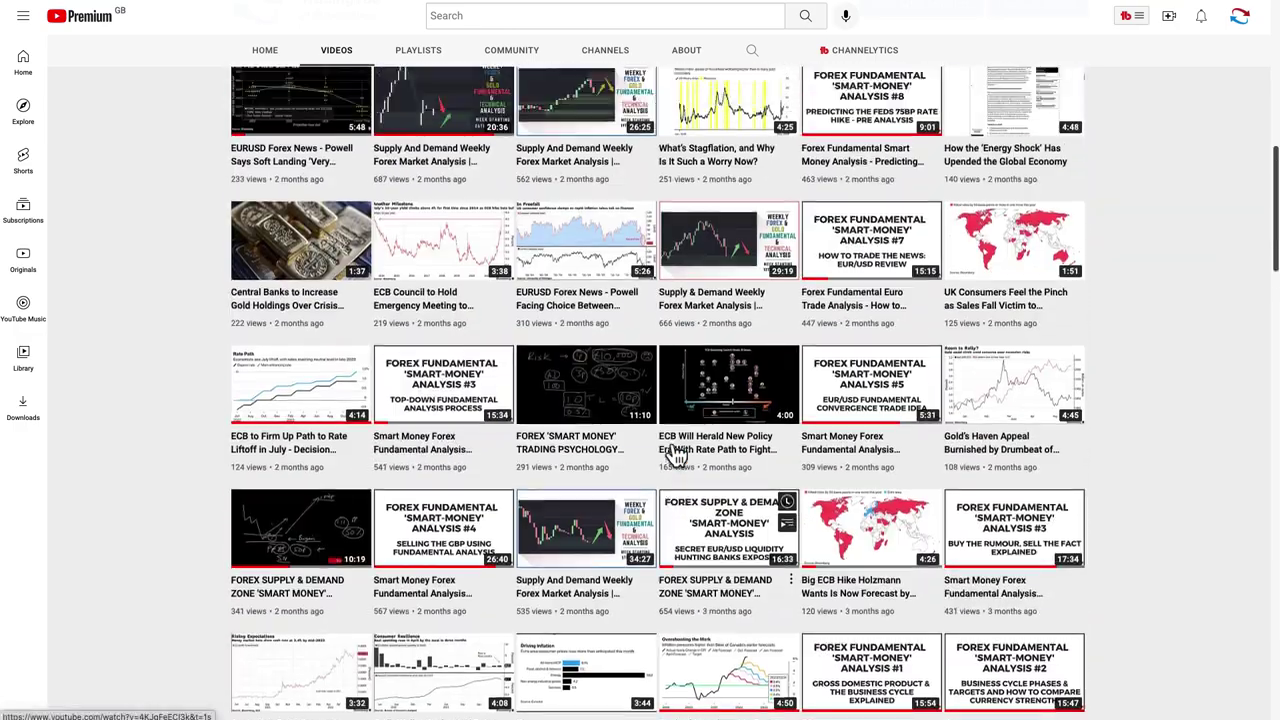
scroll(677, 455, up, 8)
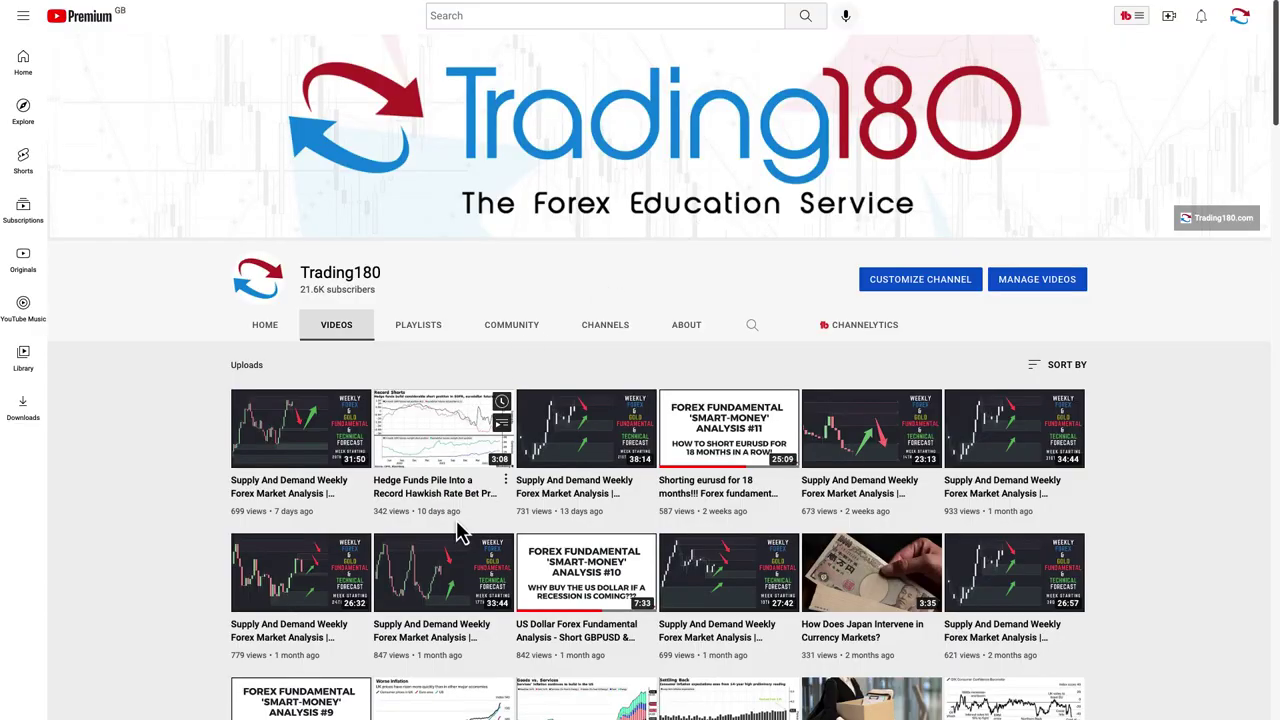
- Scroll through the Trading180 uploads, then go back to the TradingView DXY chart tab
scroll(456, 530, down, 5)
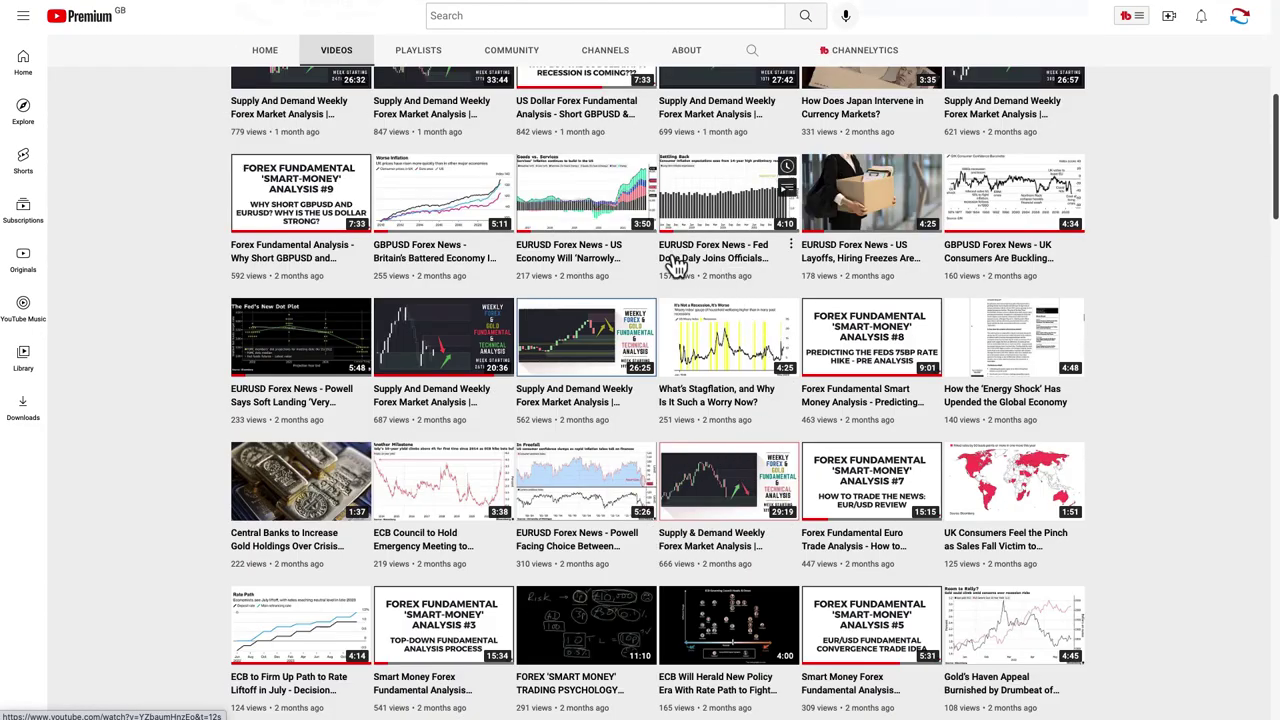
scroll(662, 352, down, 7)
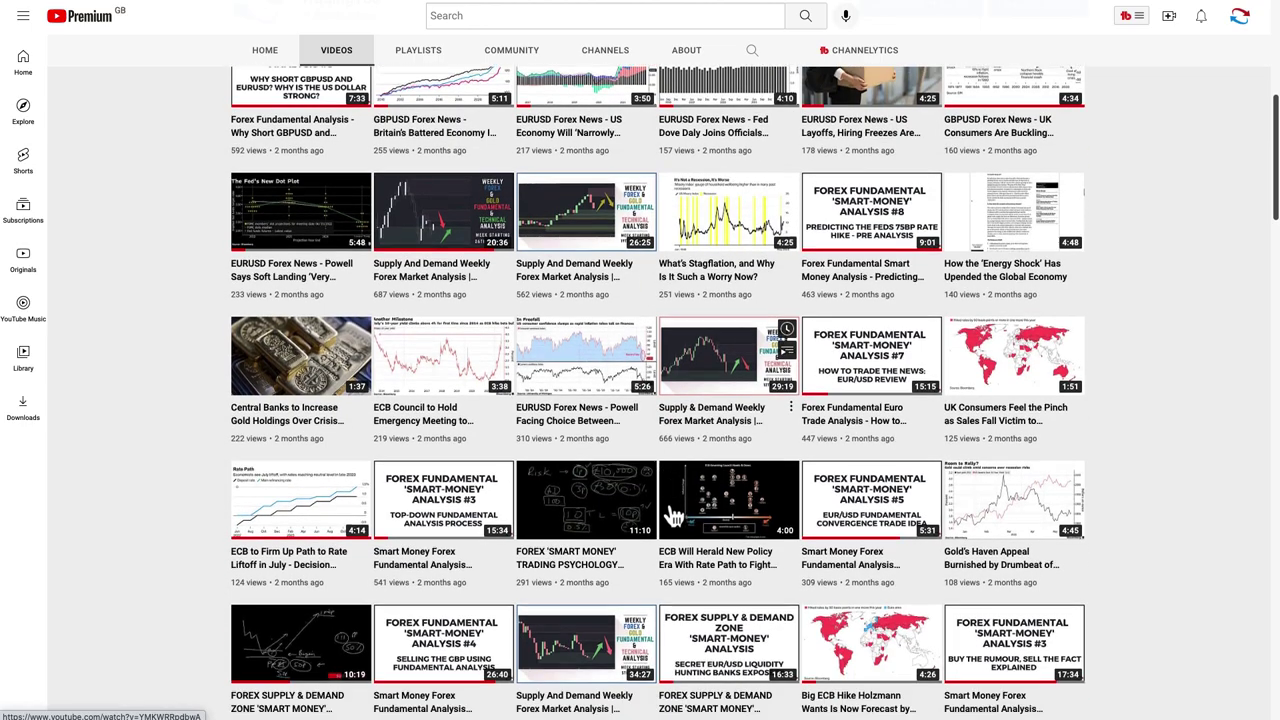
scroll(745, 557, down, 3)
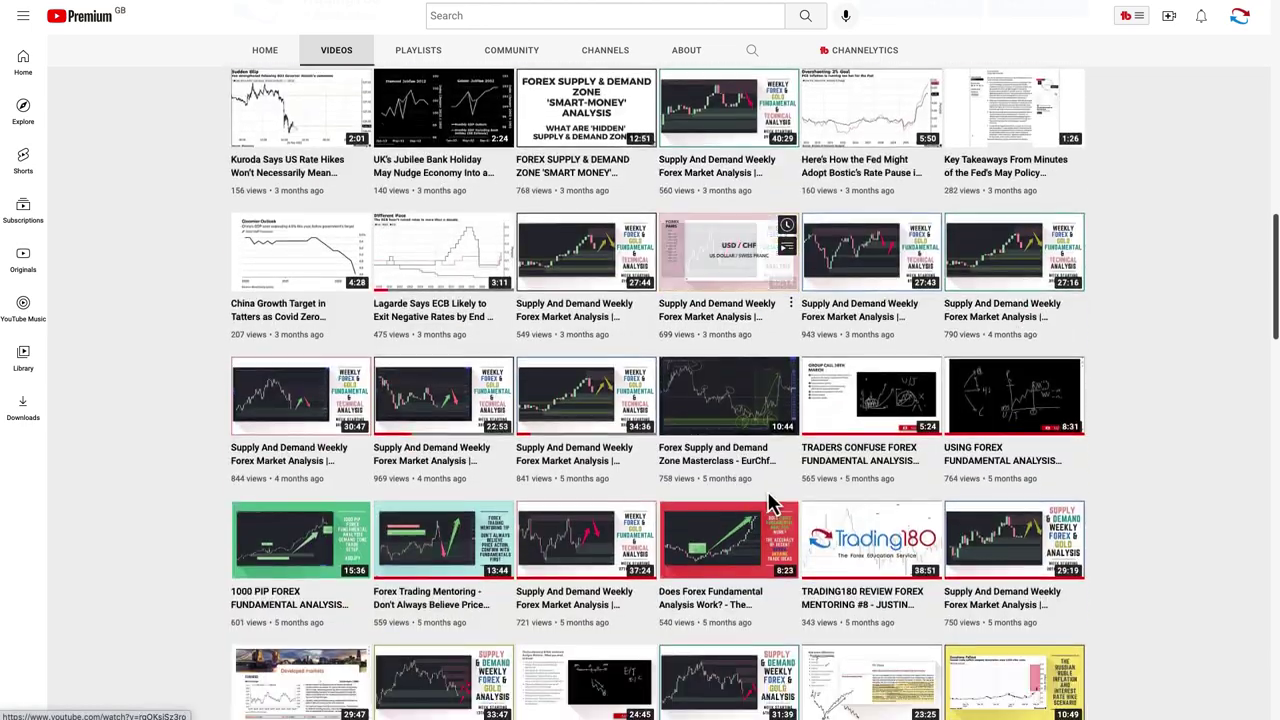
scroll(858, 550, down, 9)
scroll(860, 557, down, 6)
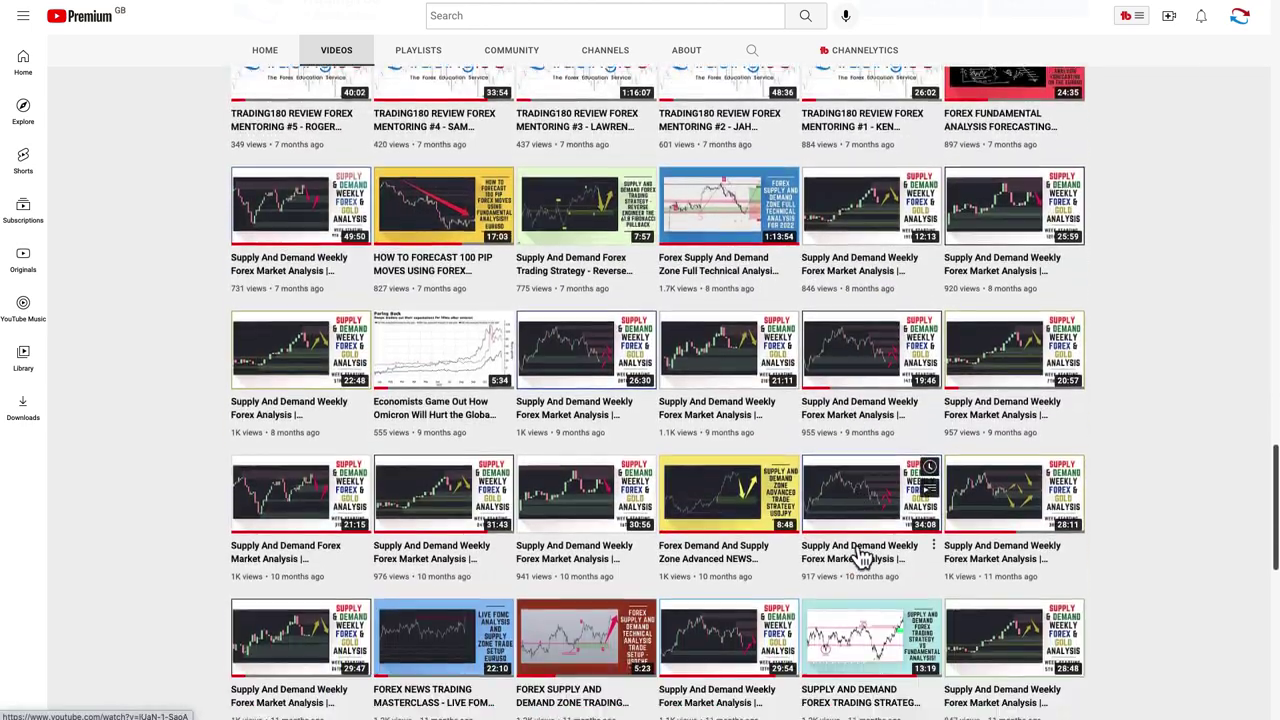
scroll(783, 425, down, 2)
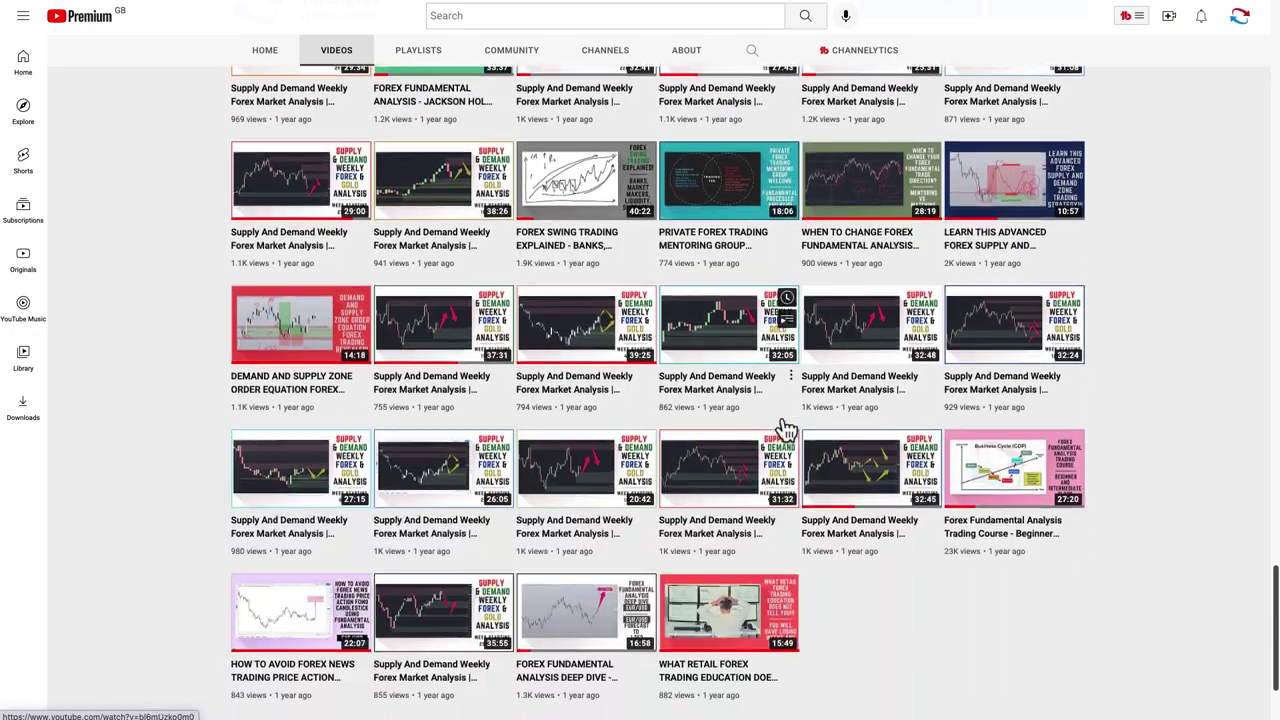
scroll(785, 428, up, 10)
scroll(783, 418, up, 5)
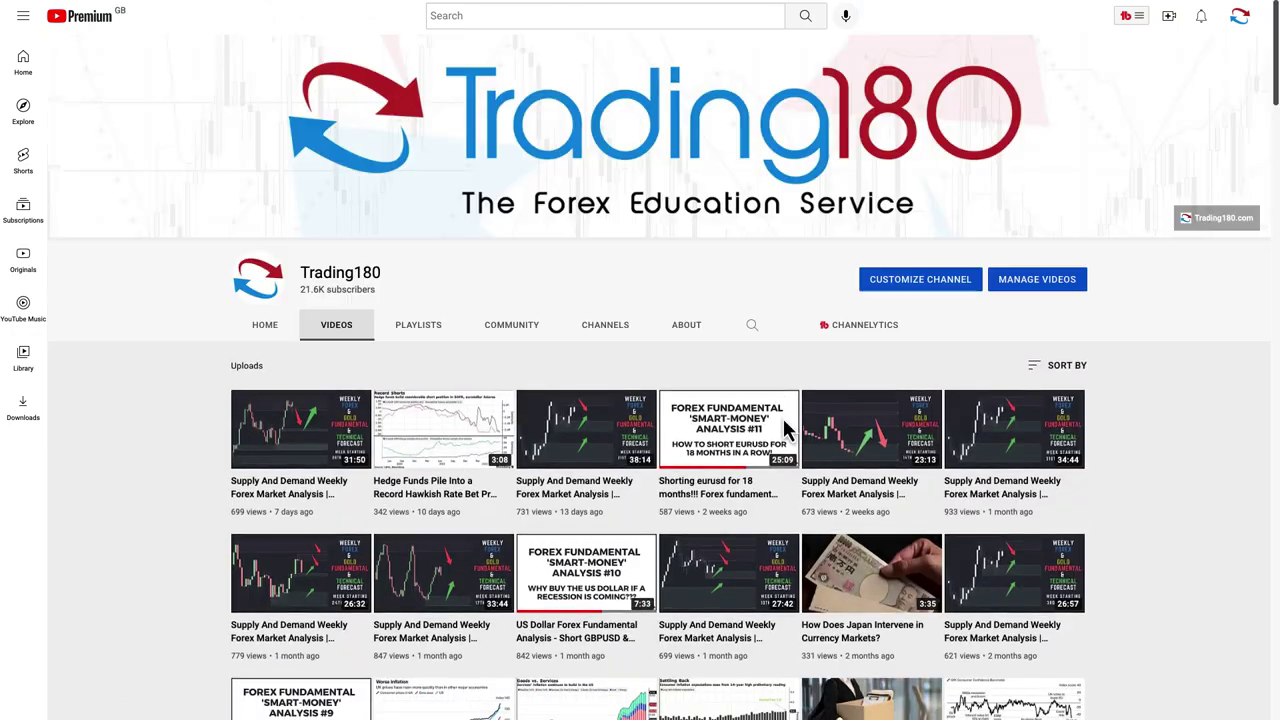
mouse_move(395, 457)
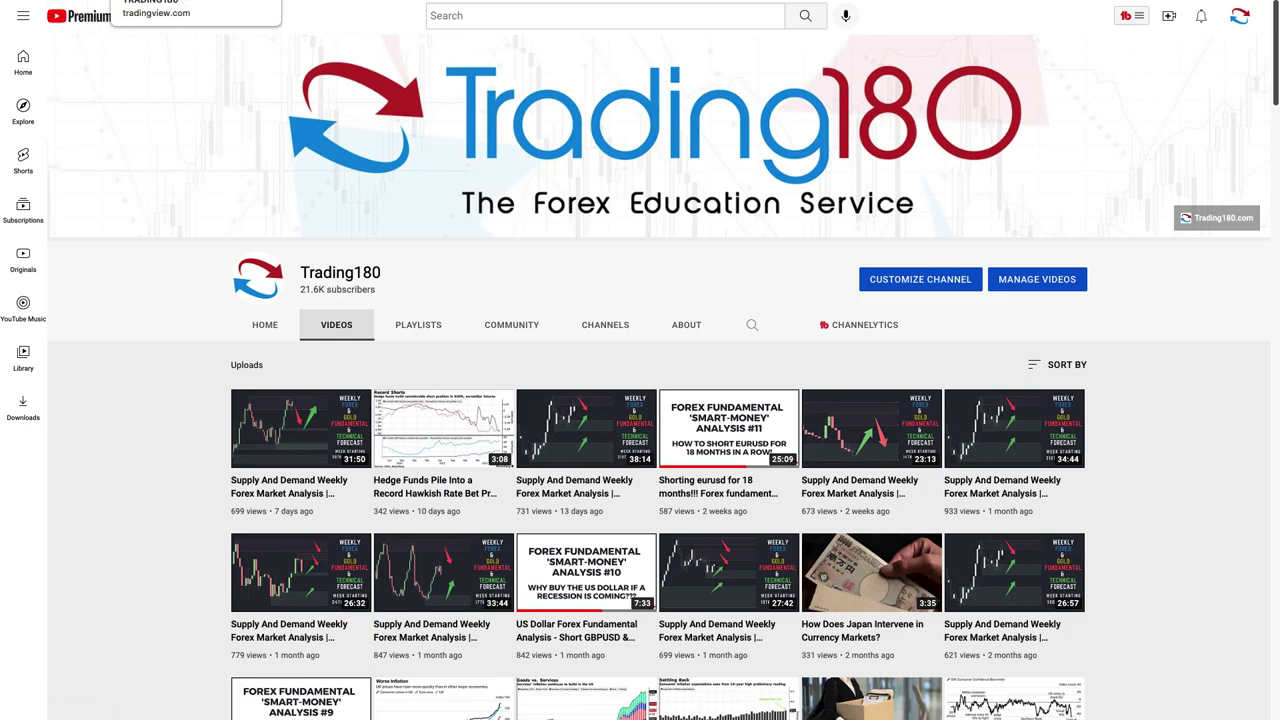
click(190, 0)
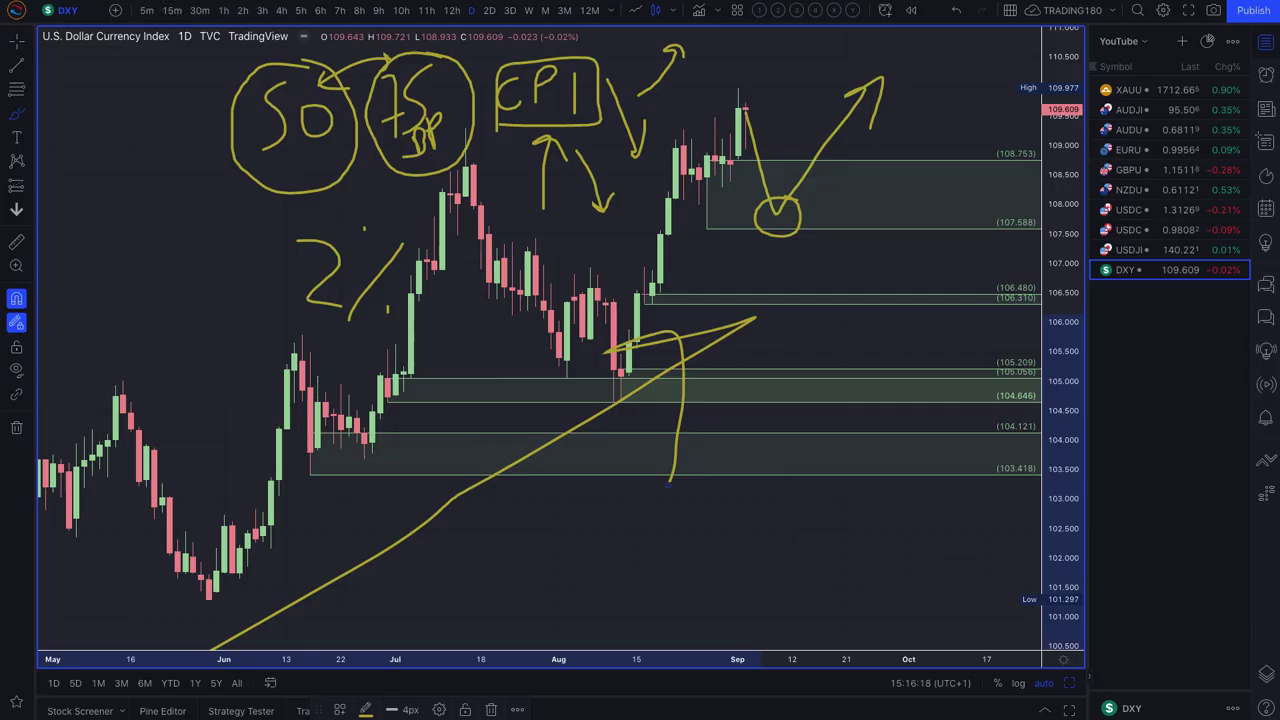
- Switch to USD/JPY, mark a 137.142–135.807 zone, and delete the old red 138.200/139.394 levels
click(1140, 252)
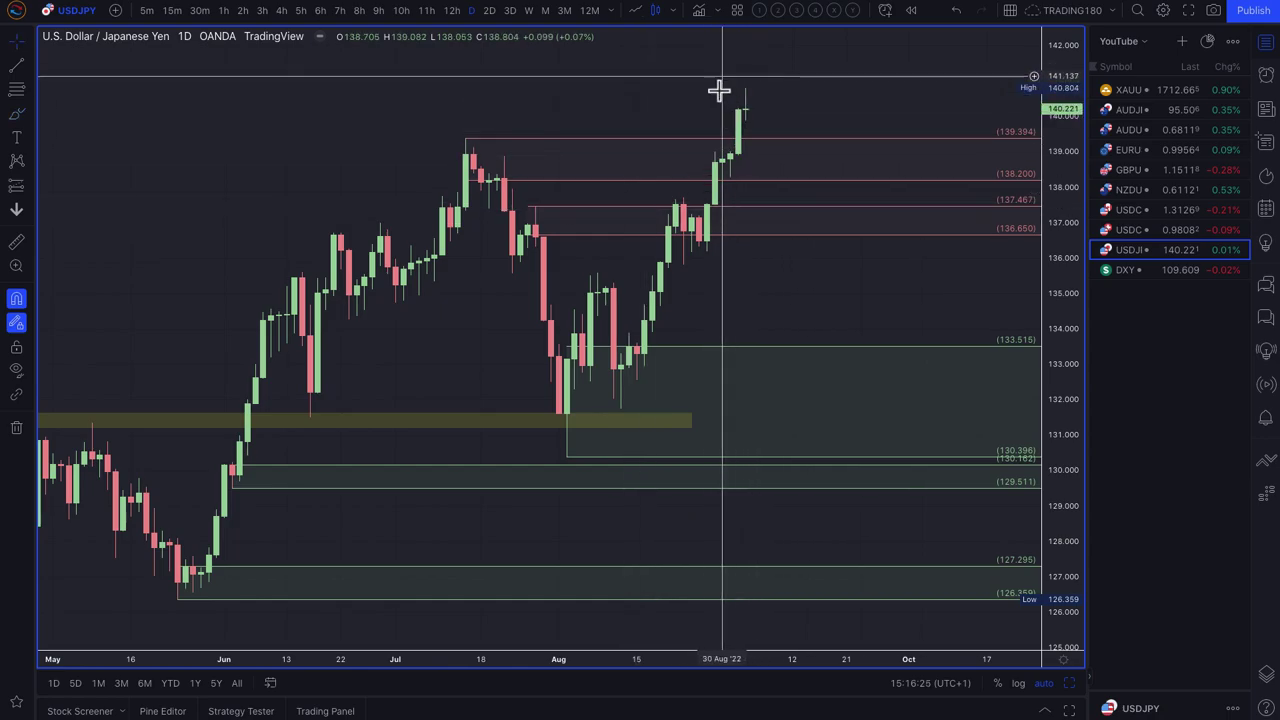
drag(737, 234, 741, 208)
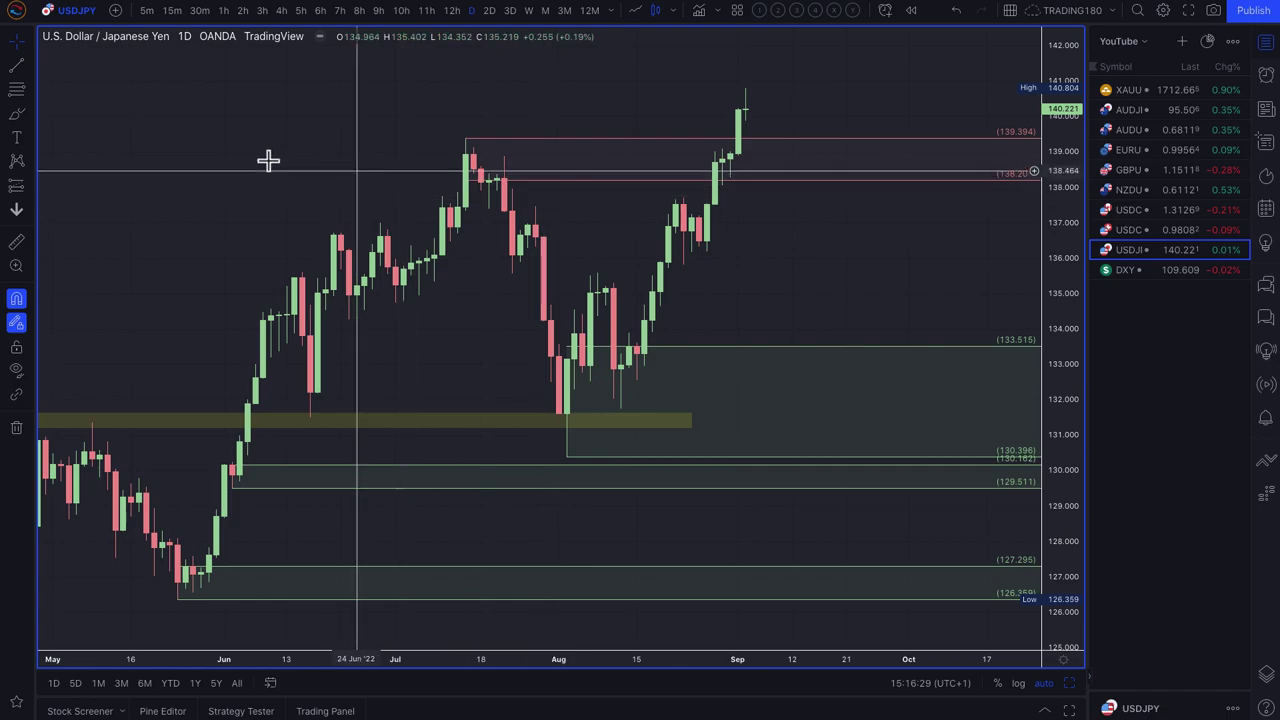
click(18, 89)
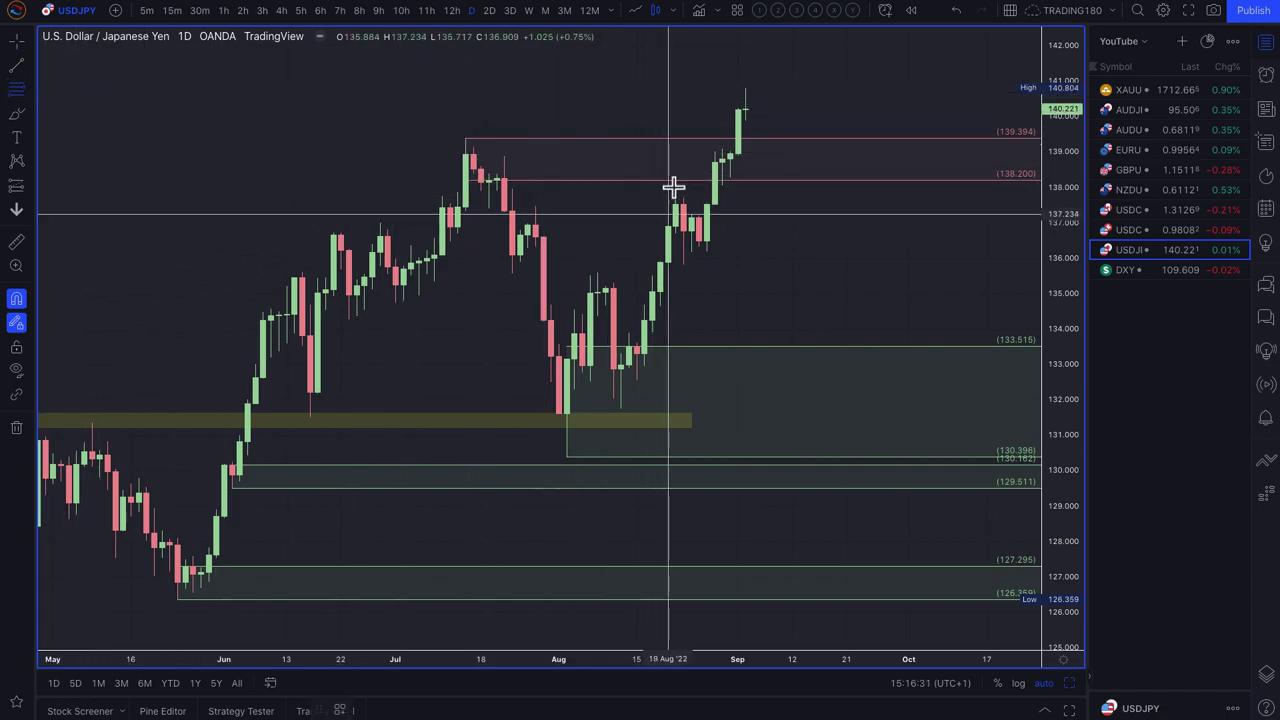
drag(700, 218, 684, 264)
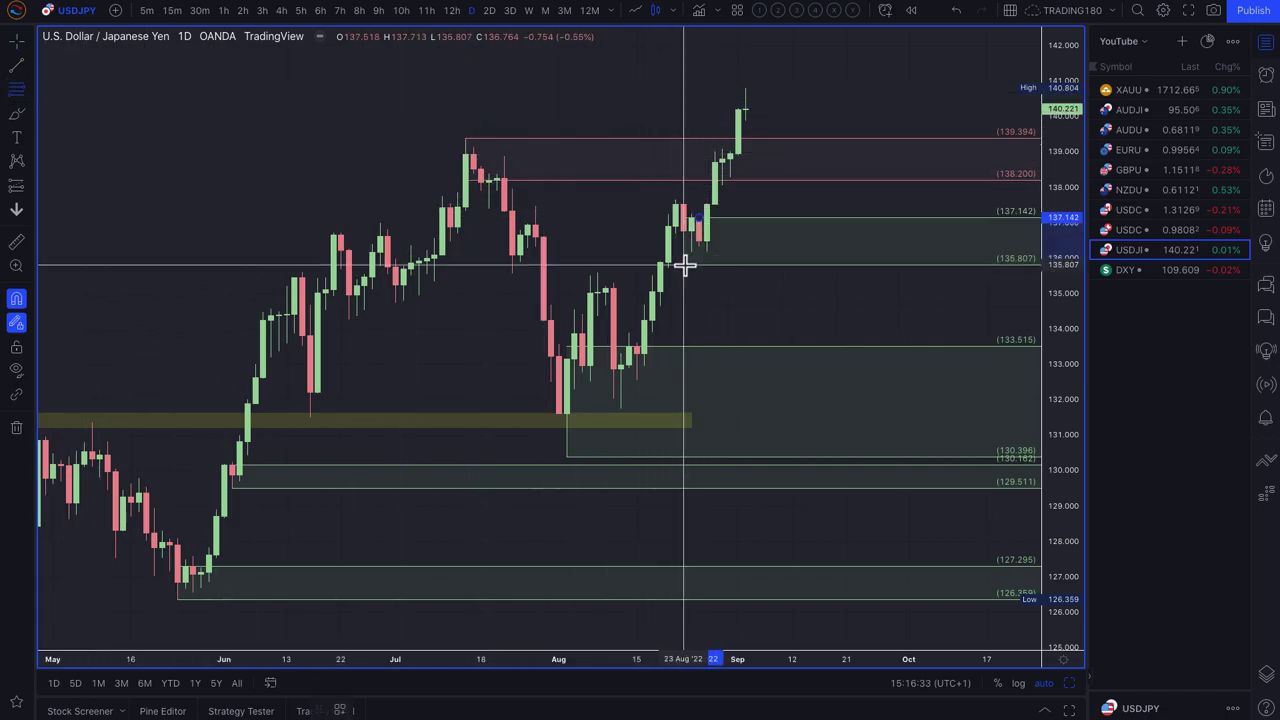
click(749, 181)
key(Delete)
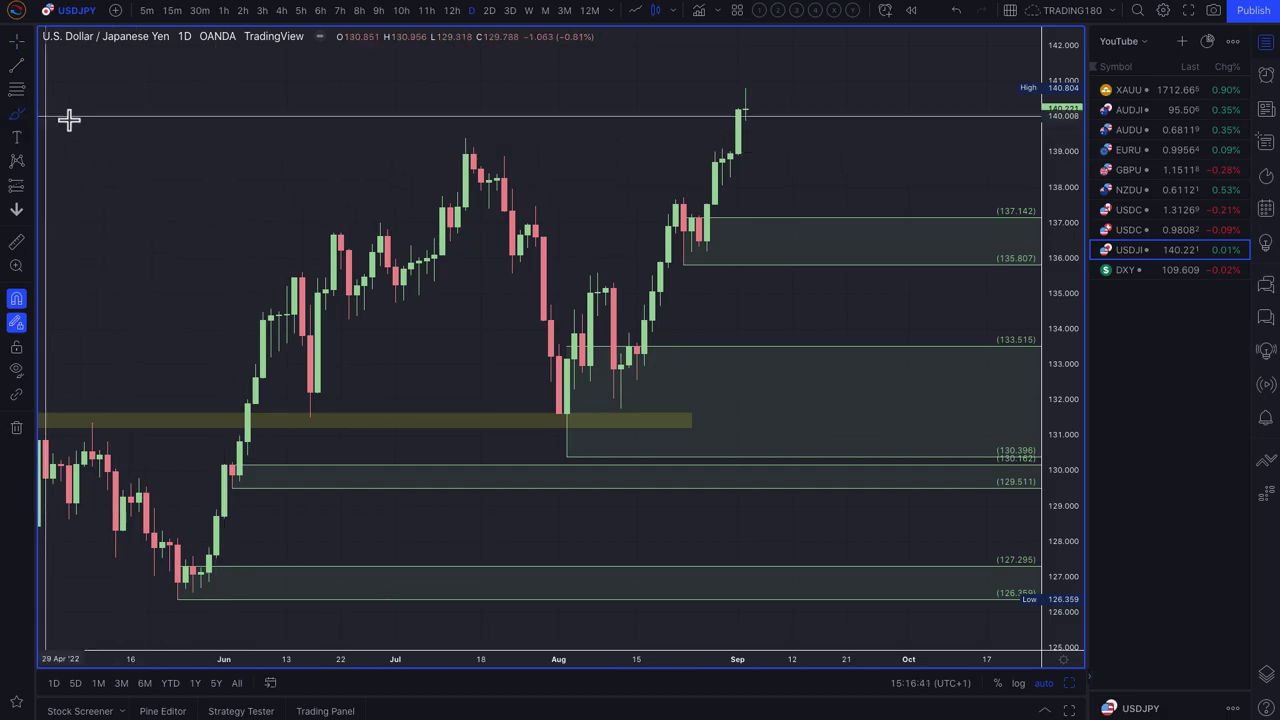
- Begin handwriting 'E/' at the chart's top-left
drag(100, 84, 157, 163)
drag(94, 137, 153, 122)
mouse_move(86, 82)
mouse_down()
mouse_move(155, 76)
mouse_move(170, 195)
mouse_up()
- Finish the handwritten 'E/J' and write 'G/J' beneath it
drag(263, 82, 236, 143)
drag(245, 74, 307, 68)
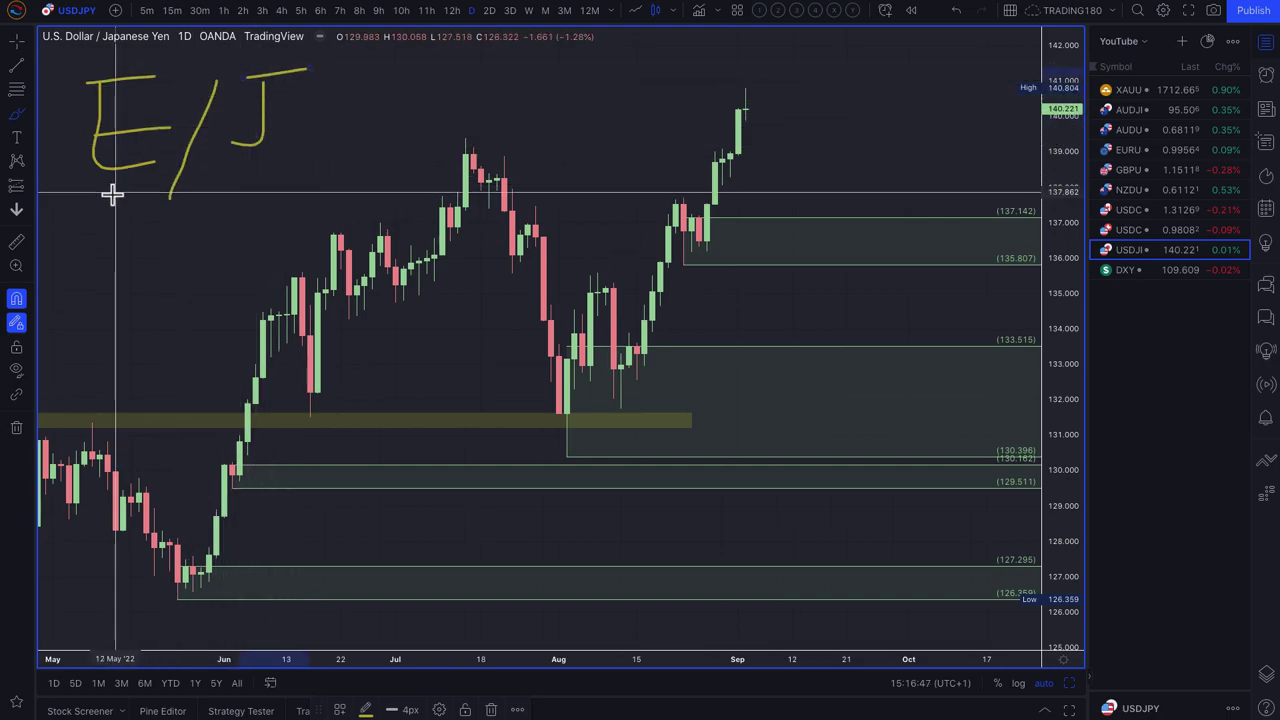
drag(125, 222, 130, 305)
drag(187, 218, 115, 358)
drag(224, 232, 190, 284)
drag(208, 224, 262, 220)
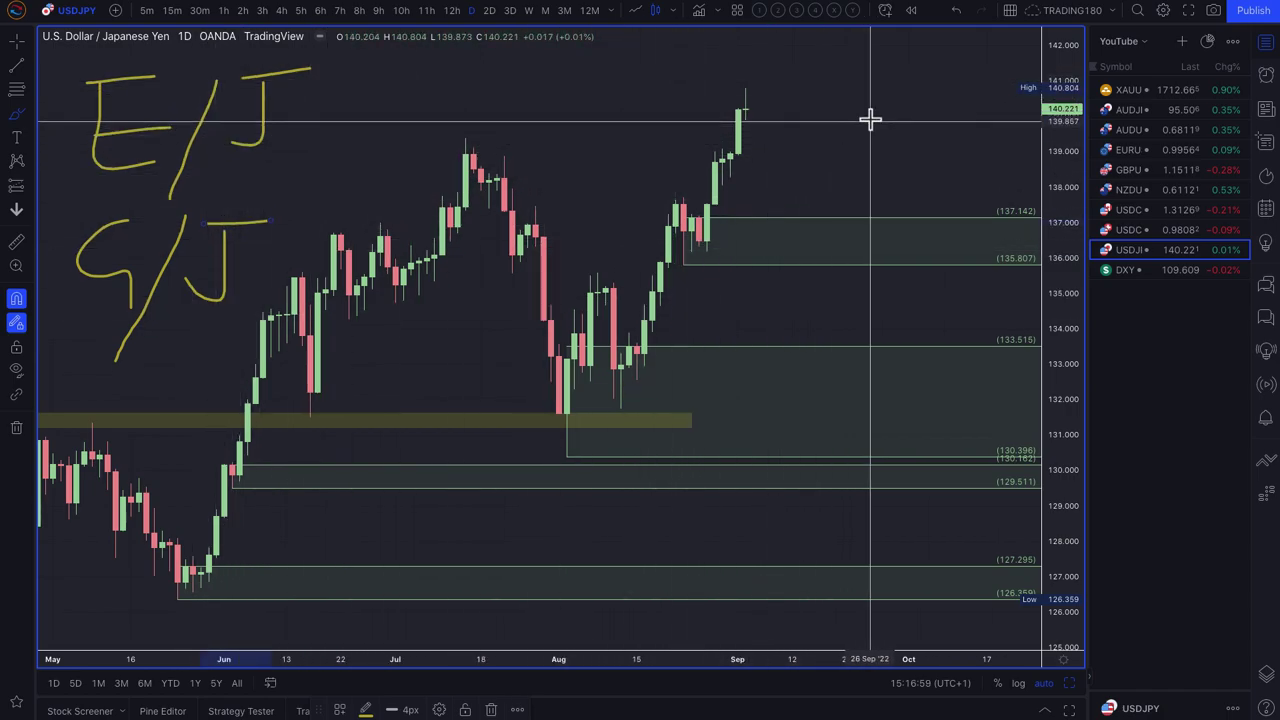
- Sketch a flat line and a rising arrow to the right of the latest candle
drag(773, 106, 900, 100)
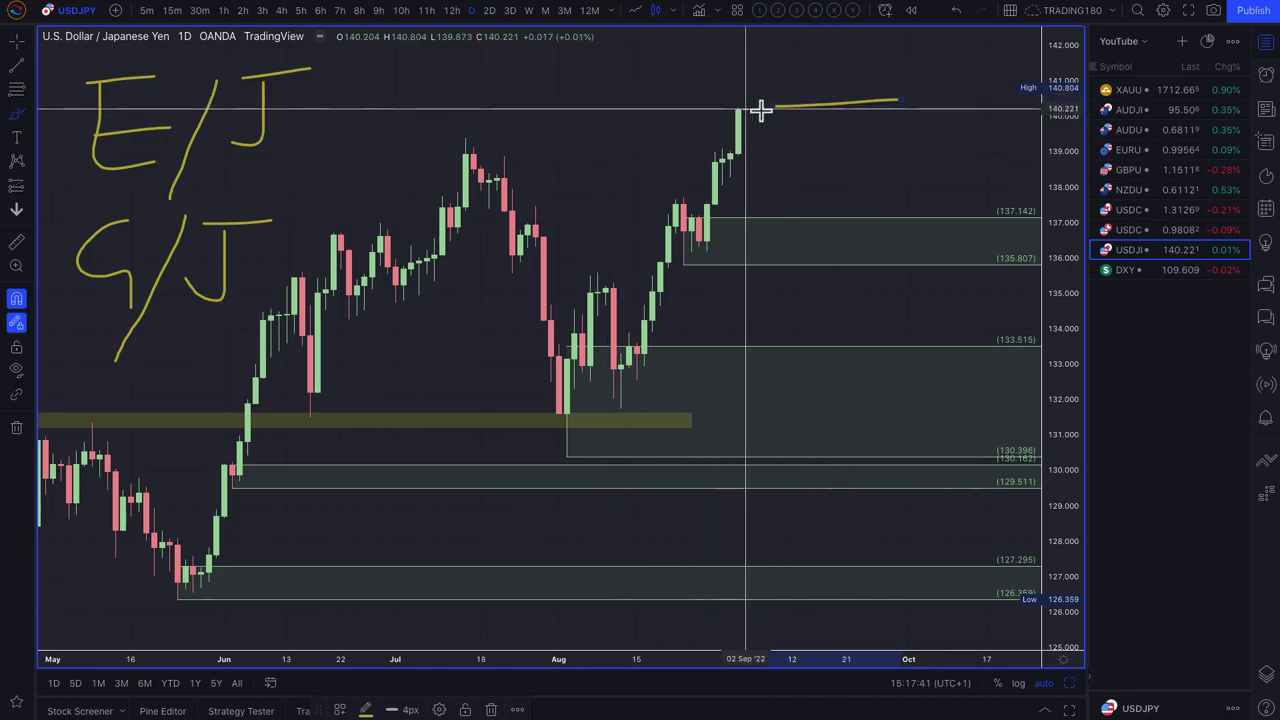
mouse_move(751, 108)
mouse_down()
mouse_move(822, 57)
mouse_move(827, 71)
mouse_up()
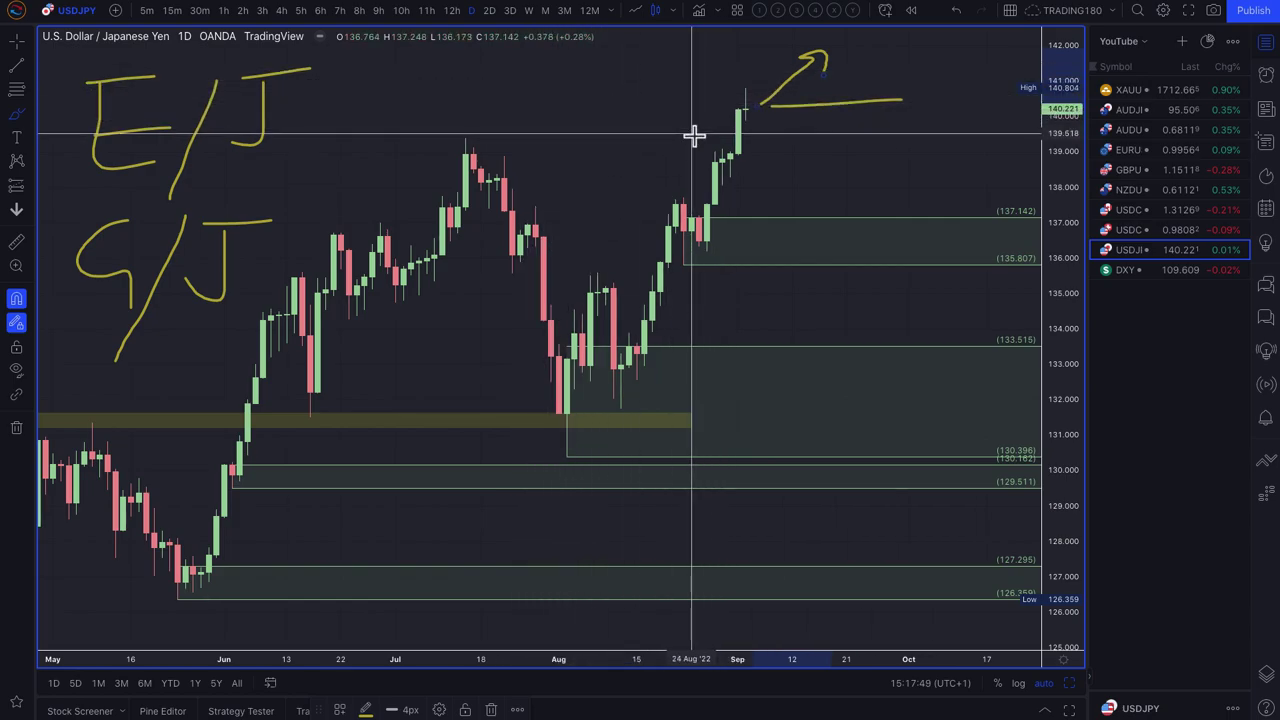
mouse_move(735, 103)
mouse_down()
mouse_move(789, 46)
mouse_move(814, 51)
mouse_move(845, 103)
mouse_up()
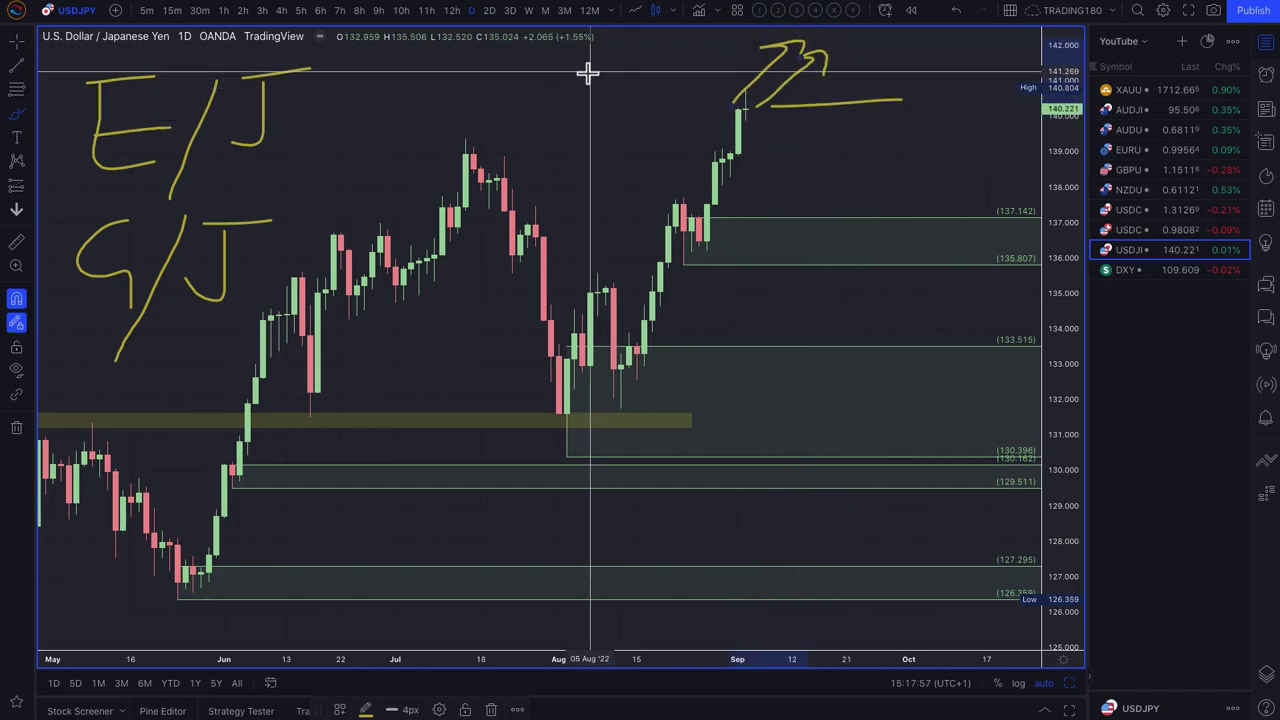
- Draw rising arrows above the August candles and write '2%' above the July candles
drag(522, 134, 623, 86)
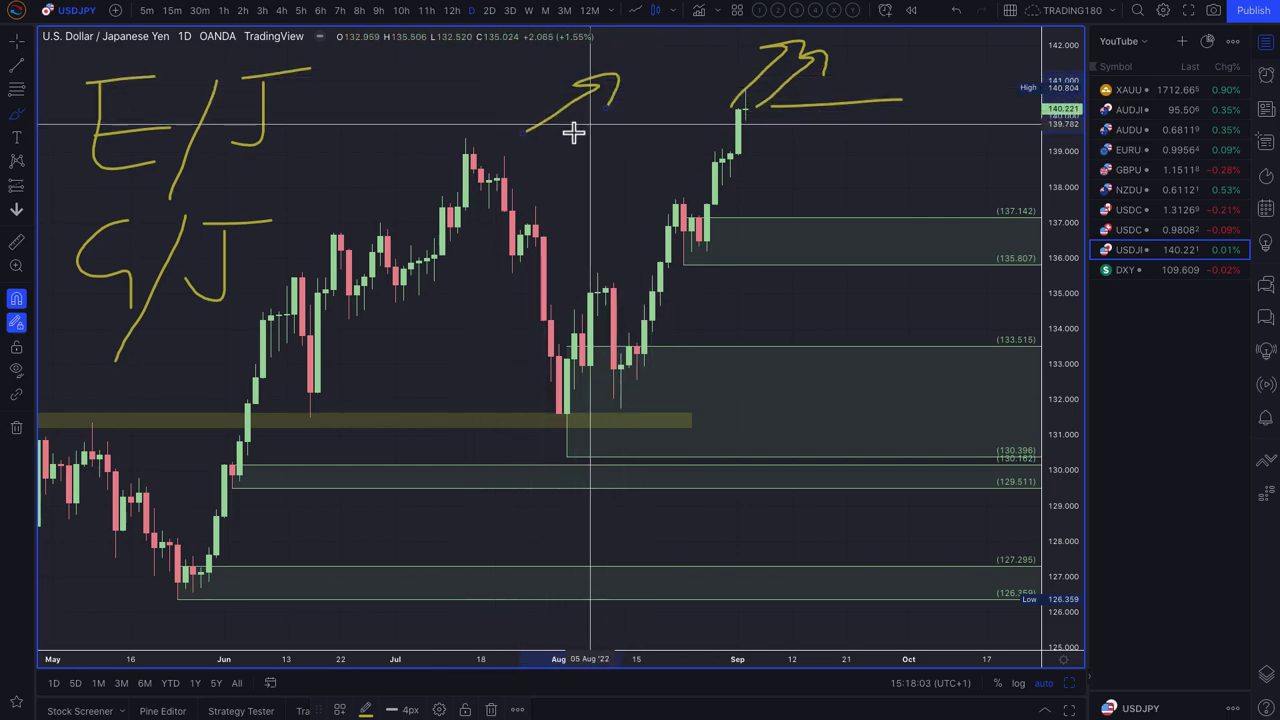
drag(409, 67, 421, 102)
drag(512, 75, 485, 101)
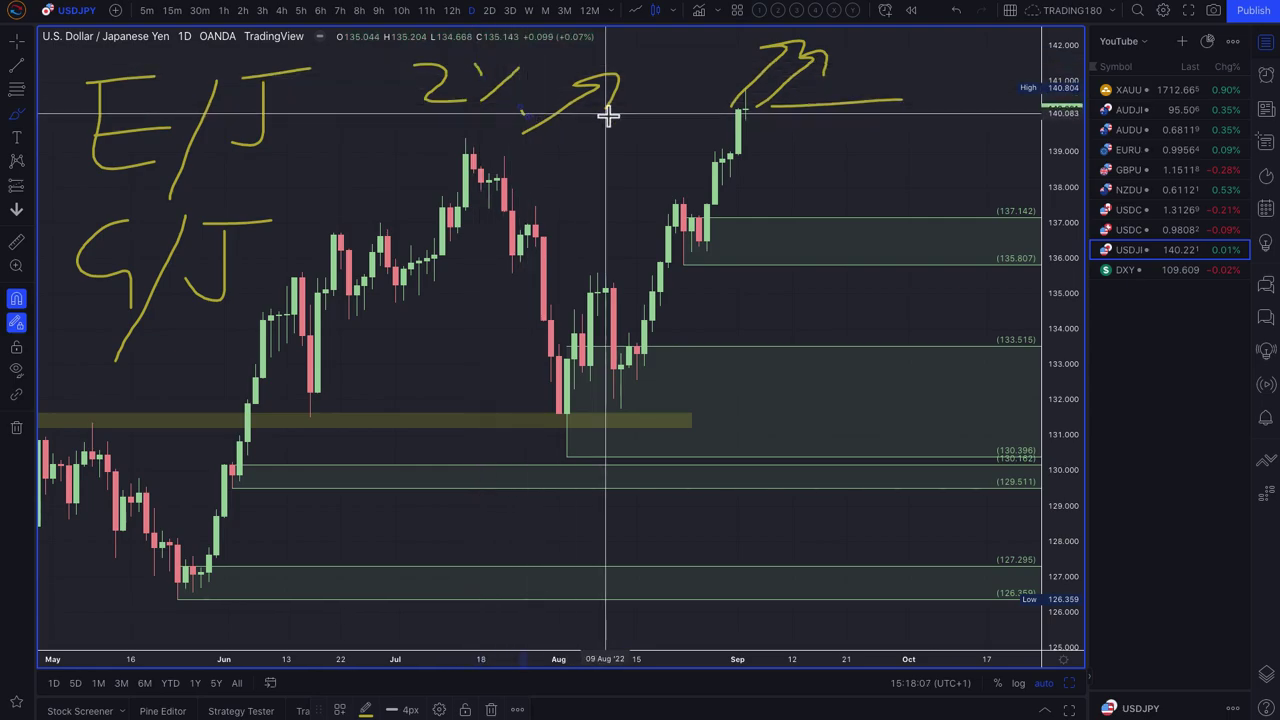
drag(643, 149, 623, 94)
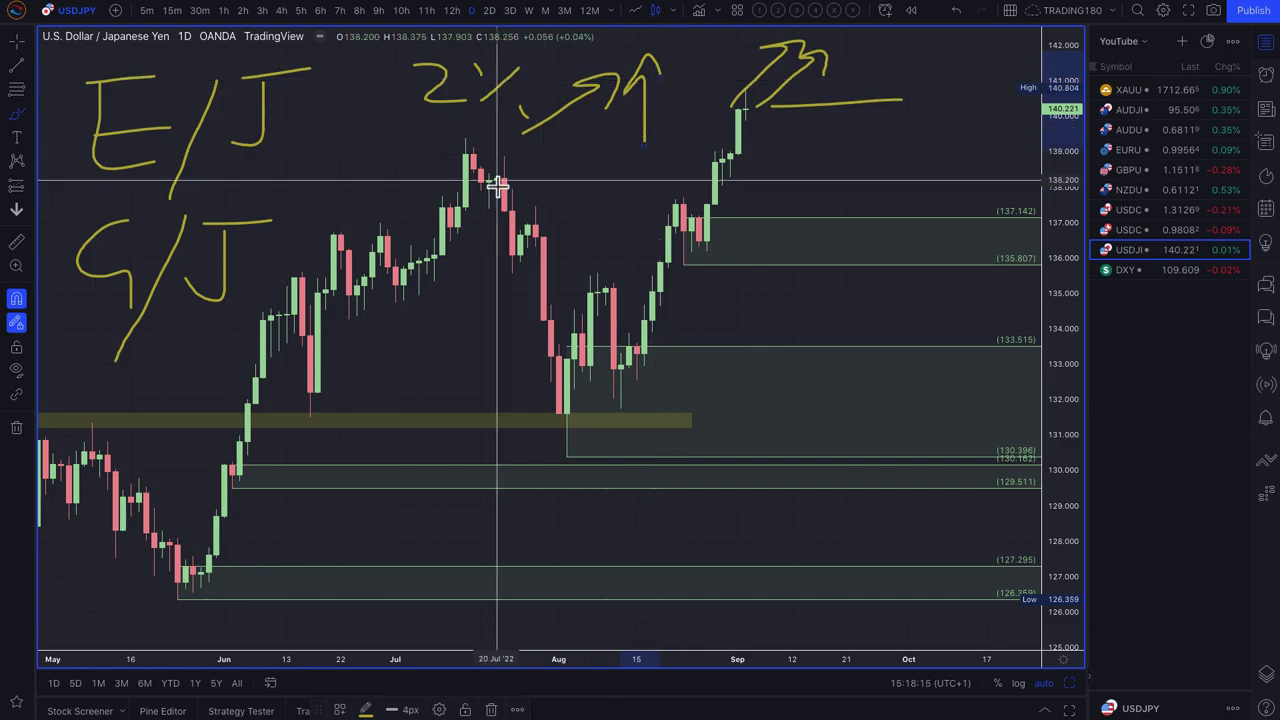
- Circle the 2% note, add an upward mark beside it, and circle both J's
mouse_move(520, 57)
mouse_down()
mouse_move(400, 57)
mouse_move(500, 151)
mouse_move(492, 48)
mouse_up()
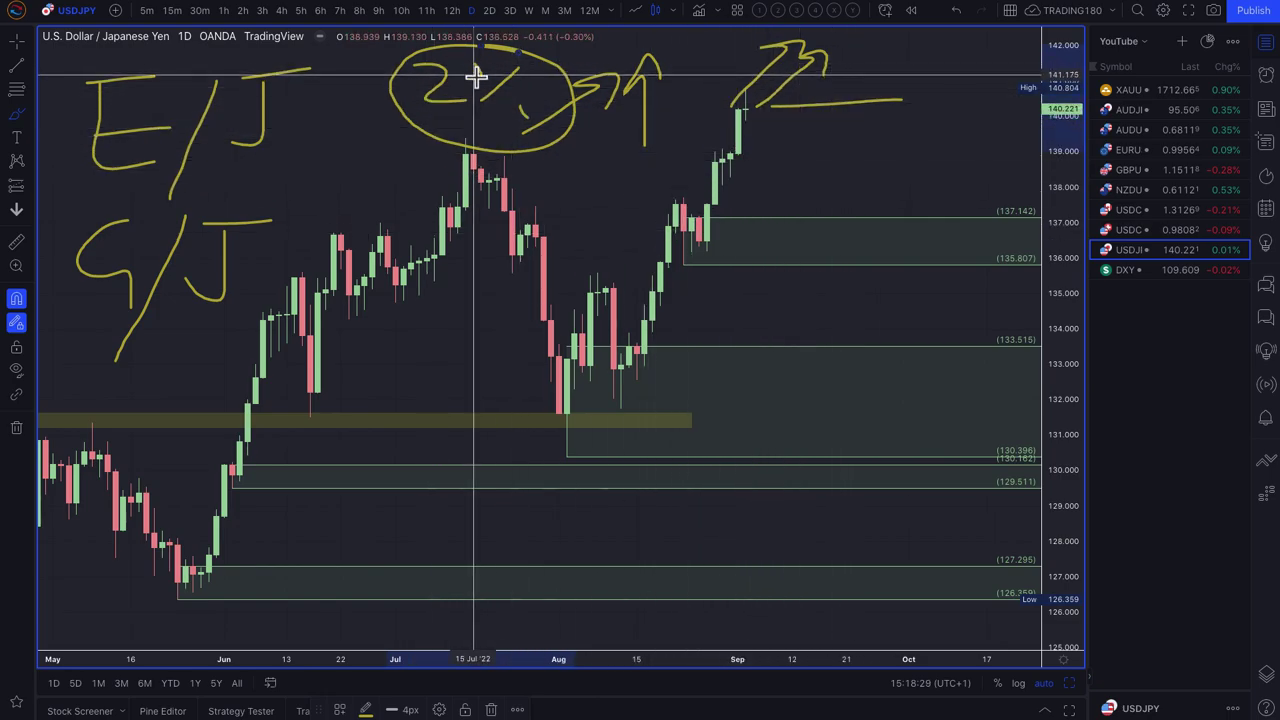
mouse_move(371, 157)
mouse_down()
mouse_move(377, 91)
mouse_move(366, 94)
mouse_up()
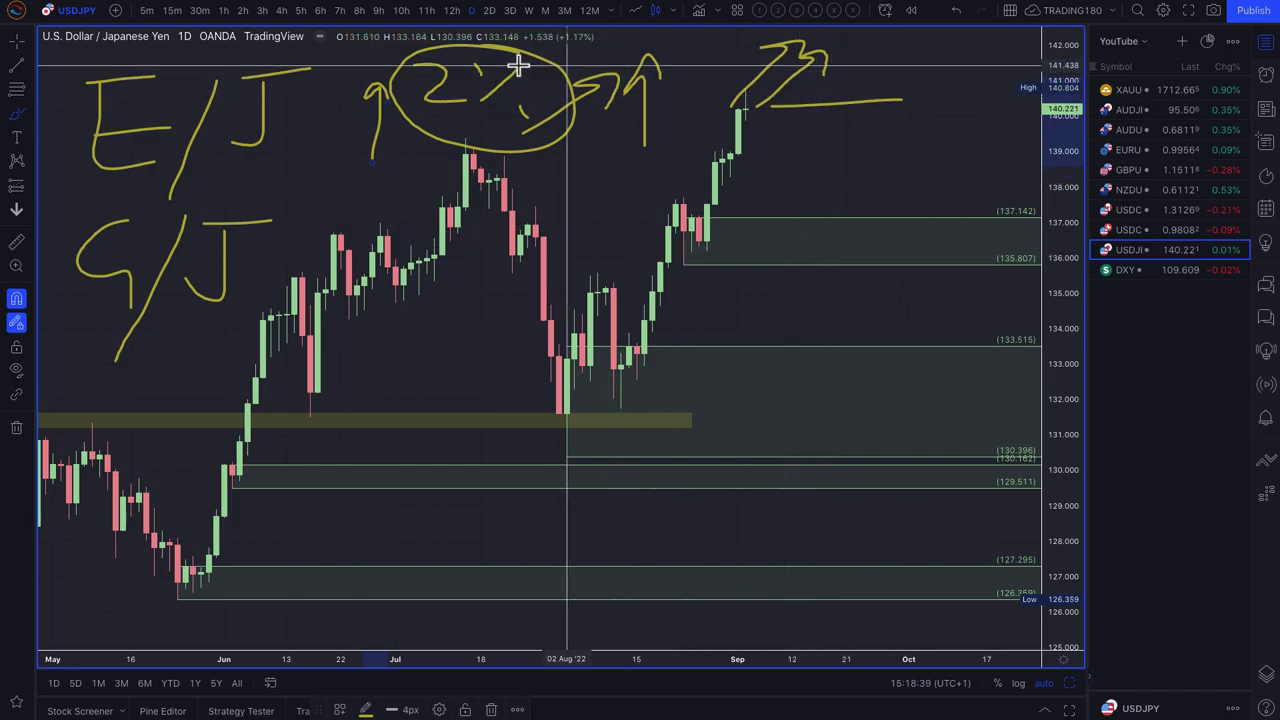
mouse_move(217, 89)
mouse_down()
mouse_move(331, 134)
mouse_move(251, 77)
mouse_up()
mouse_move(172, 230)
mouse_down()
mouse_move(297, 263)
mouse_move(194, 277)
mouse_up()
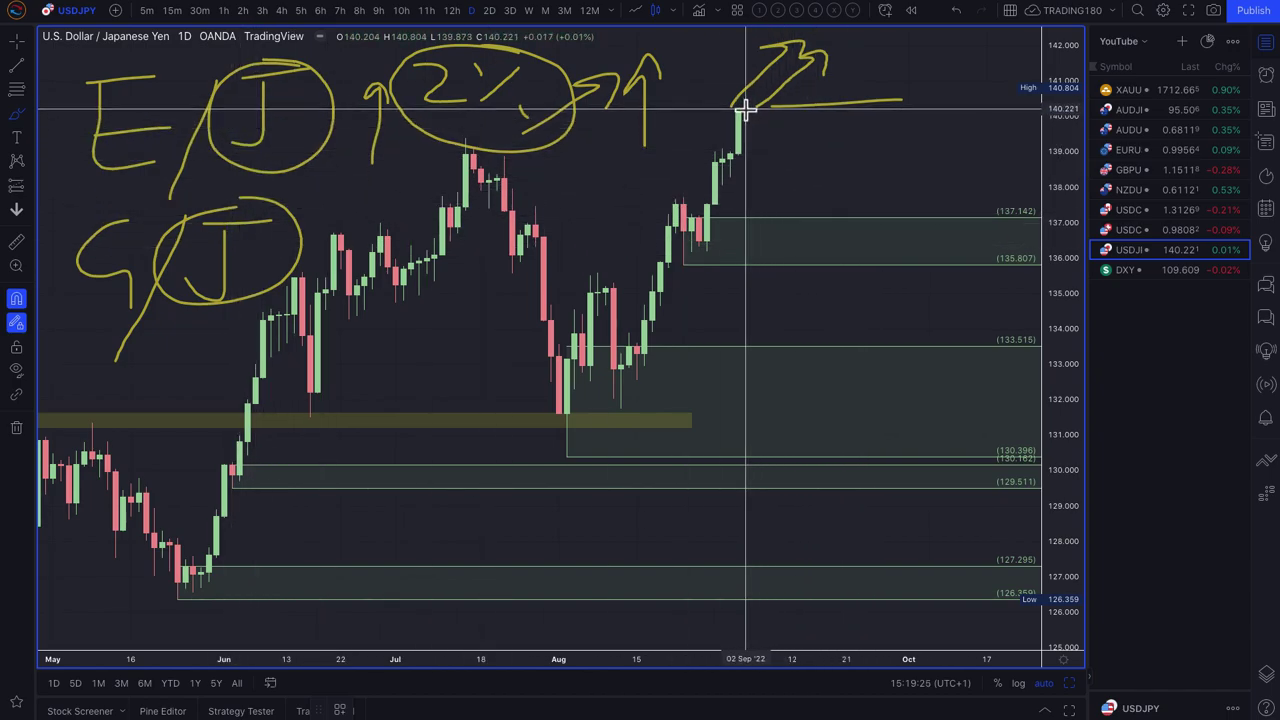
- Sketch a projected drop into the 135.8–137.1 zone, circle its low, and add a rising stroke
mouse_move(745, 107)
mouse_down()
mouse_move(771, 186)
mouse_move(799, 200)
mouse_move(817, 257)
mouse_move(897, 191)
mouse_move(890, 180)
mouse_move(900, 212)
mouse_up()
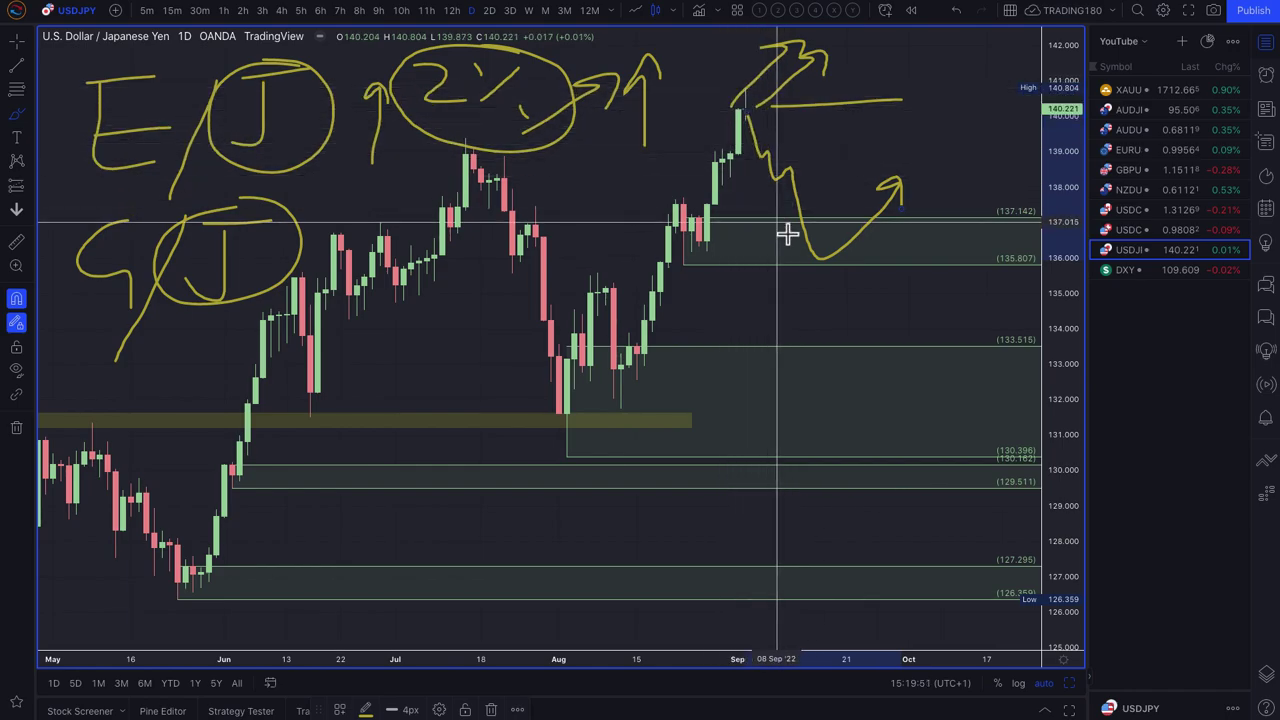
mouse_move(843, 271)
mouse_down()
mouse_move(823, 257)
mouse_move(937, 206)
mouse_move(963, 211)
mouse_up()
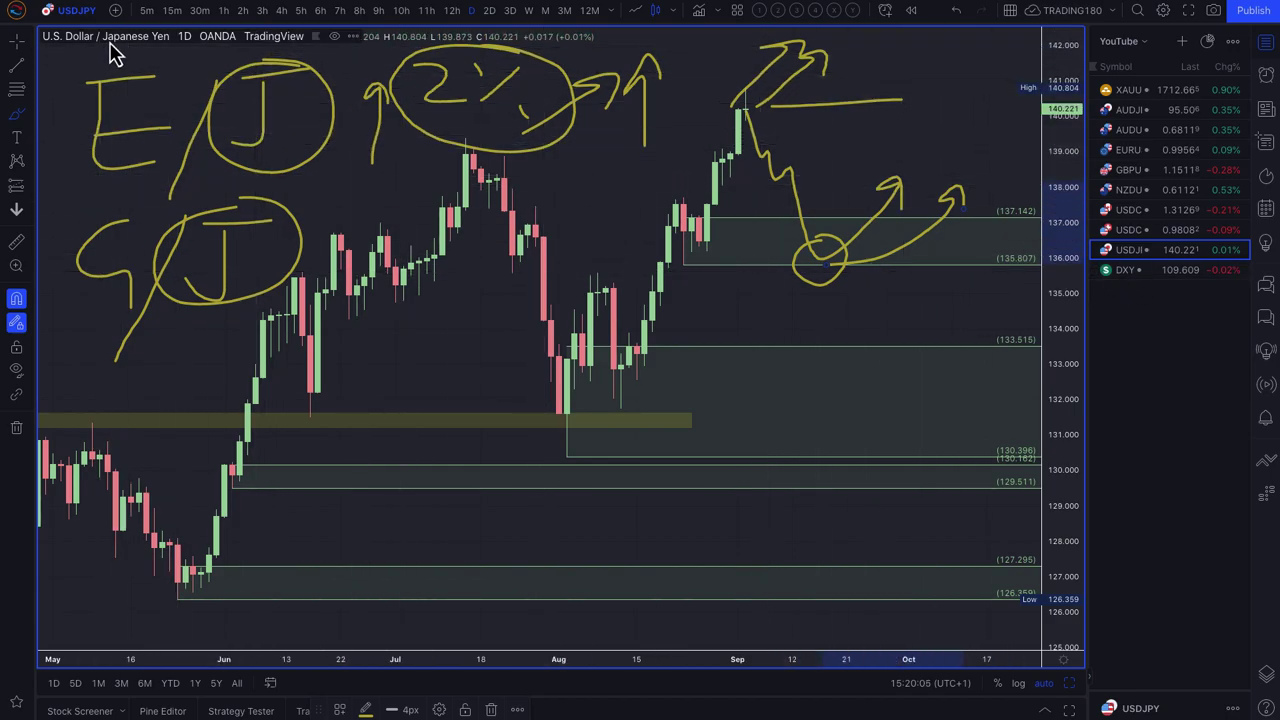
mouse_move(814, 110)
mouse_down()
mouse_move(886, 43)
mouse_move(888, 74)
mouse_up()
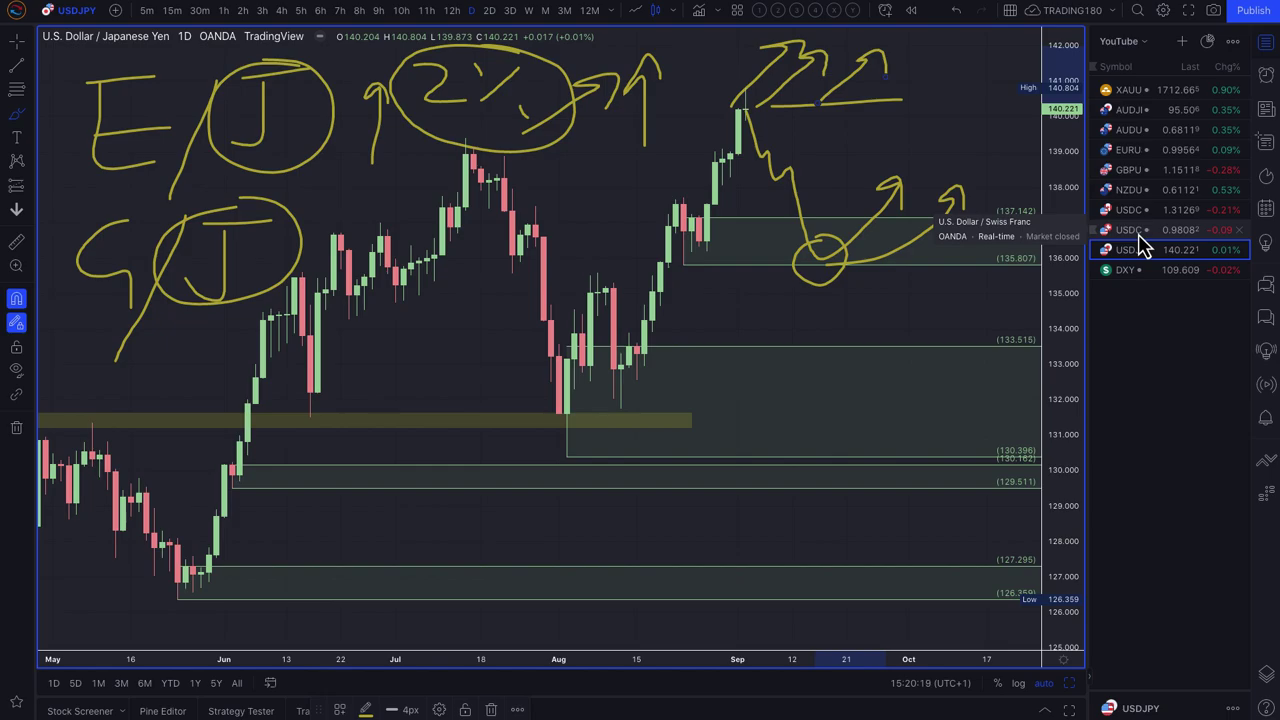
scroll(744, 326, down, 10)
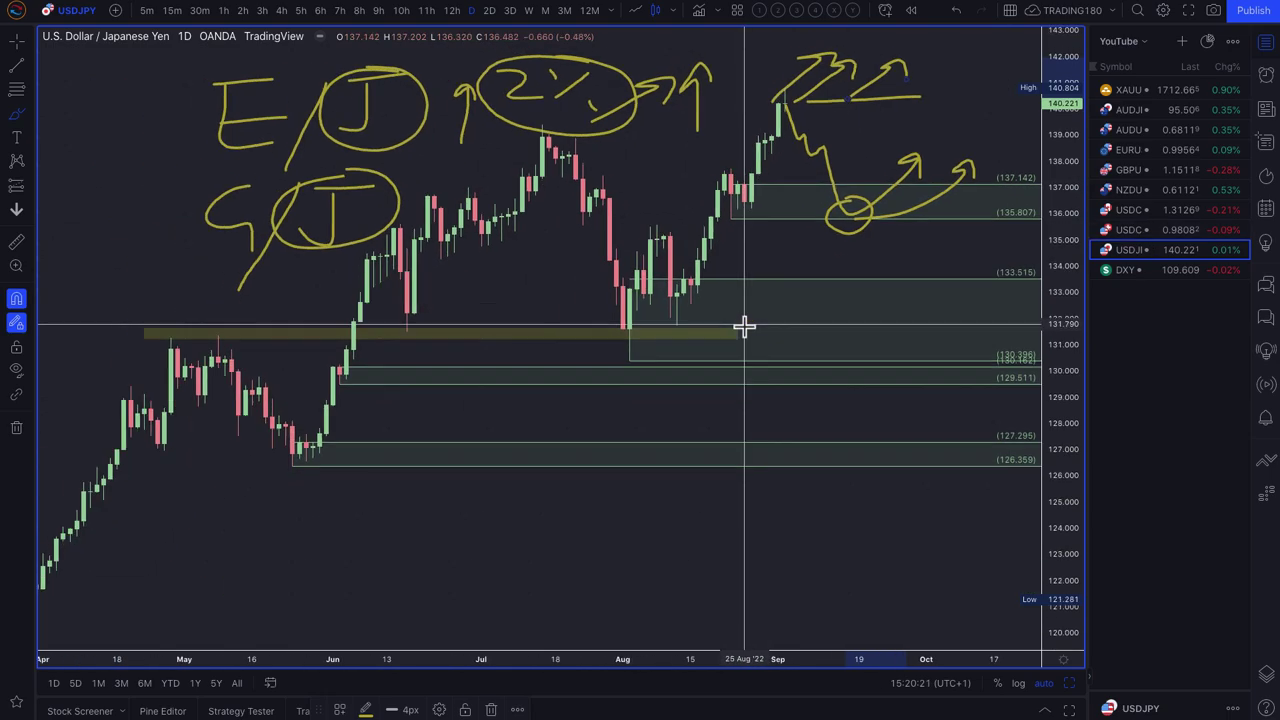
scroll(744, 326, down, 4)
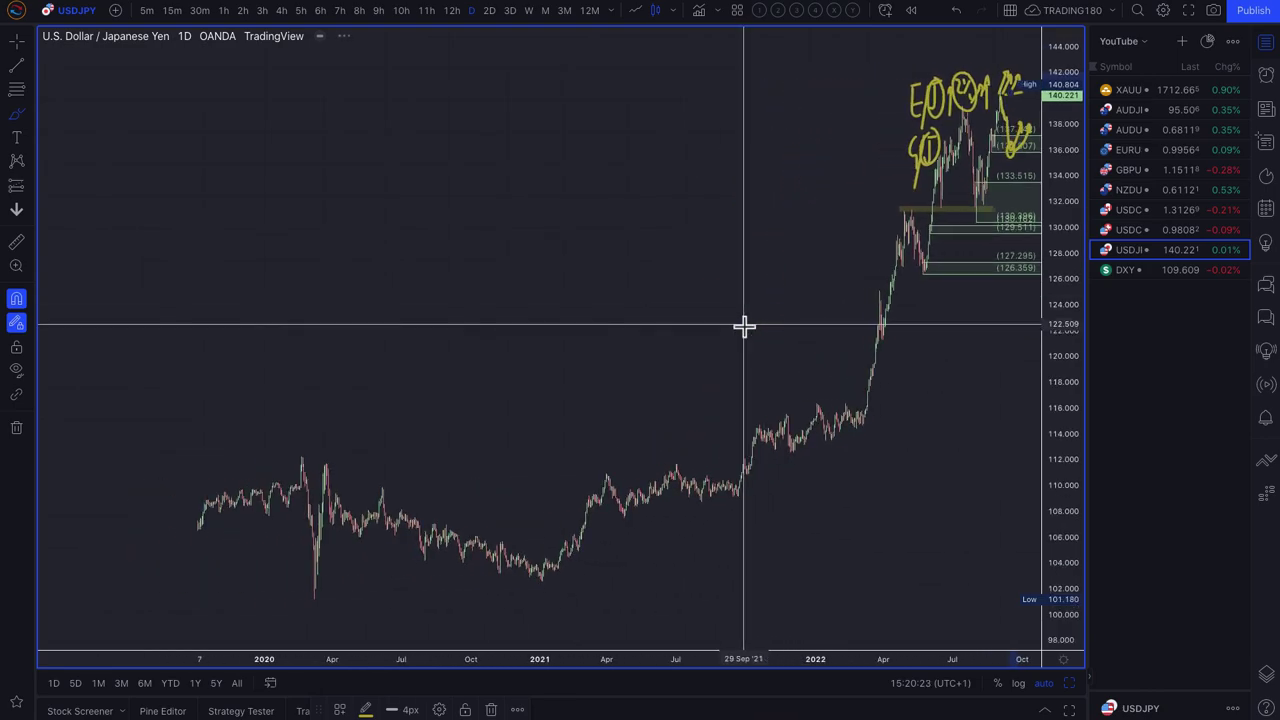
scroll(744, 326, up, 7)
scroll(744, 326, up, 5)
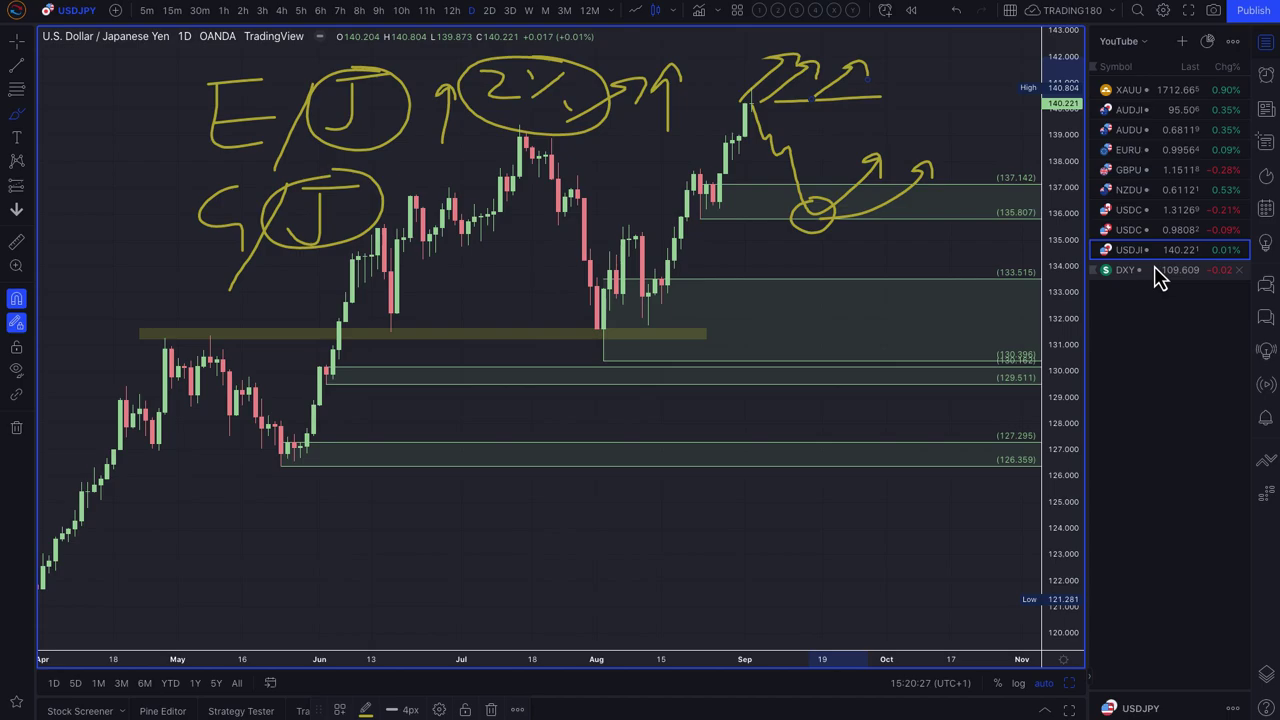
- On USDCHF, draw a 0.96704–0.95778 zone and sketch price dipping into it and rising
click(1130, 230)
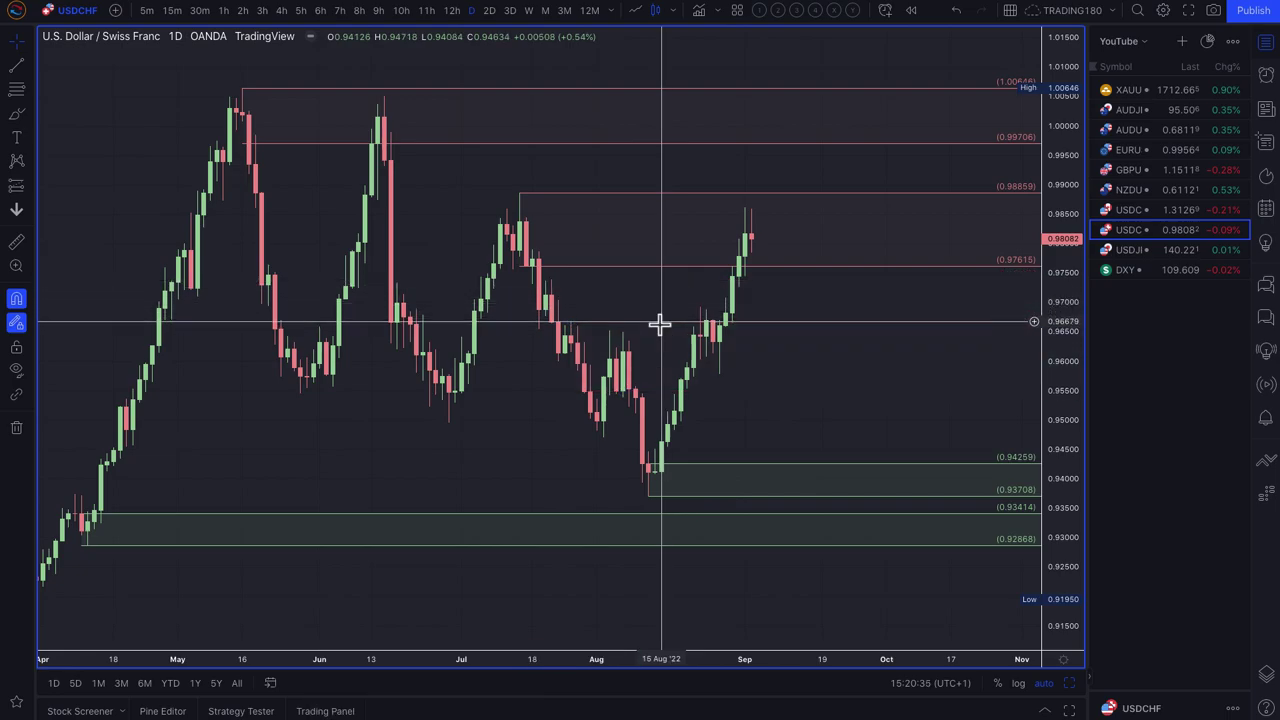
click(16, 116)
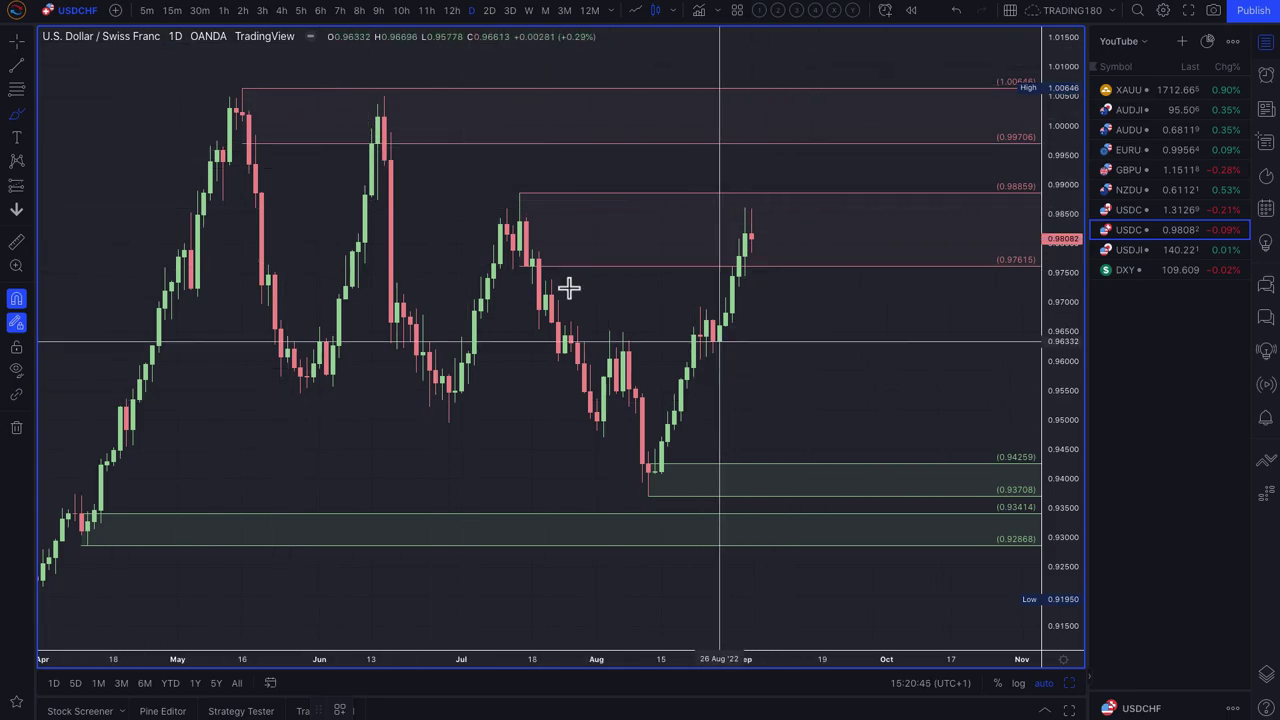
click(13, 93)
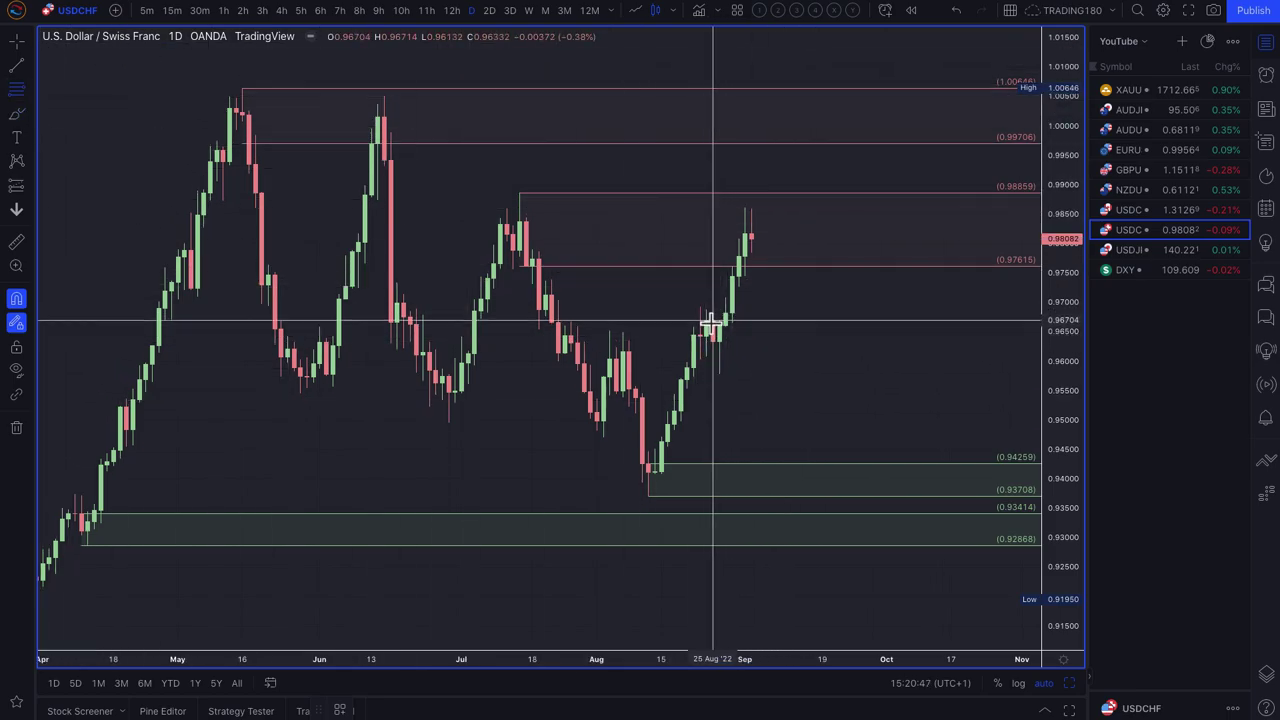
click(712, 322)
click(718, 374)
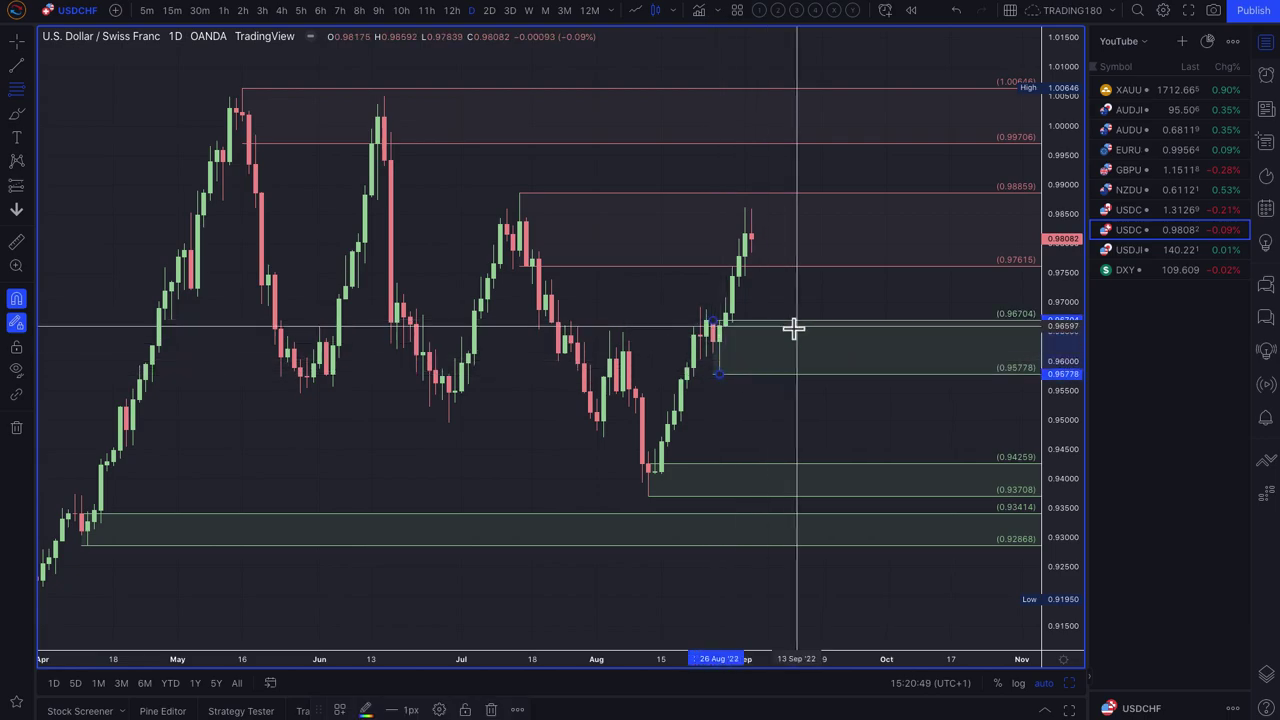
click(13, 114)
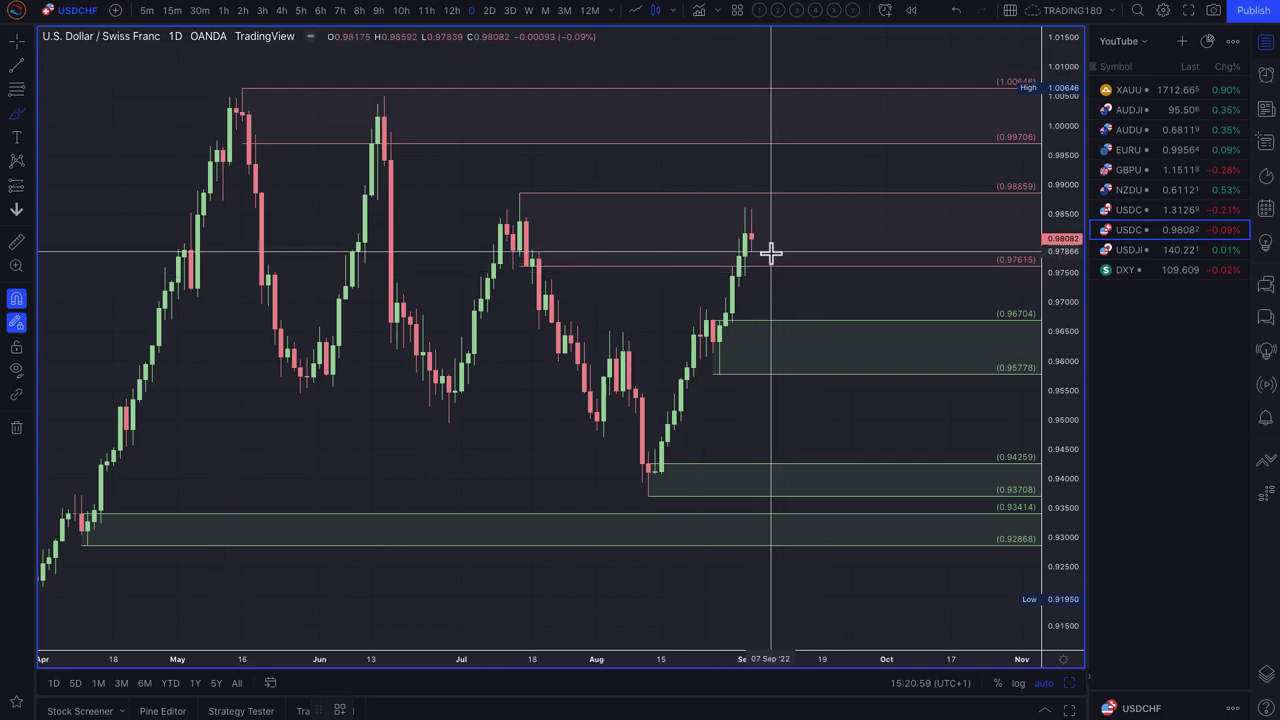
mouse_move(750, 240)
mouse_down()
mouse_move(800, 357)
mouse_move(880, 288)
mouse_move(893, 299)
mouse_up()
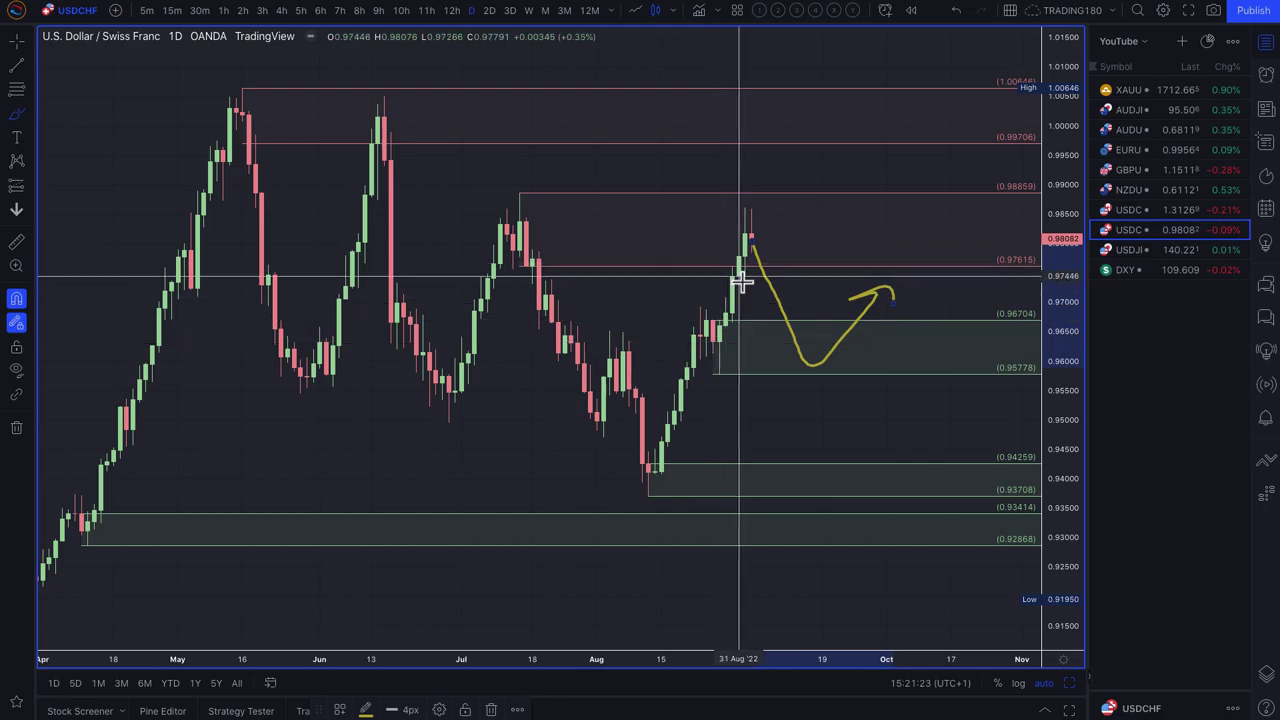
- Add a loop and upward arrow to the USDCHF sketch, then switch to USDCAD
mouse_move(808, 392)
mouse_down()
mouse_move(800, 349)
mouse_move(891, 286)
mouse_move(882, 298)
mouse_up()
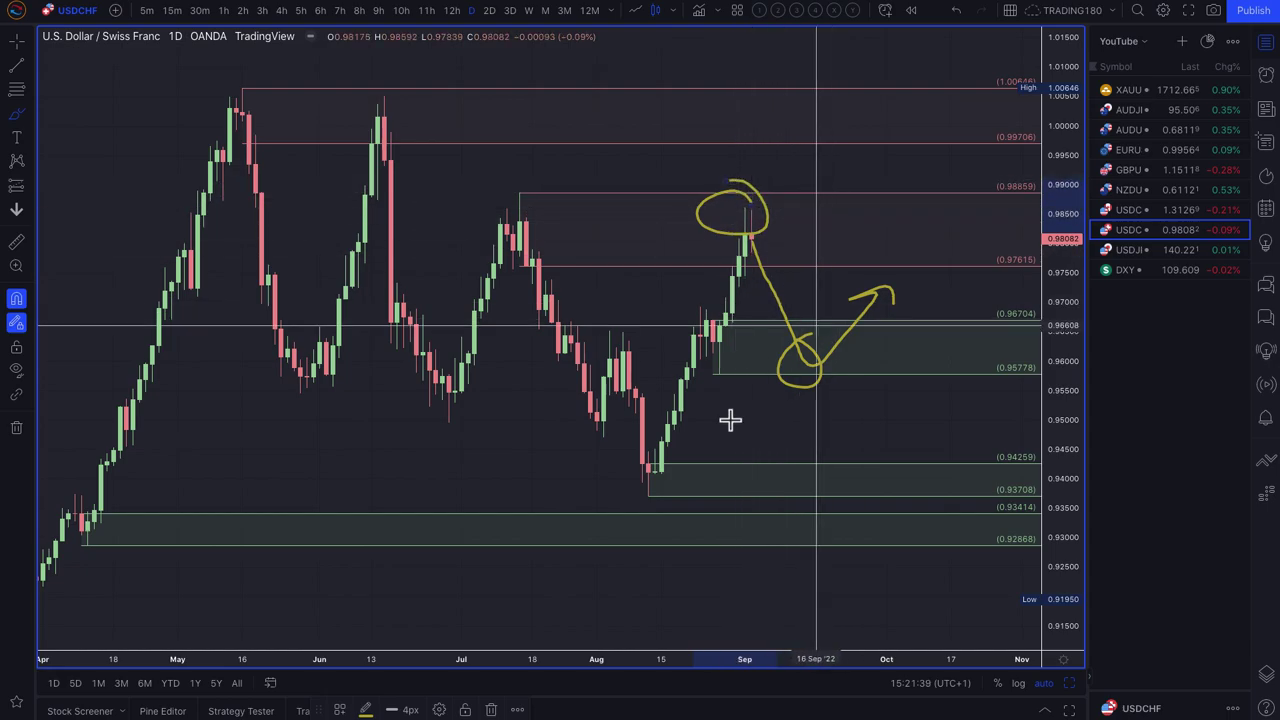
click(1134, 212)
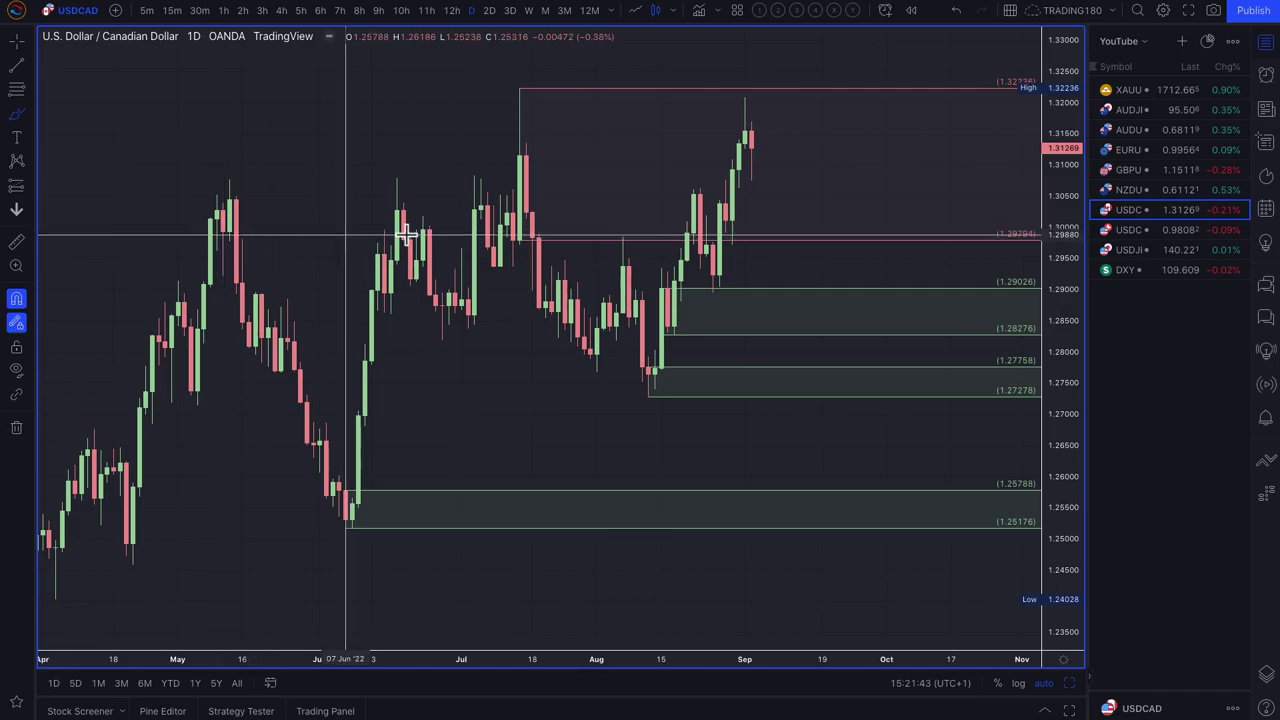
- Circle the USDCAD high and raise the resistance zone's bottom to 1.31356
scroll(494, 220, down, 4)
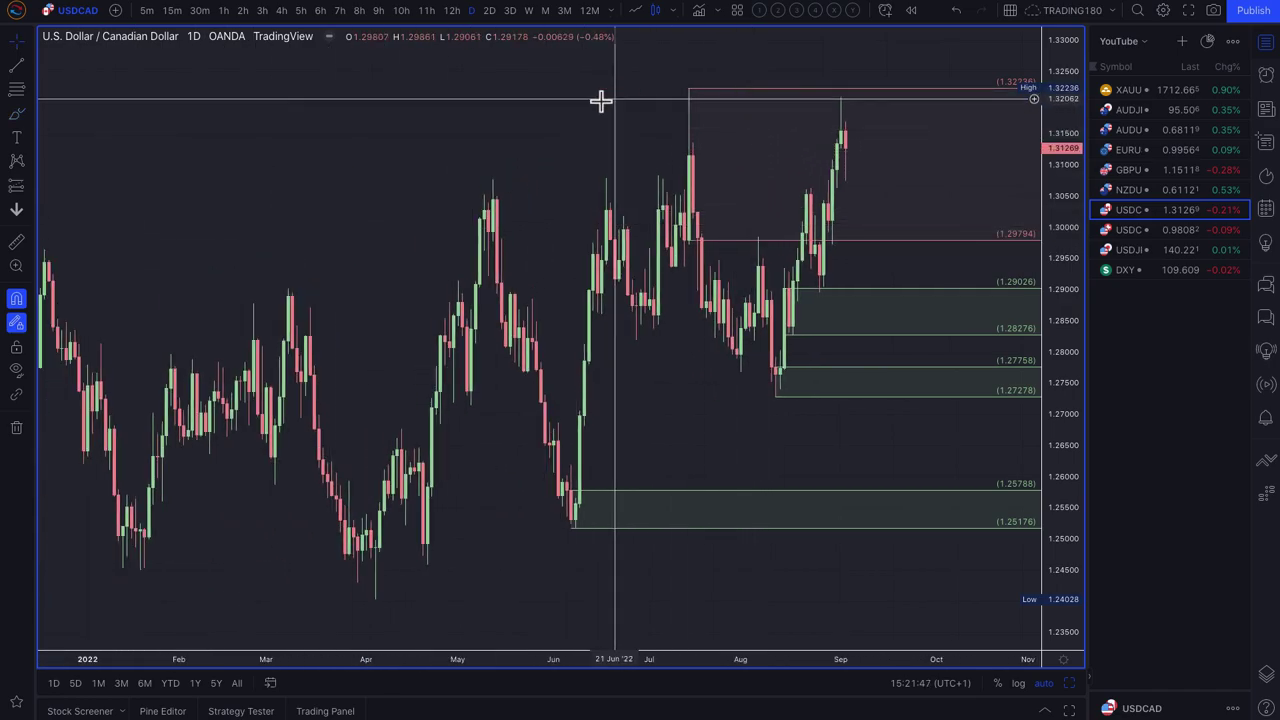
mouse_move(851, 94)
mouse_down()
mouse_move(831, 100)
mouse_move(846, 86)
mouse_up()
scroll(754, 206, up, 5)
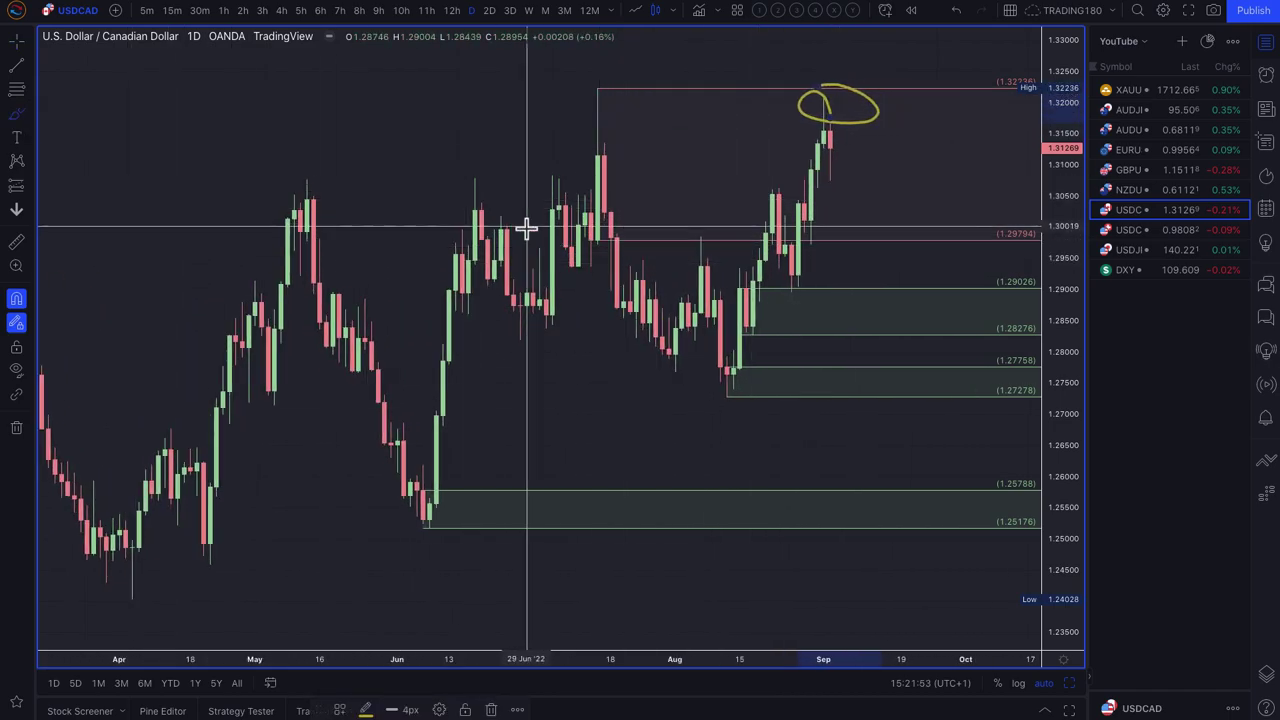
drag(598, 250, 606, 155)
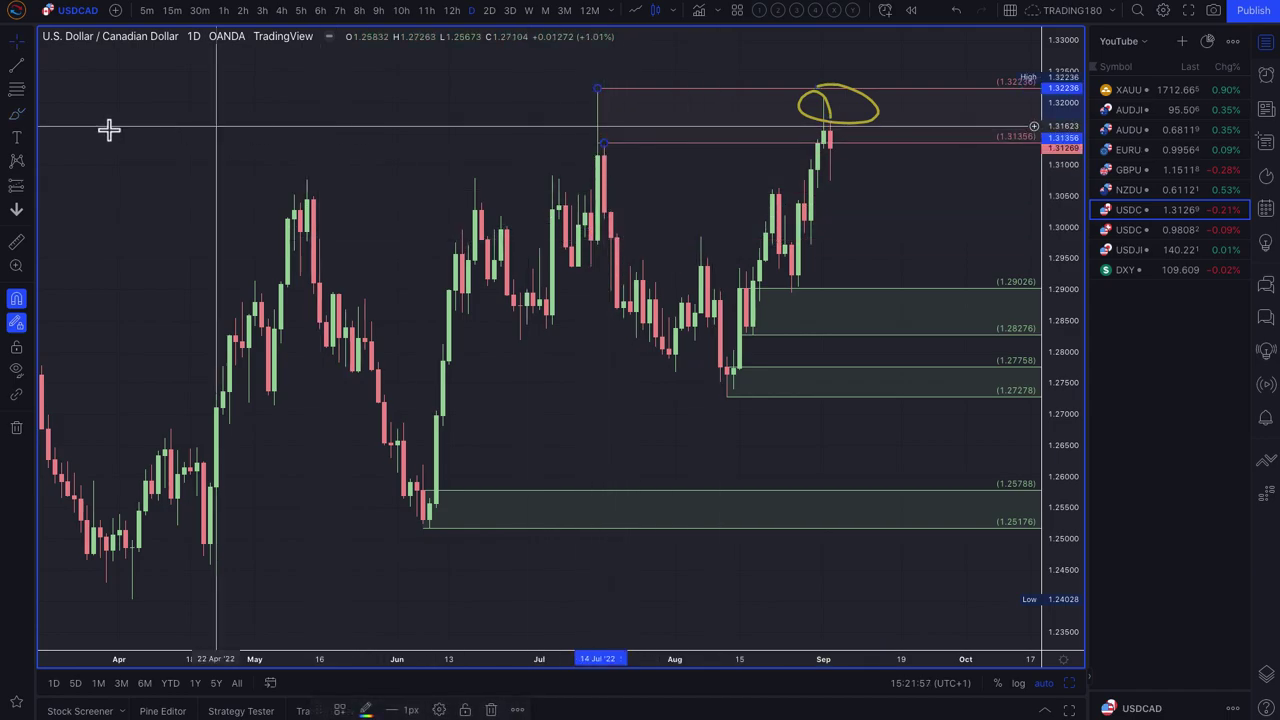
click(723, 209)
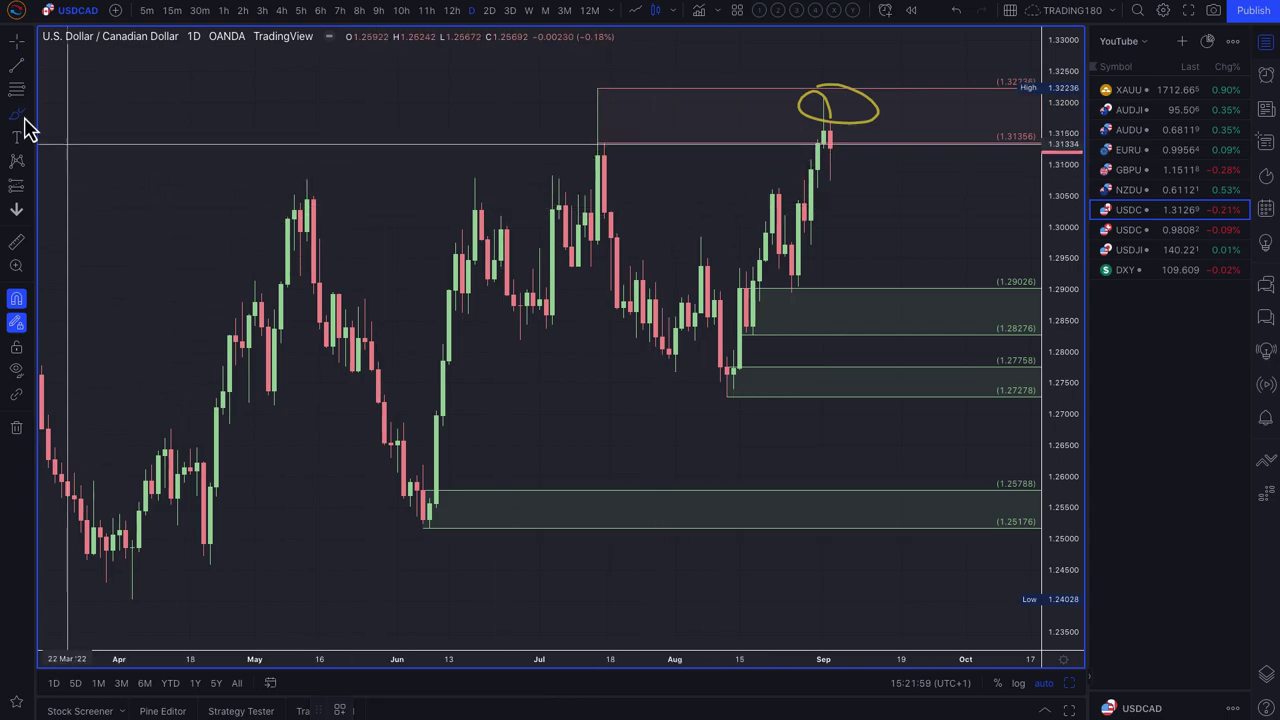
- Add a 1.30377–1.29722 zone and stretch the lower zone's top up to 1.29722
click(804, 205)
click(790, 262)
drag(740, 290, 790, 247)
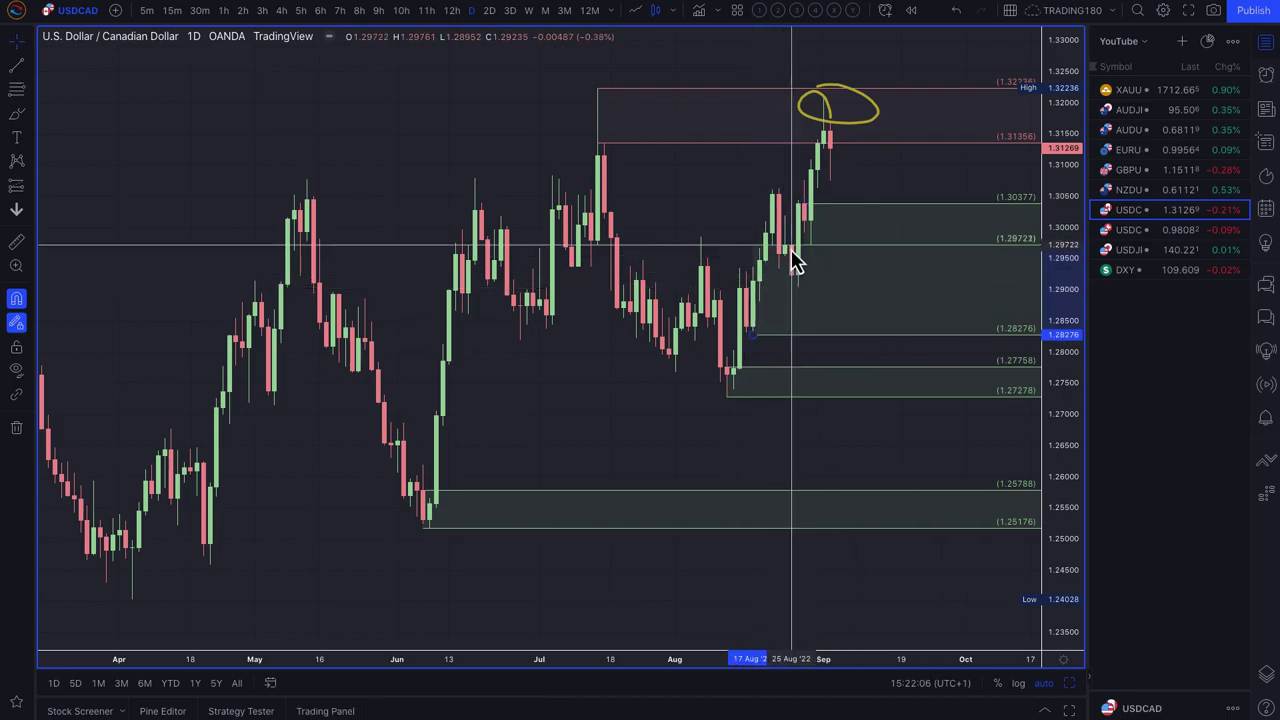
click(18, 118)
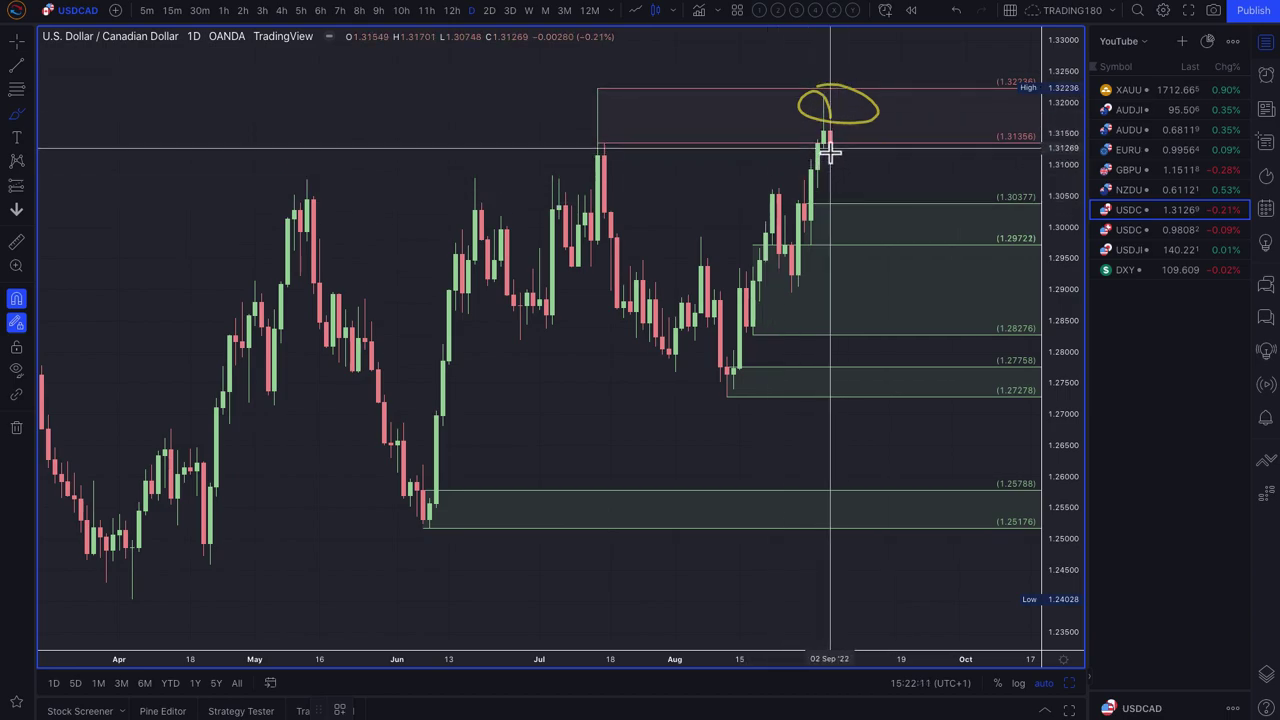
- Sketch a dip toward 1.30377 with a rebound, and circle the July and September highs
mouse_move(829, 150)
mouse_down()
mouse_move(866, 240)
mouse_move(930, 162)
mouse_up()
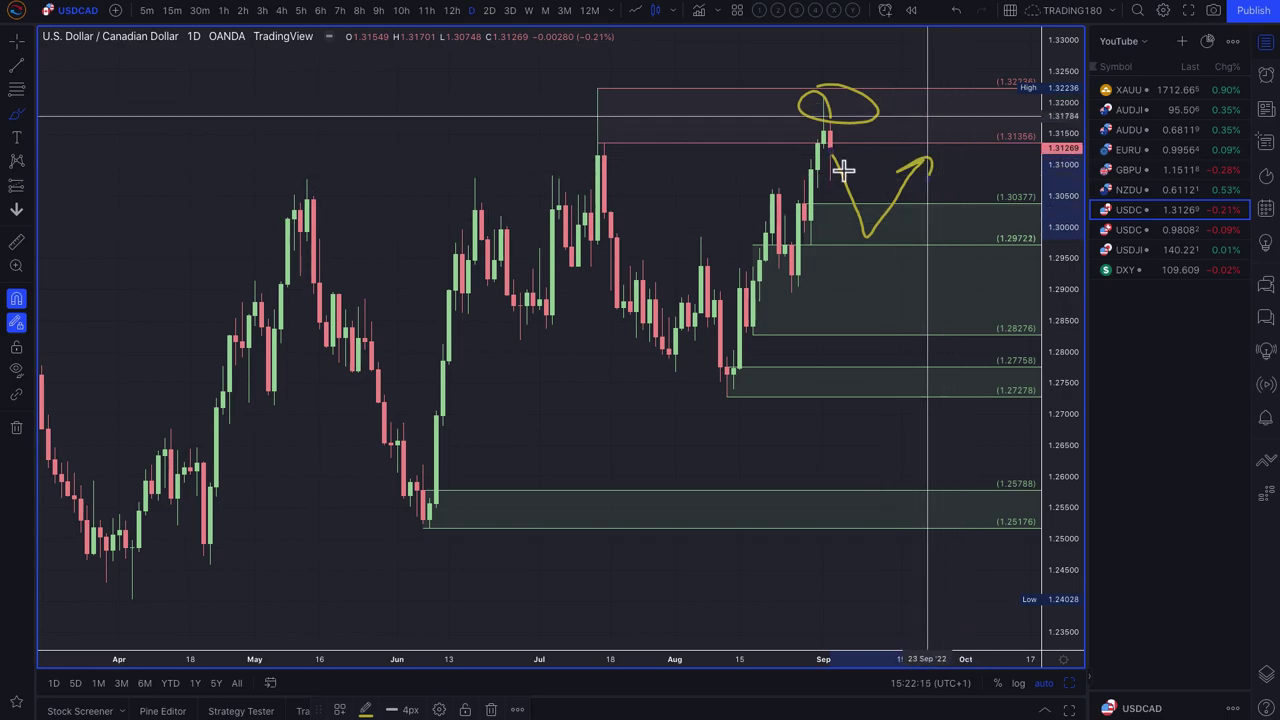
scroll(854, 223, down, 5)
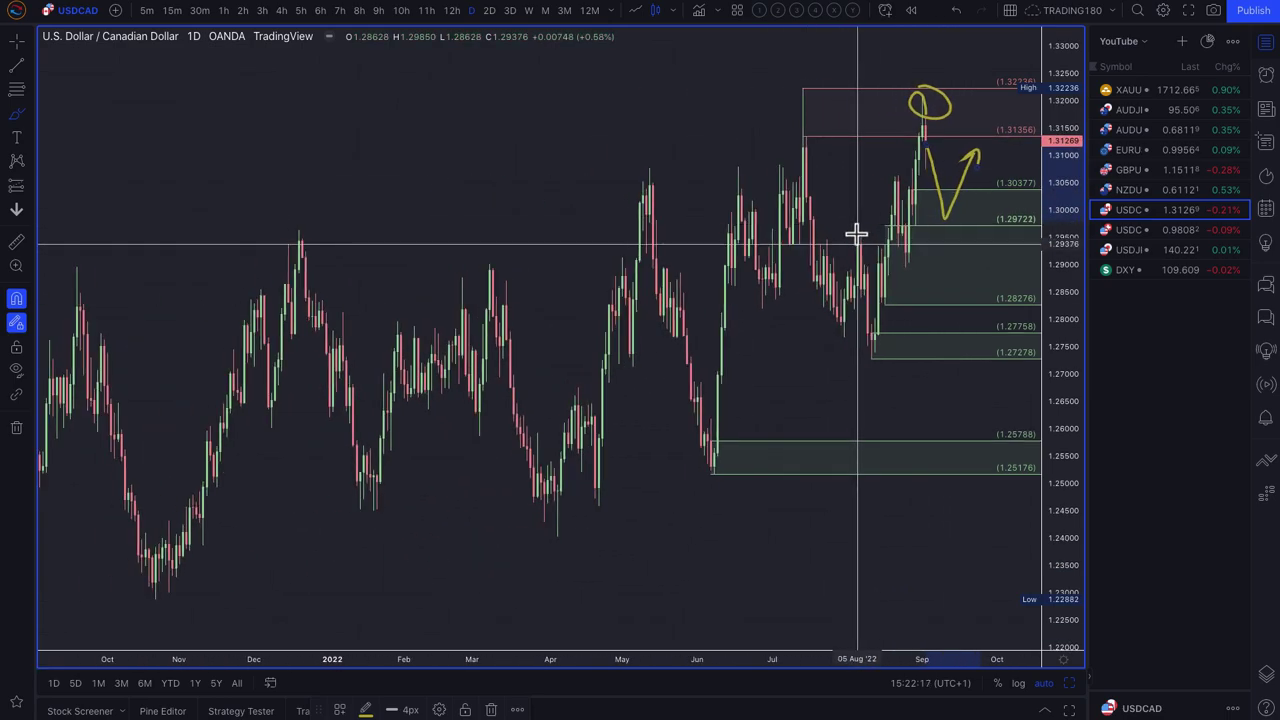
scroll(857, 229, up, 4)
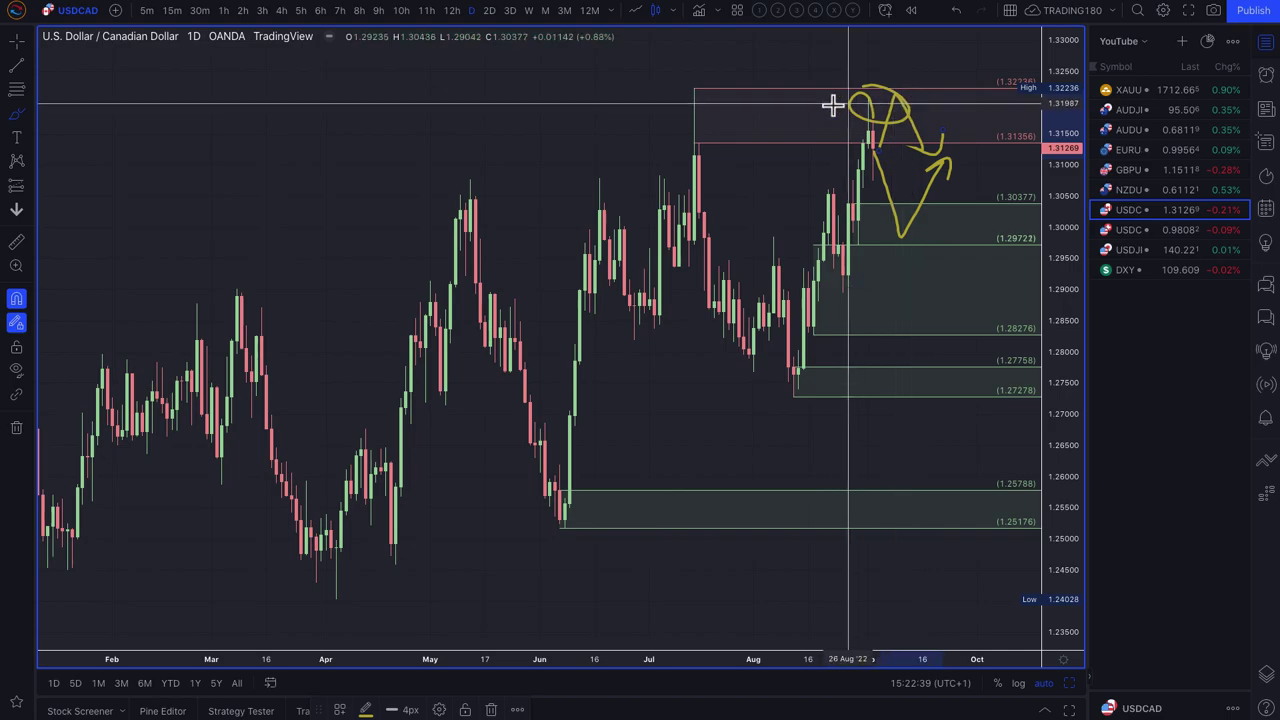
drag(672, 80, 686, 66)
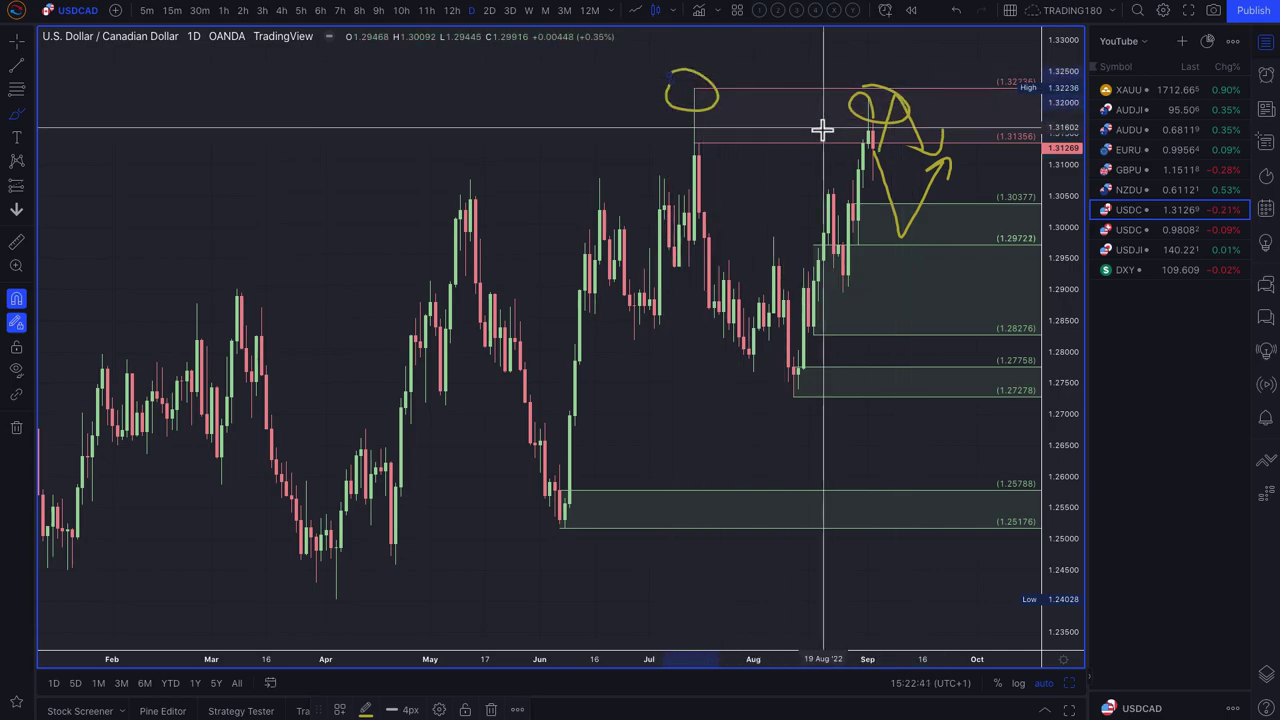
drag(857, 69, 875, 110)
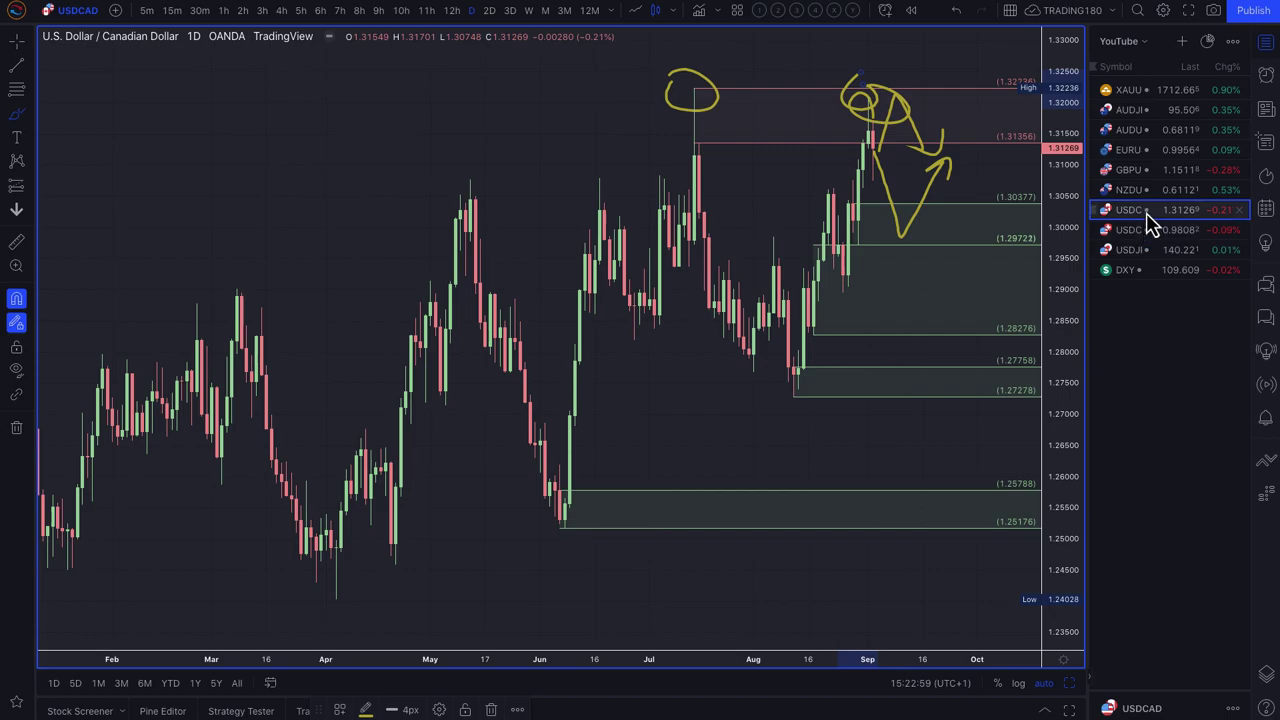
- Switch to NZDUSD, circle the latest candles, and write 'R off' at the upper left
click(1130, 191)
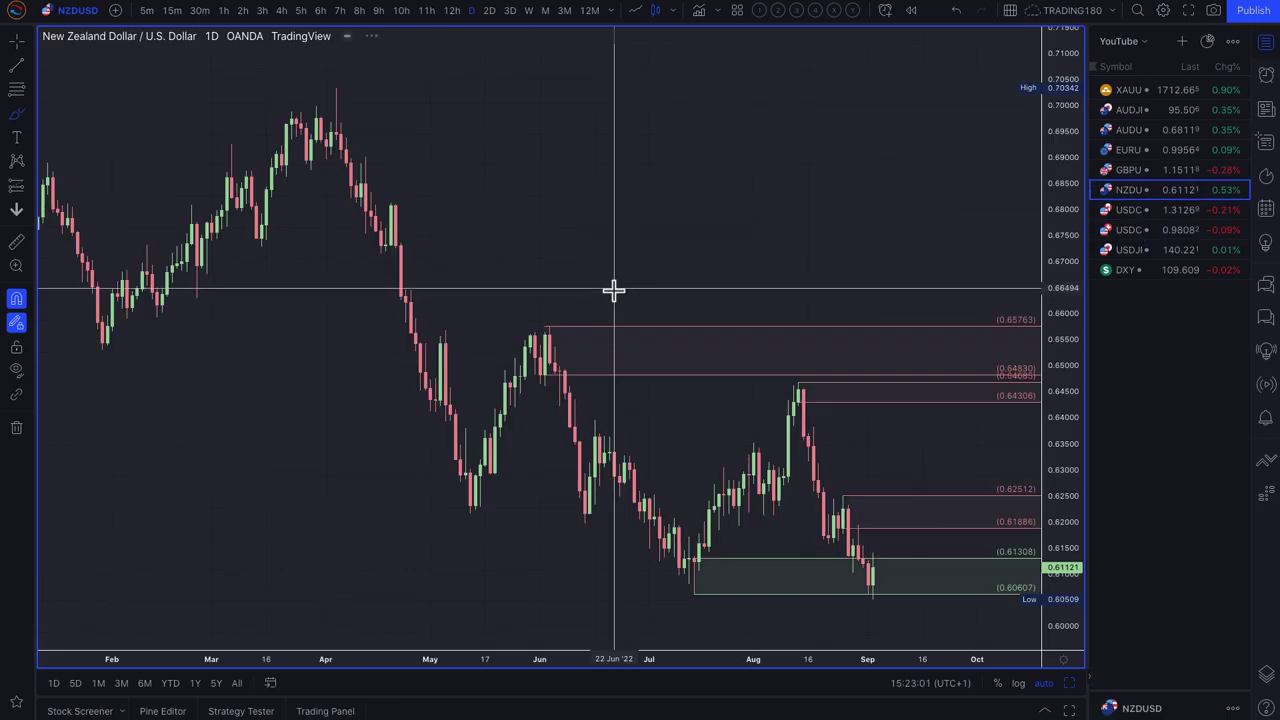
scroll(643, 337, up, 5)
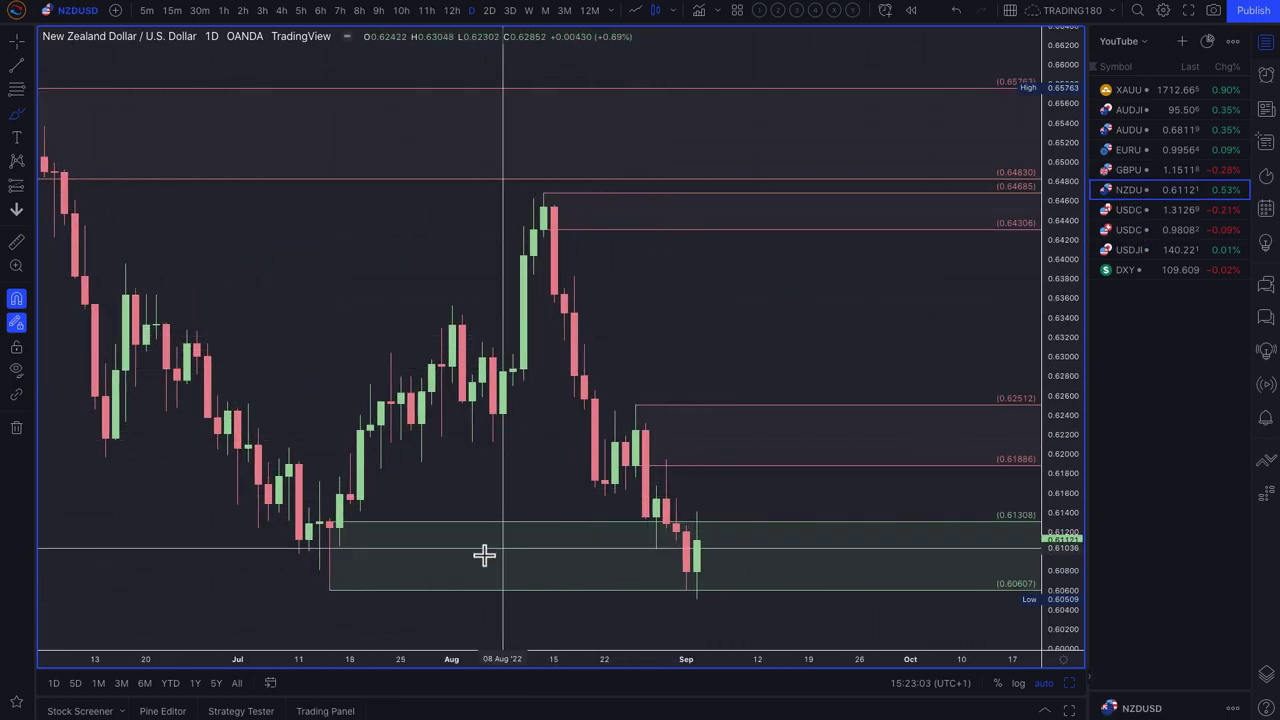
scroll(640, 530, down, 1)
mouse_move(742, 530)
mouse_down()
mouse_move(714, 606)
mouse_move(745, 528)
mouse_up()
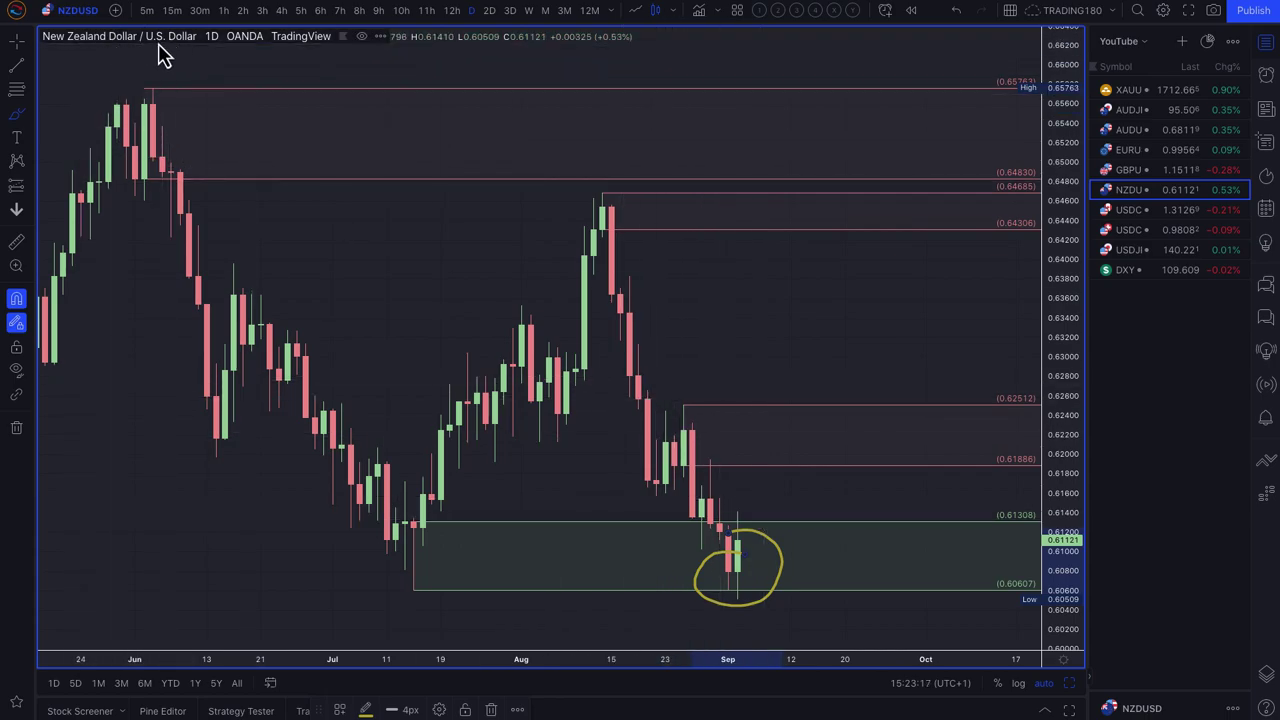
mouse_move(315, 181)
mouse_down()
mouse_move(323, 236)
mouse_move(360, 224)
mouse_up()
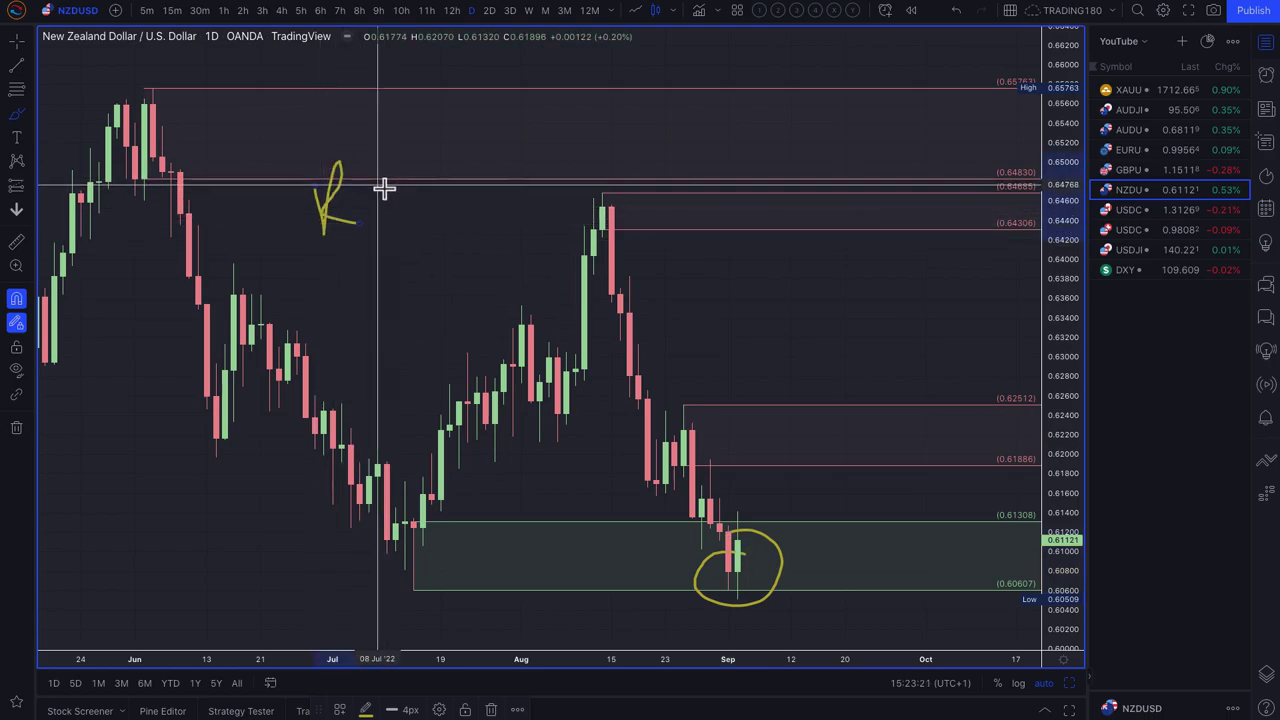
mouse_move(389, 178)
mouse_down()
mouse_move(423, 214)
mouse_move(450, 172)
mouse_move(500, 170)
mouse_up()
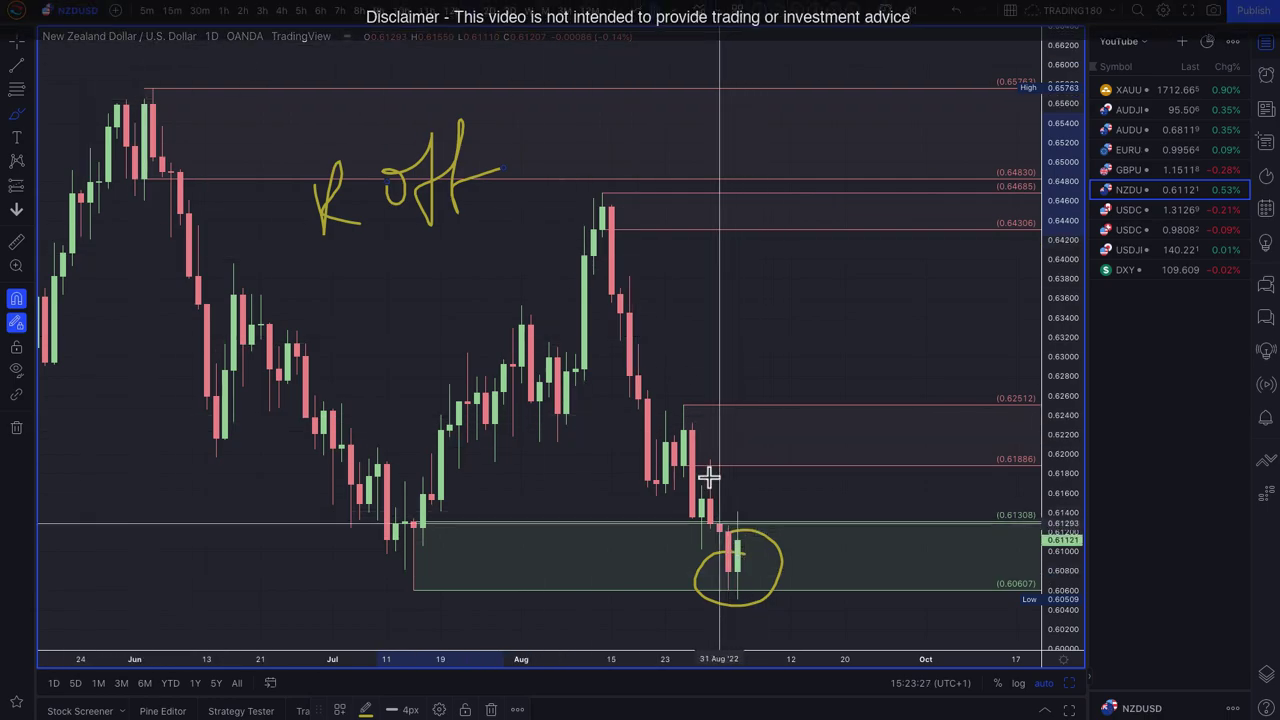
- Sketch the expected bounce-then-drop path, write 'O?' below, and switch to GBPUSD
mouse_move(684, 430)
mouse_down()
mouse_move(749, 571)
mouse_move(737, 557)
mouse_move(757, 543)
mouse_move(755, 575)
mouse_move(791, 417)
mouse_move(866, 558)
mouse_up()
scroll(737, 534, down, 5)
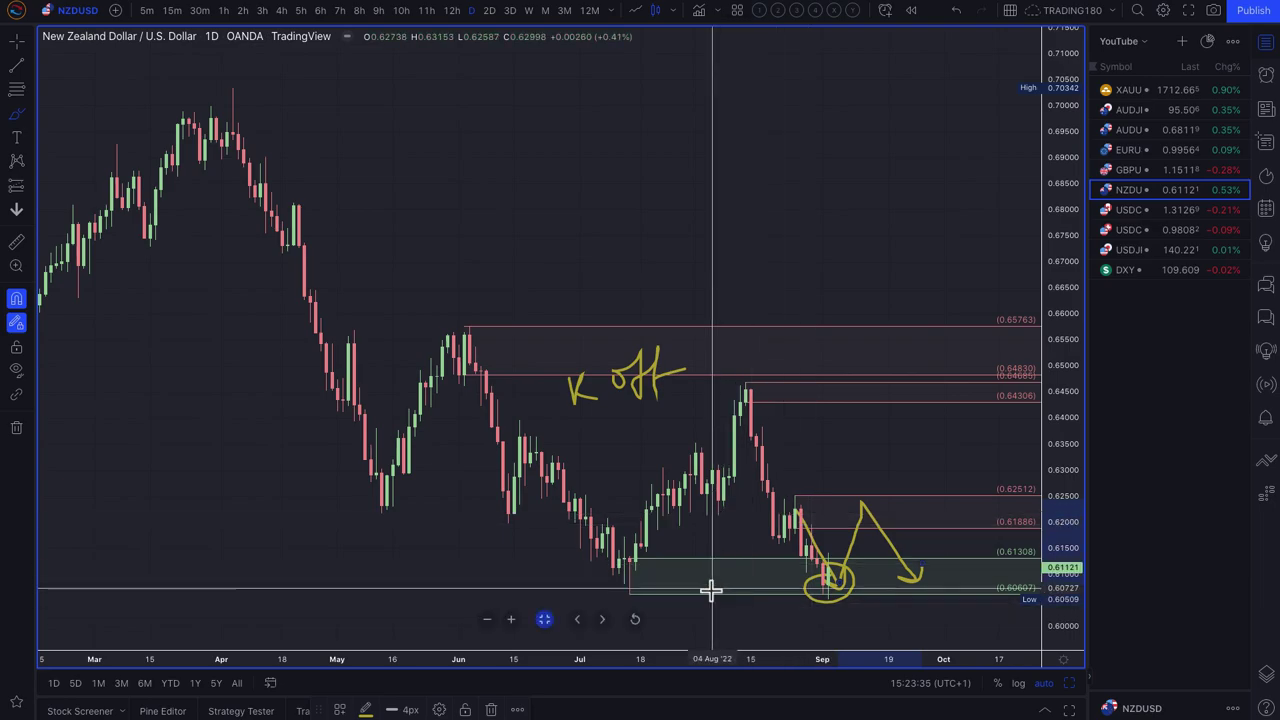
scroll(711, 591, up, 4)
scroll(555, 435, up, 1)
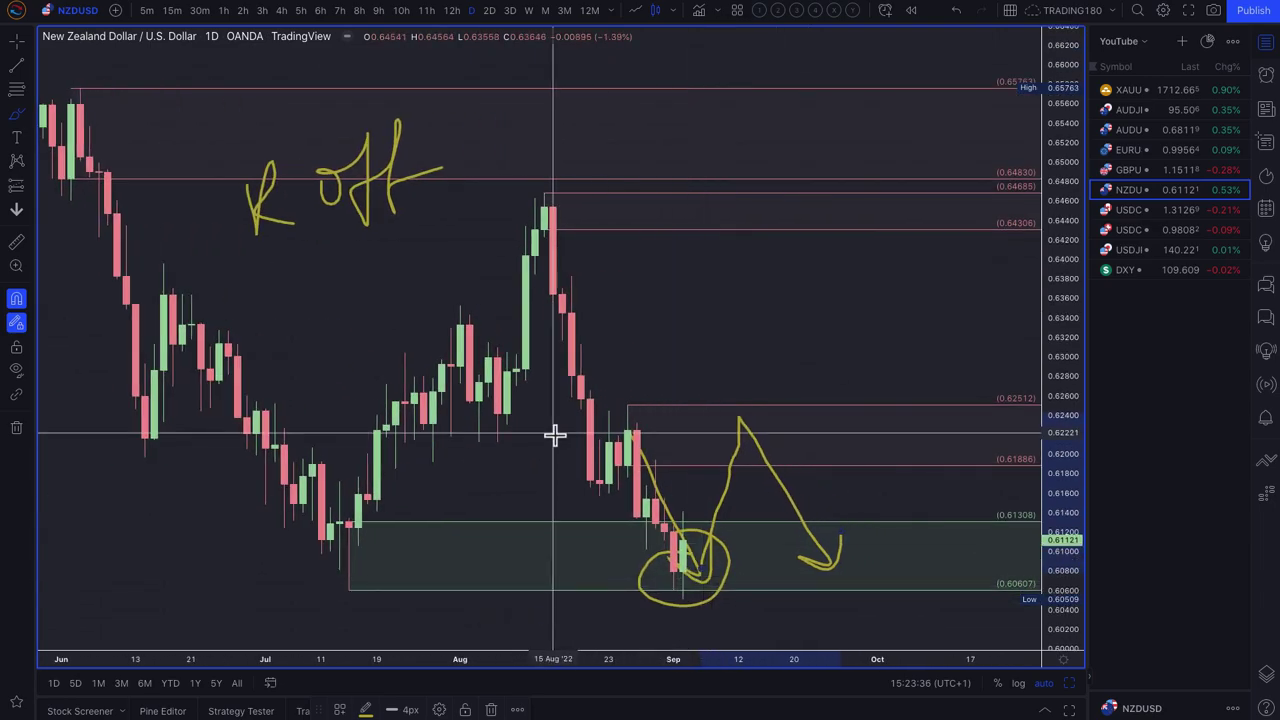
drag(297, 297, 392, 333)
click(396, 340)
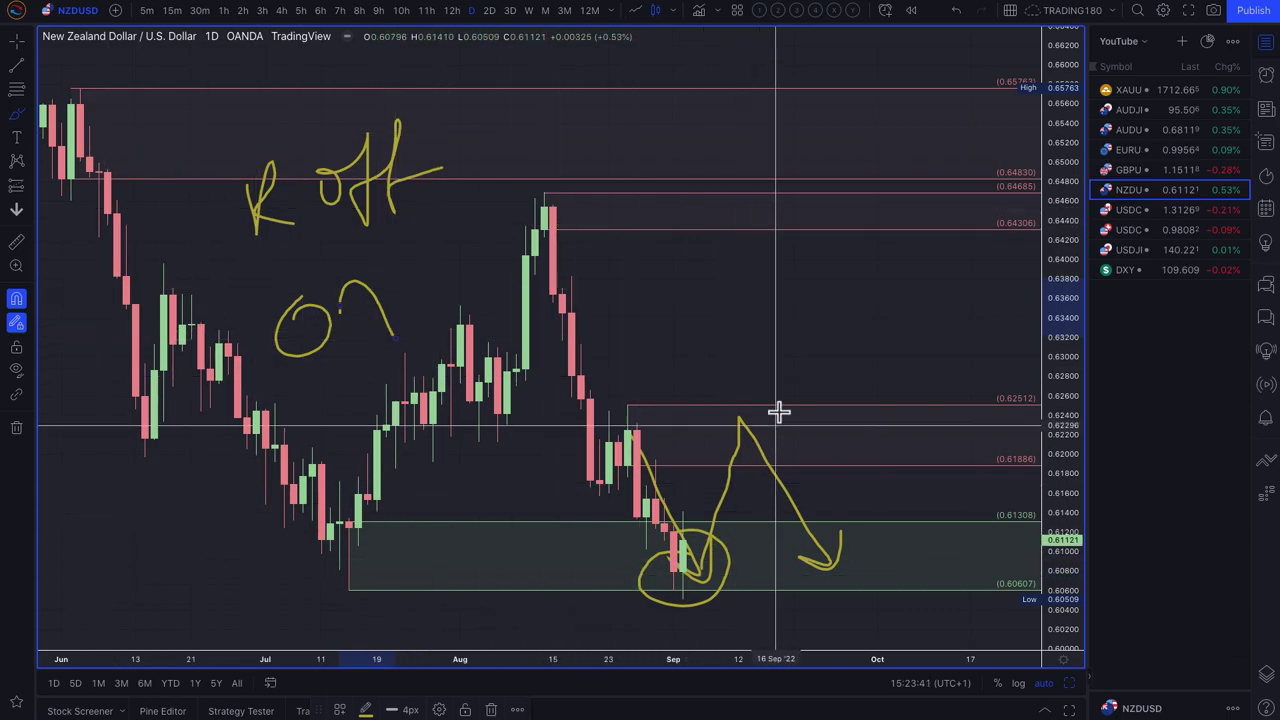
click(1148, 172)
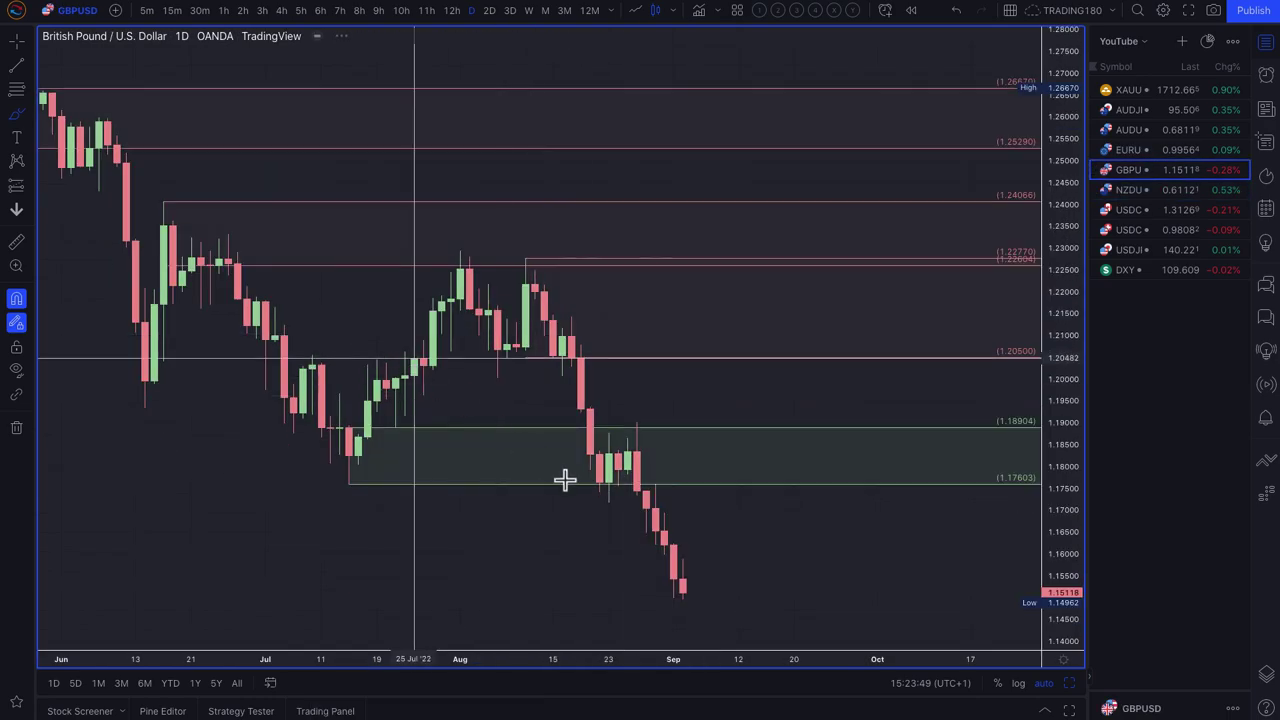
- Zoom out, trace the April–August swings, and raise the horizontal line to about 1.1819
scroll(565, 480, left, 3)
scroll(754, 451, down, 2)
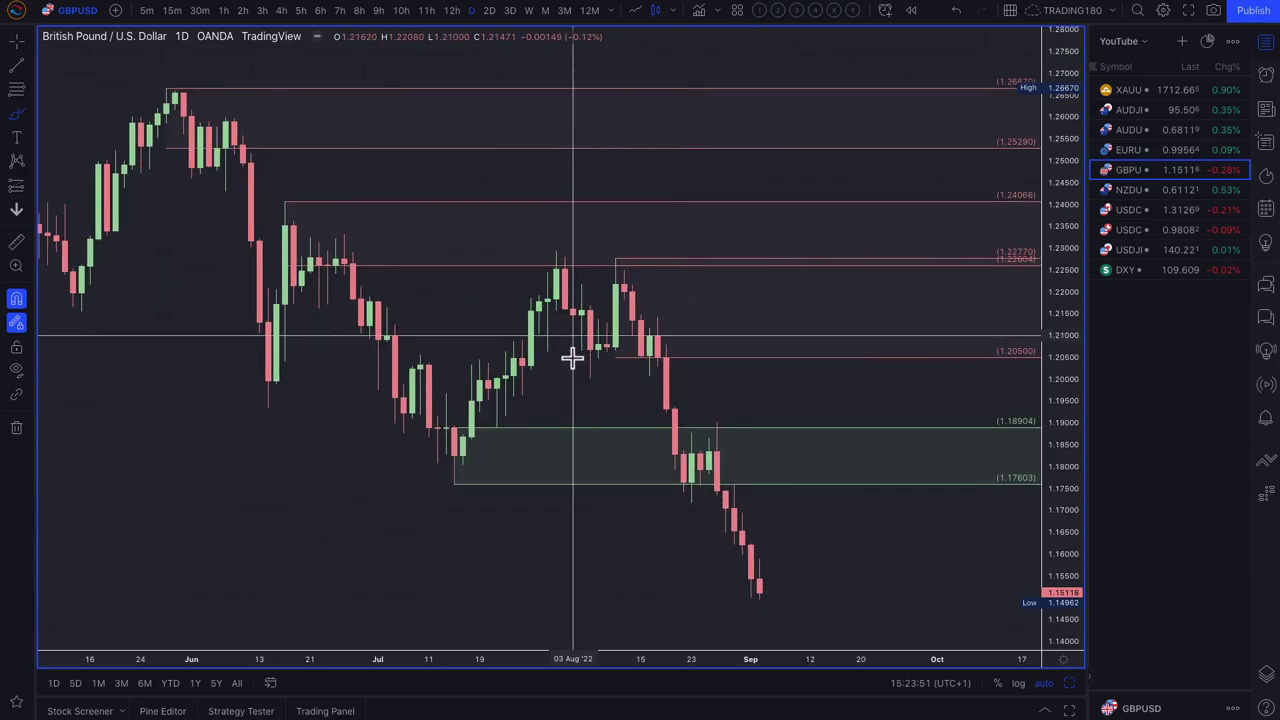
scroll(751, 389, down, 2)
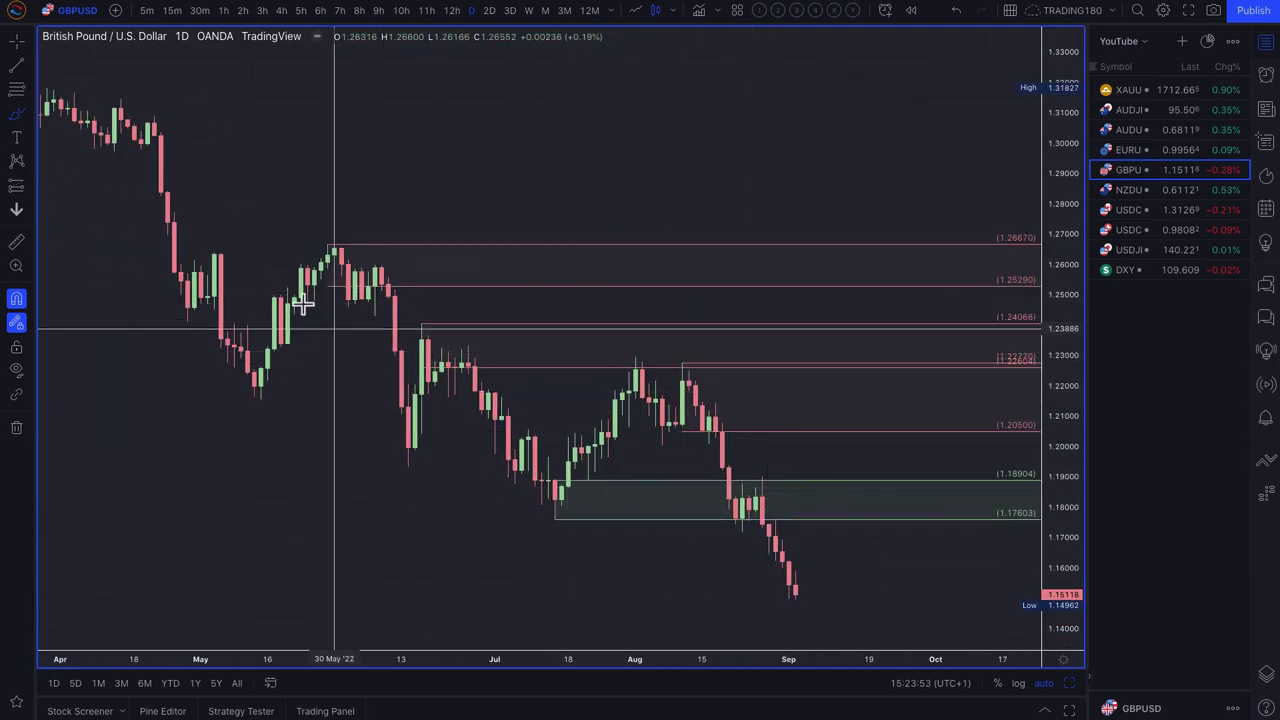
mouse_move(145, 132)
mouse_down()
mouse_move(263, 377)
mouse_move(373, 292)
mouse_up()
mouse_move(386, 381)
mouse_down()
mouse_move(412, 455)
mouse_move(563, 498)
mouse_move(655, 352)
mouse_move(731, 502)
mouse_move(749, 503)
mouse_move(794, 571)
mouse_move(796, 600)
mouse_move(816, 580)
mouse_up()
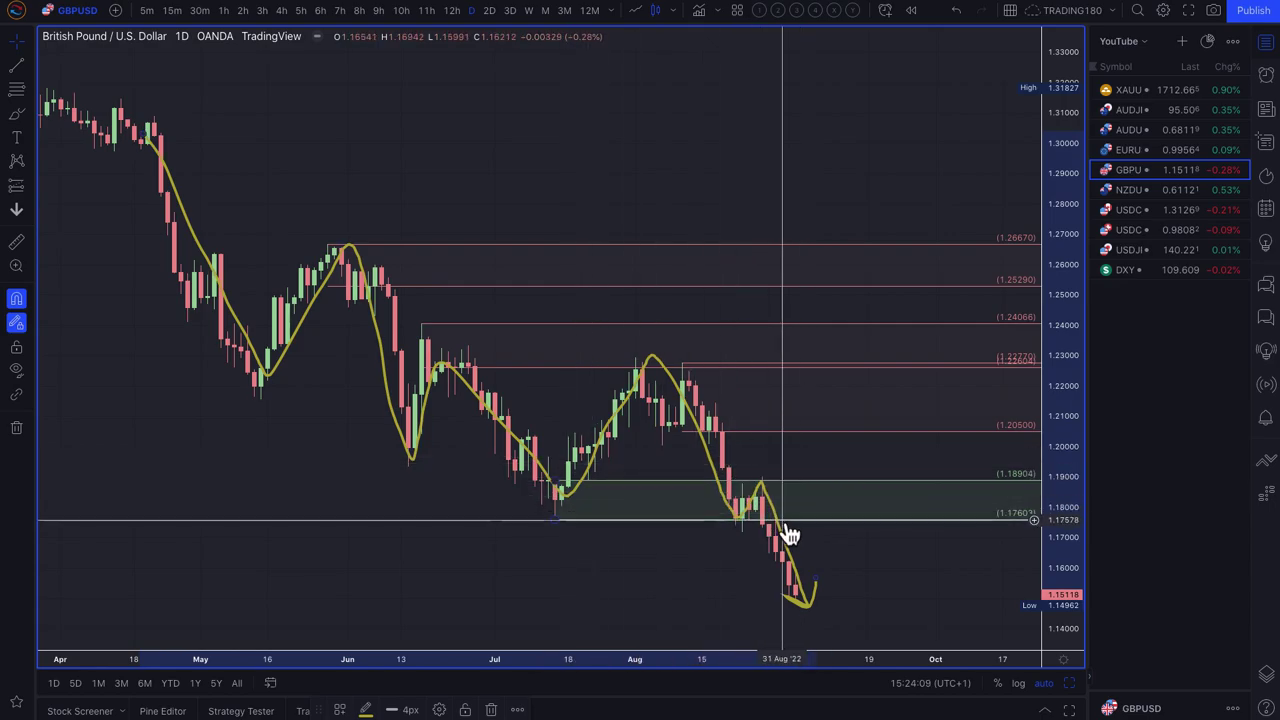
scroll(794, 506, up, 5)
mouse_move(521, 420)
mouse_down()
mouse_move(417, 449)
mouse_move(557, 371)
mouse_move(511, 414)
mouse_move(538, 415)
mouse_up()
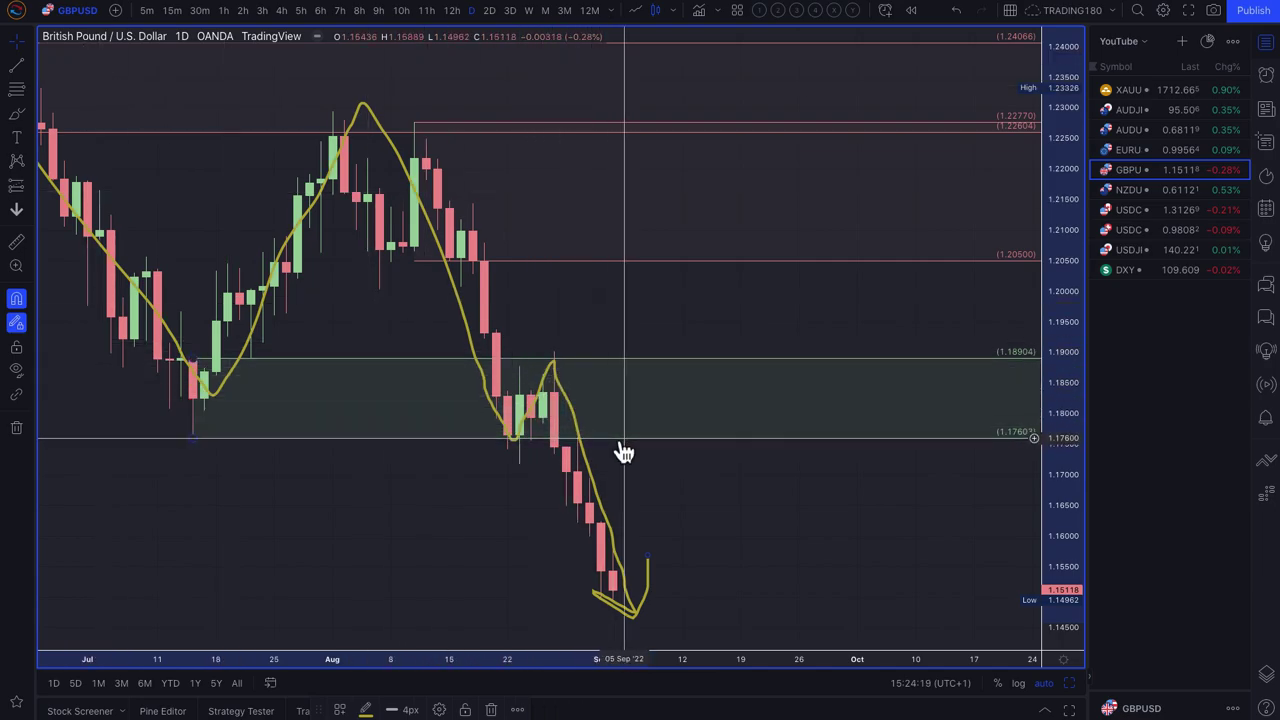
- Delete the old 1.17603–1.18904 zone and traced path, then draw a 1.17940–1.19015 zone
key(Delete)
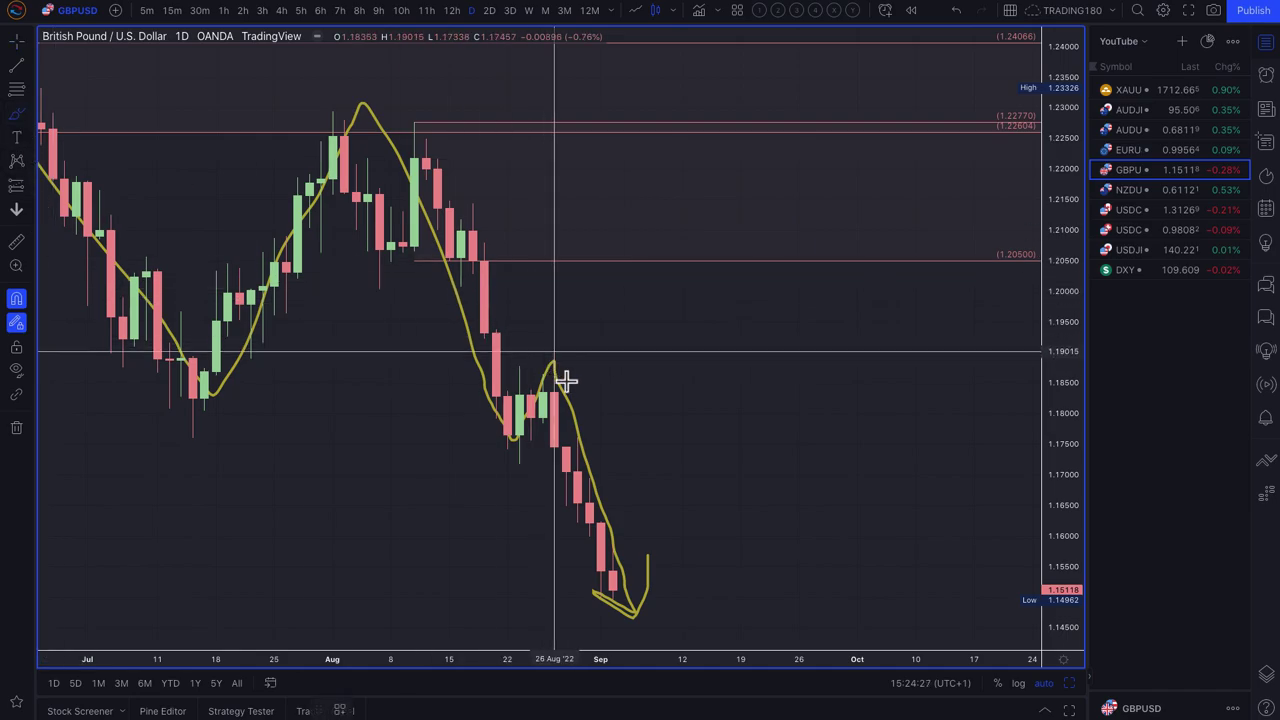
click(578, 432)
key(Delete)
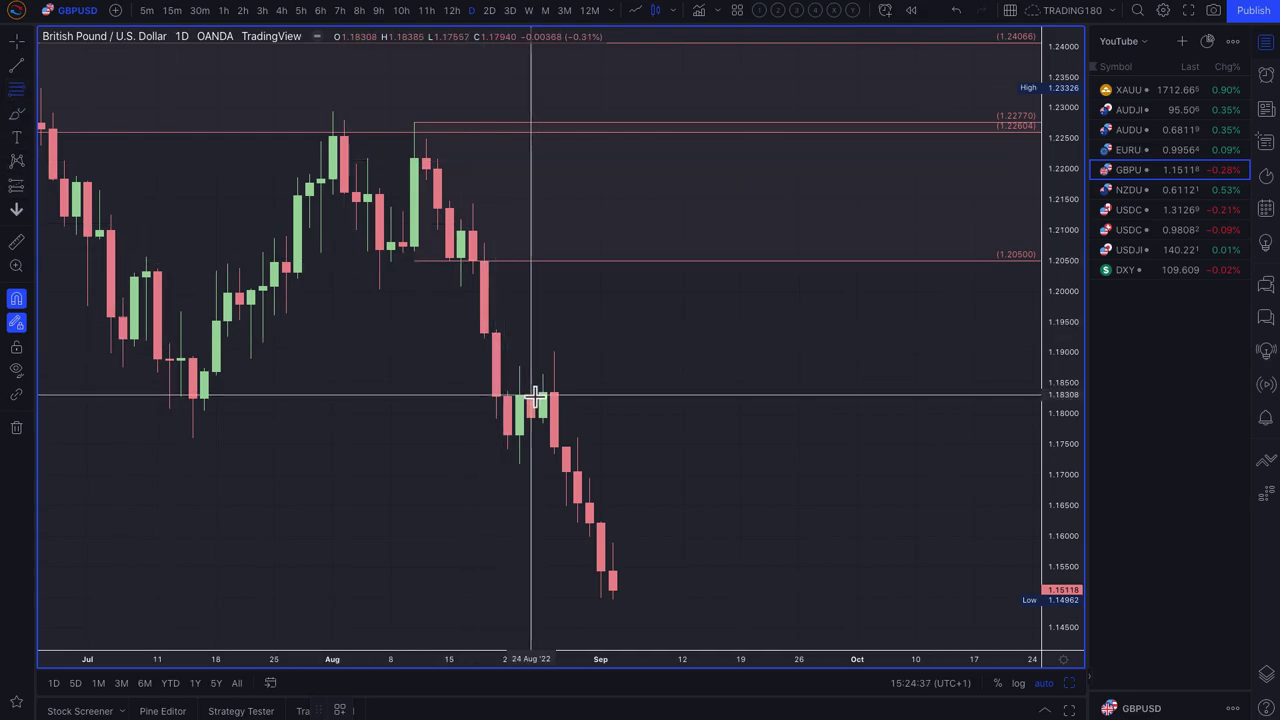
drag(544, 397, 552, 356)
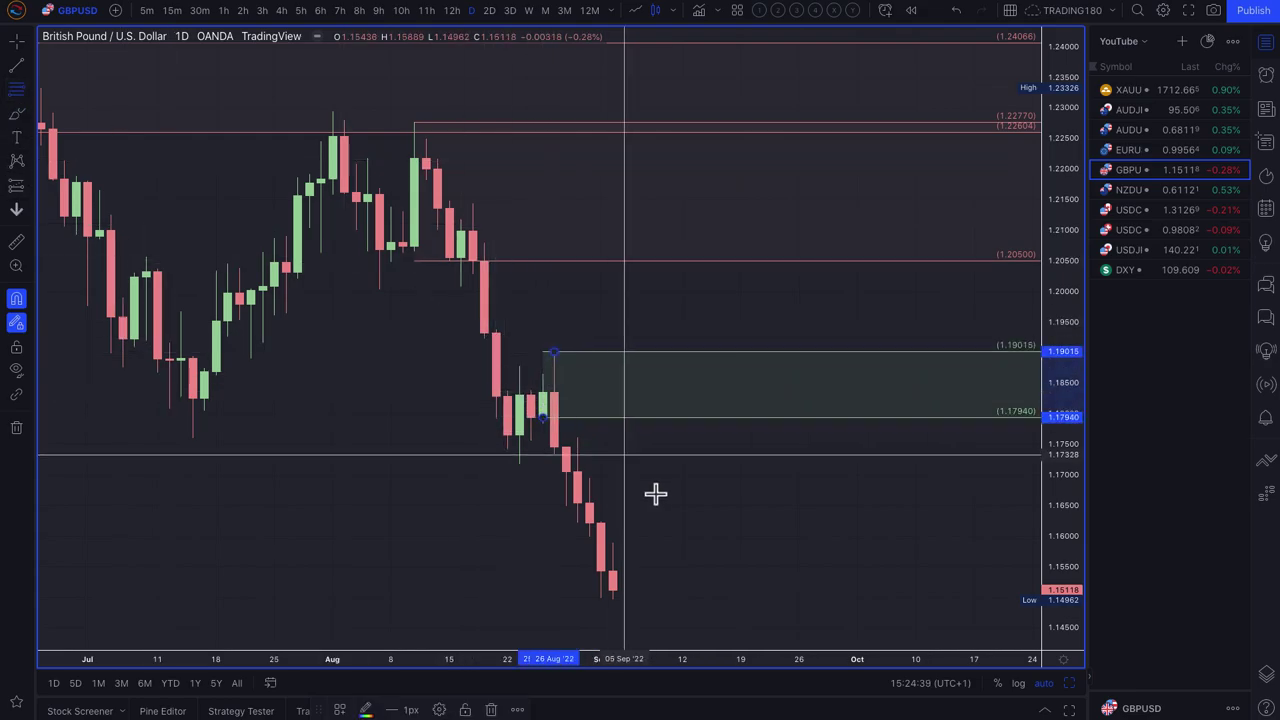
- Apply the '1. SUPPLY' drawing template to the GBPUSD 1.17940–1.19015 zone
click(339, 709)
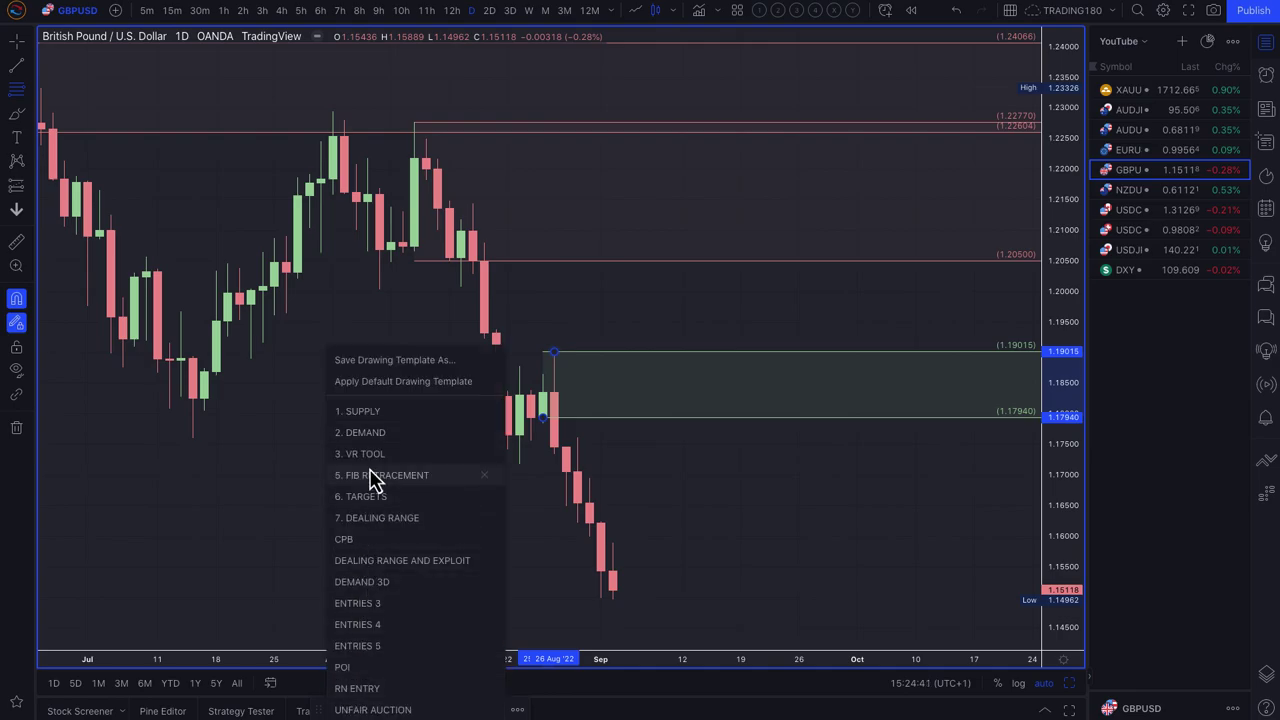
click(389, 413)
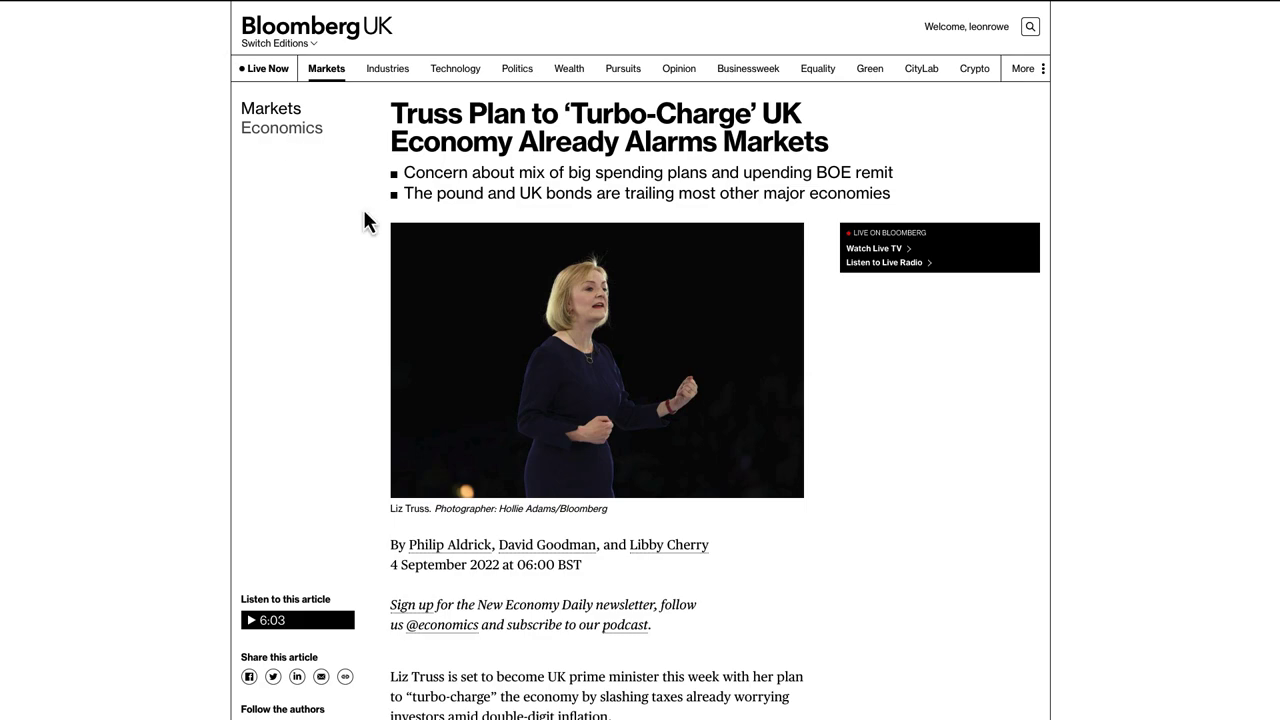
- Highlight the 'turbo-charge' headline and the bullets on spending plans and the pound and UK bonds
drag(394, 112, 575, 140)
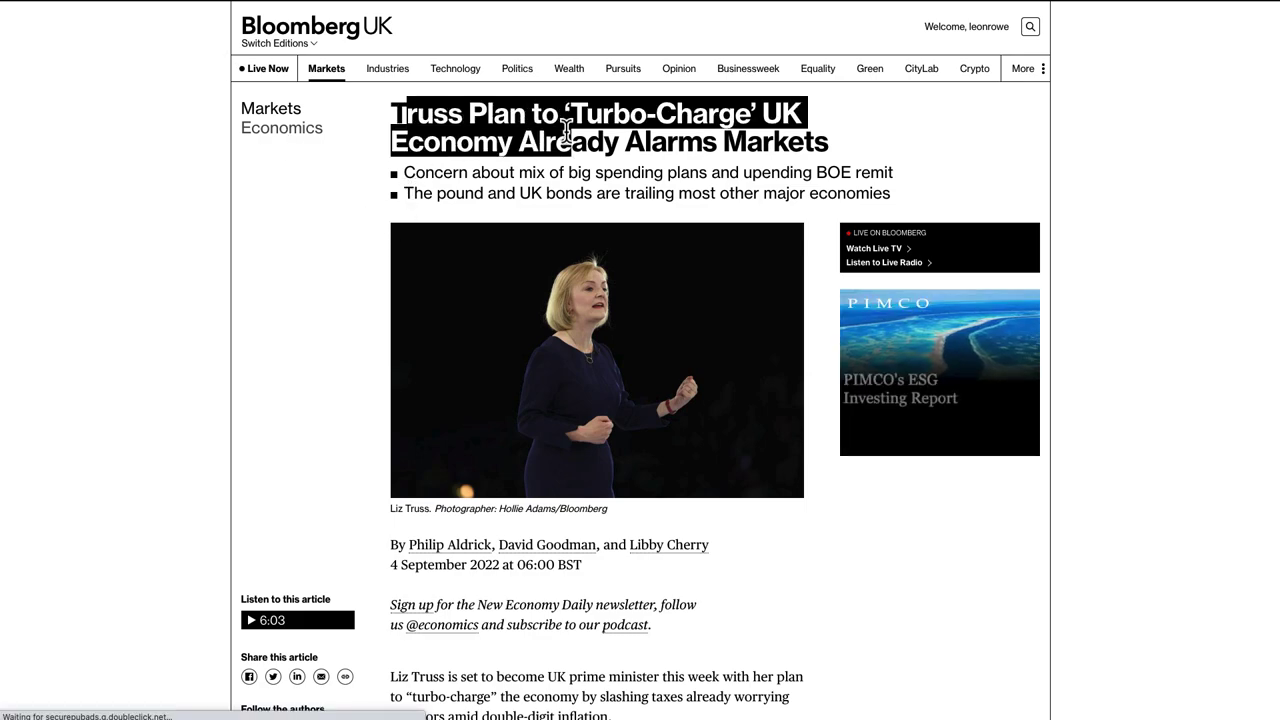
click(620, 120)
drag(443, 143, 814, 148)
drag(426, 183, 888, 178)
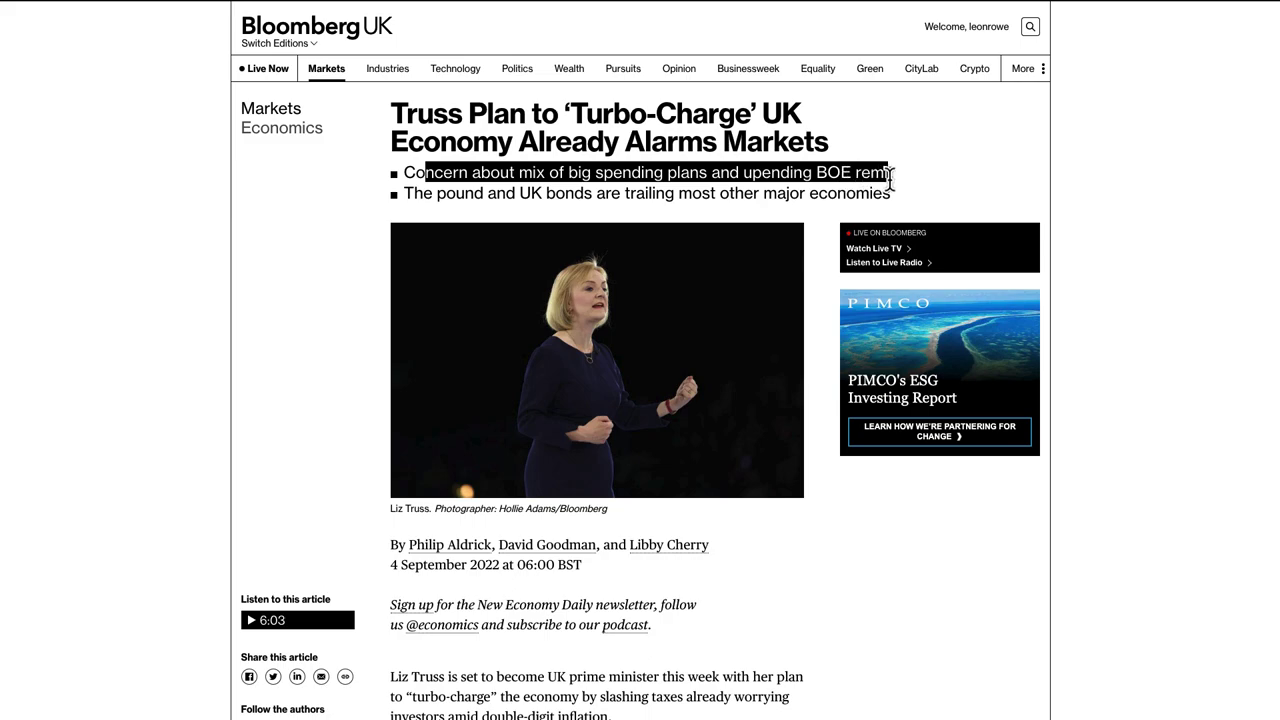
click(648, 187)
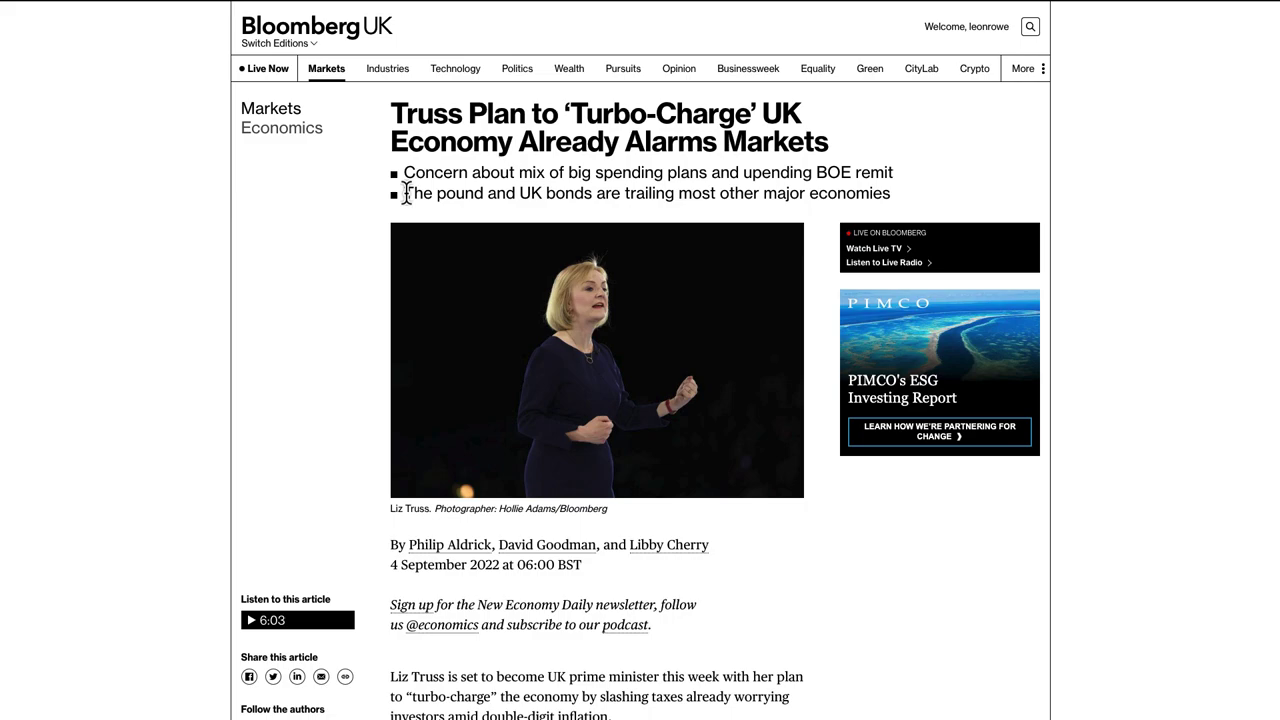
drag(406, 193, 490, 189)
click(464, 192)
drag(404, 194, 890, 193)
- Highlight the article's opening sentence further down the page
scroll(710, 474, down, 5)
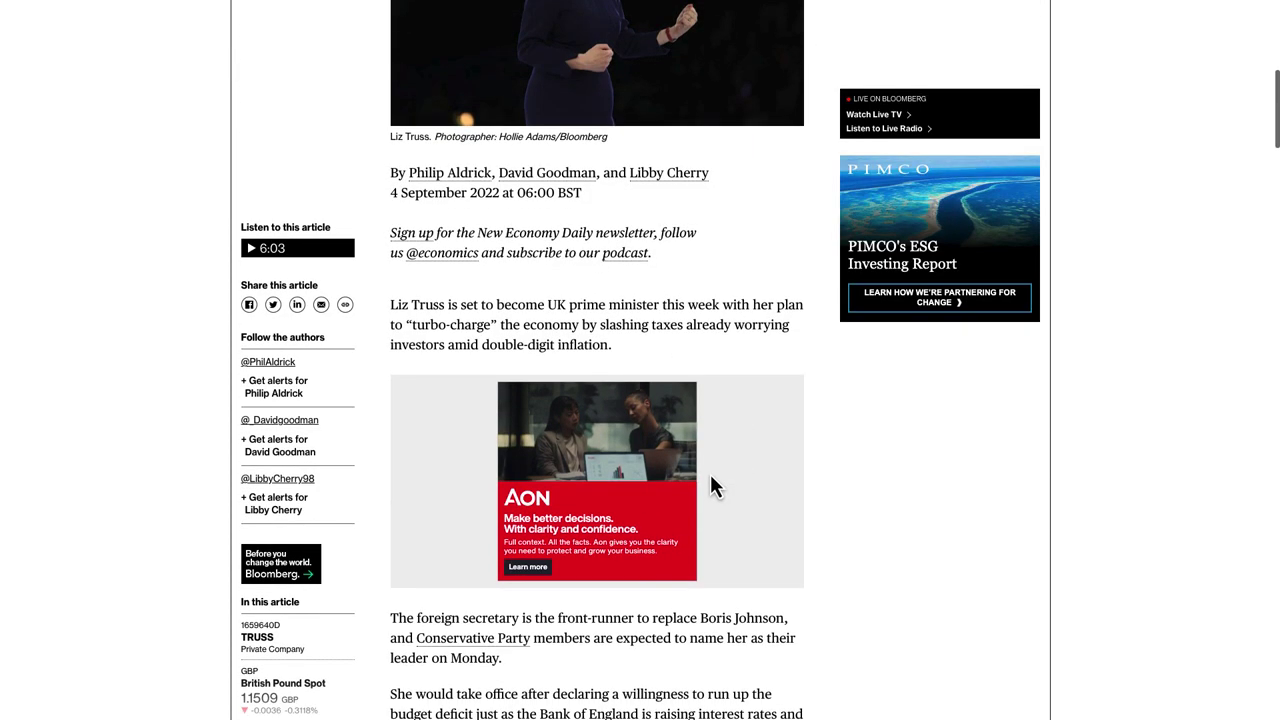
scroll(610, 300, down, 1)
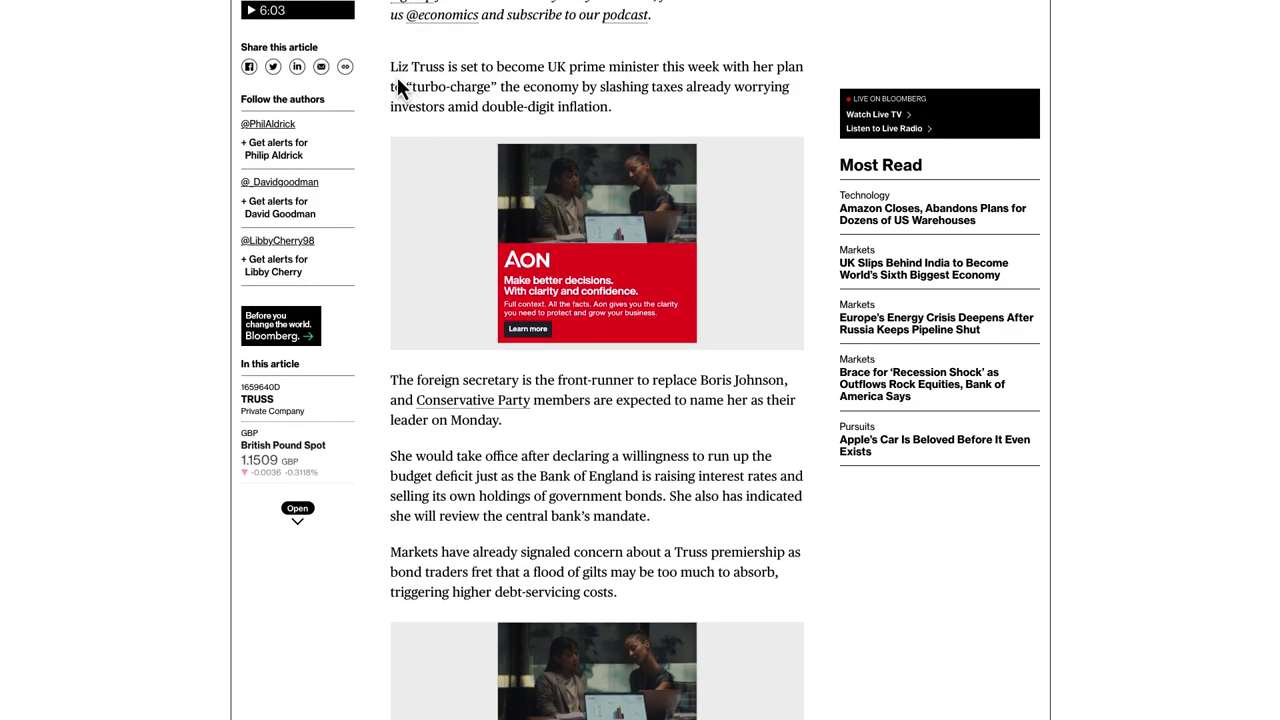
drag(391, 72, 617, 113)
scroll(480, 513, down, 5)
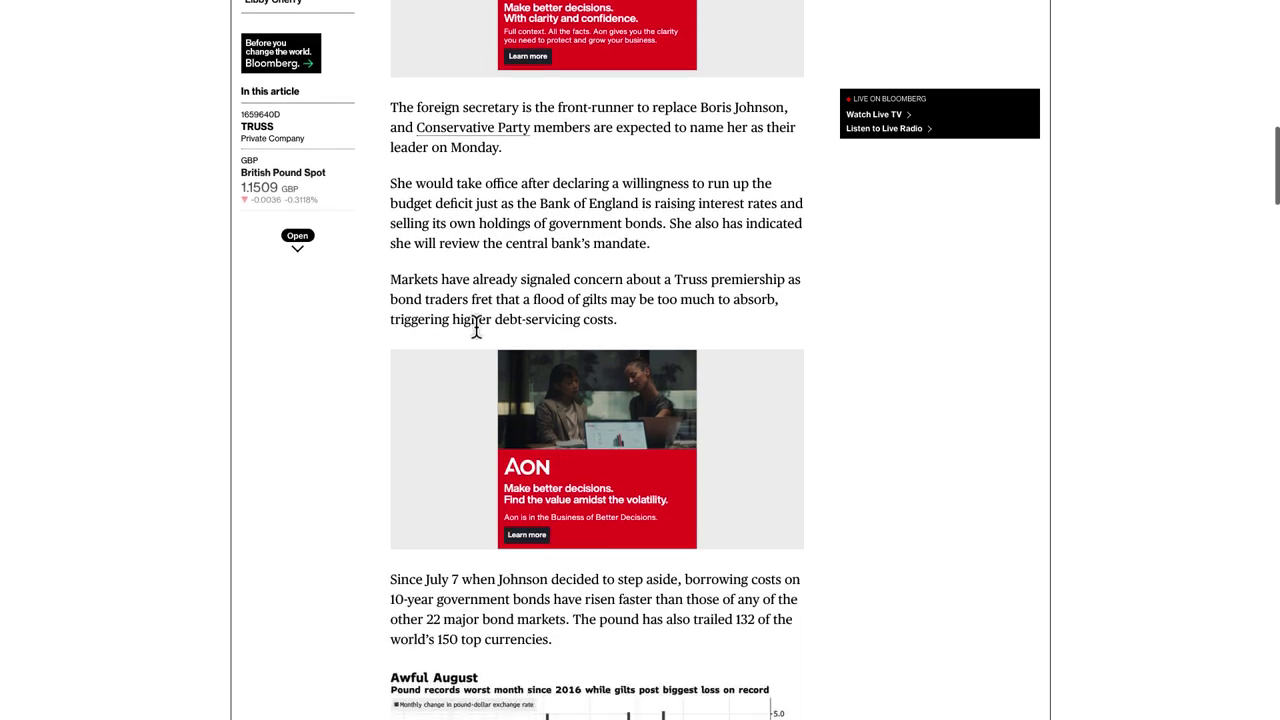
scroll(476, 248, up, 2)
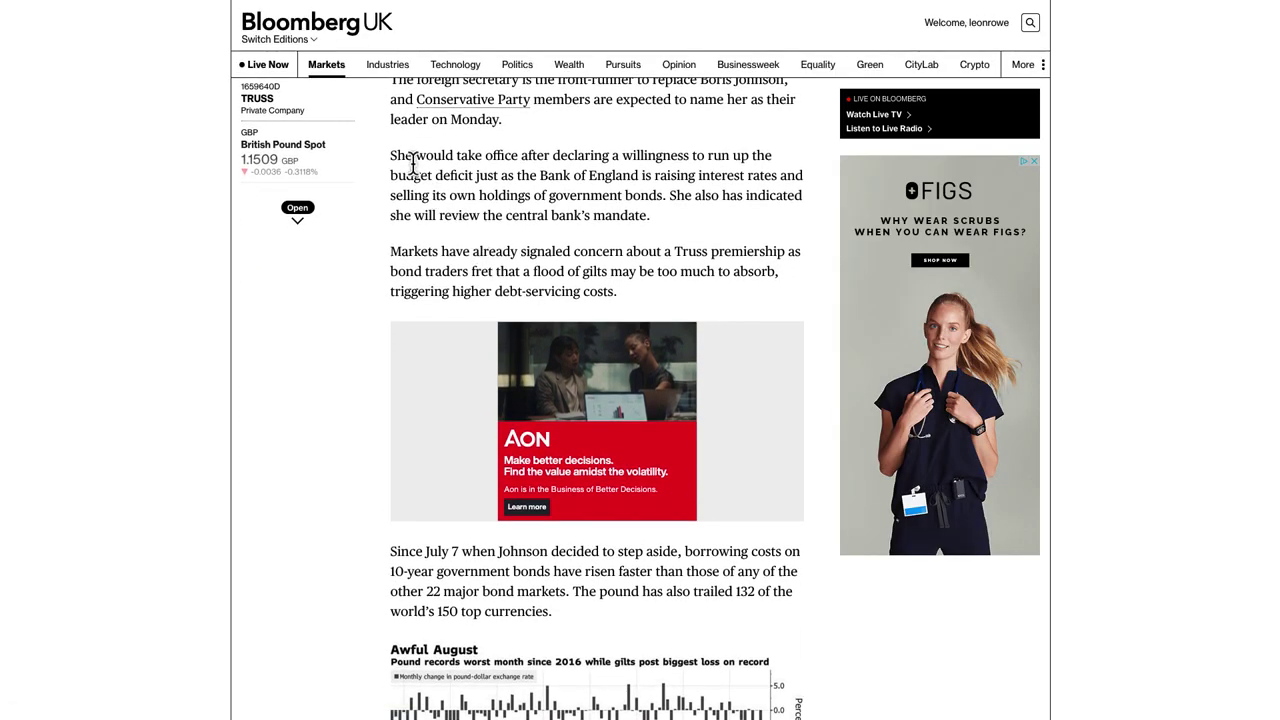
- Highlight the deficit phrase, the Bank of England line and the markets-concern paragraph on gilts
drag(397, 232, 617, 222)
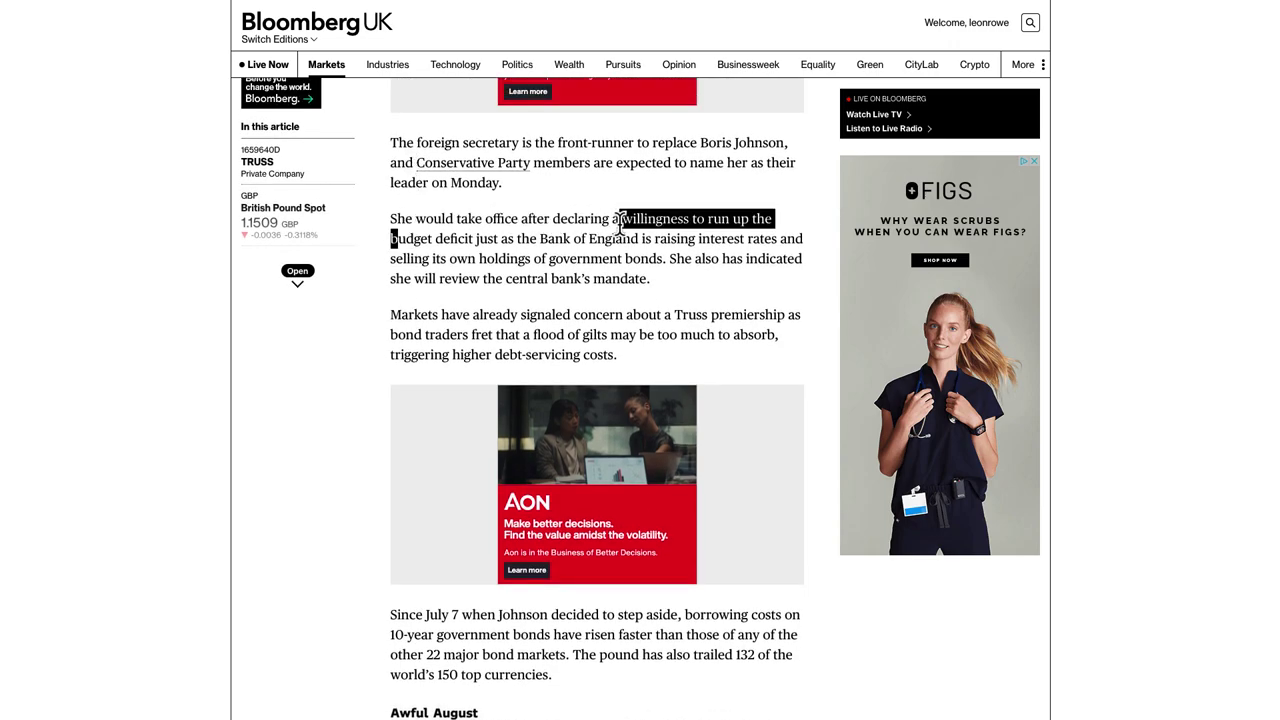
click(620, 222)
drag(447, 240, 644, 285)
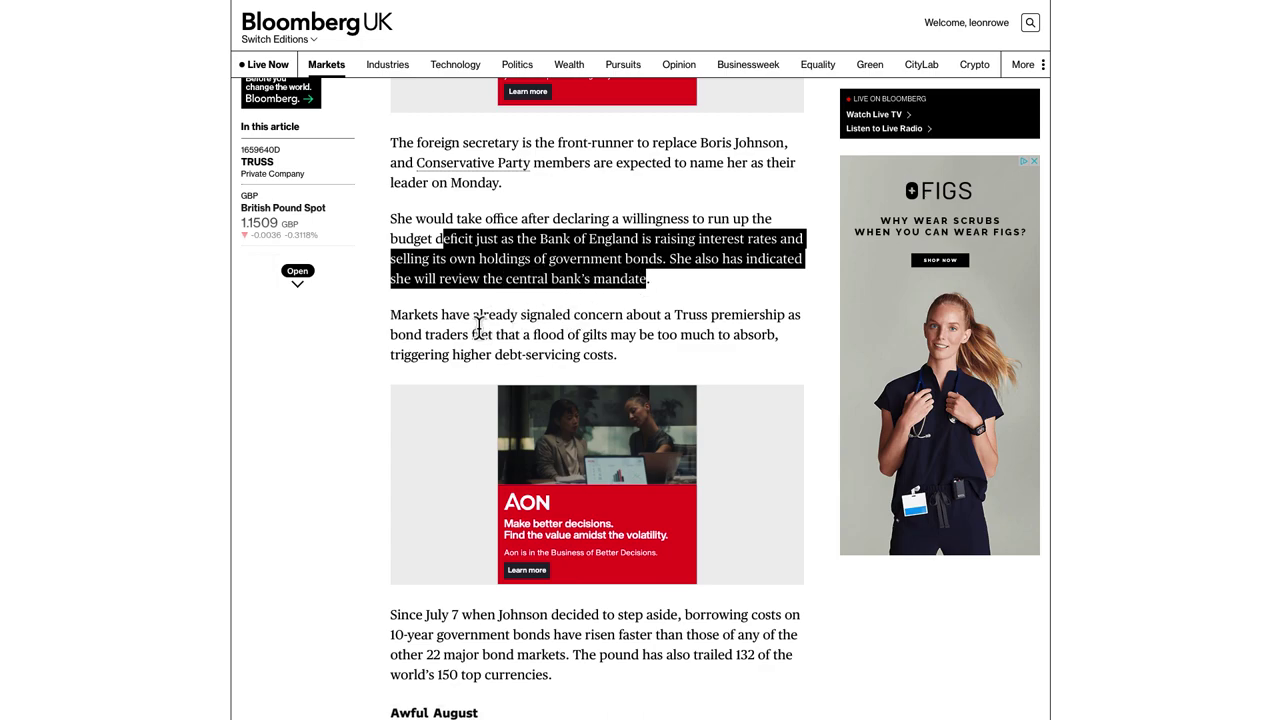
drag(395, 317, 591, 337)
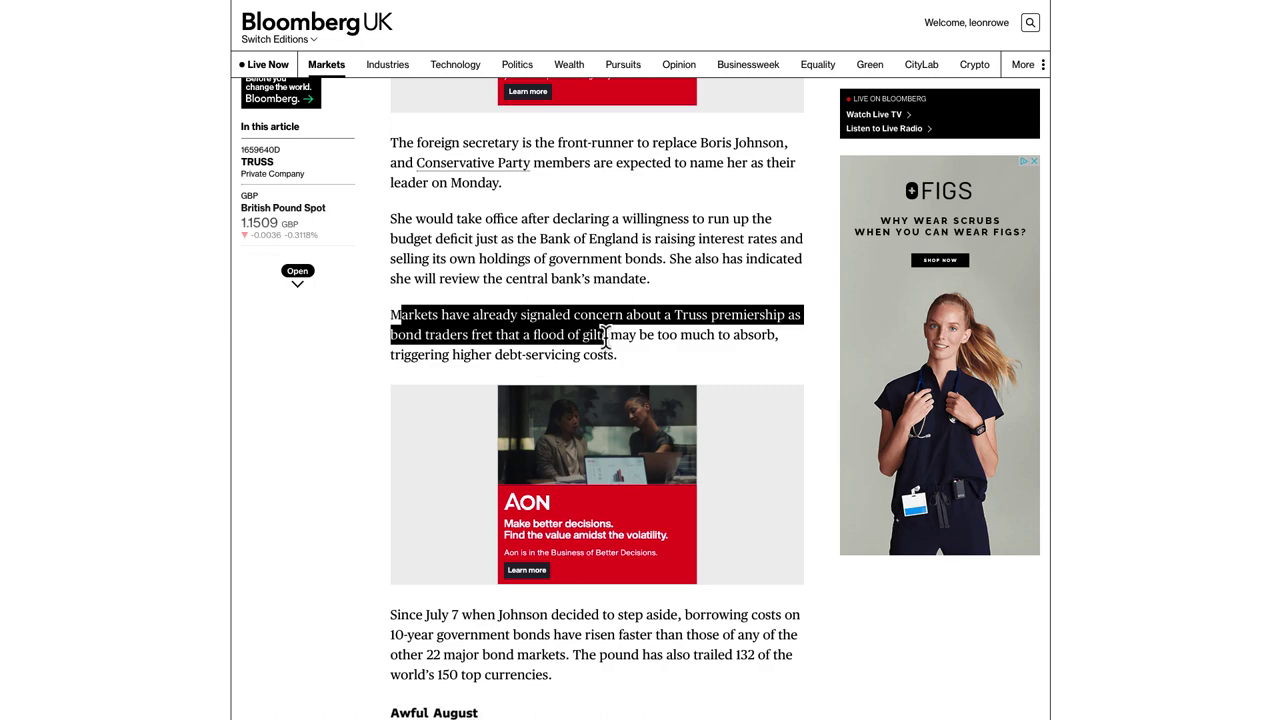
drag(646, 340, 617, 360)
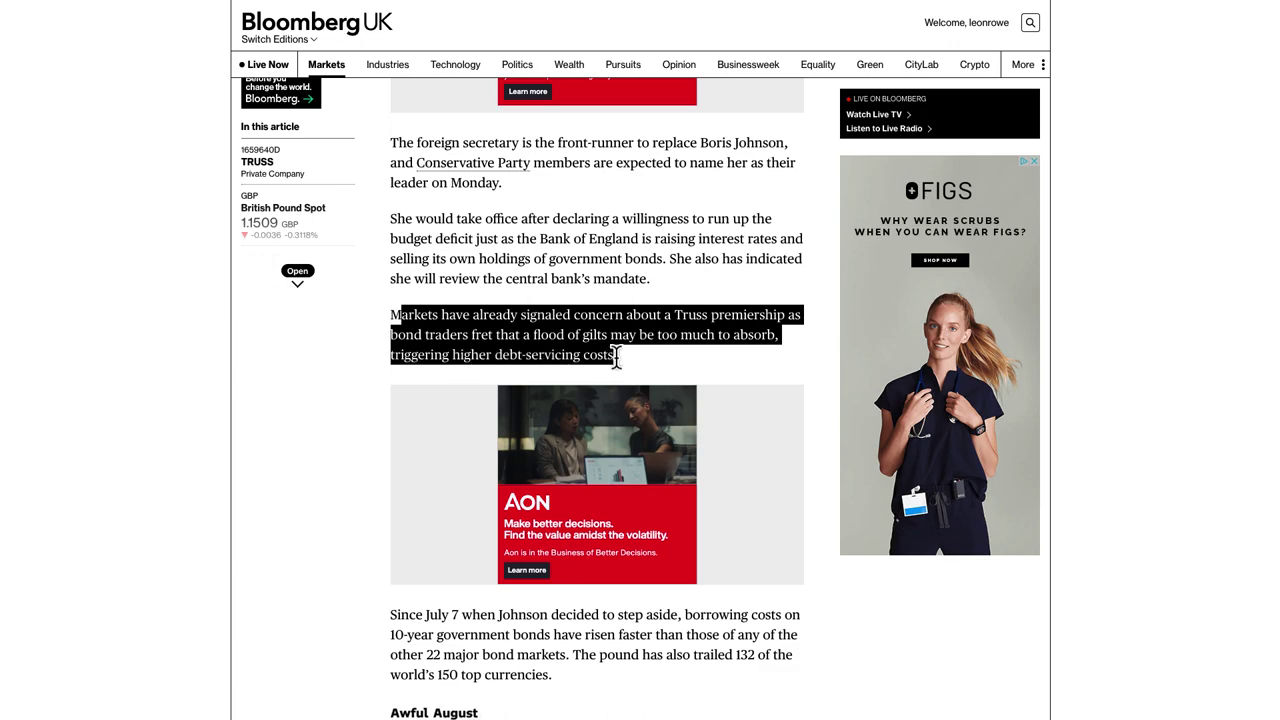
- Highlight the rising borrowing costs sentence and the strategist's quote on UK funding
scroll(688, 370, down, 4)
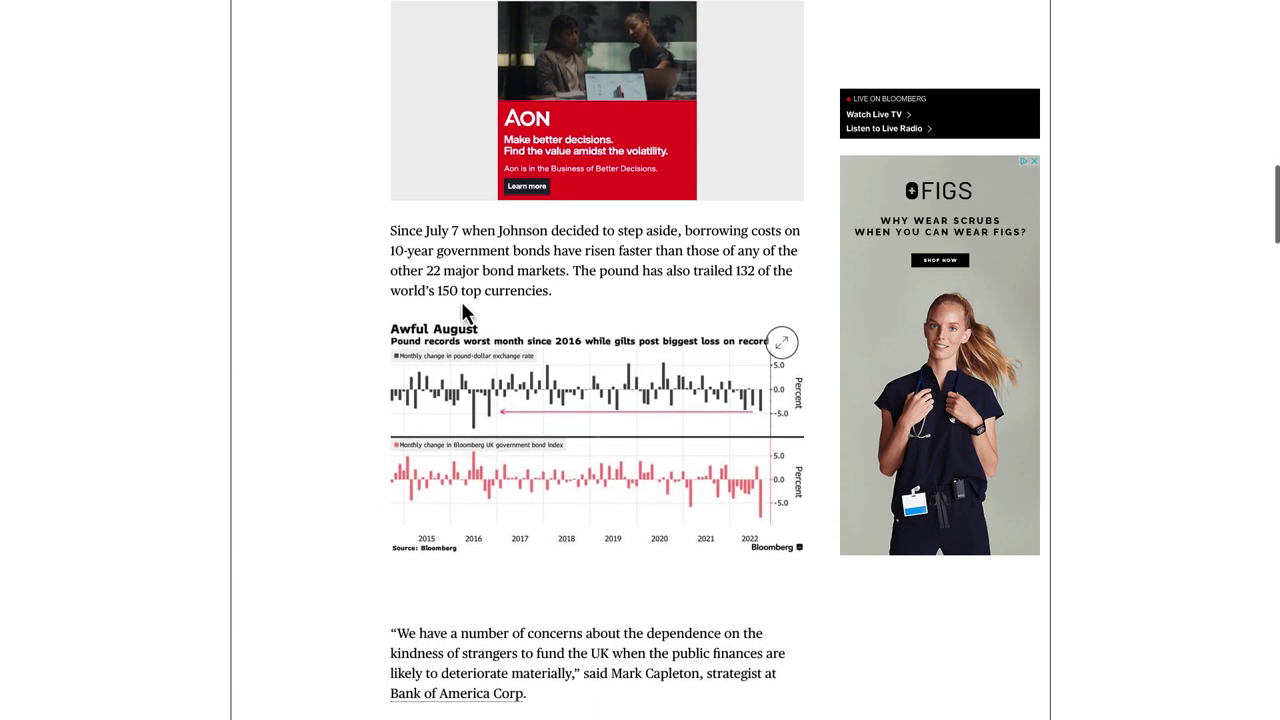
drag(400, 234, 557, 297)
click(538, 236)
scroll(604, 343, down, 4)
scroll(604, 341, down, 1)
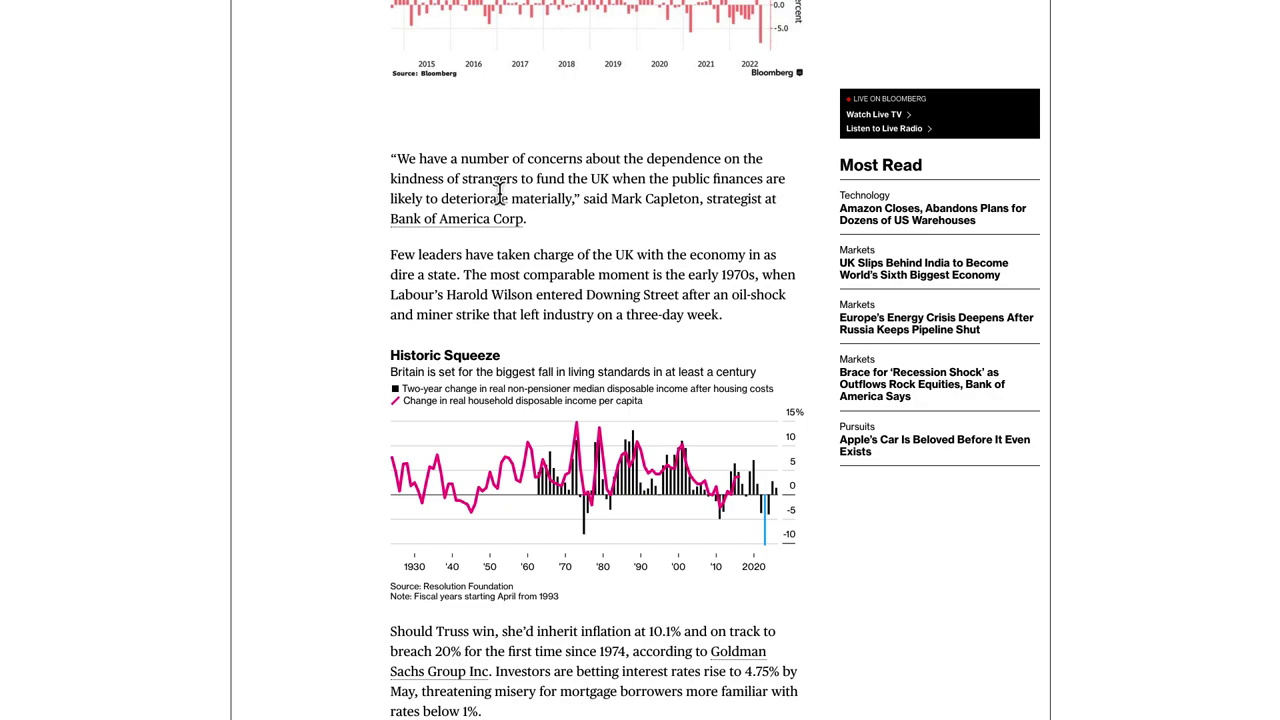
drag(391, 160, 764, 180)
drag(680, 195, 578, 205)
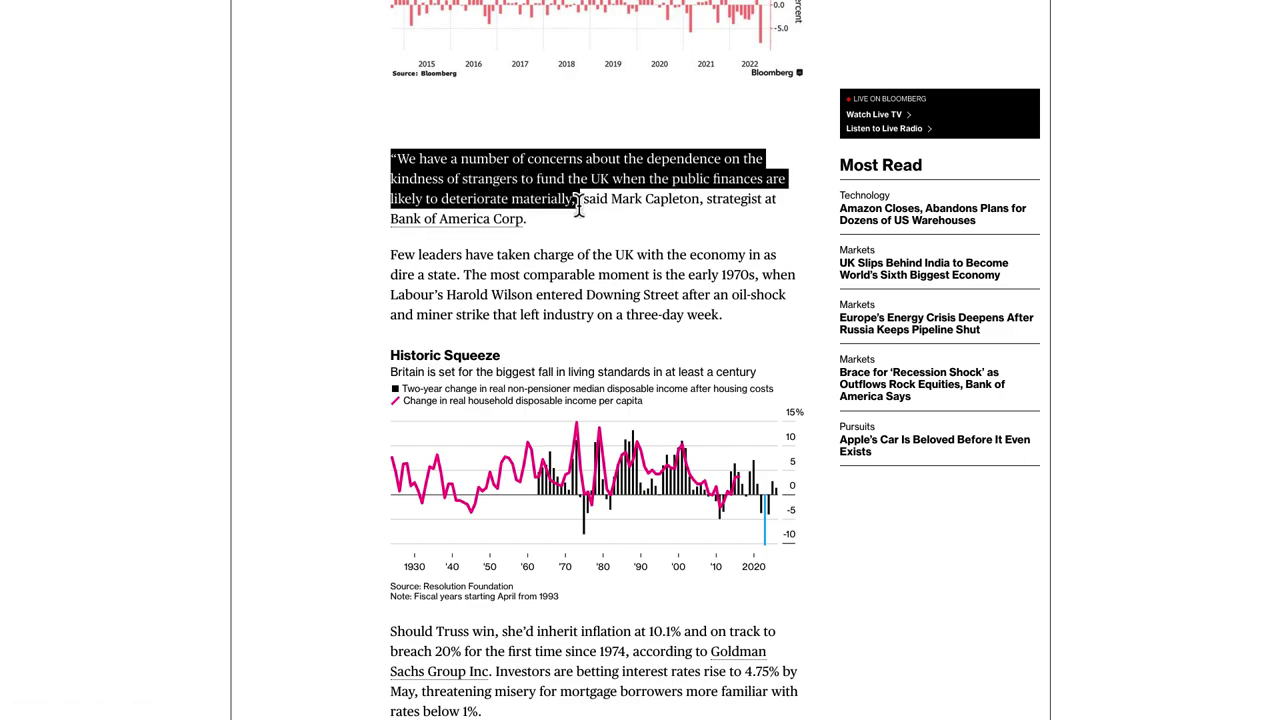
scroll(590, 350, down, 3)
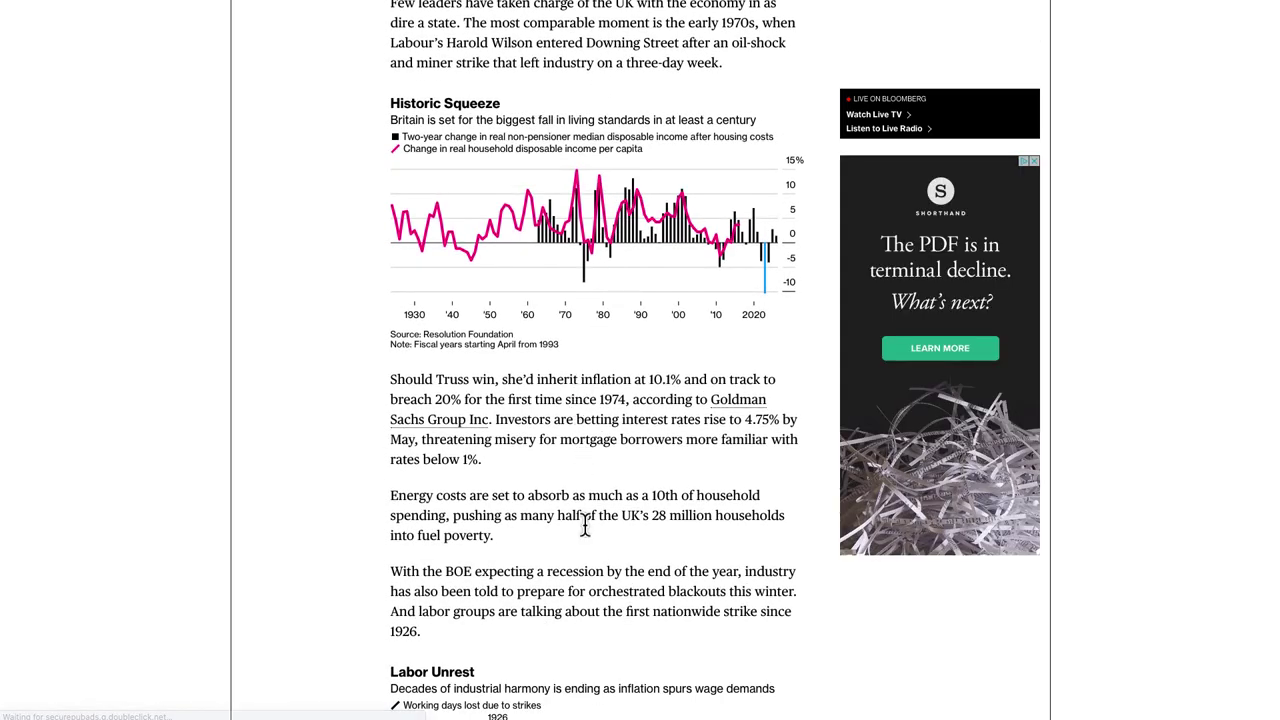
scroll(588, 537, up, 1)
scroll(588, 537, up, 2)
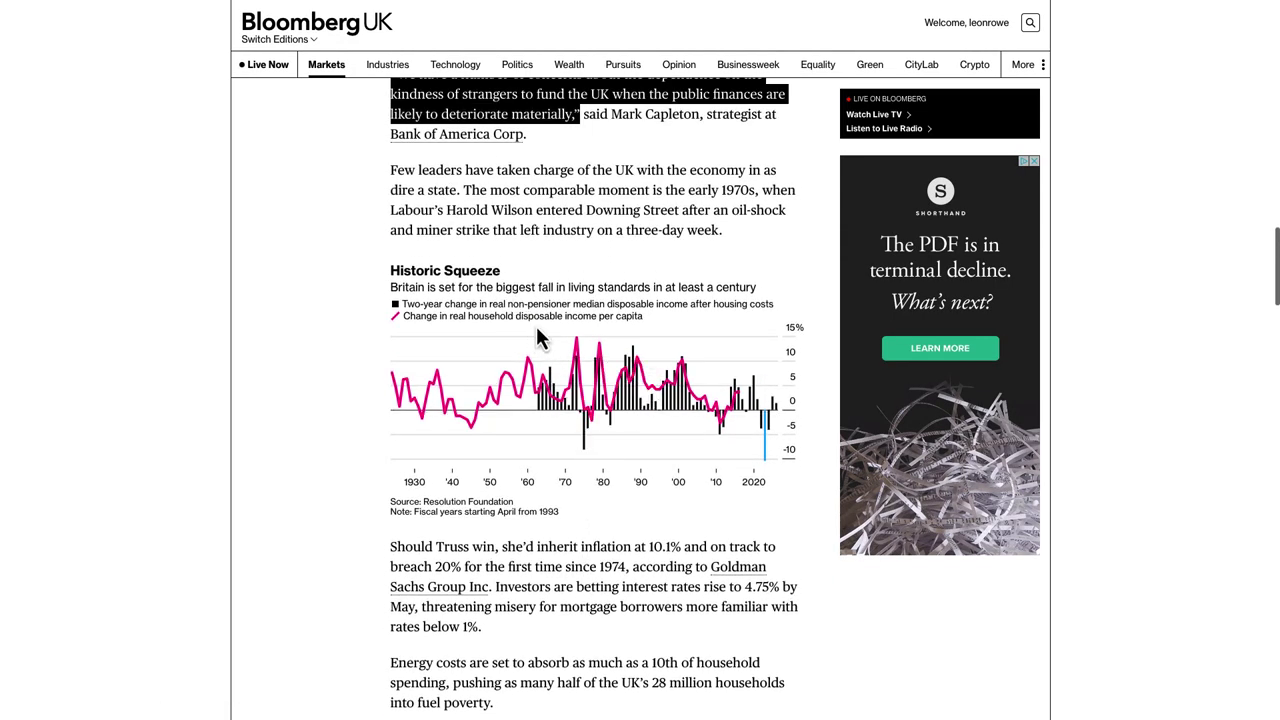
click(398, 170)
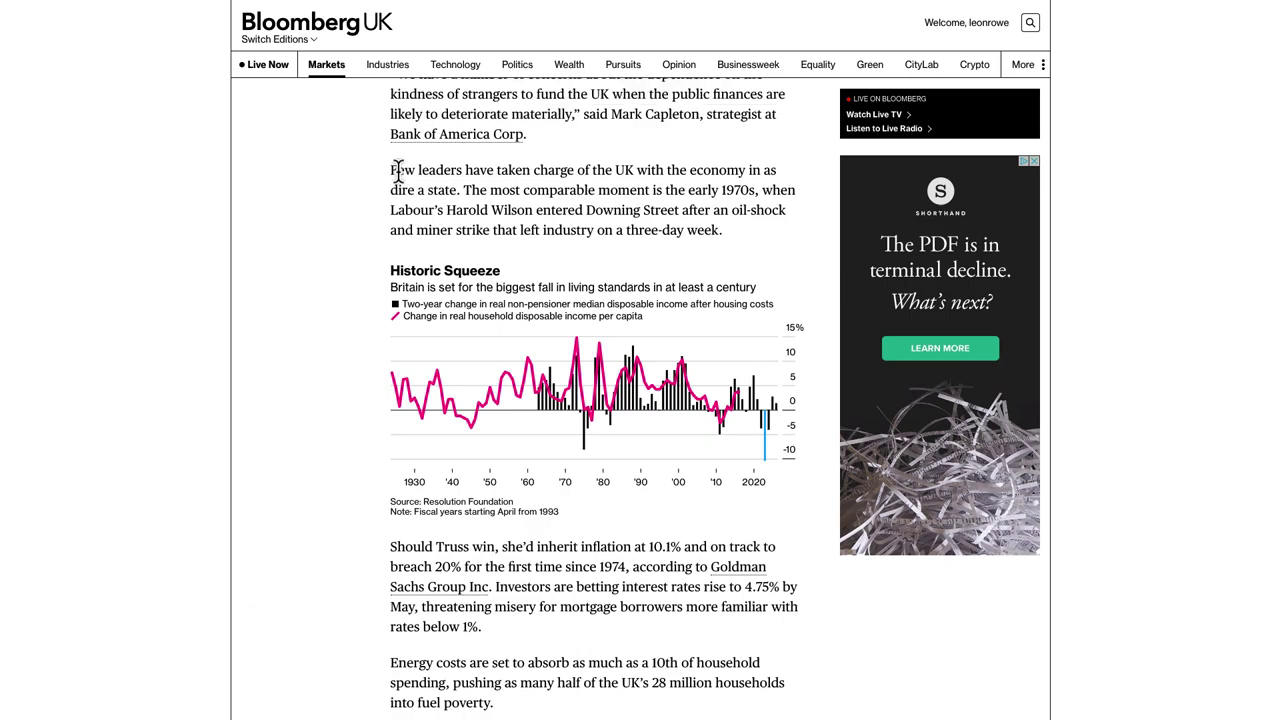
- Highlight the 'Should Truss win' and 'With the BOE' paragraphs, then return to GBPUSD
scroll(474, 363, down, 1)
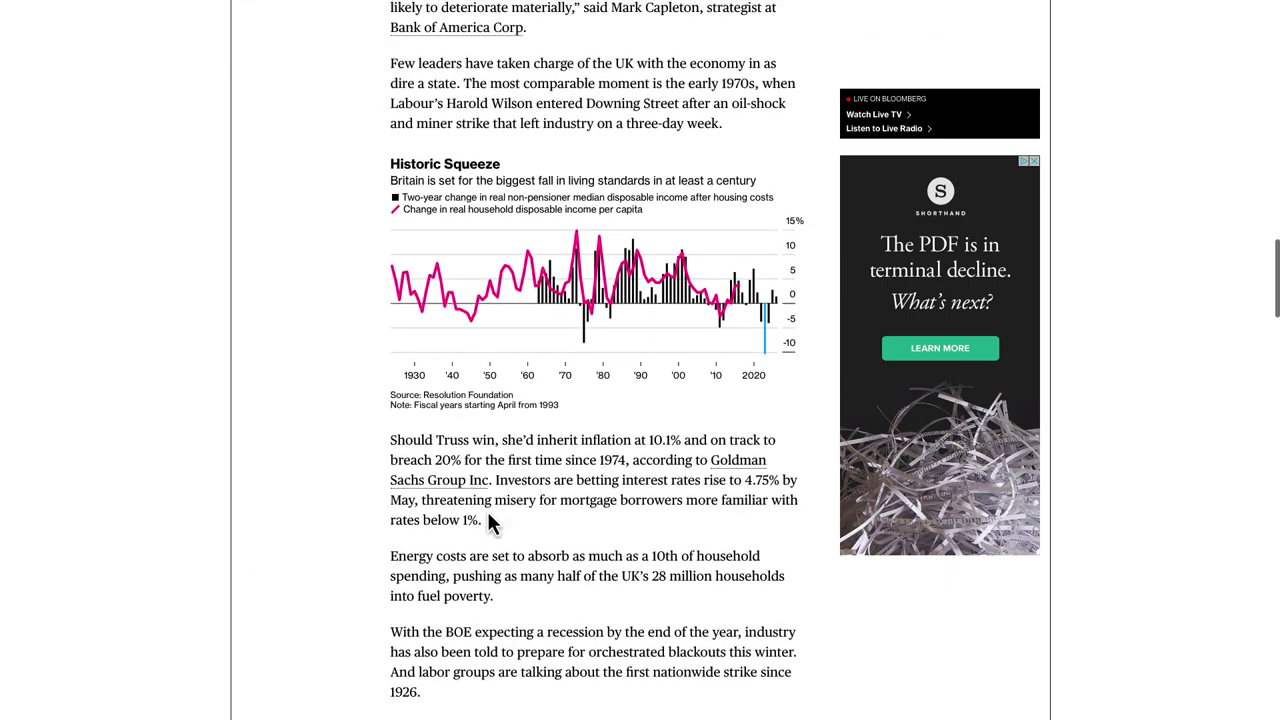
scroll(477, 487, down, 2)
drag(391, 346, 508, 440)
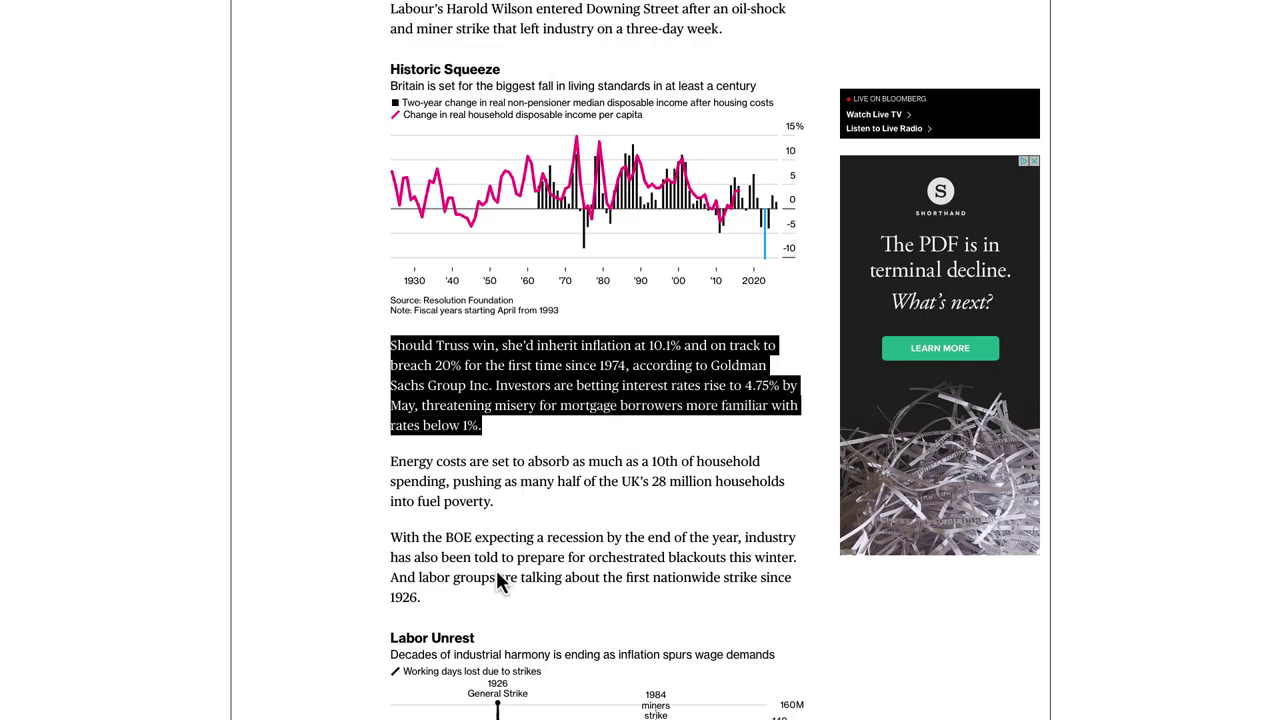
scroll(491, 582, down, 3)
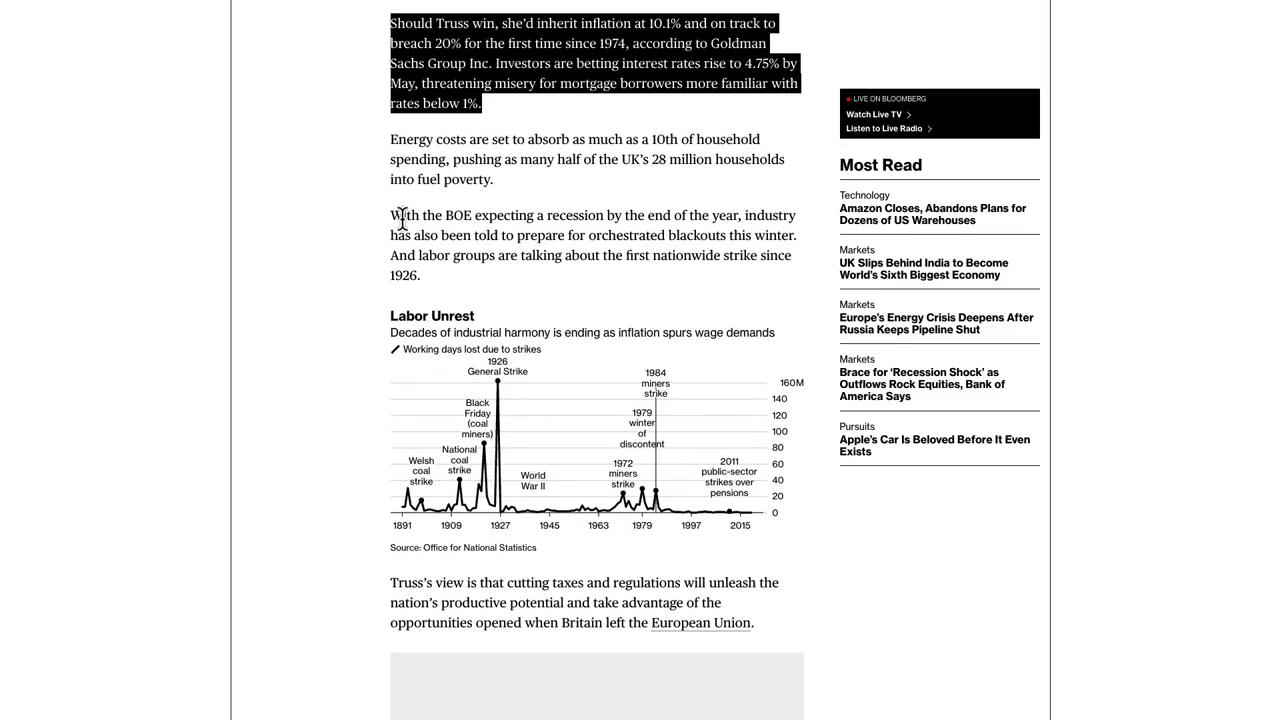
drag(392, 216, 440, 275)
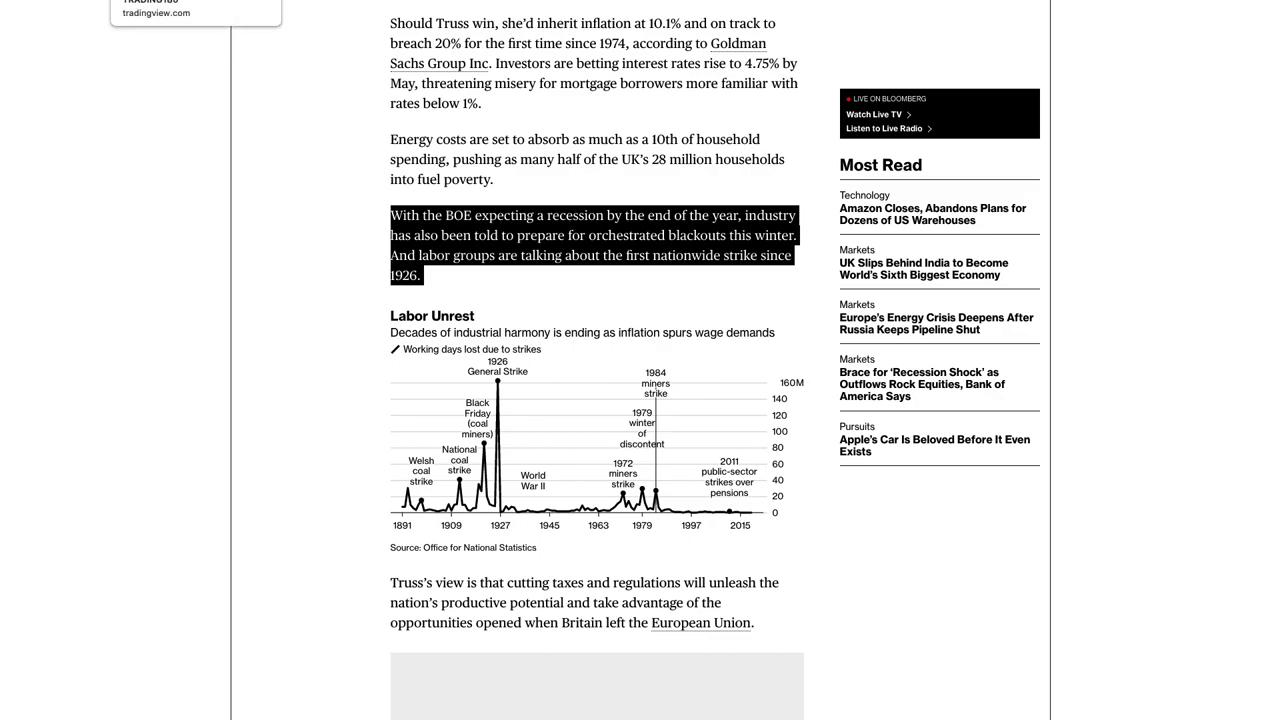
click(196, 10)
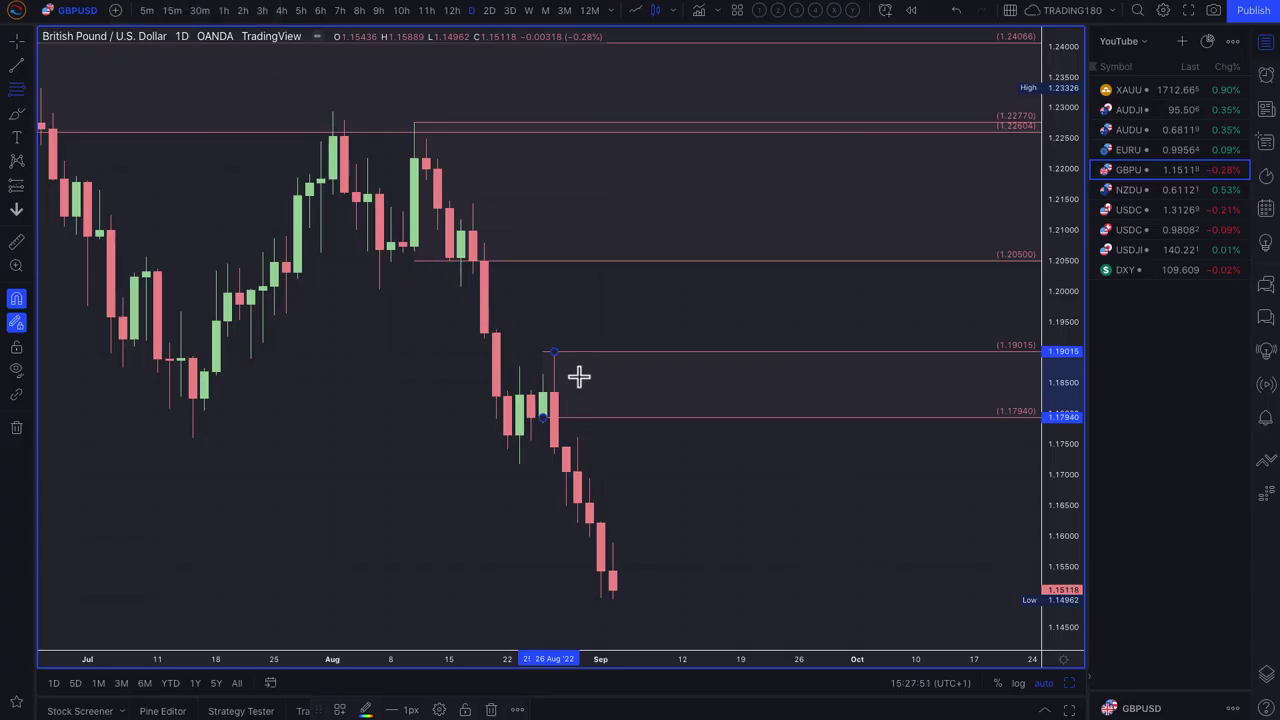
- Brush a yellow path from the last candle up into 1.17940–1.19015 and back down, circling its peak
click(17, 117)
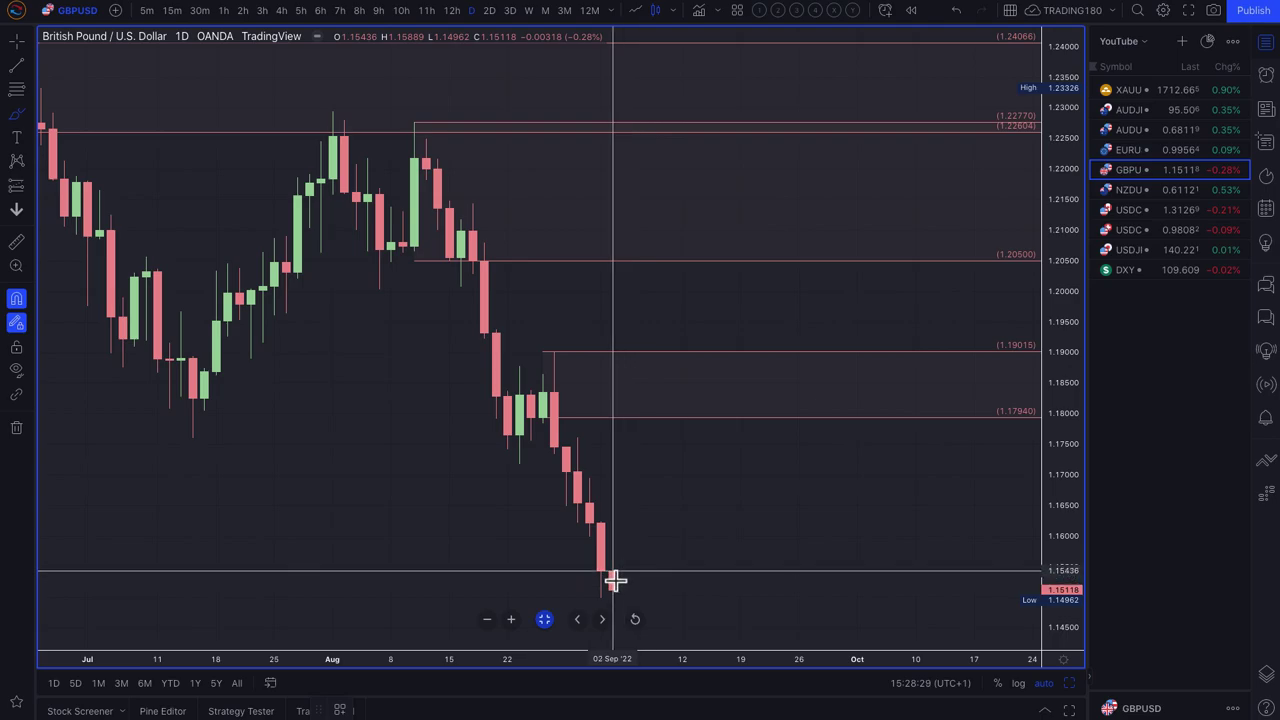
mouse_move(617, 567)
mouse_down()
mouse_move(686, 394)
mouse_move(786, 586)
mouse_move(799, 520)
mouse_up()
mouse_move(706, 386)
mouse_down()
mouse_move(706, 443)
mouse_move(701, 393)
mouse_up()
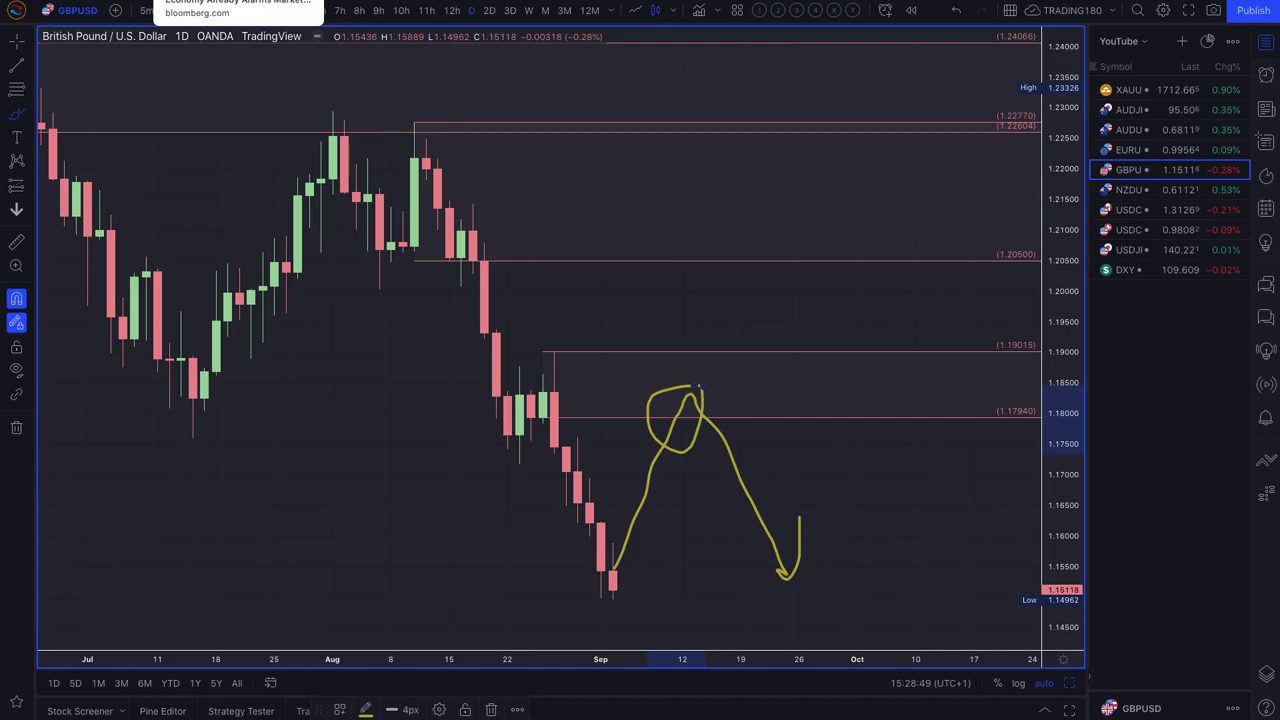
- Highlight the headline of the UK inflation article
click(255, 3)
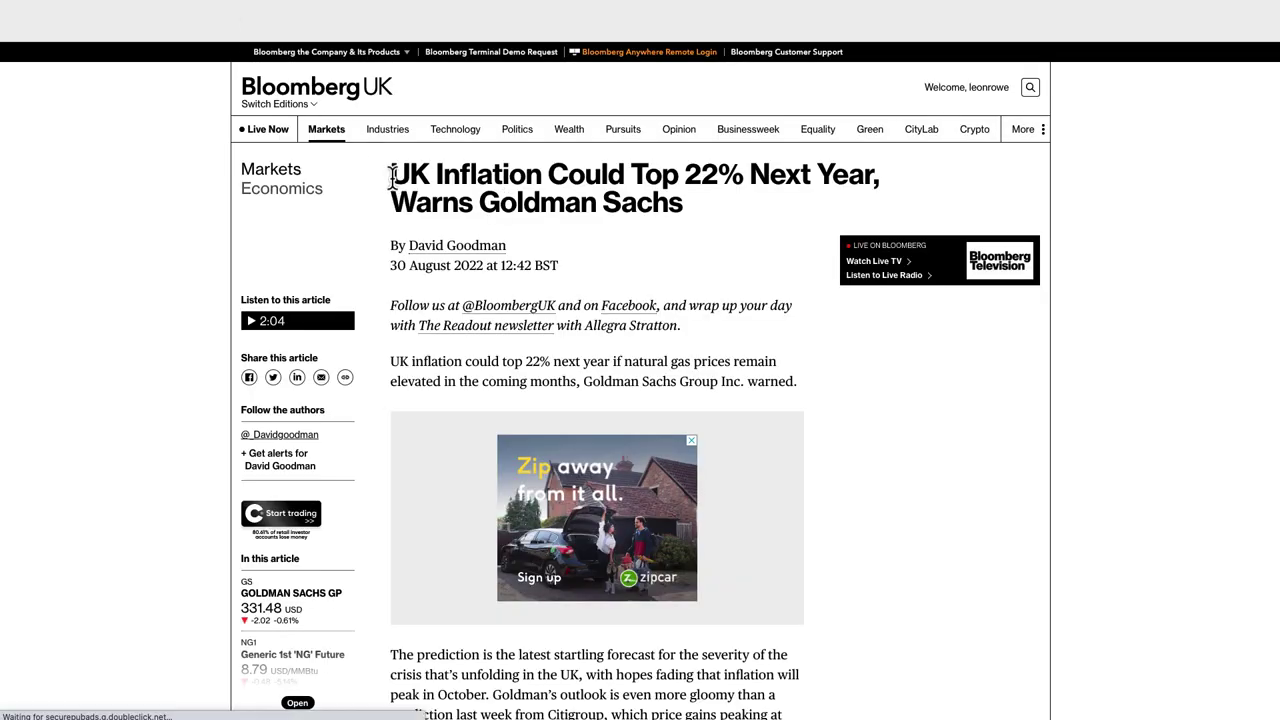
drag(390, 176, 895, 215)
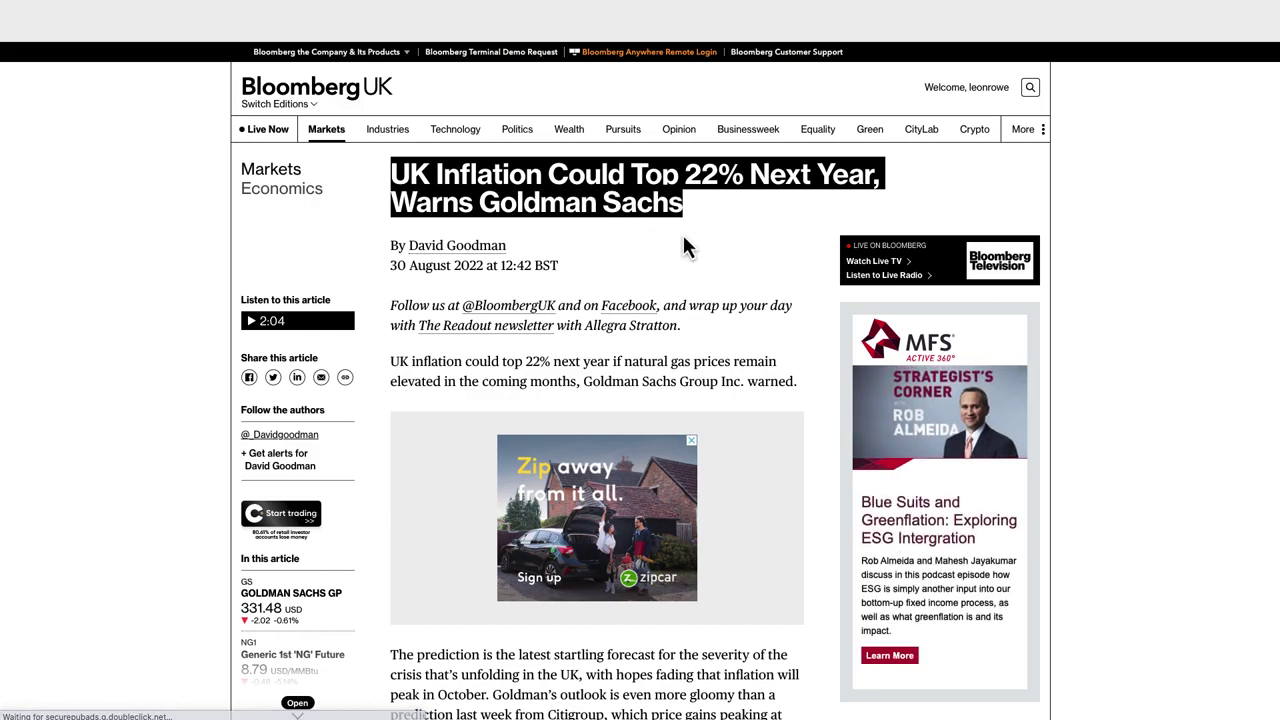
click(678, 240)
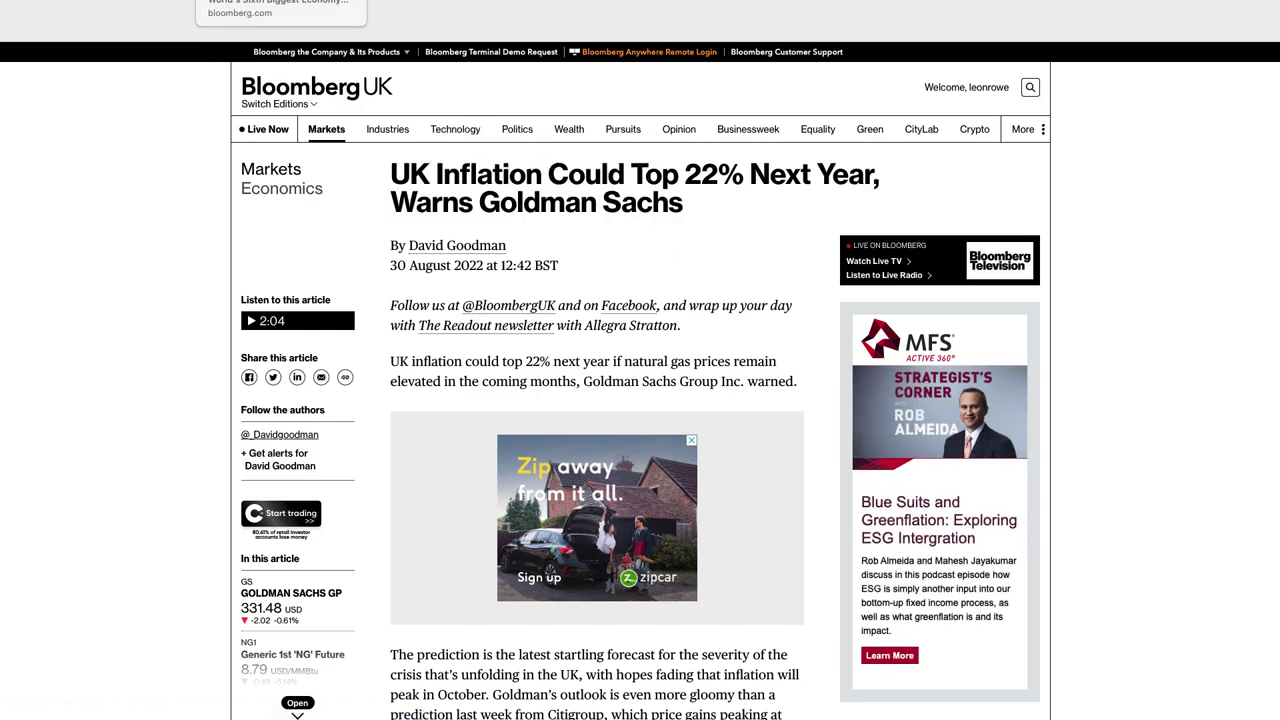
- Highlight the 'UK Slips Behind India' headline and its first two bullets
click(280, 3)
drag(392, 386, 705, 436)
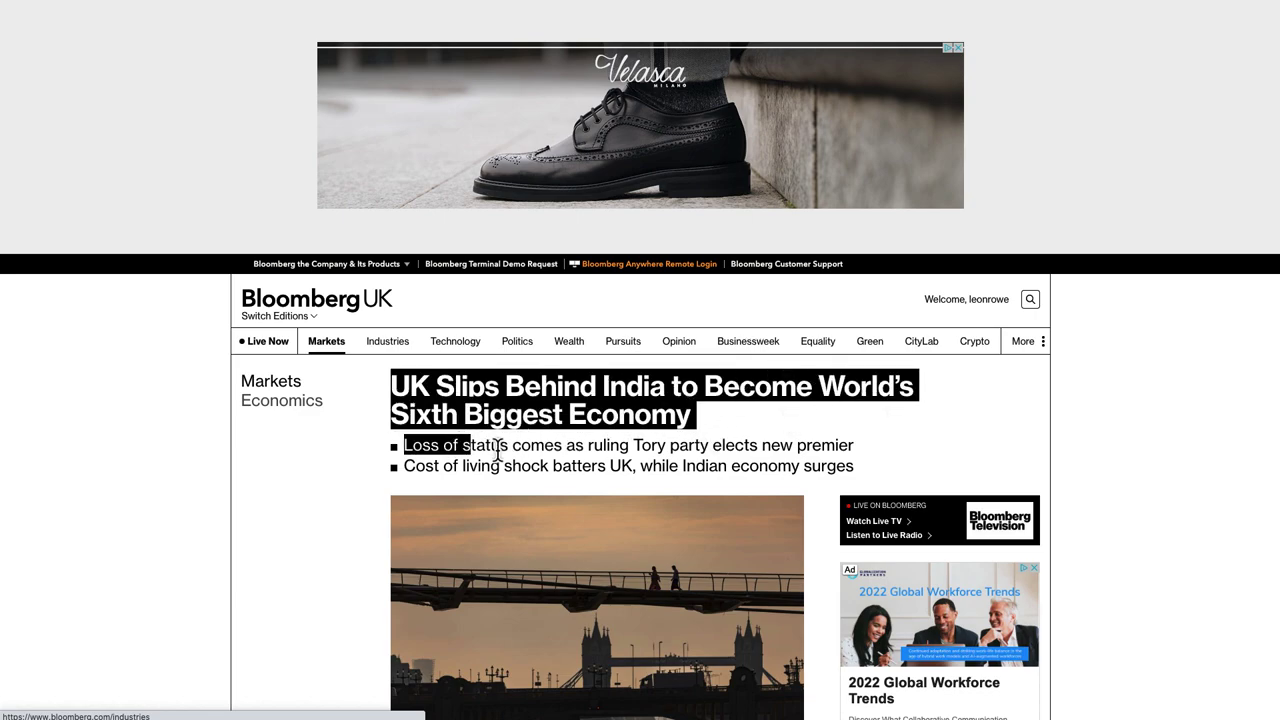
drag(580, 452, 810, 462)
drag(420, 492, 426, 474)
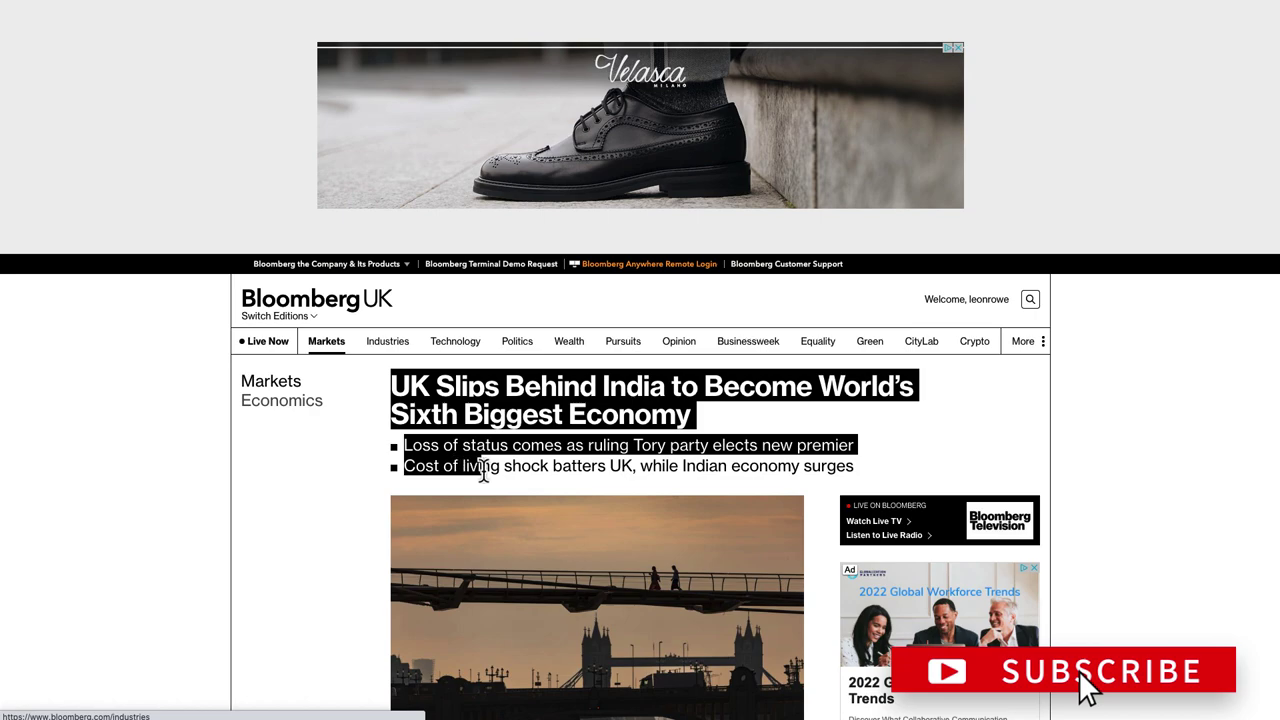
drag(668, 476, 832, 478)
scroll(838, 528, down, 3)
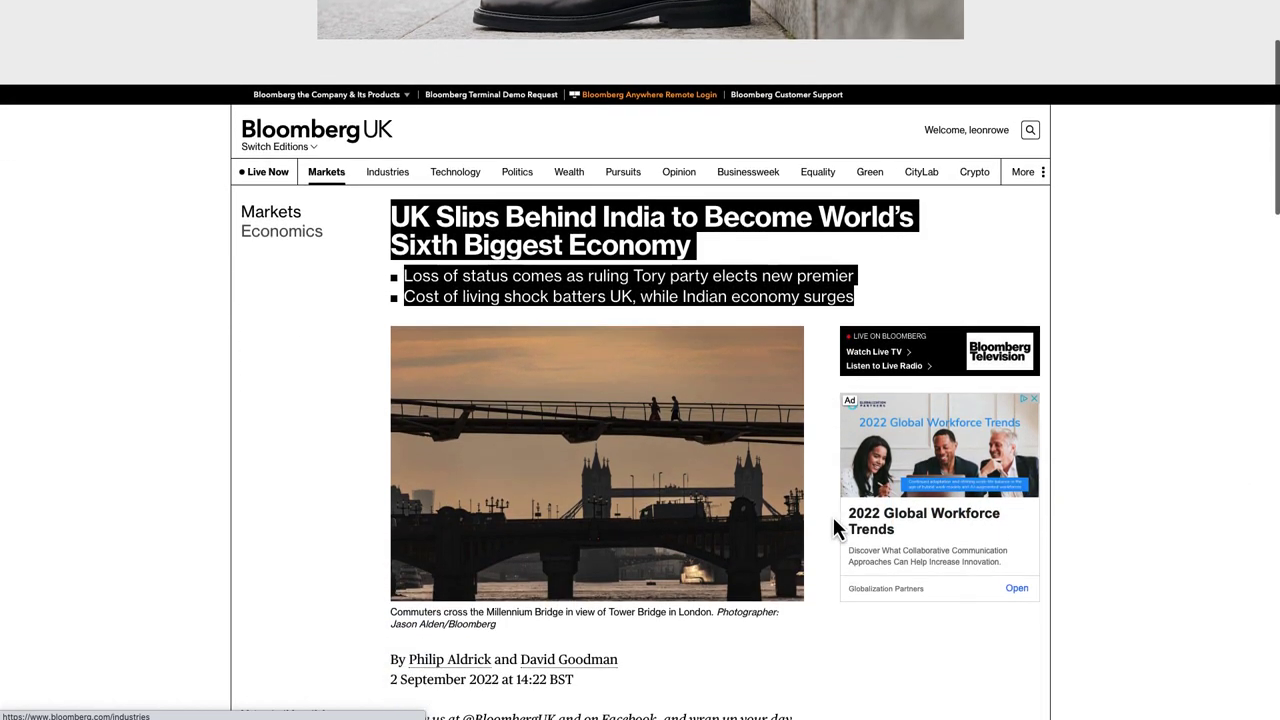
scroll(832, 514, up, 3)
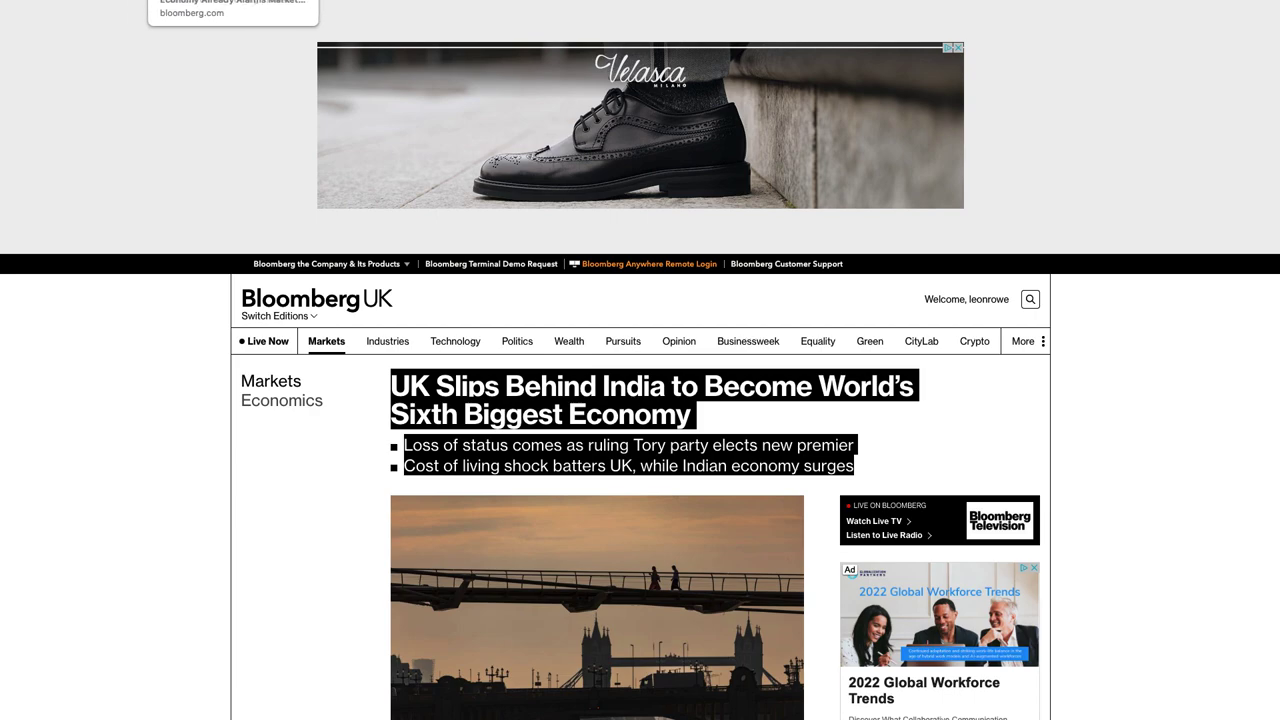
- Zoom the GBPUSD chart out to March and trace its downtrend with a yellow Brush line
click(195, 2)
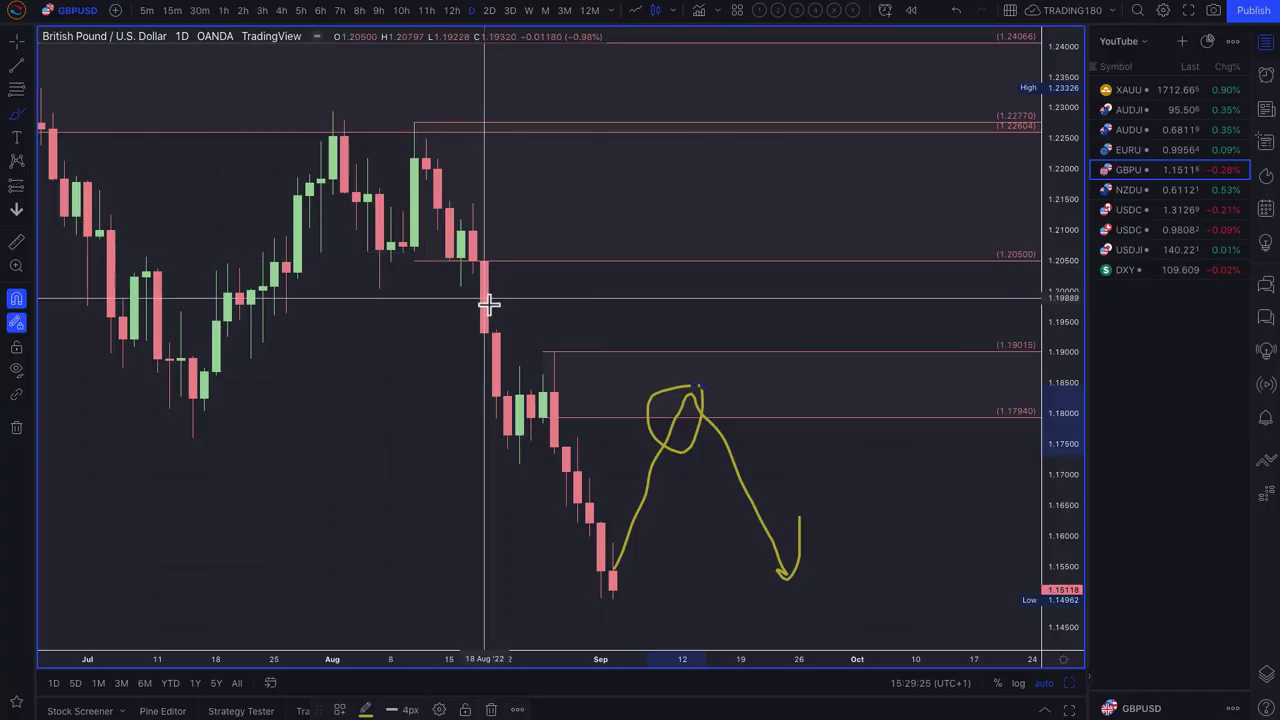
scroll(645, 605, down, 5)
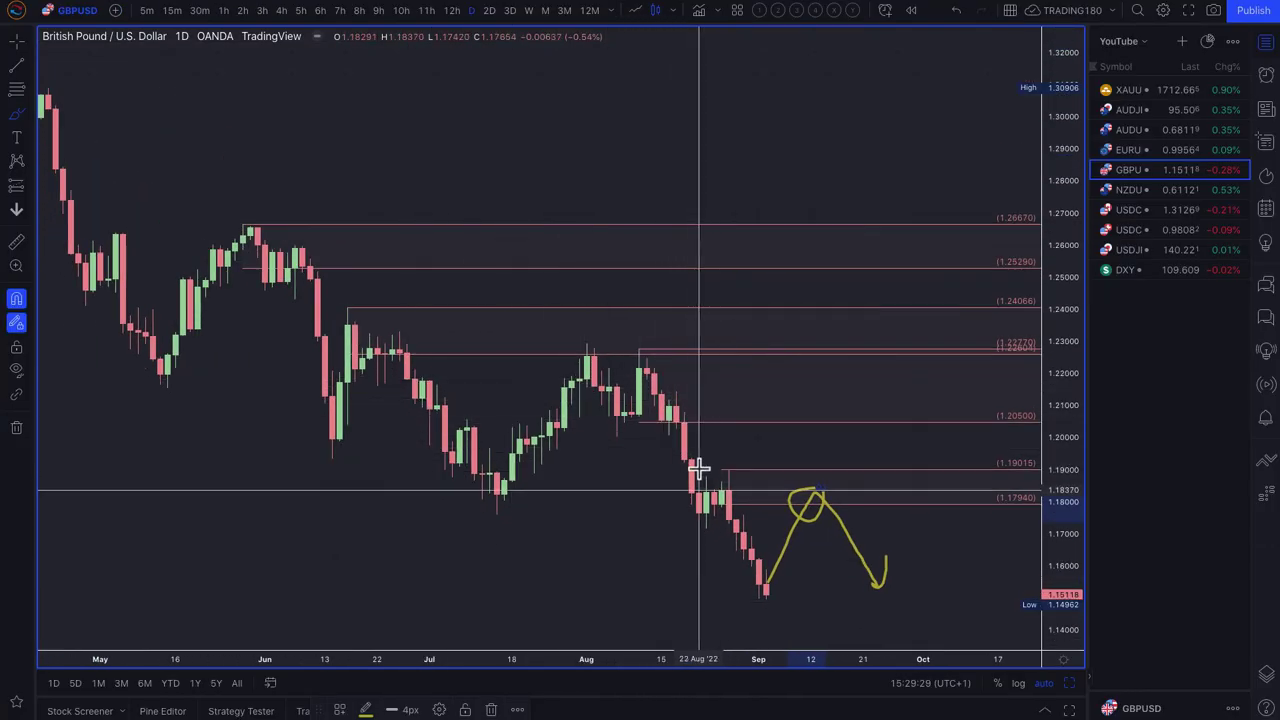
scroll(740, 495, up, 1)
scroll(740, 495, up, 2)
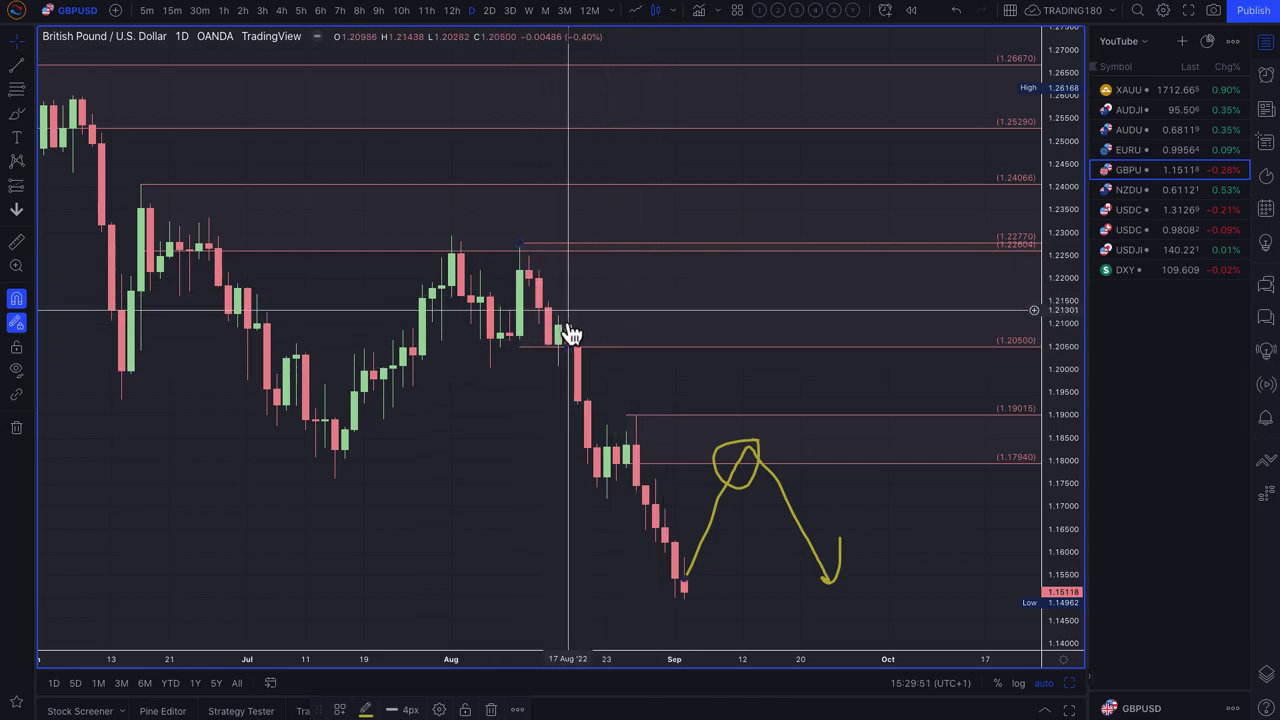
scroll(463, 295, down, 5)
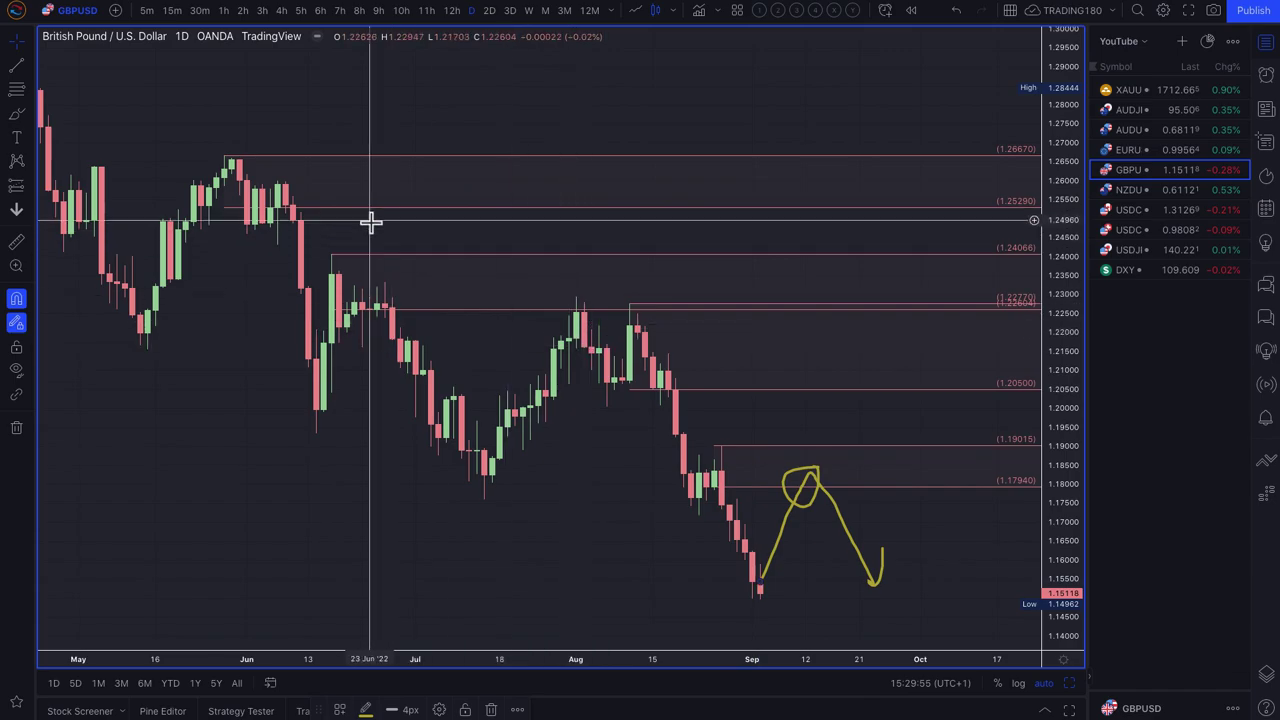
scroll(350, 215, down, 4)
mouse_move(93, 83)
mouse_down()
mouse_move(297, 331)
mouse_move(466, 329)
mouse_move(523, 463)
mouse_move(657, 507)
mouse_move(723, 417)
mouse_move(749, 531)
mouse_move(840, 592)
mouse_move(869, 427)
mouse_up()
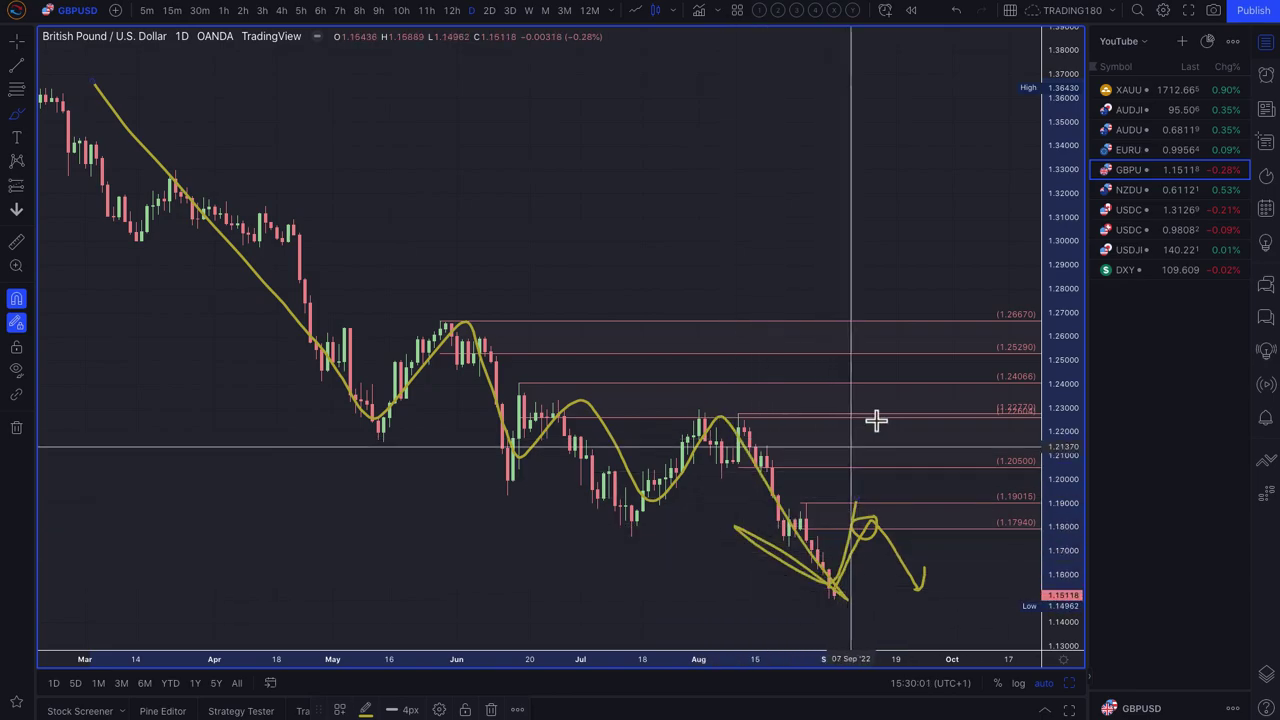
- On EURUSD, brush yellow arrows: a rise from the 0.99522–1.00580 zone and a pullback near 1.02031
click(1150, 152)
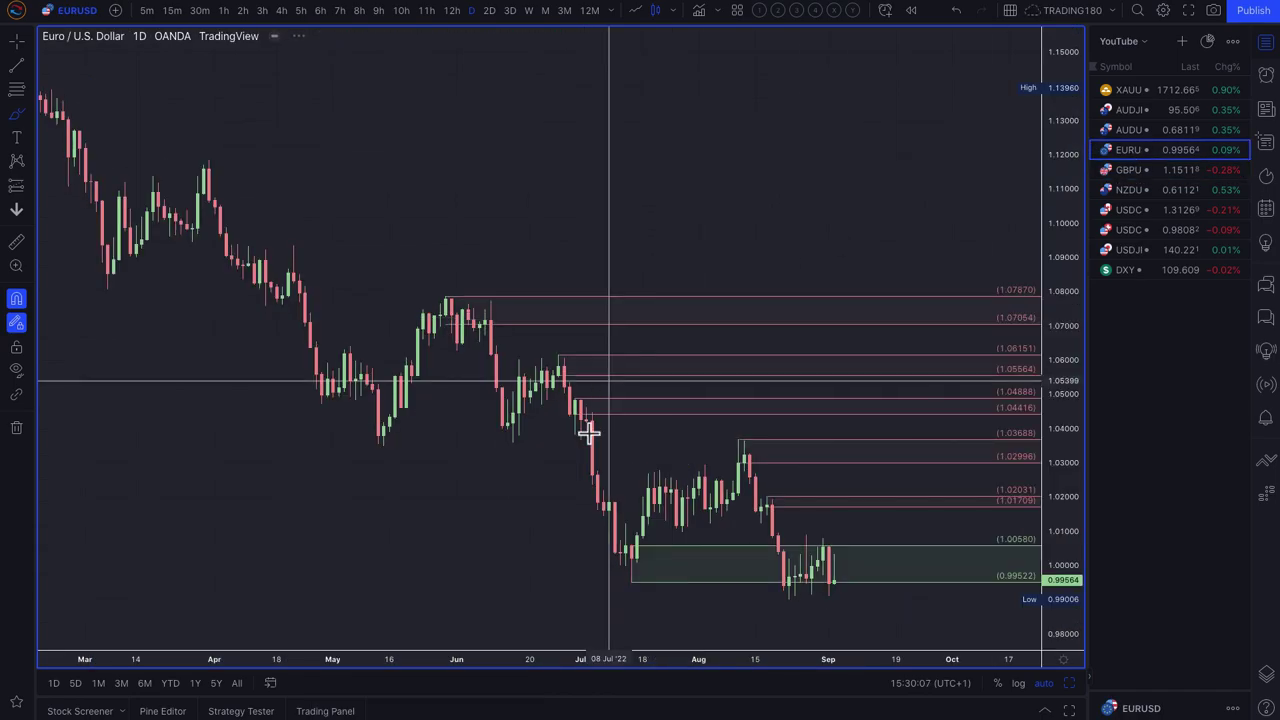
scroll(588, 425, up, 3)
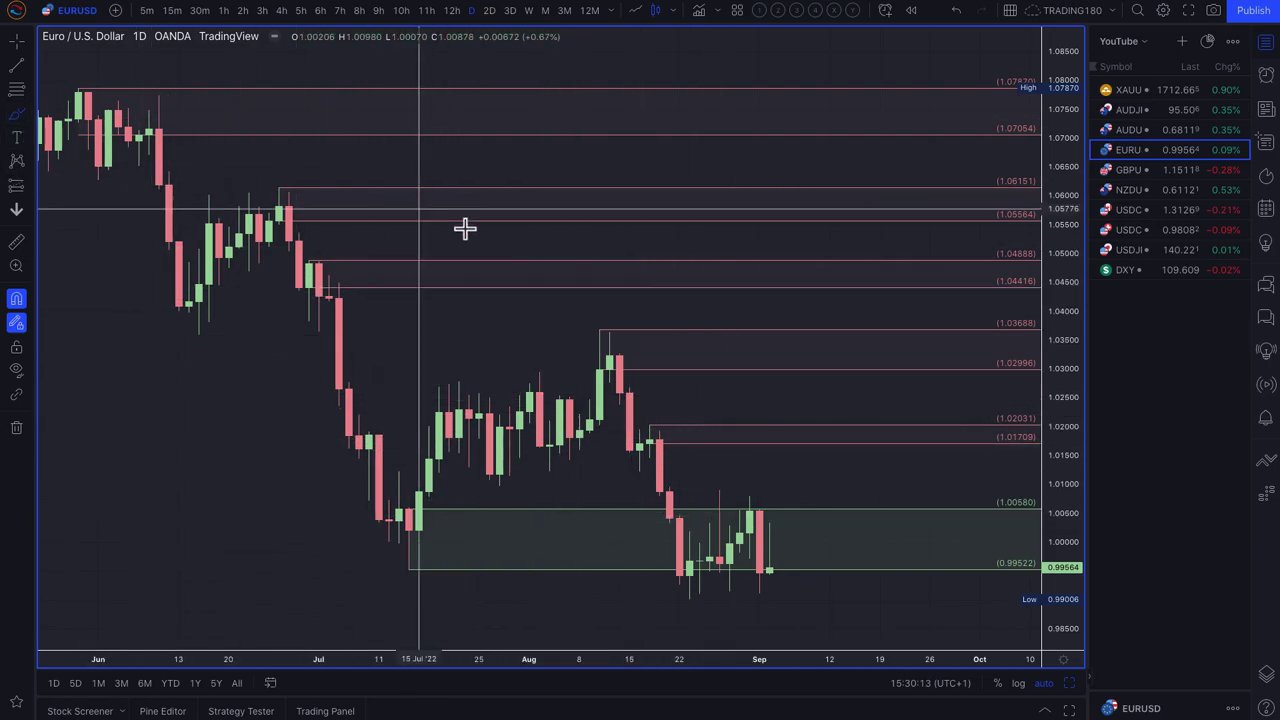
mouse_move(770, 516)
mouse_down()
mouse_move(797, 443)
mouse_move(857, 500)
mouse_move(870, 470)
mouse_up()
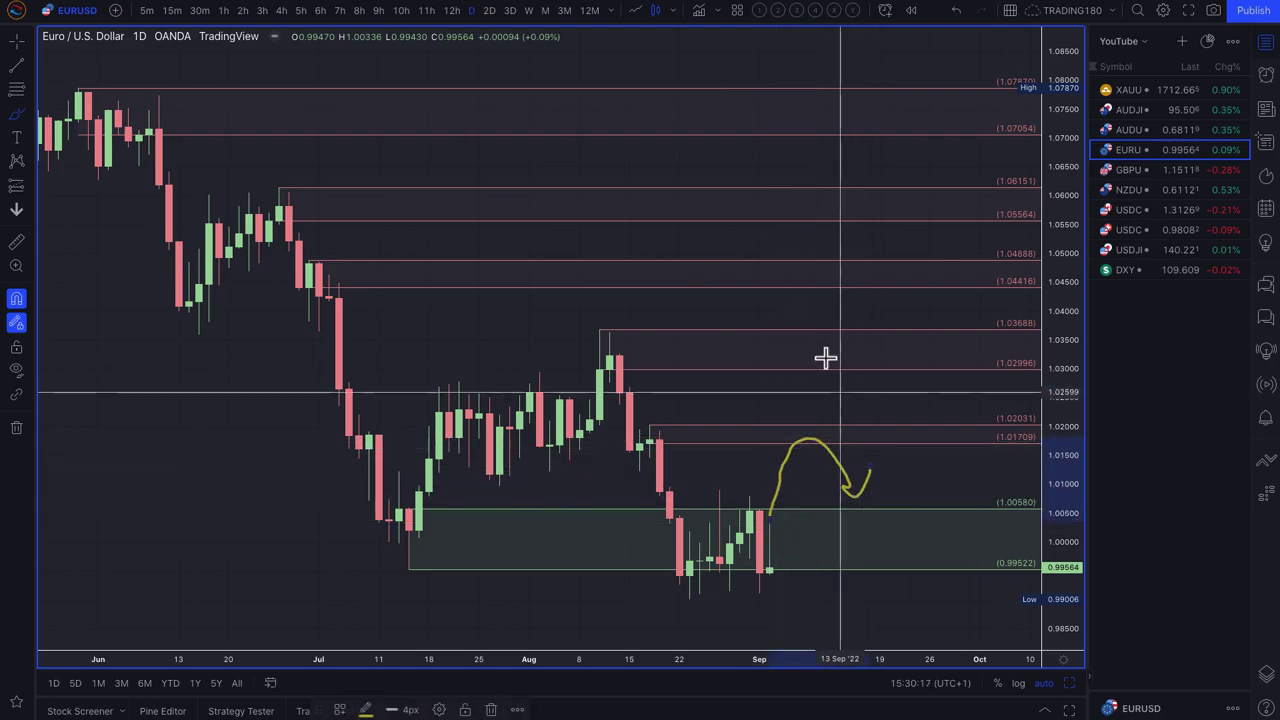
mouse_move(823, 351)
mouse_down()
mouse_move(860, 423)
mouse_move(881, 398)
mouse_up()
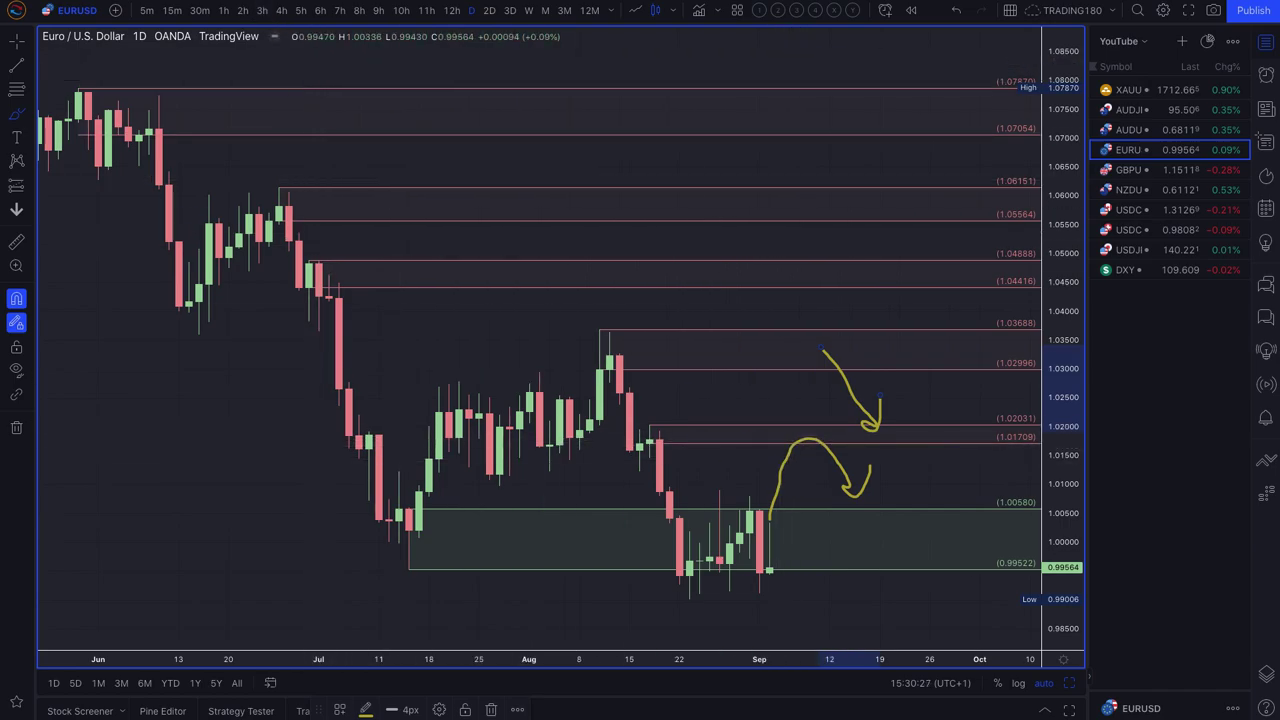
- Highlight the 'ECB Still Seen Playing Catch-Up' headline and its inflation outlook bullet
click(300, 8)
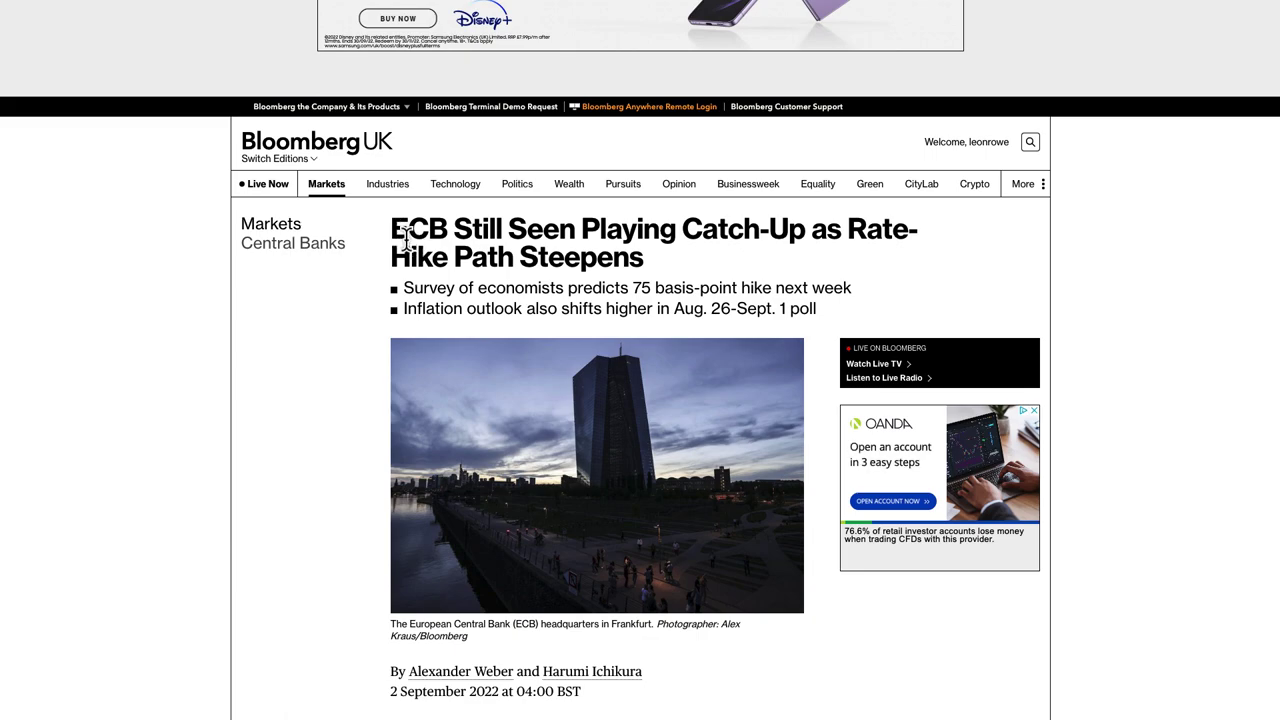
drag(393, 233, 658, 292)
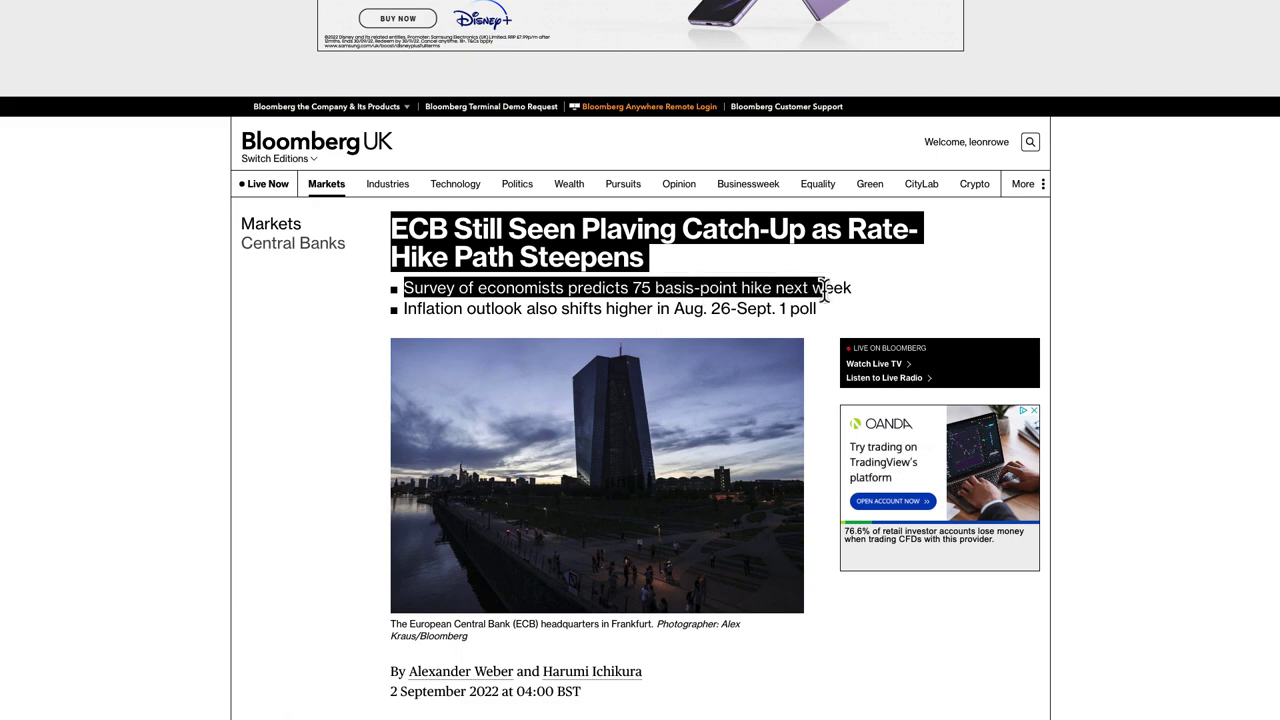
drag(409, 310, 516, 312)
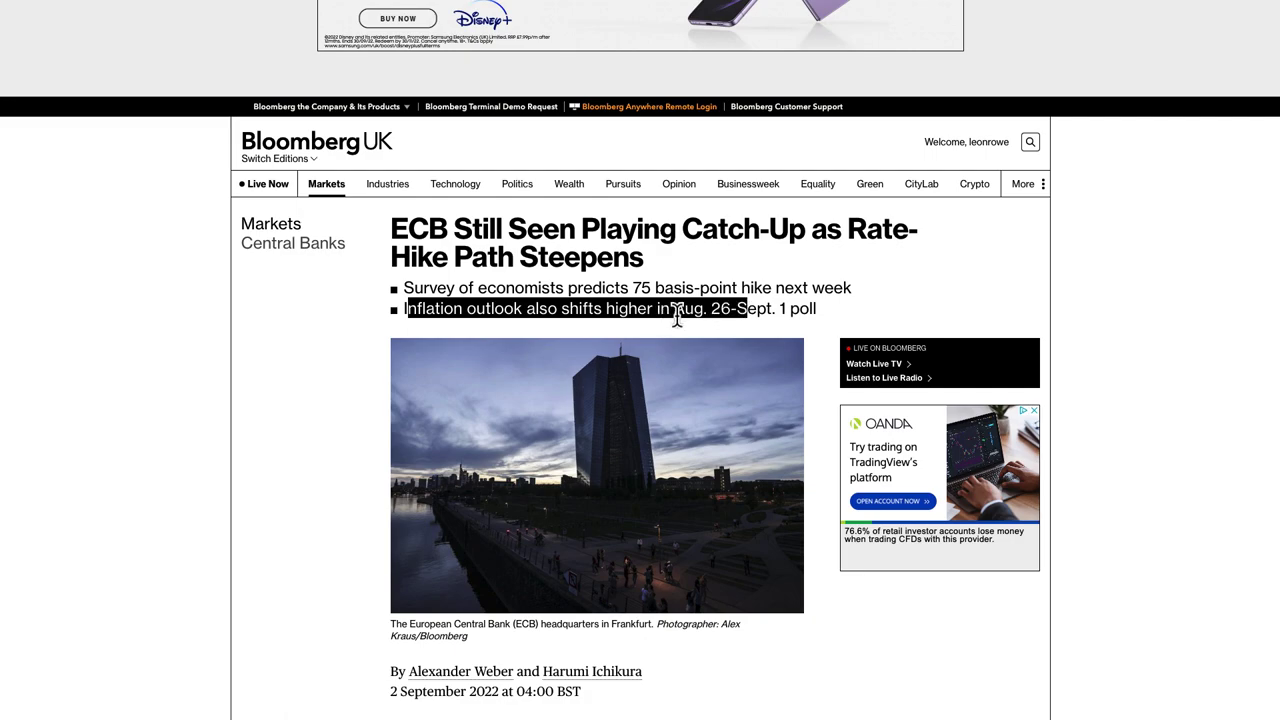
scroll(801, 324, down, 5)
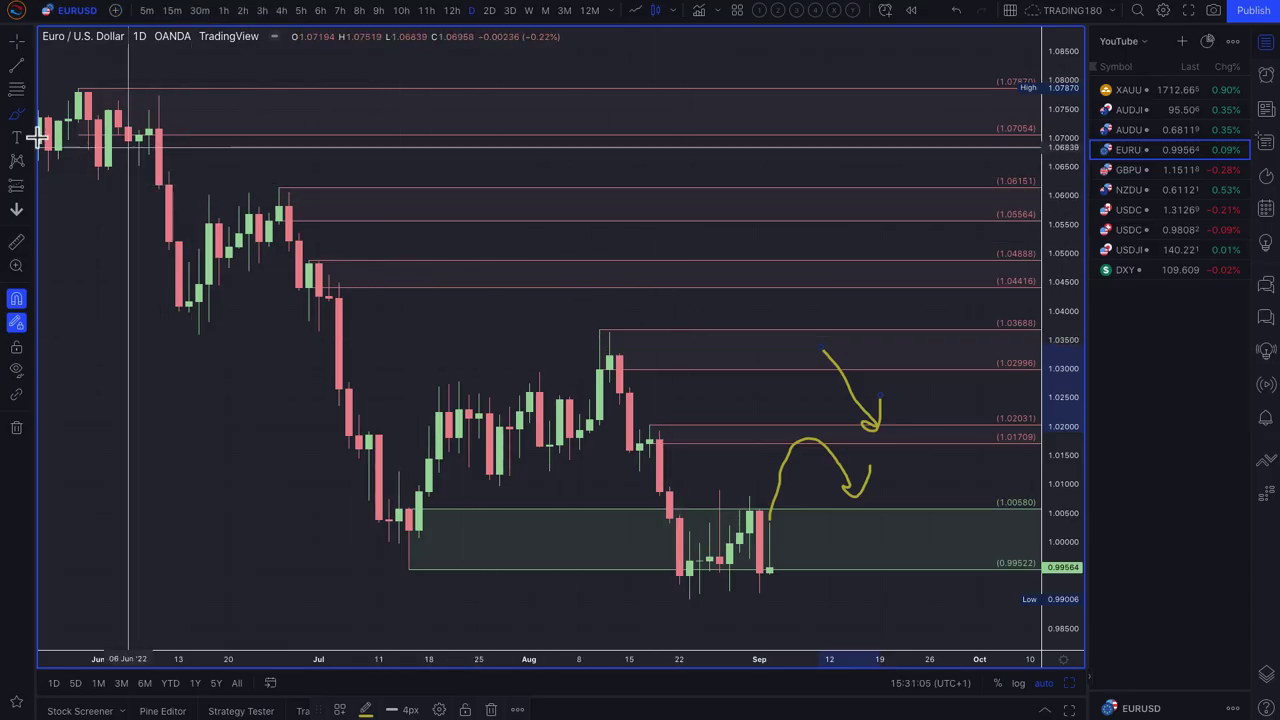
- Select the Brush tool and undo the second yellow curved arrow with Ctrl+Z
click(18, 118)
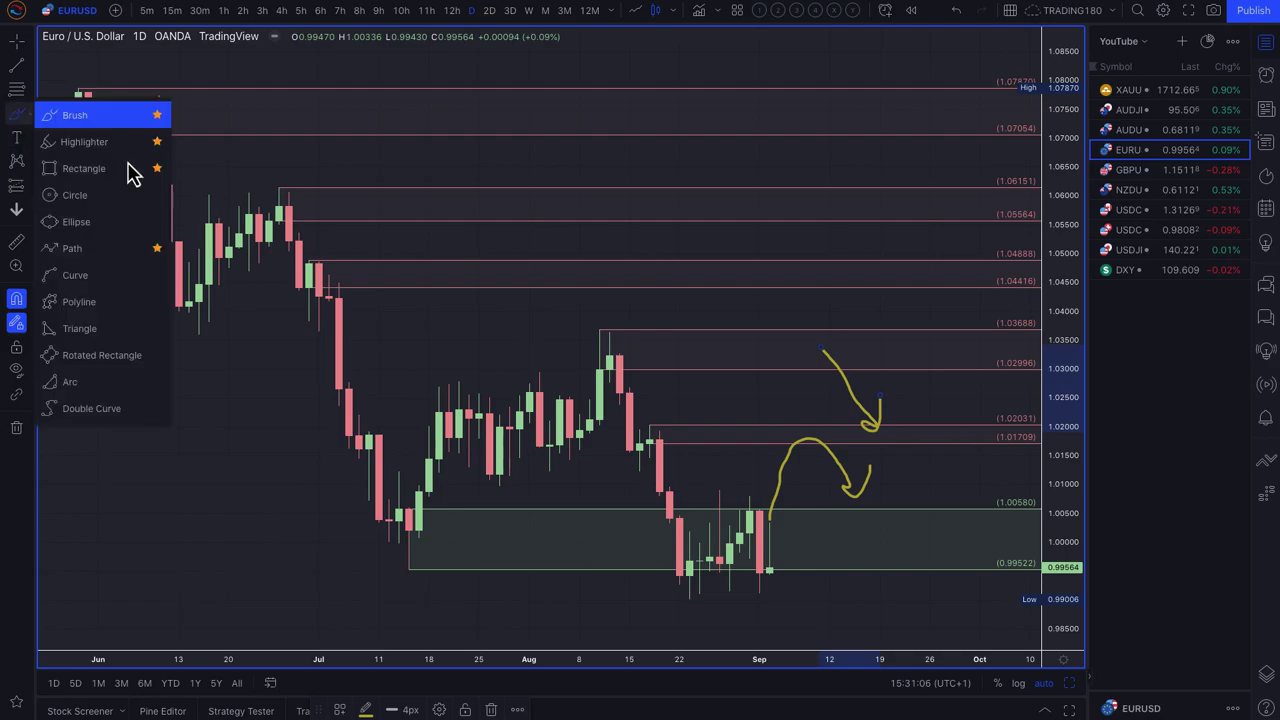
click(84, 118)
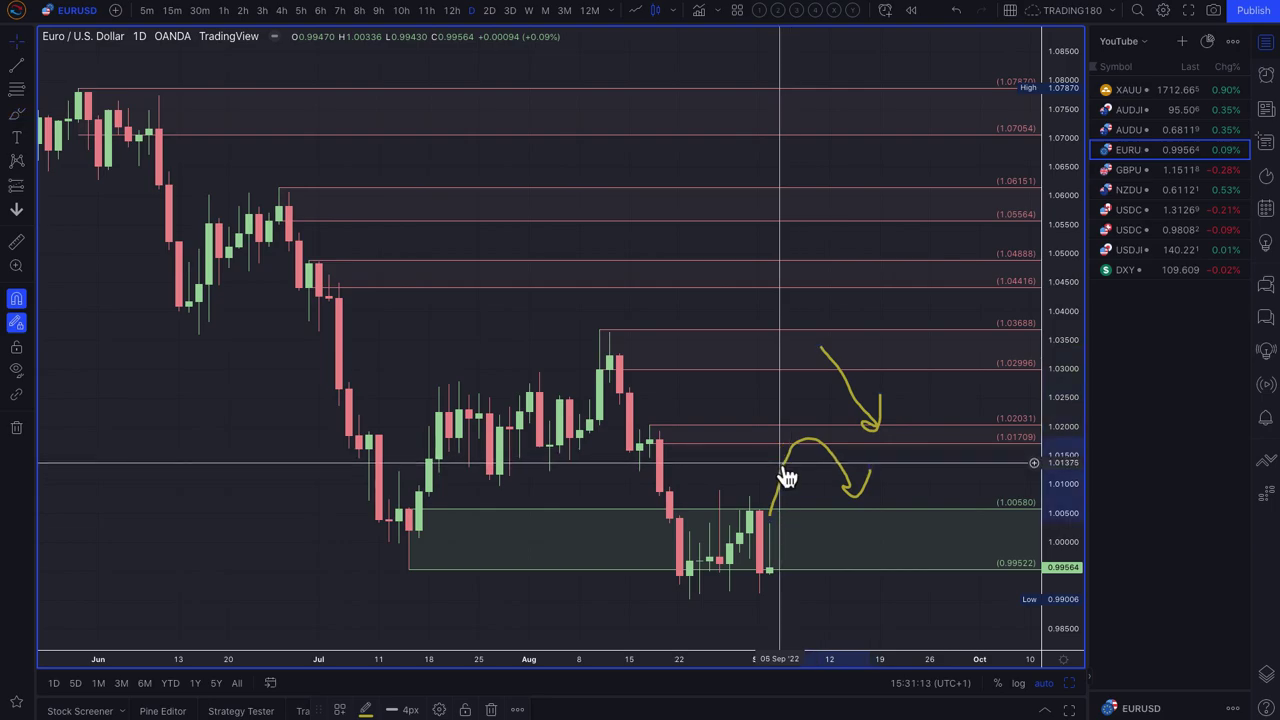
key(ctrl+z)
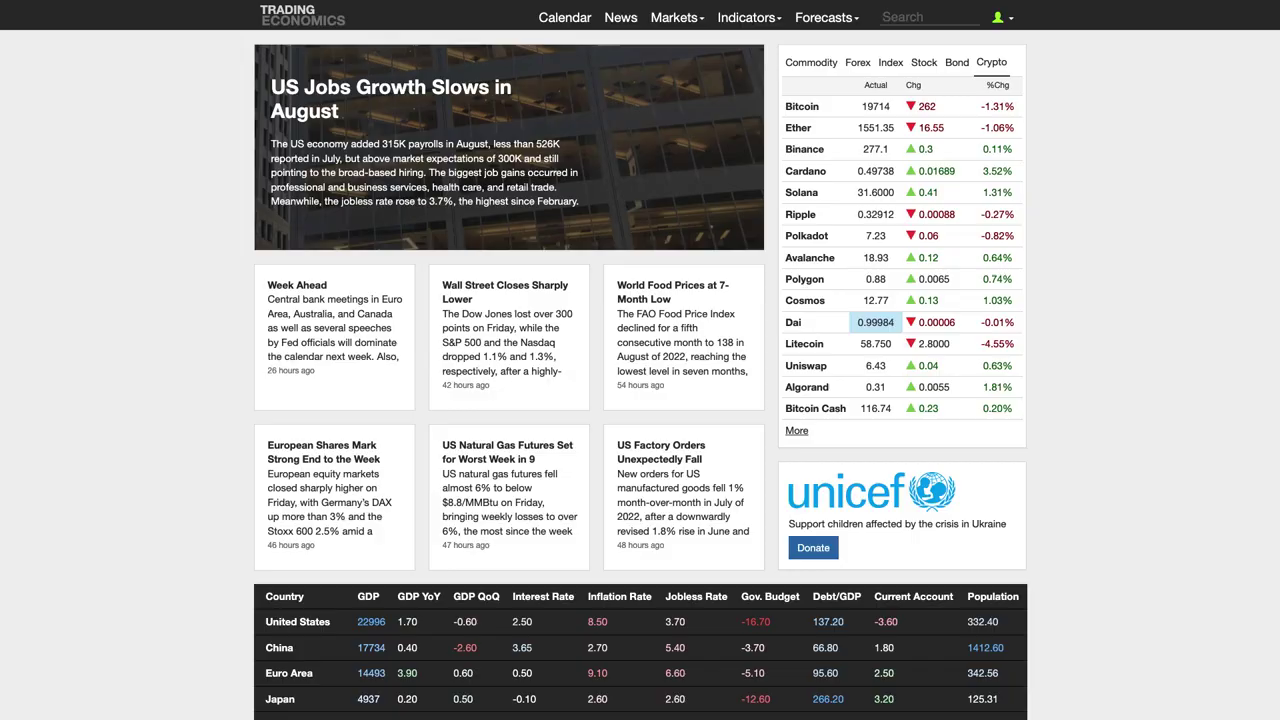
- Open the Trading Economics Week Ahead article and highlight the Germany gas pipeline line
click(130, 1)
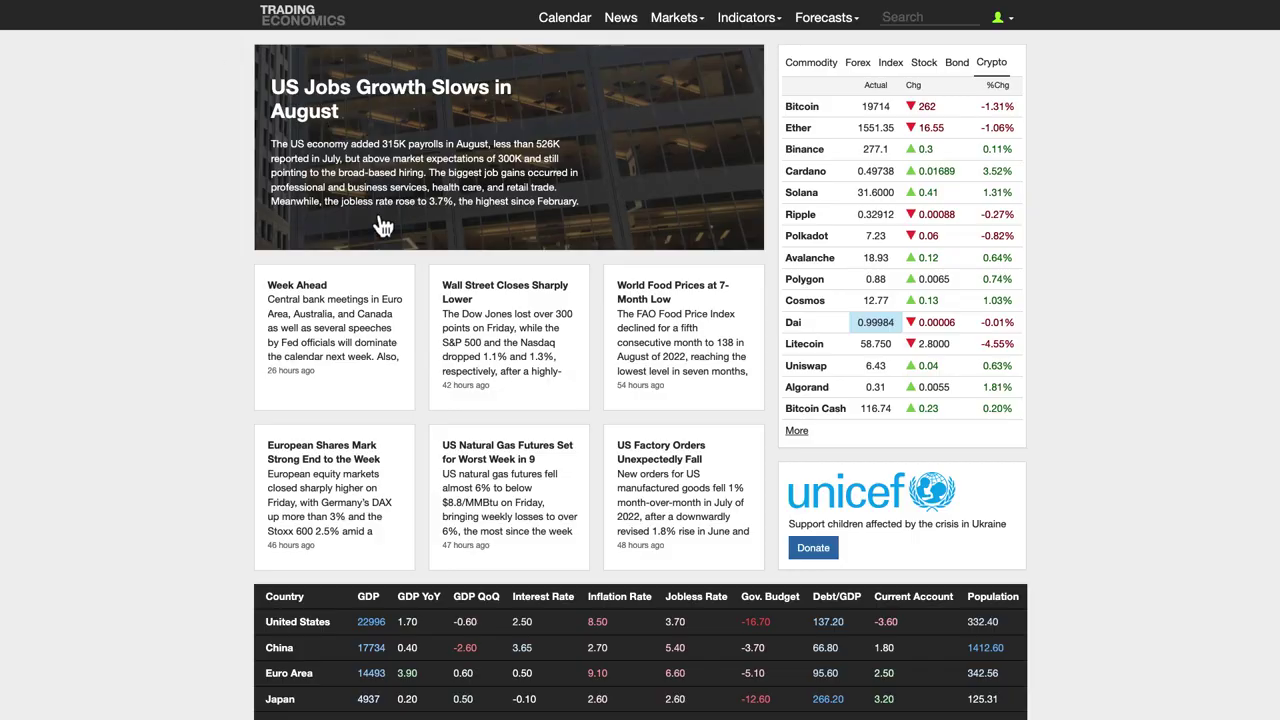
click(298, 295)
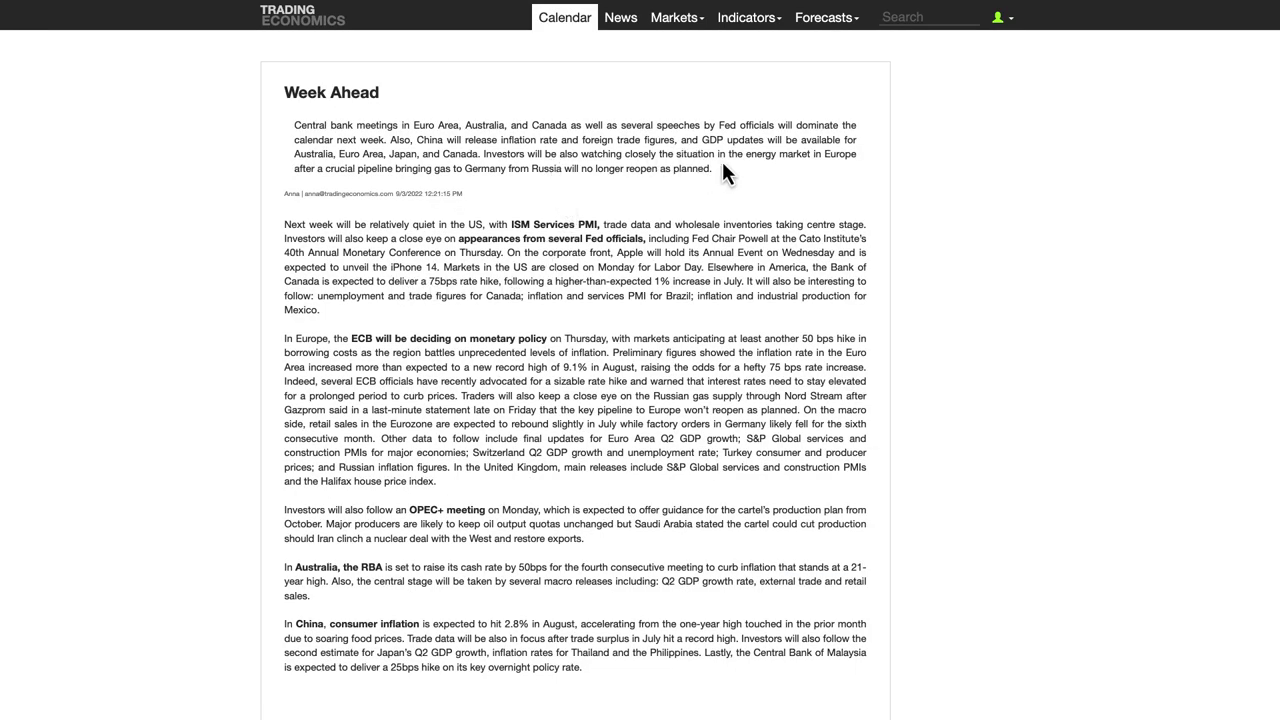
drag(676, 156, 826, 176)
click(796, 157)
drag(395, 170, 698, 175)
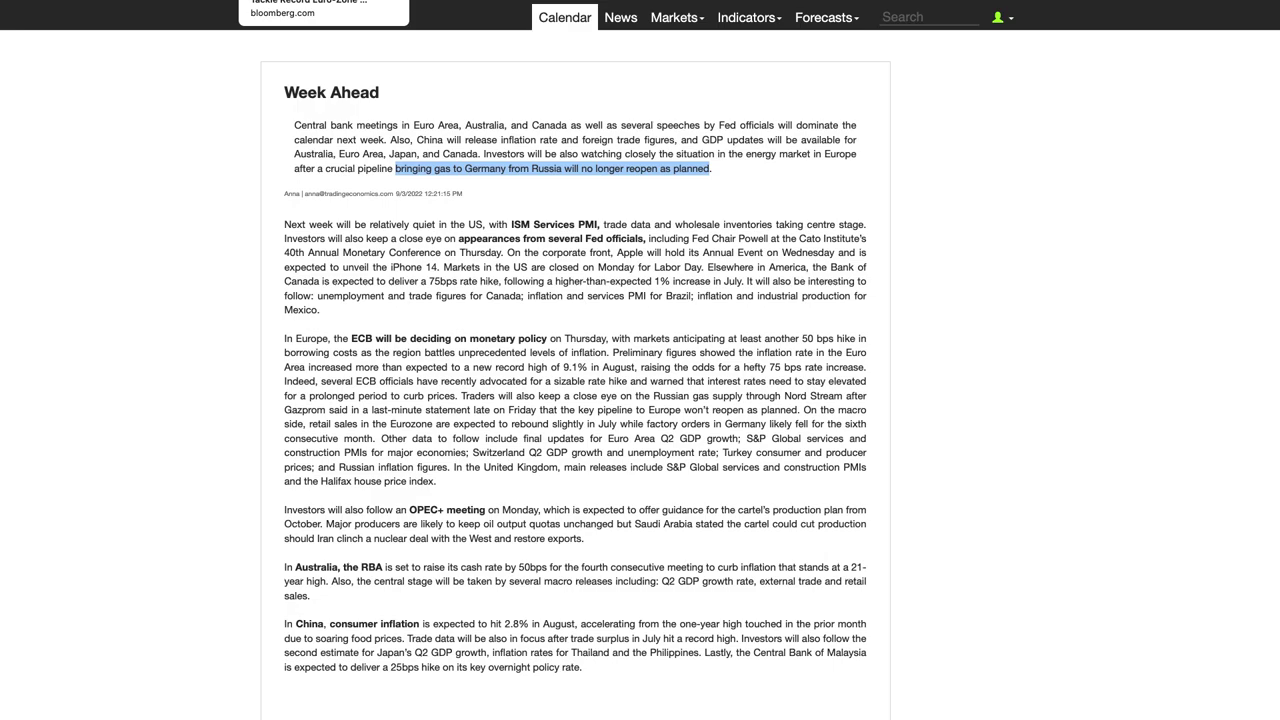
- Review the Bloomberg ECB article and highlight its two summary bullets forecasting a 75 basis-point hike
click(323, 2)
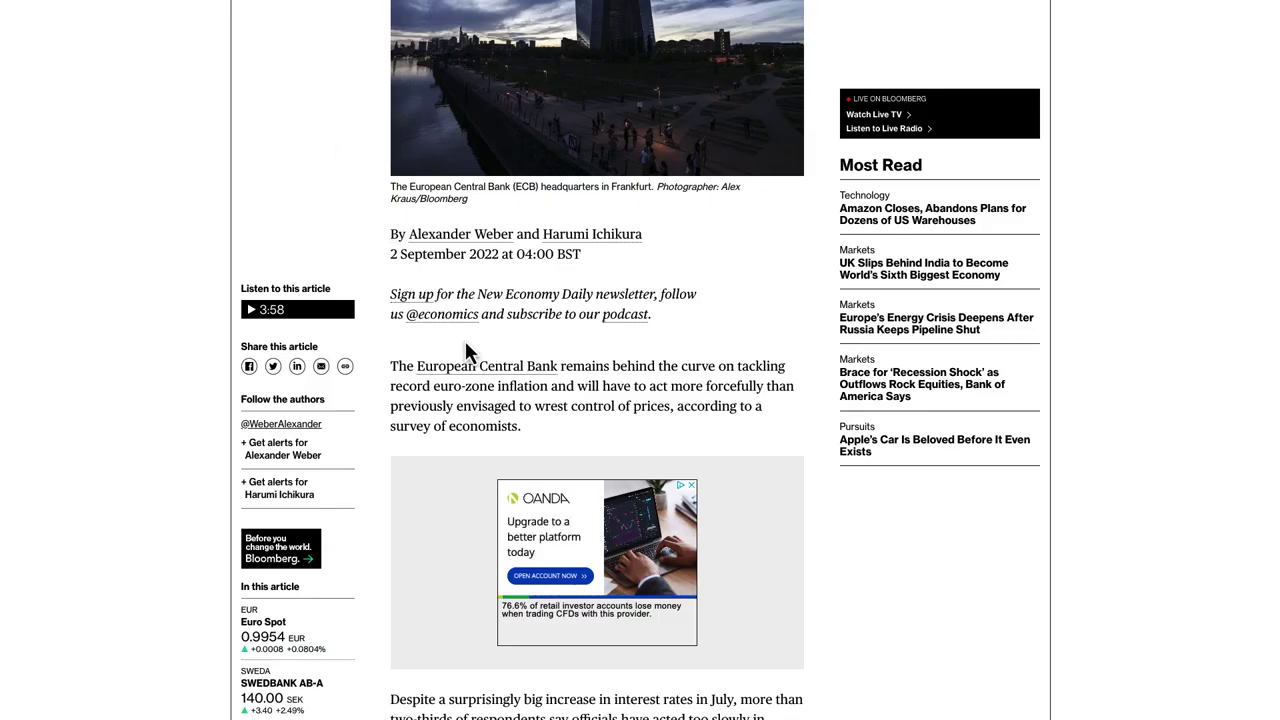
scroll(465, 341, down, 2)
scroll(466, 345, down, 1)
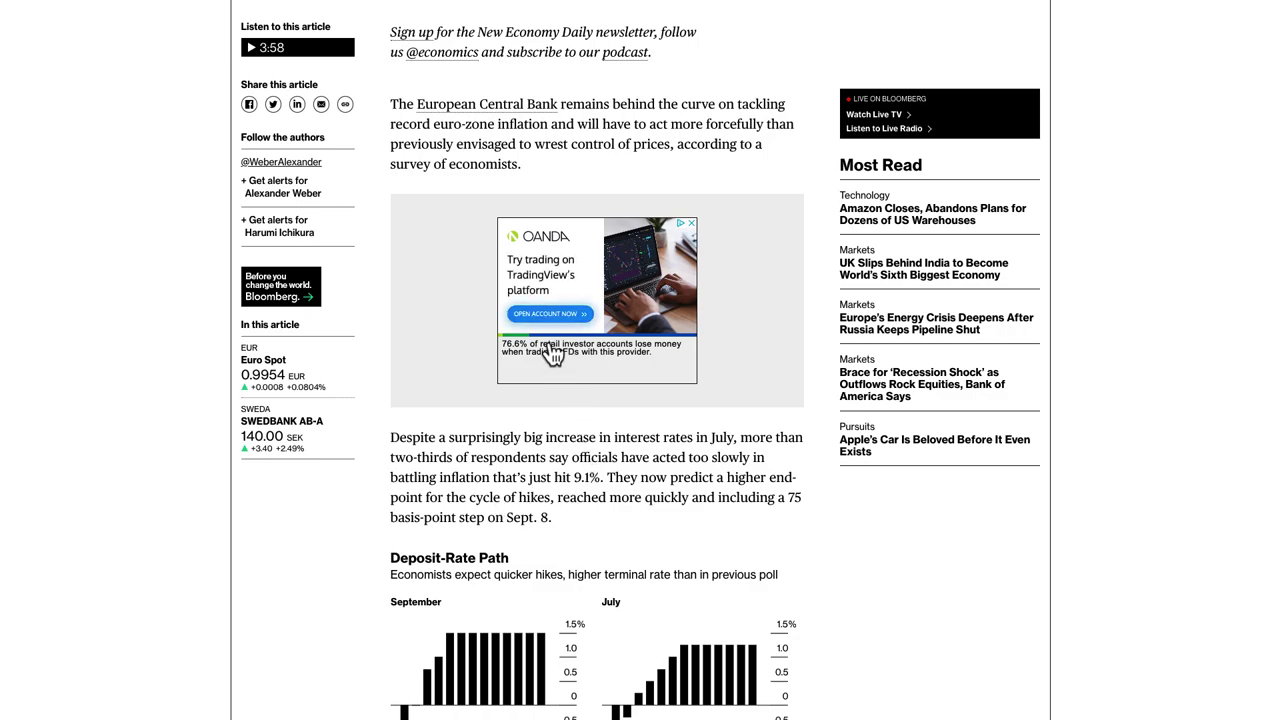
scroll(548, 176, up, 5)
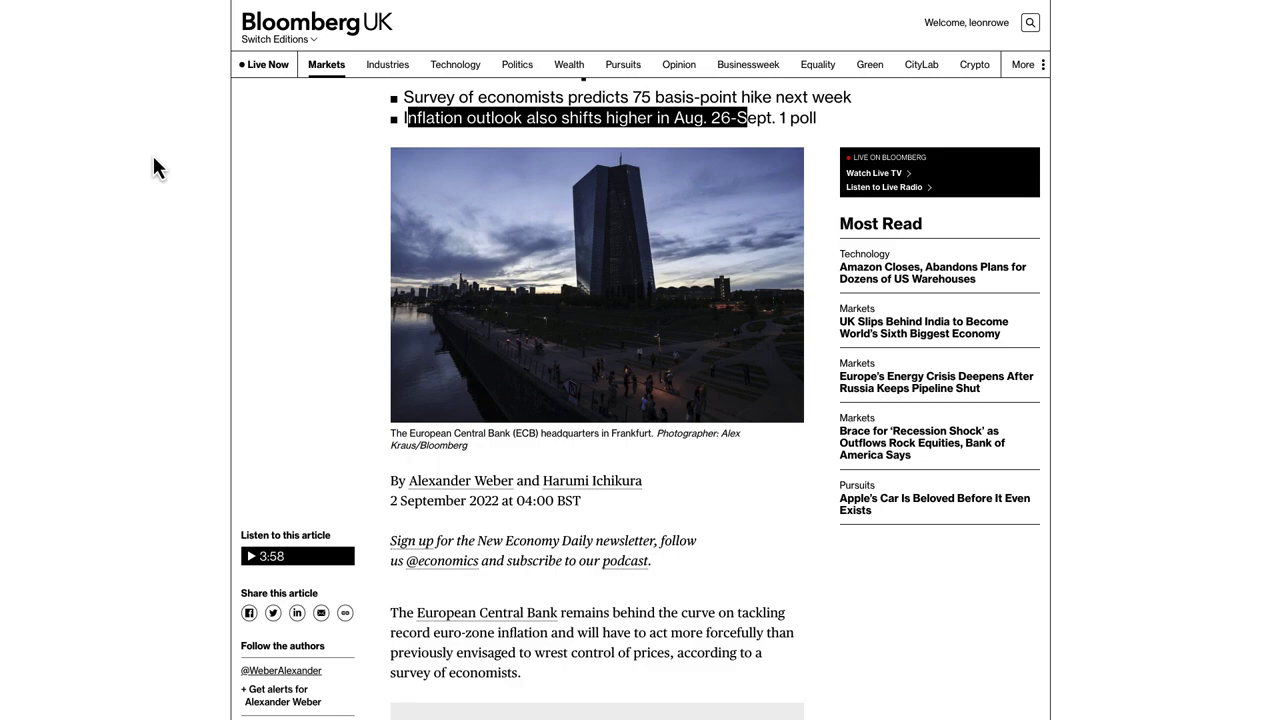
click(405, 97)
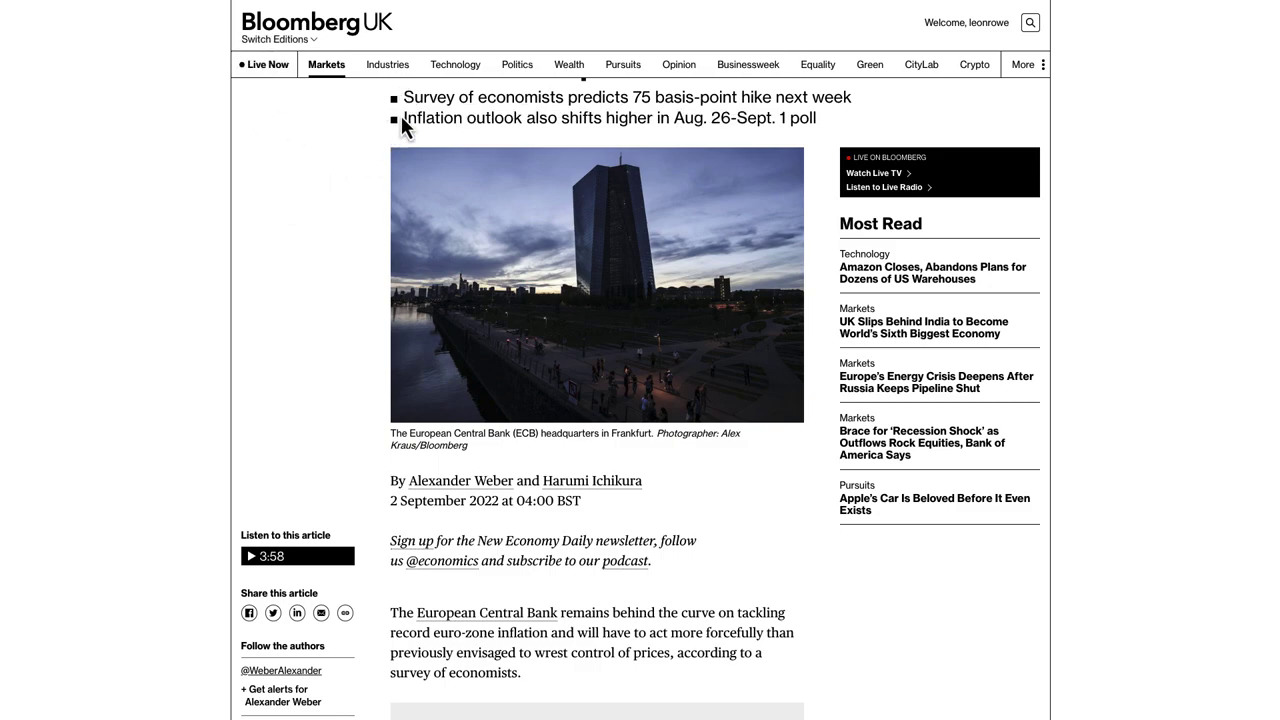
drag(405, 97, 832, 130)
click(114, 177)
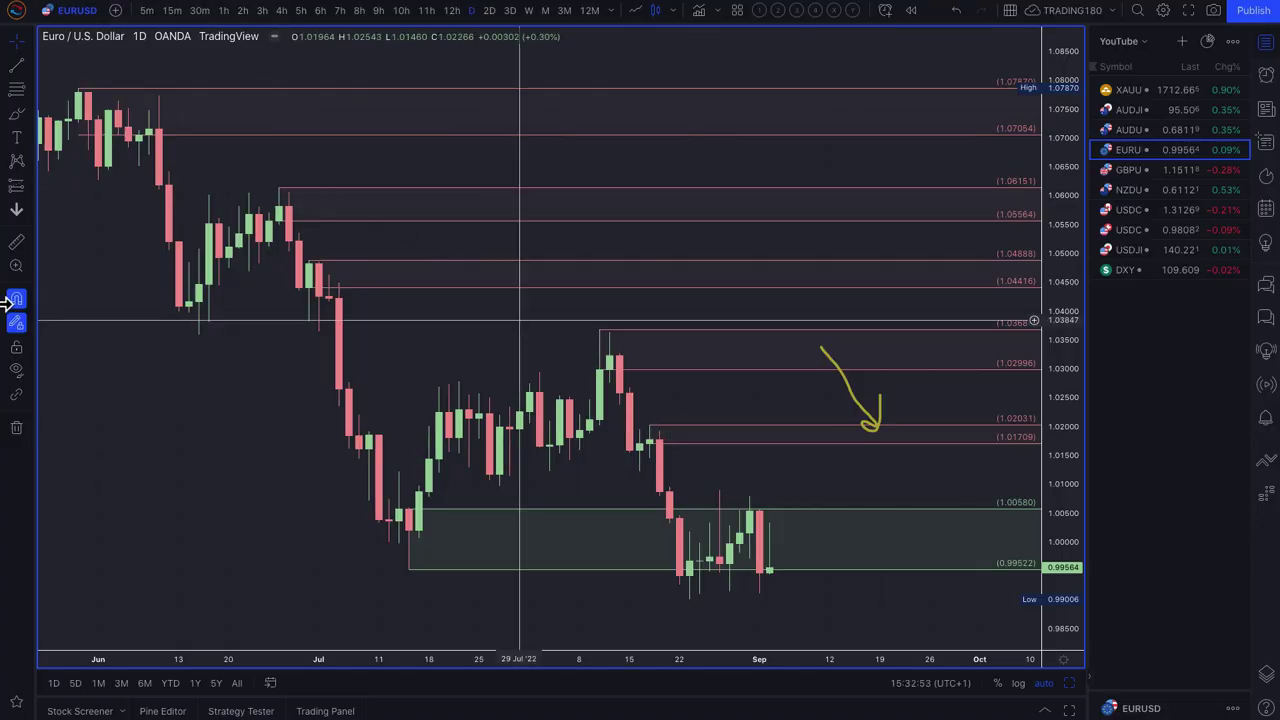
- Brush two EUR/USD projections: a rise toward 1.02 then a drop, and a fall below 0.985
click(16, 118)
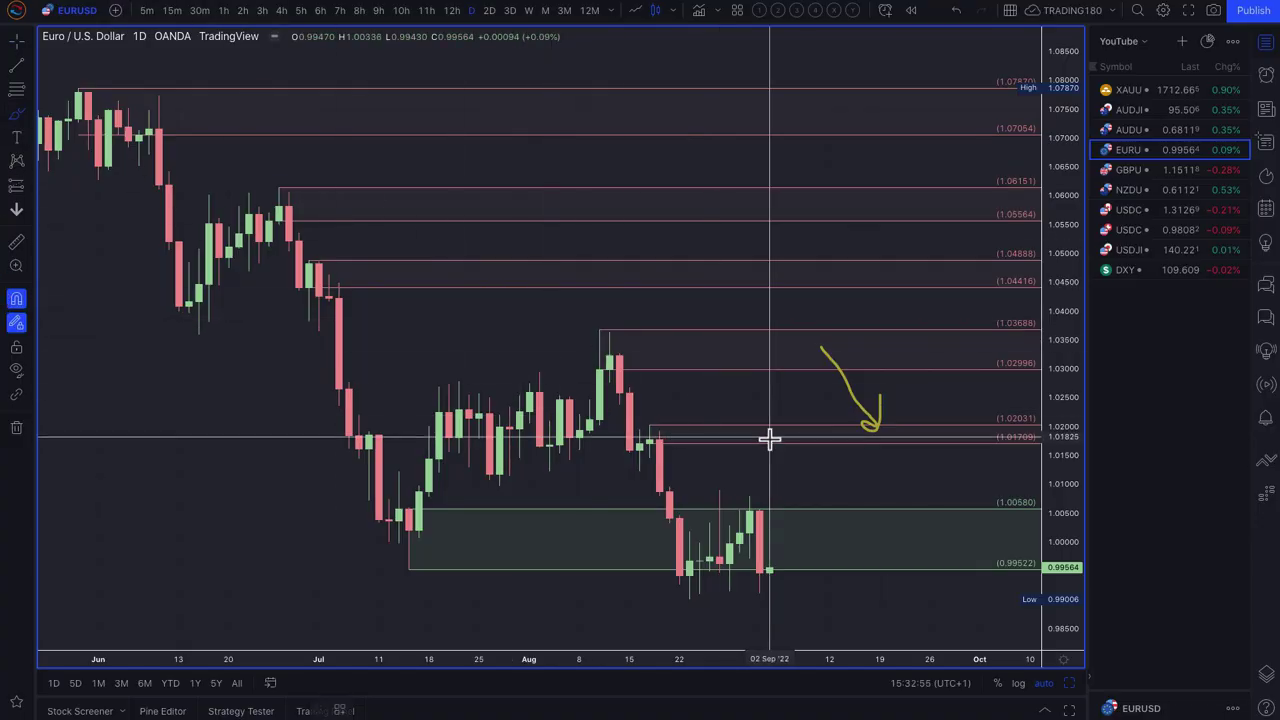
mouse_move(767, 570)
mouse_down()
mouse_move(828, 428)
mouse_move(863, 549)
mouse_move(877, 509)
mouse_up()
scroll(811, 589, down, 2)
scroll(811, 589, down, 2)
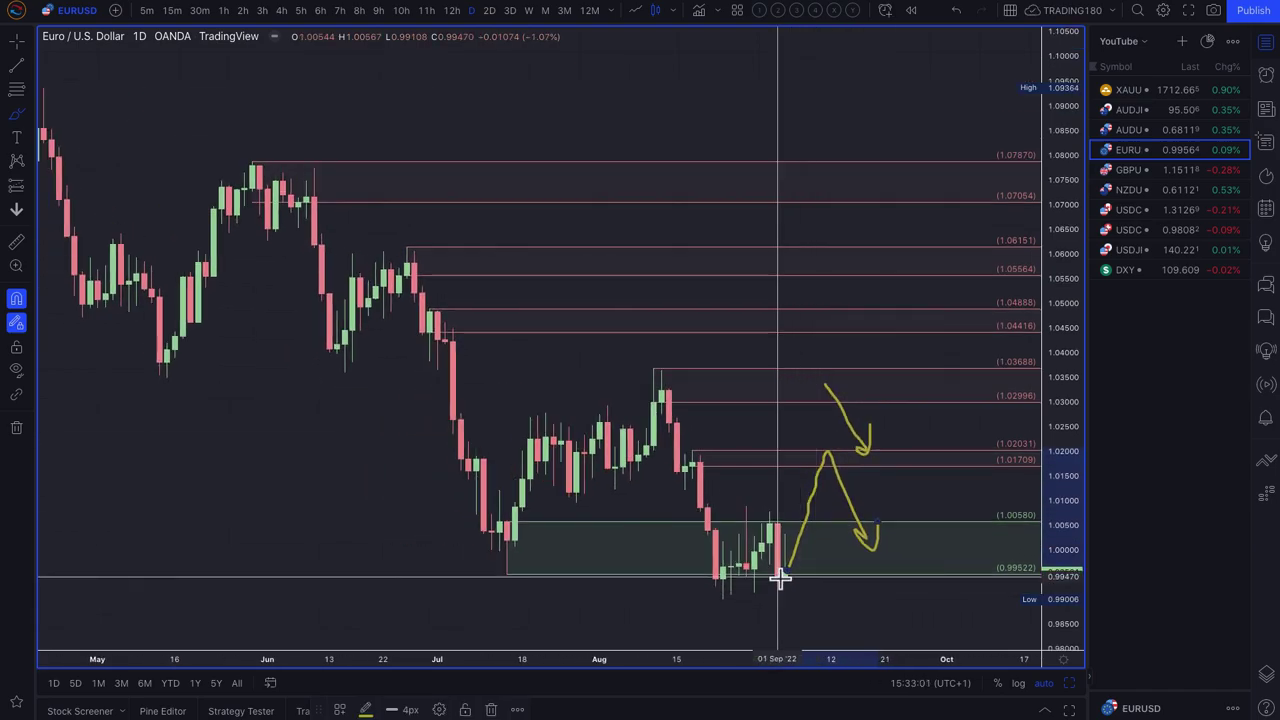
mouse_move(785, 576)
mouse_down()
mouse_move(815, 645)
mouse_move(846, 562)
mouse_move(874, 623)
mouse_move(903, 614)
mouse_up()
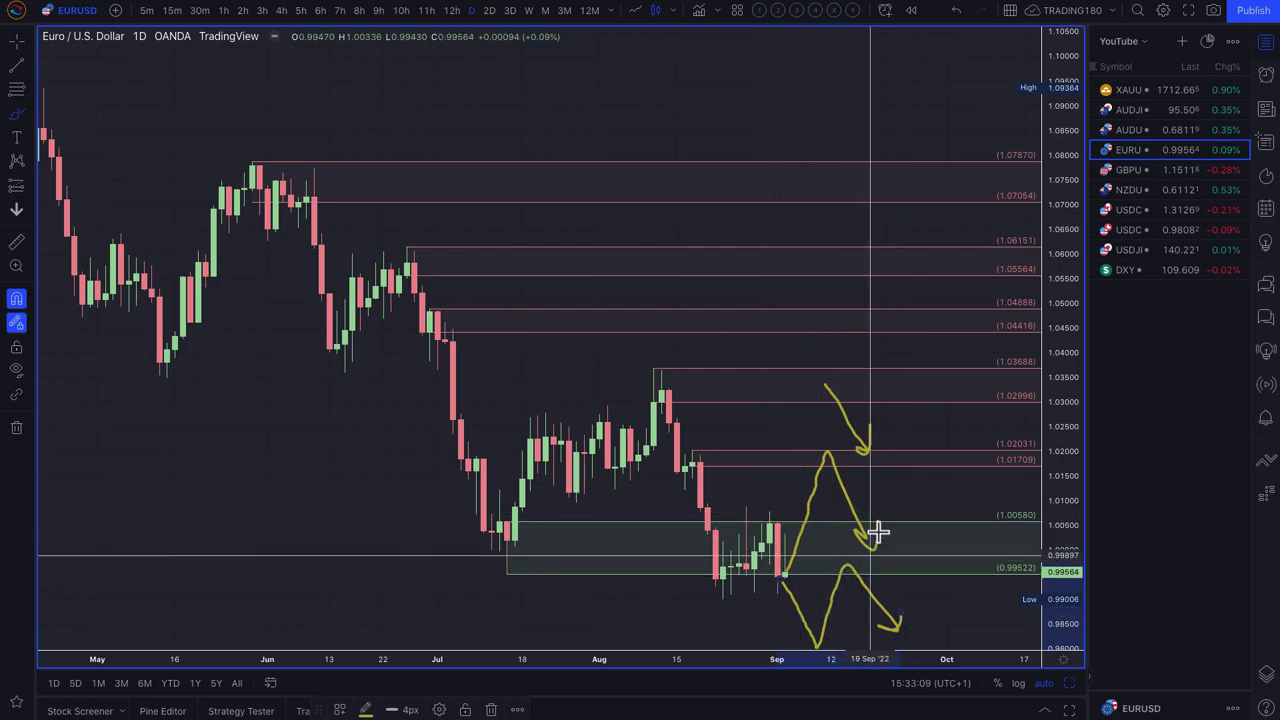
scroll(791, 459, down, 1)
scroll(793, 461, up, 2)
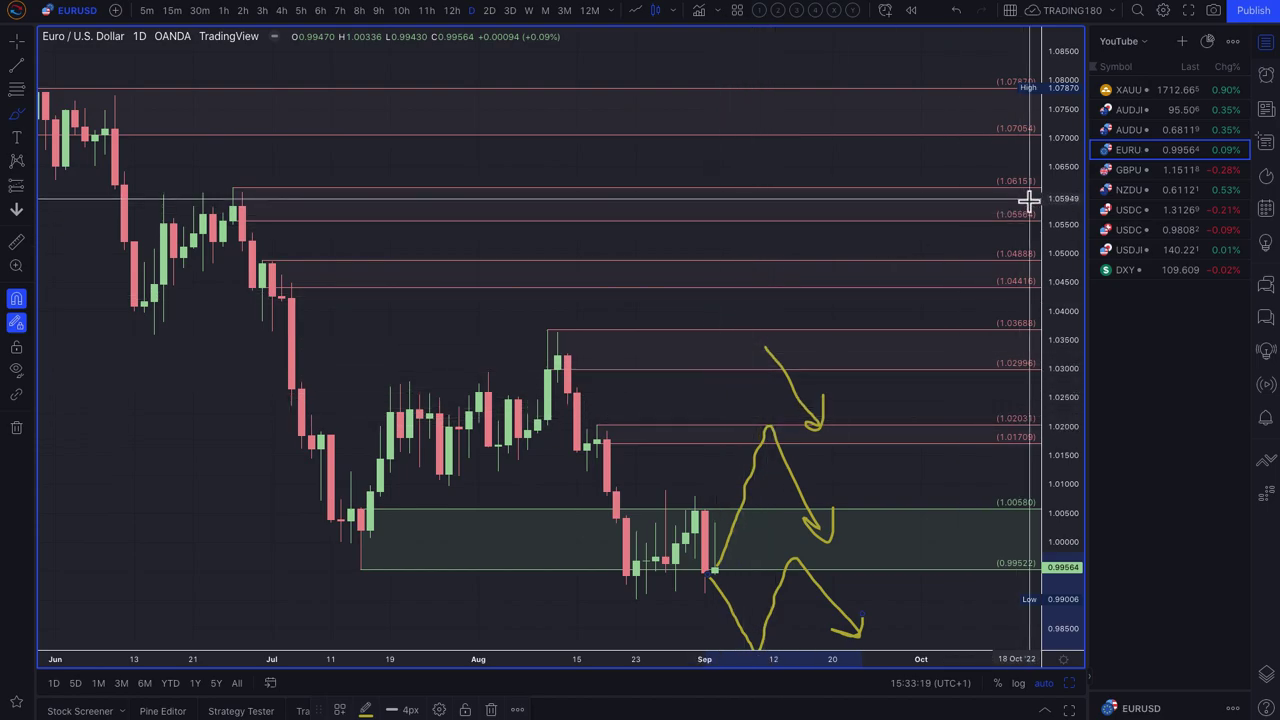
- On AUD/USD, delete the upper green zone, sketch a dip-and-rally arrow, and circle the July lows
click(1135, 131)
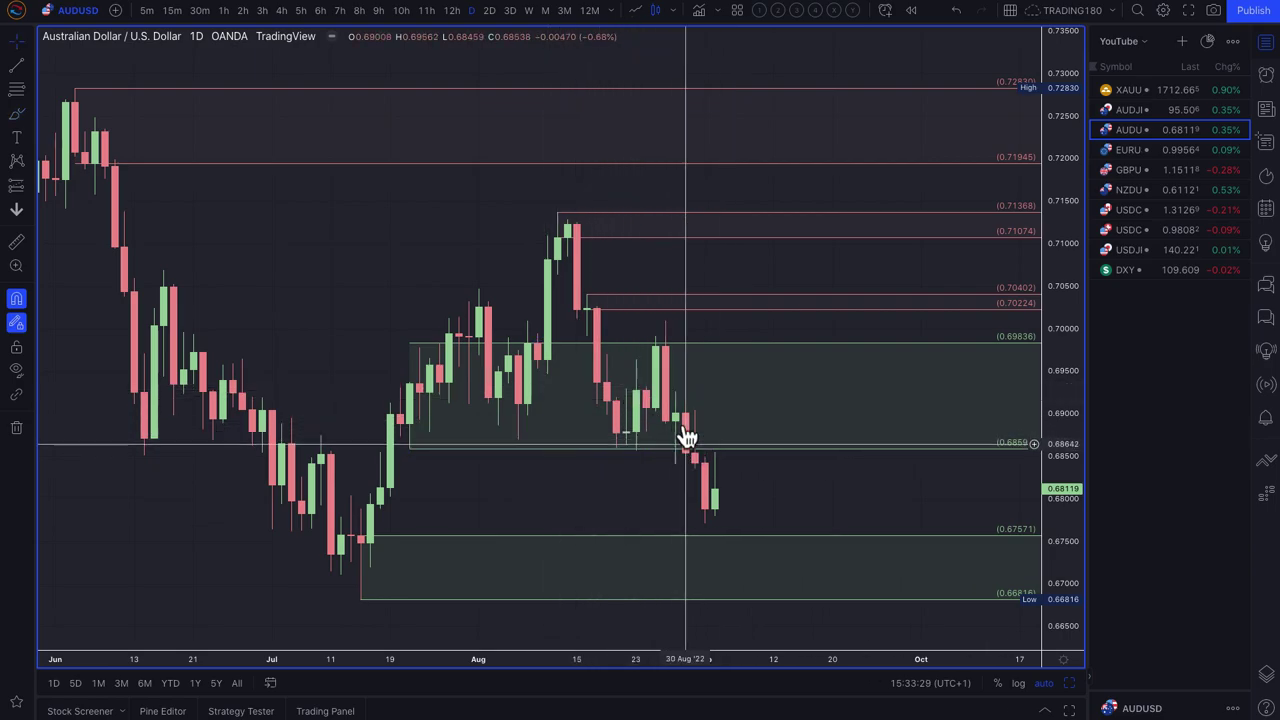
click(737, 449)
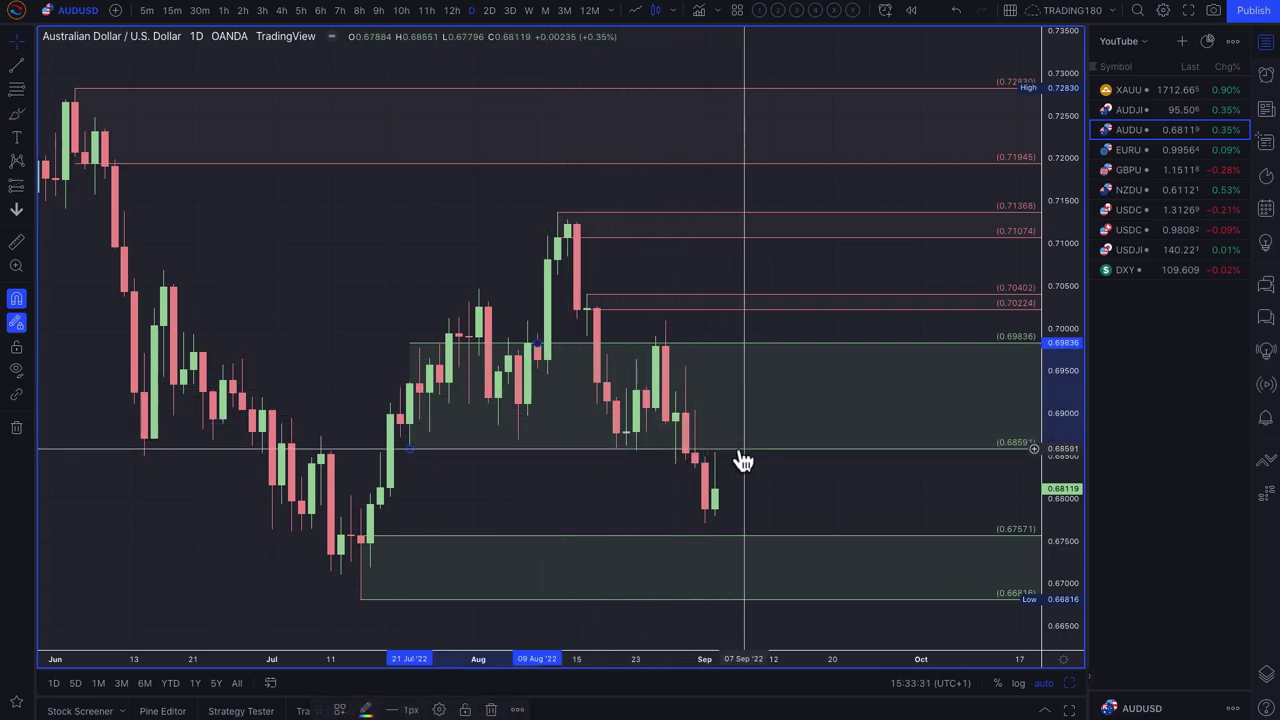
key(Delete)
click(15, 113)
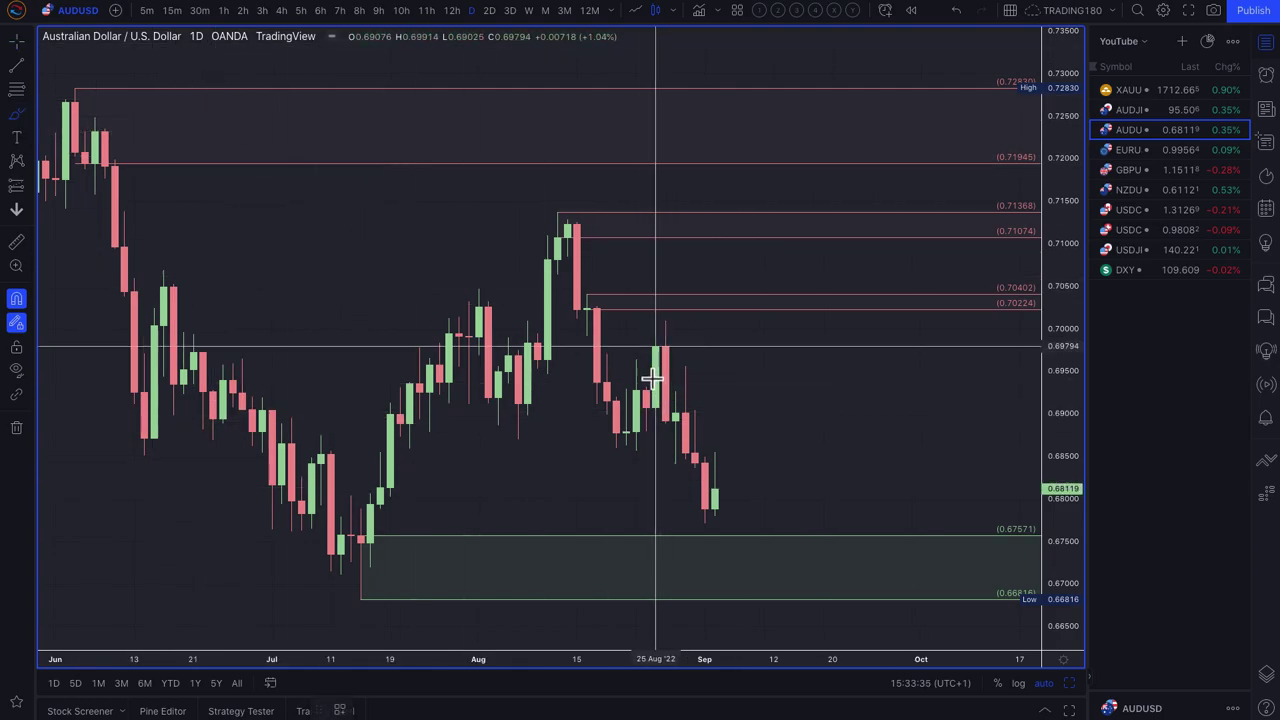
mouse_move(716, 510)
mouse_down()
mouse_move(752, 591)
mouse_move(808, 511)
mouse_move(846, 540)
mouse_up()
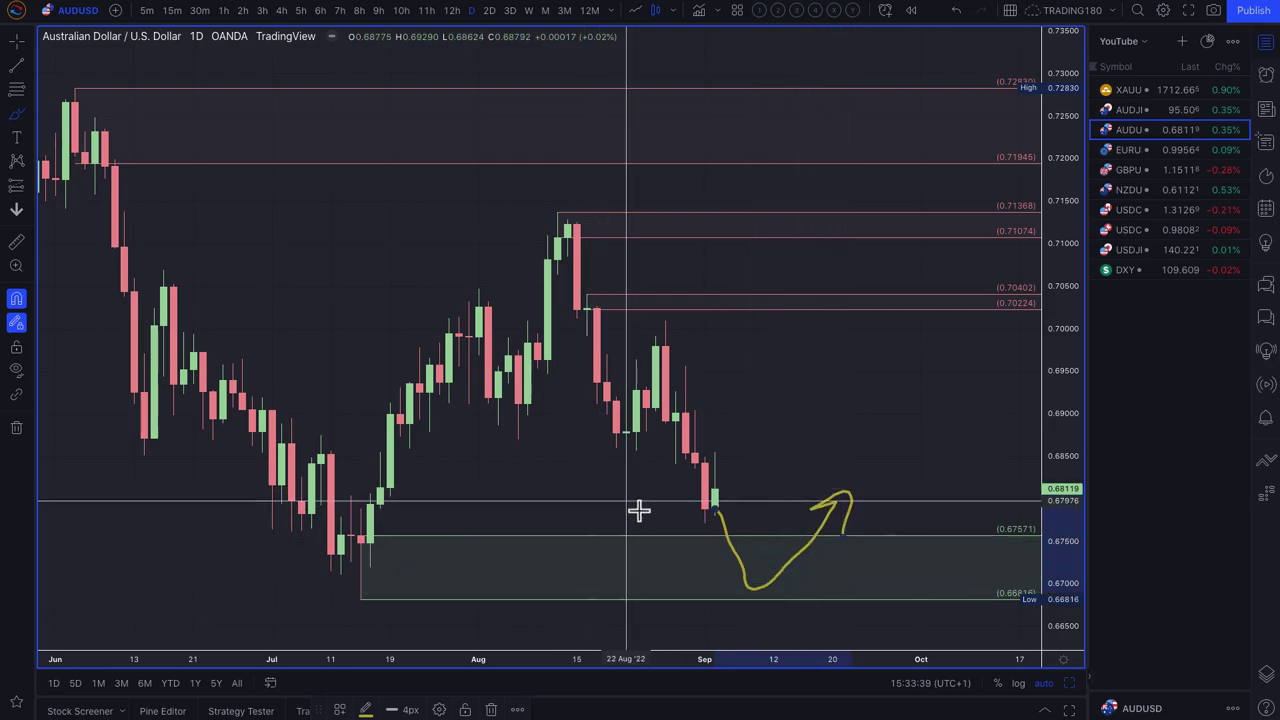
mouse_move(366, 537)
mouse_down()
mouse_move(323, 606)
mouse_move(345, 530)
mouse_up()
- Add horizontal lines at 0.68919 and 0.70092 to mark a new zone
click(16, 89)
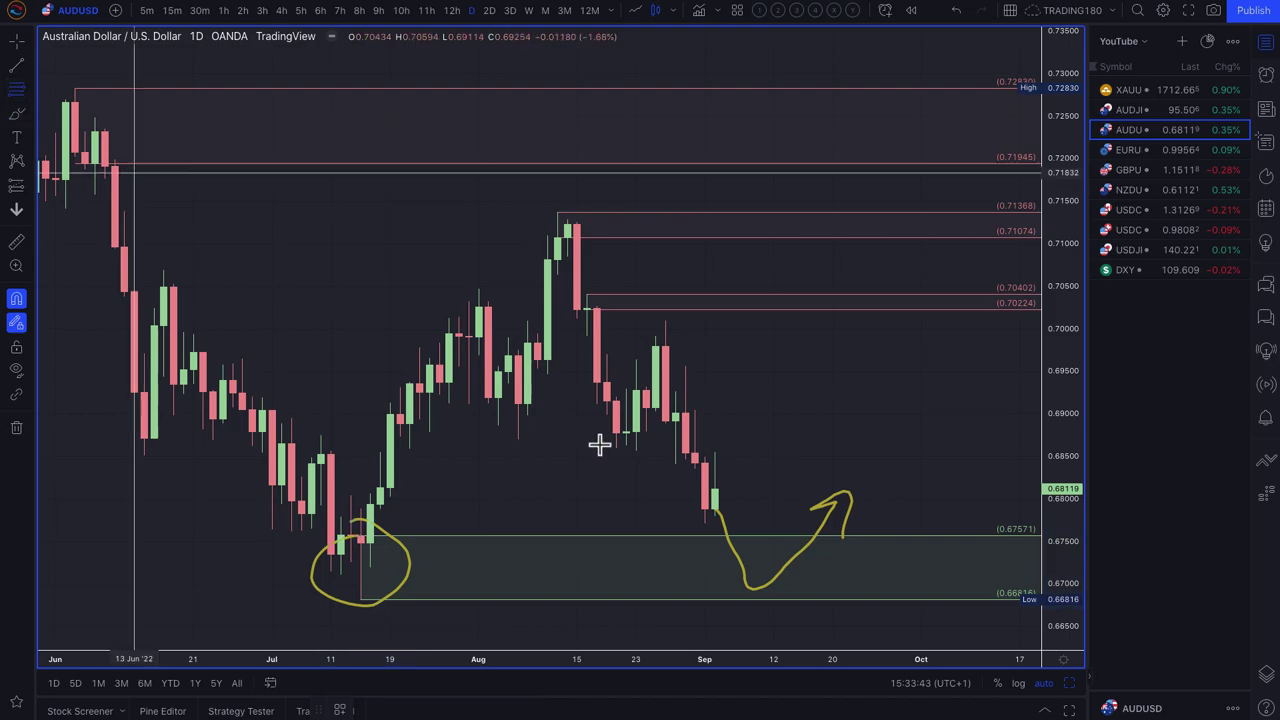
click(677, 421)
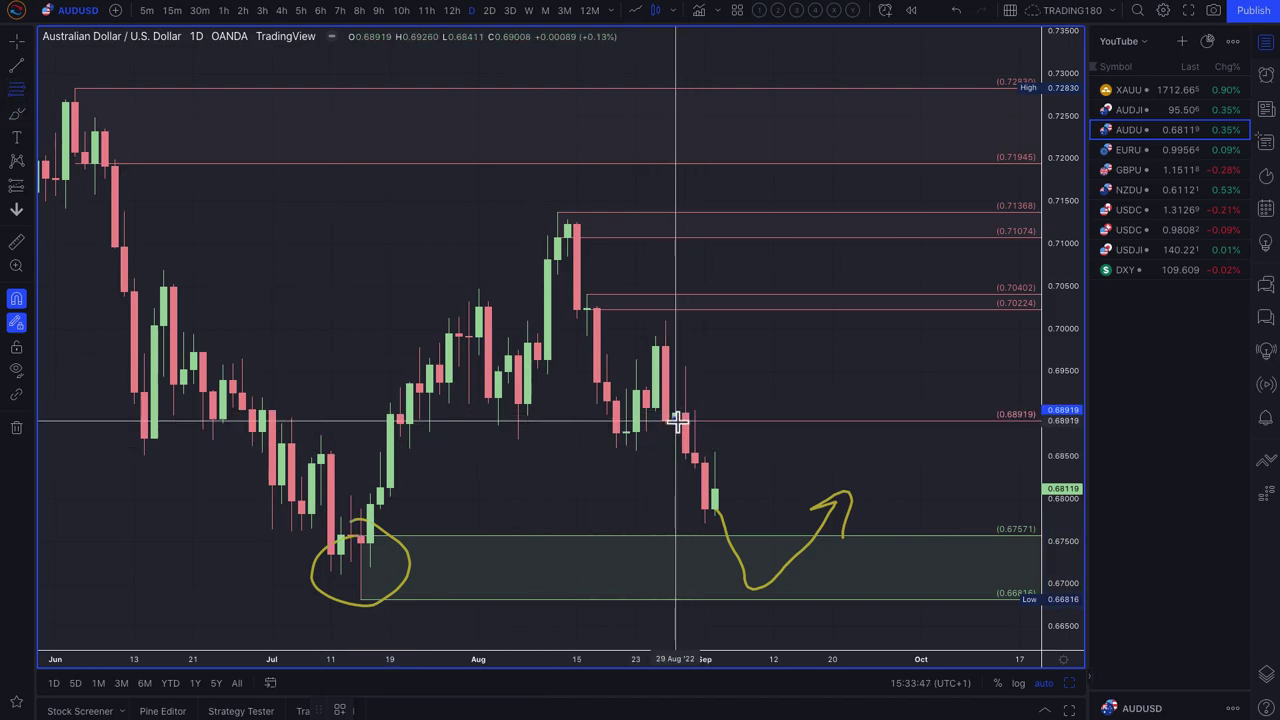
click(664, 325)
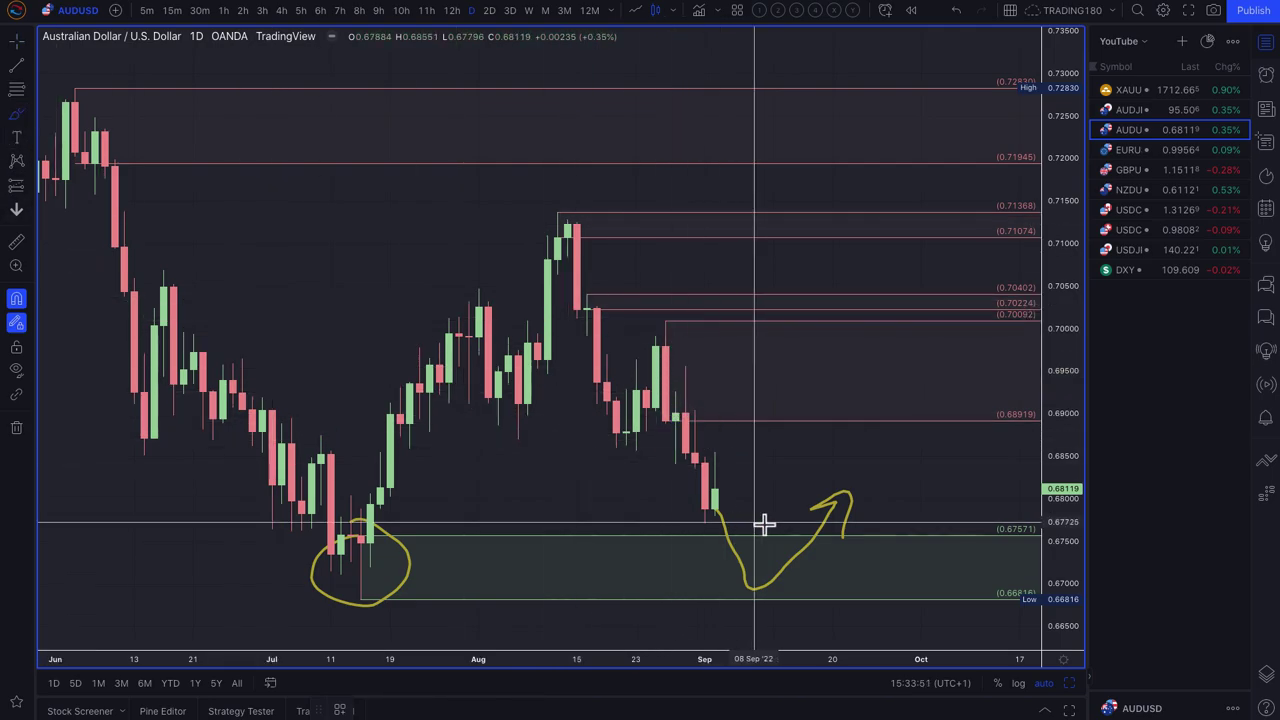
click(753, 488)
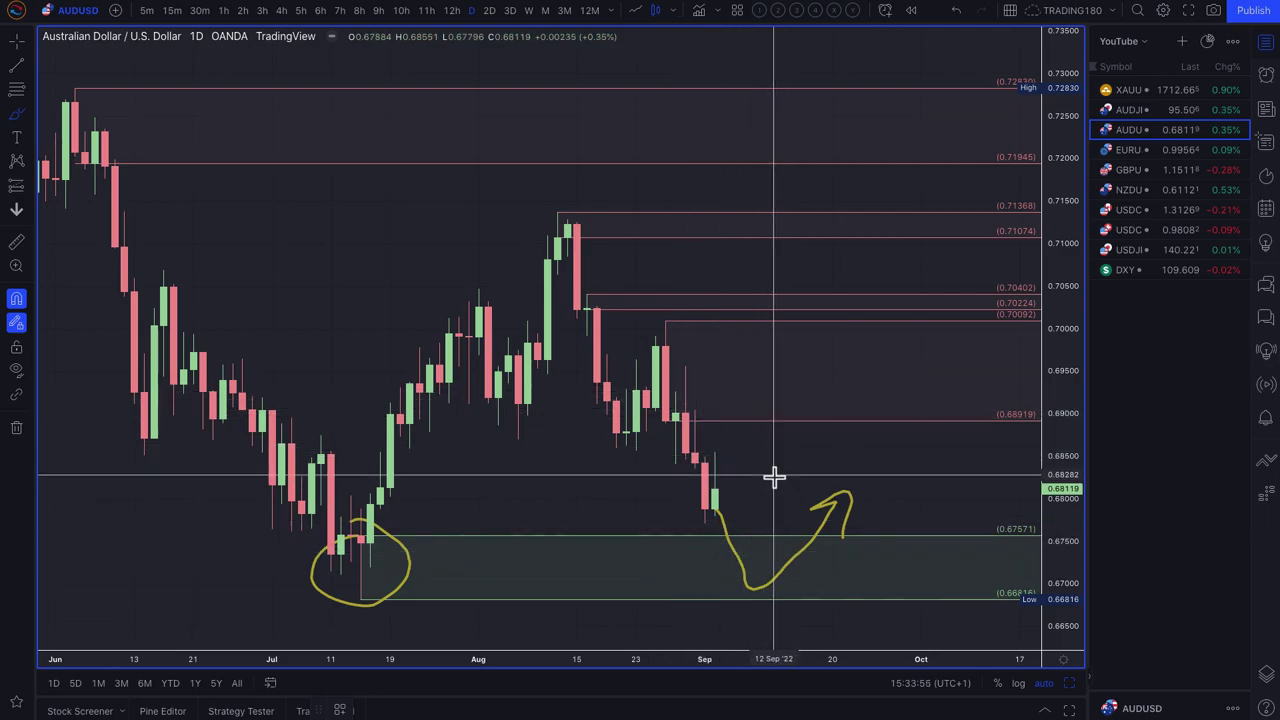
scroll(774, 491, down, 3)
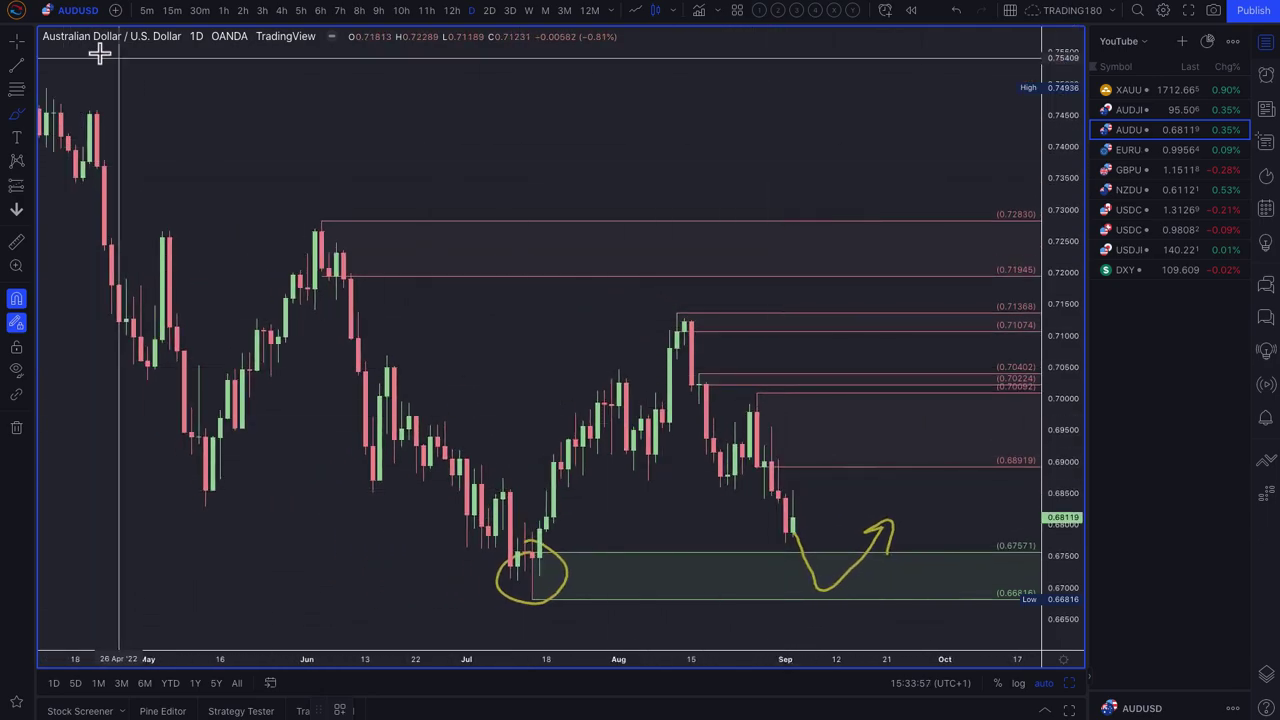
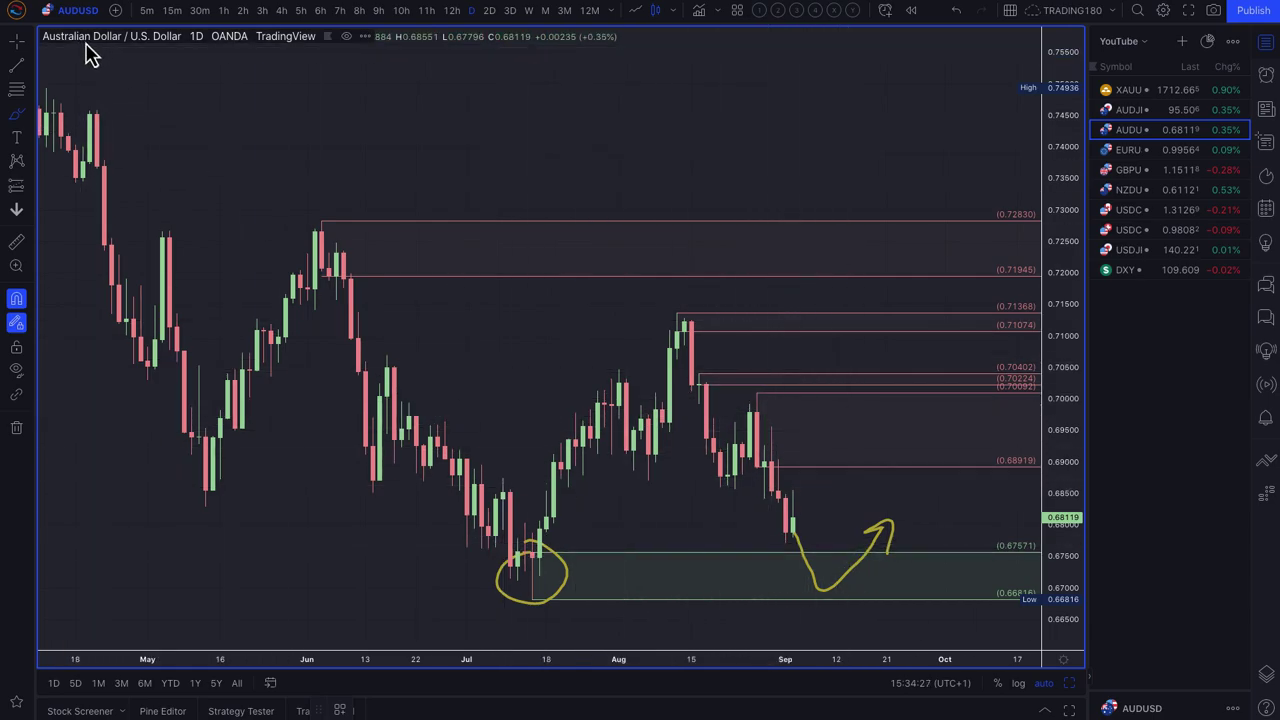
- Circle the late-August AUDUSD lows, sketch an up-then-down projected path, then switch to AUDJPY
mouse_move(799, 570)
mouse_down()
mouse_move(851, 591)
mouse_move(812, 558)
mouse_up()
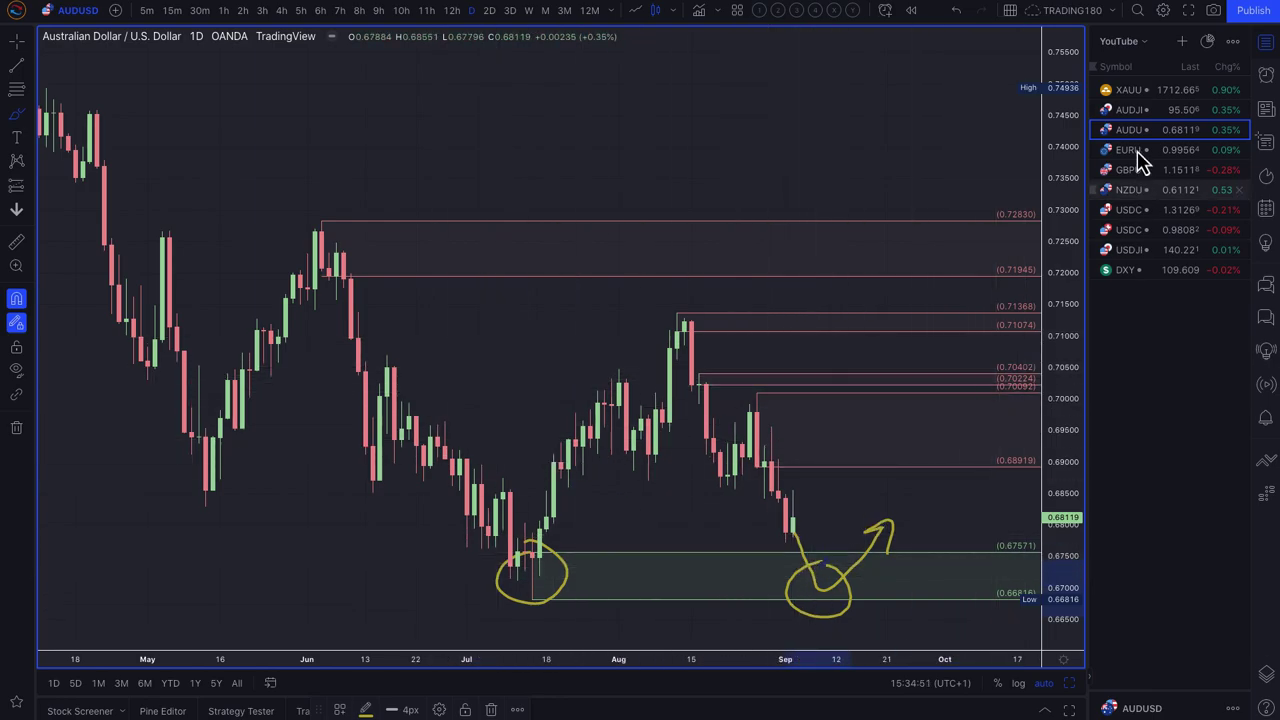
mouse_move(792, 518)
mouse_down()
mouse_move(846, 434)
mouse_move(946, 508)
mouse_move(950, 497)
mouse_up()
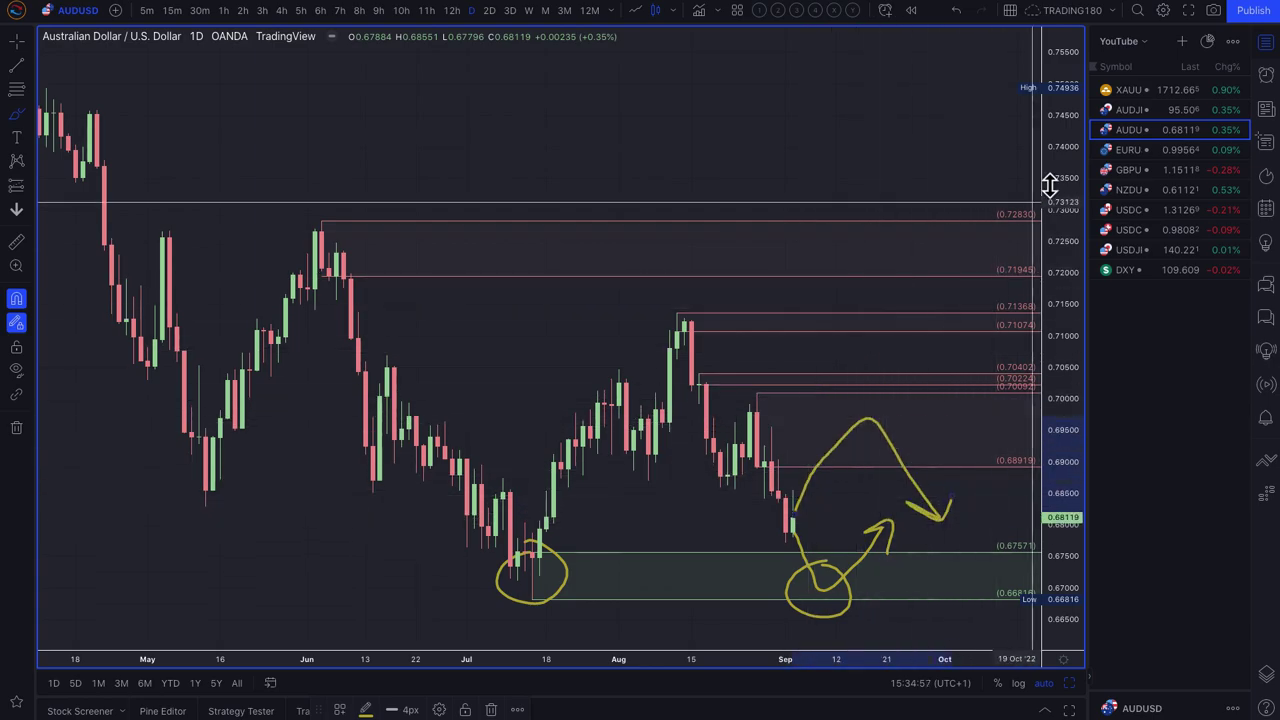
click(1133, 112)
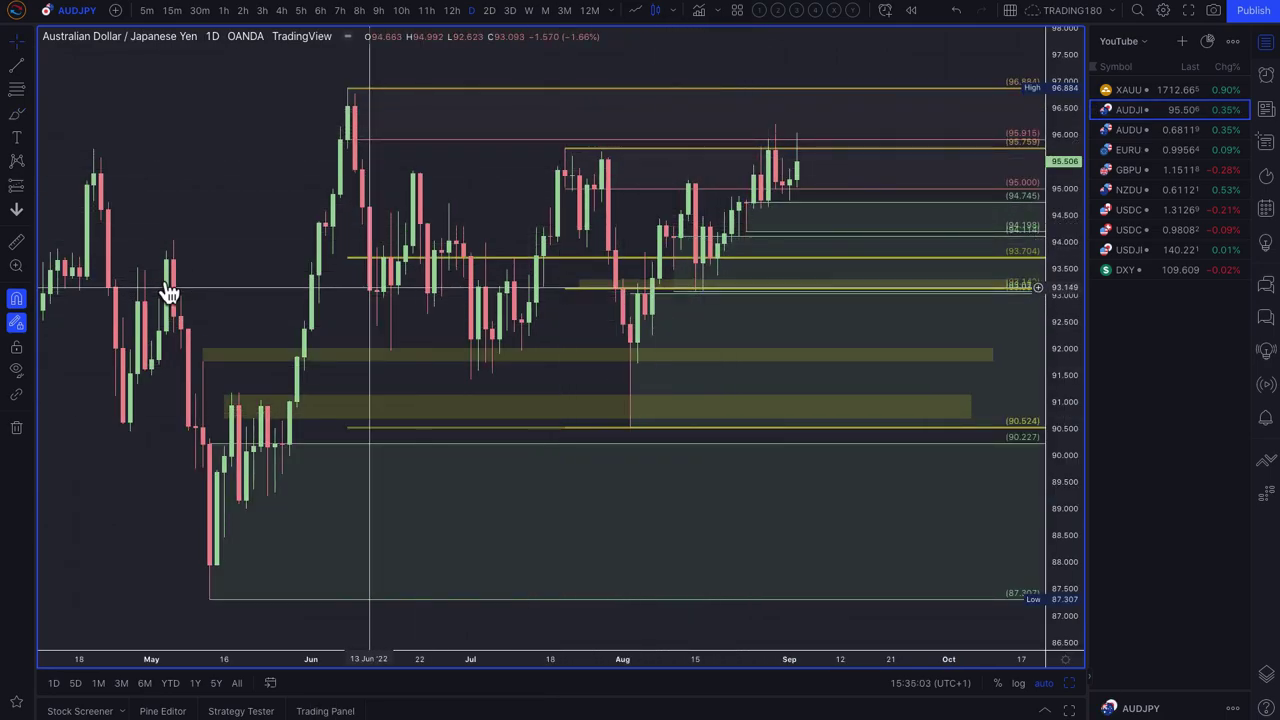
- Remove all 11 old drawings and mark a 93.031–90.524 zone with the DEMAND template
click(17, 430)
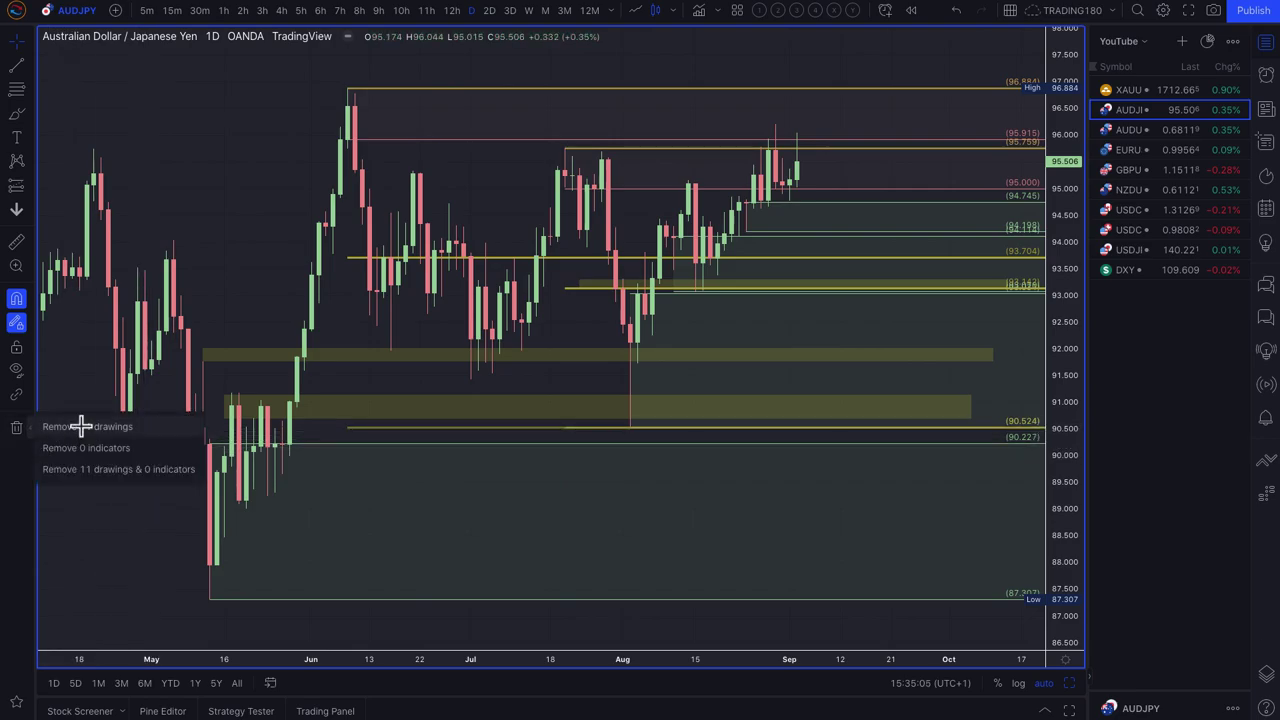
click(123, 423)
click(16, 90)
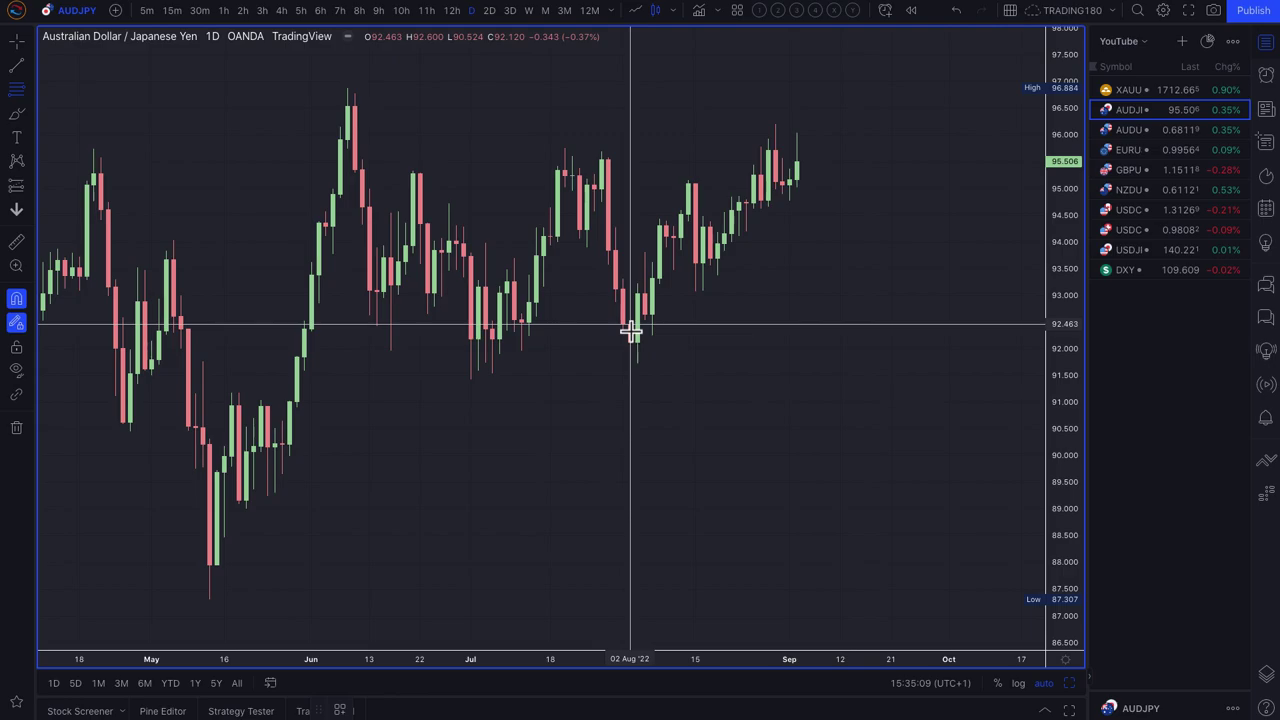
click(646, 293)
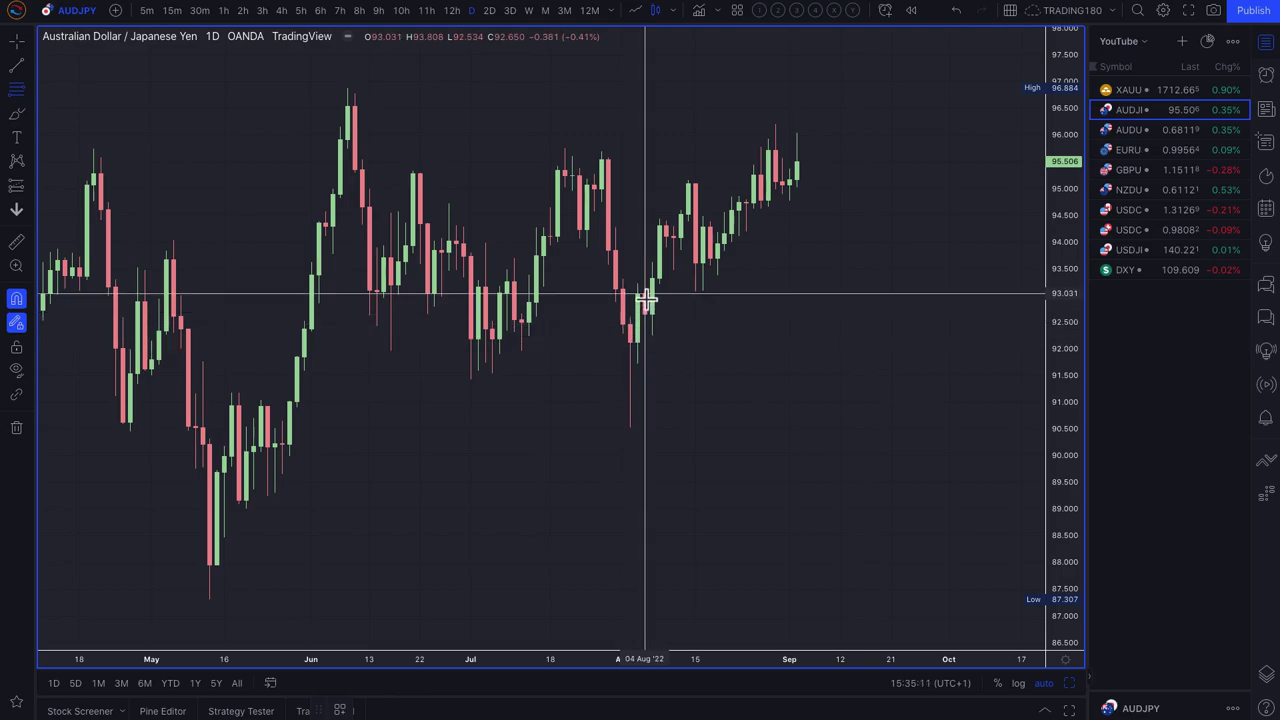
click(630, 427)
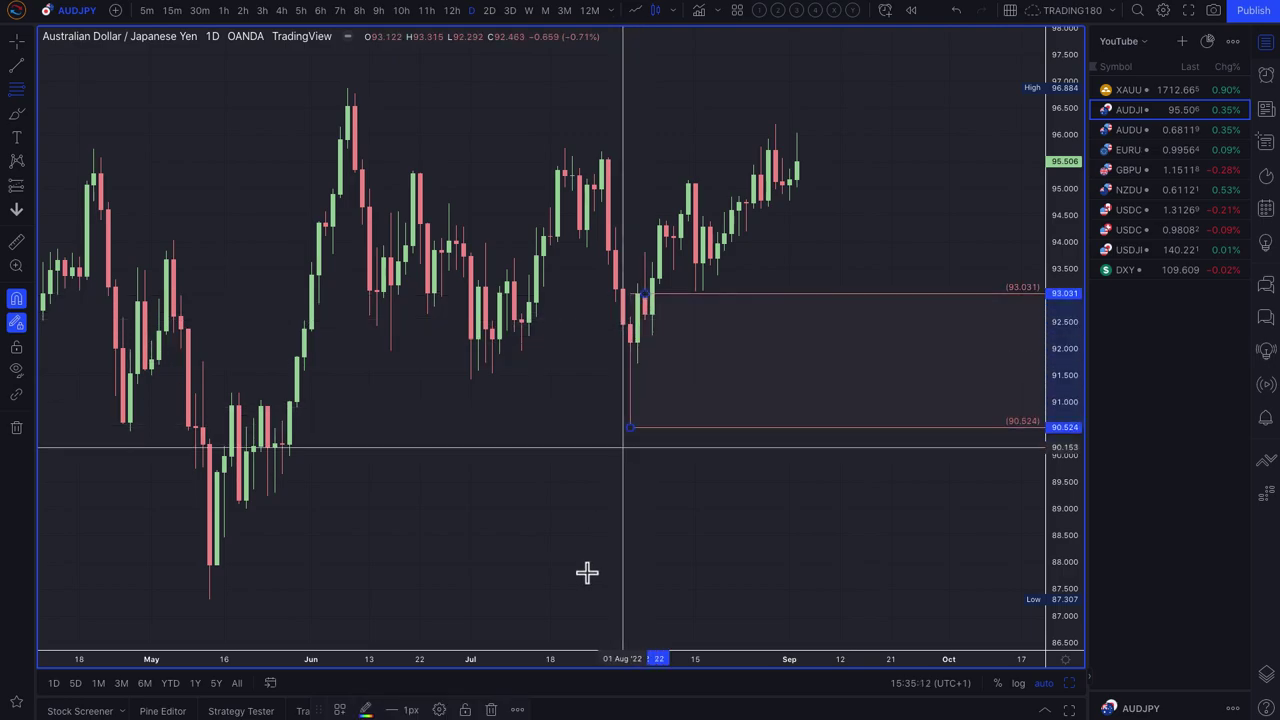
click(340, 710)
click(382, 433)
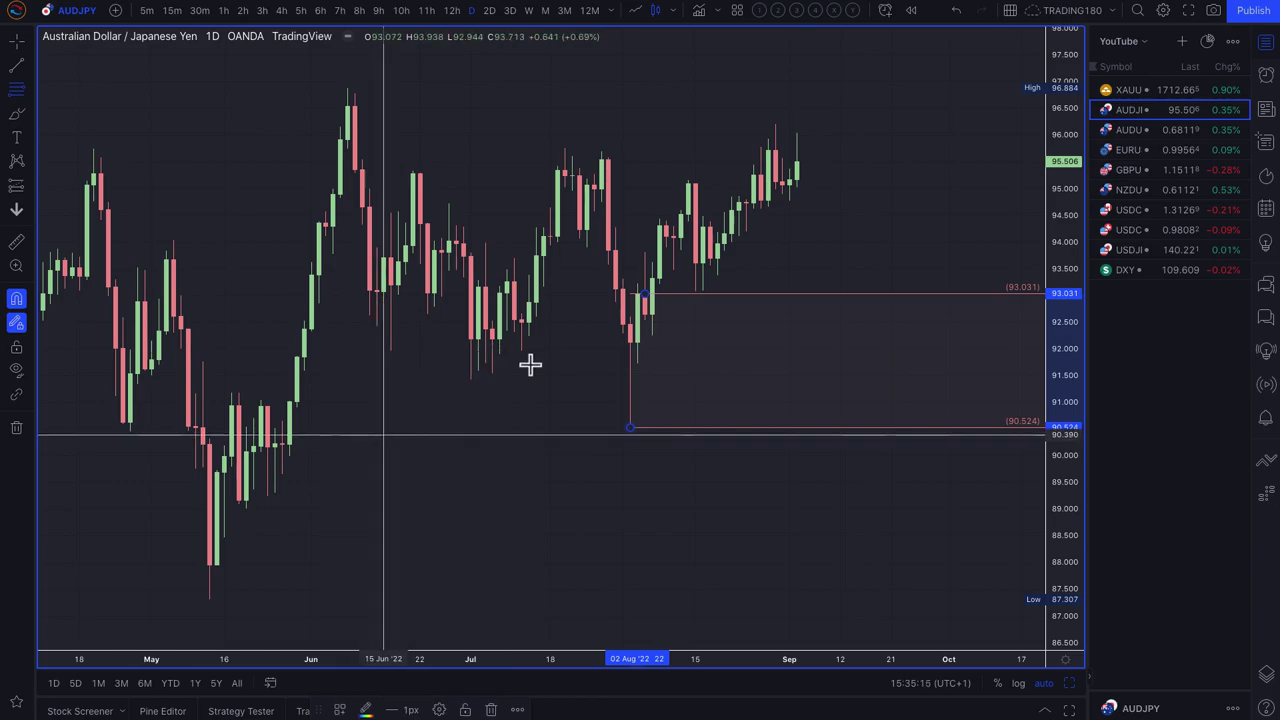
- Add two more demand zones at 94.290–93.039 and 94.745–94.198
click(708, 228)
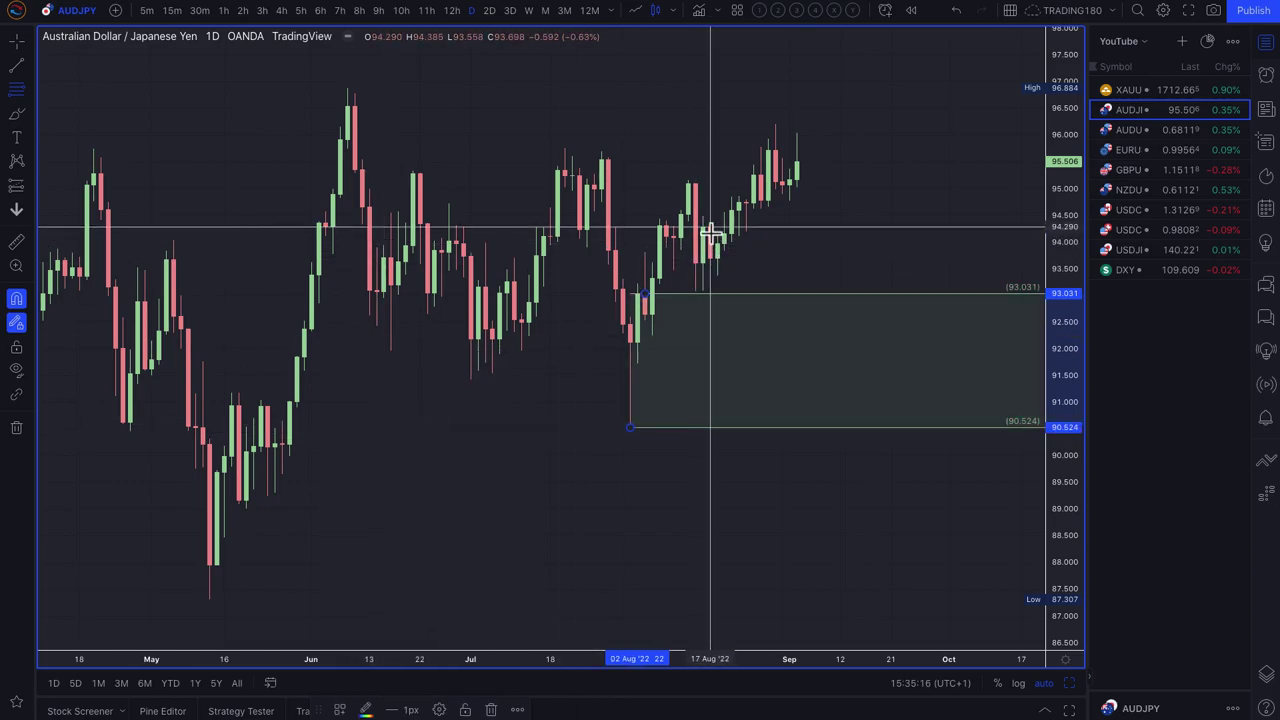
click(697, 293)
click(740, 202)
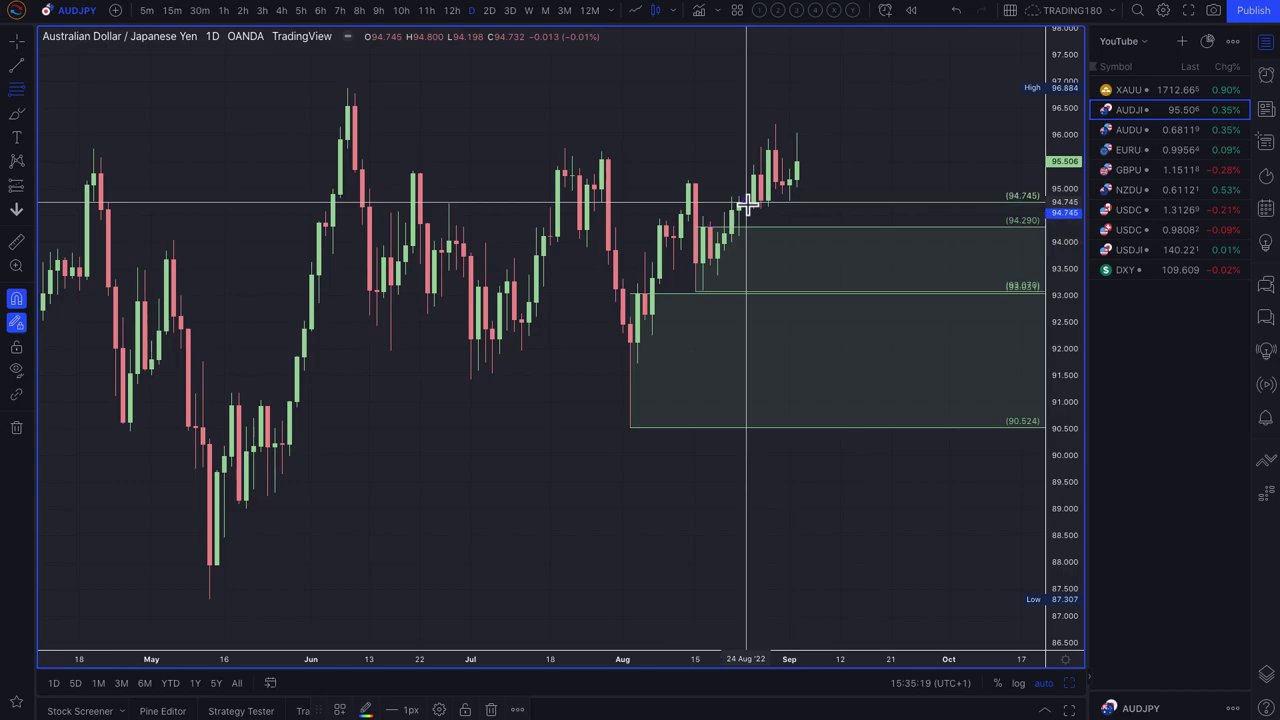
click(748, 229)
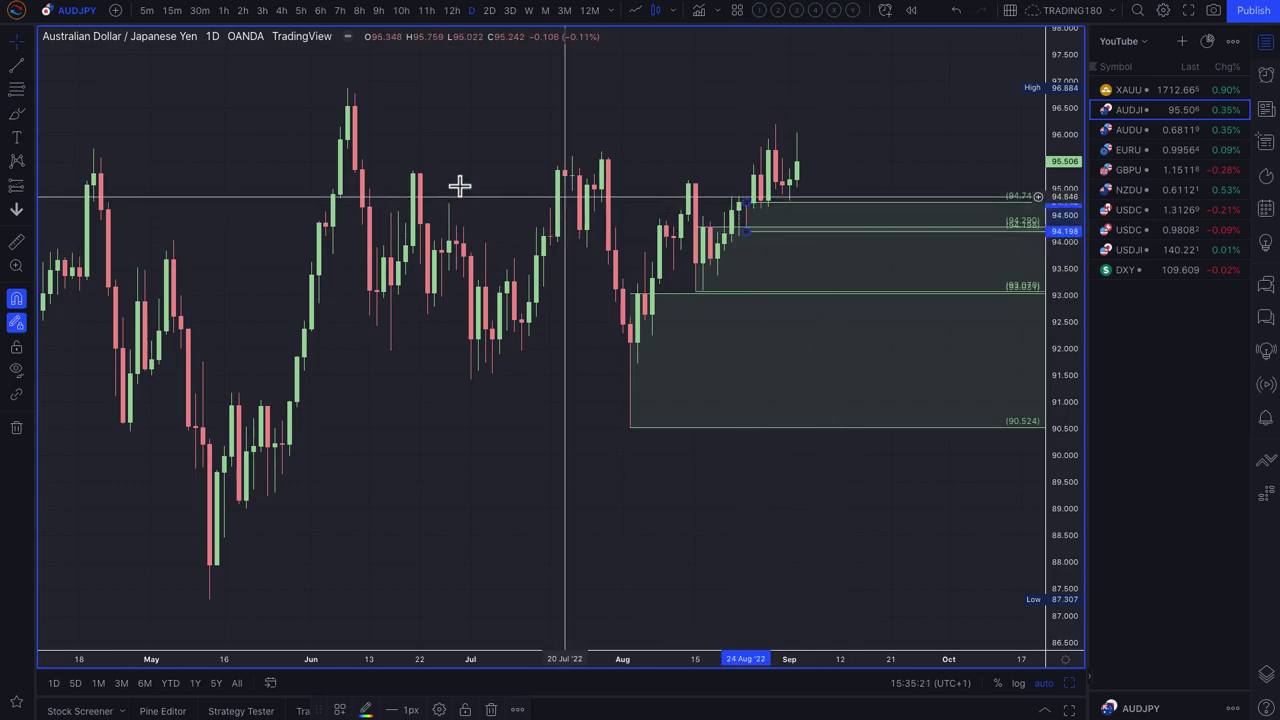
click(16, 114)
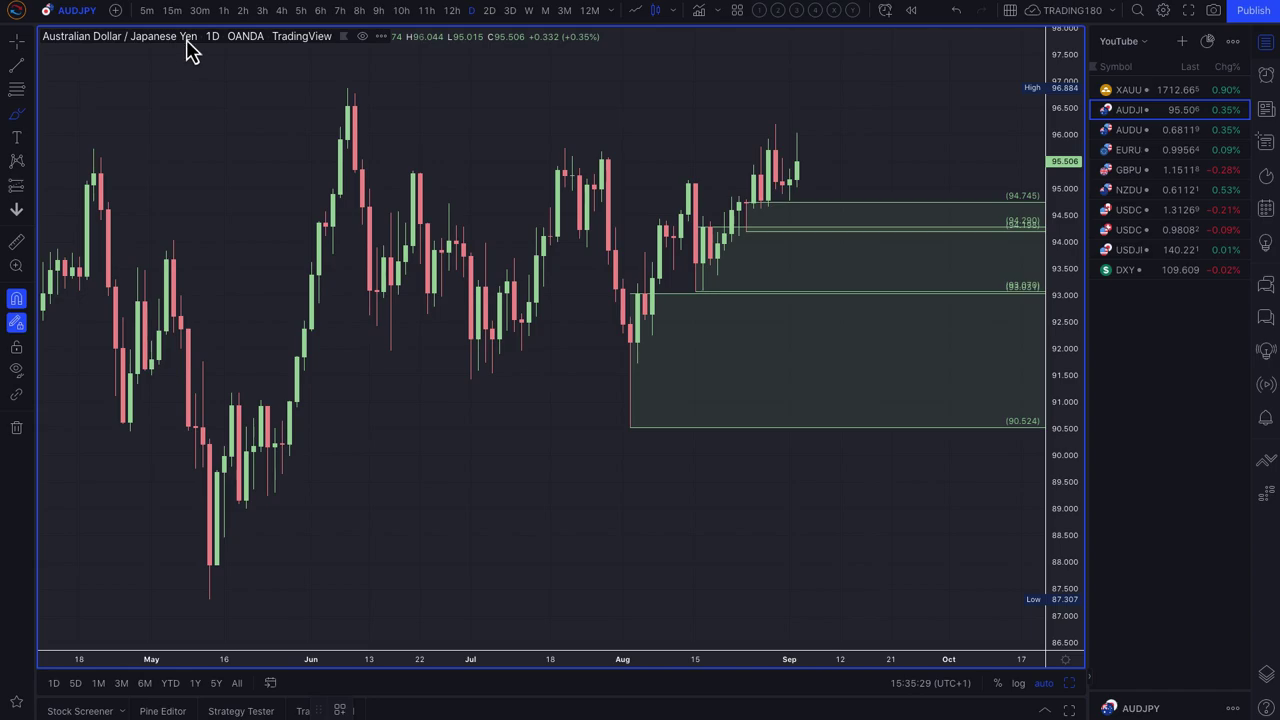
- Zoom out and mark the 96.884 June high to 90.524 August low range with VR TOOL
scroll(600, 163, down, 1)
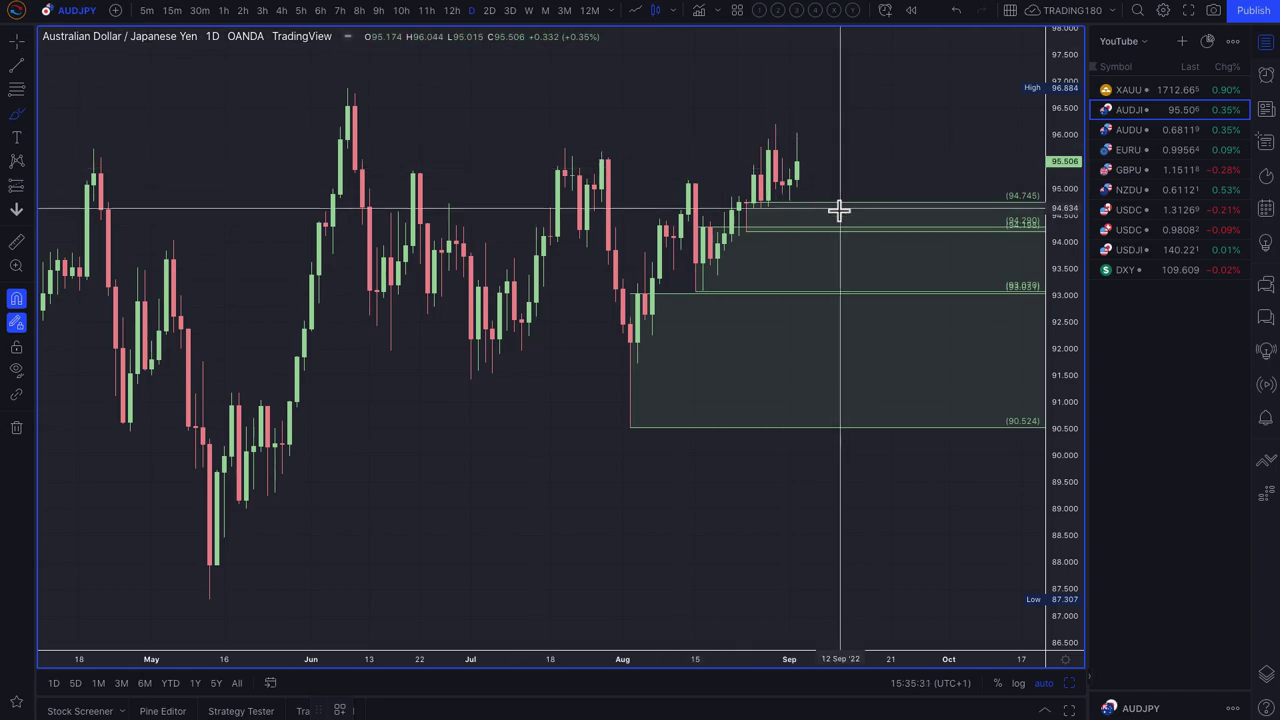
scroll(663, 183, down, 3)
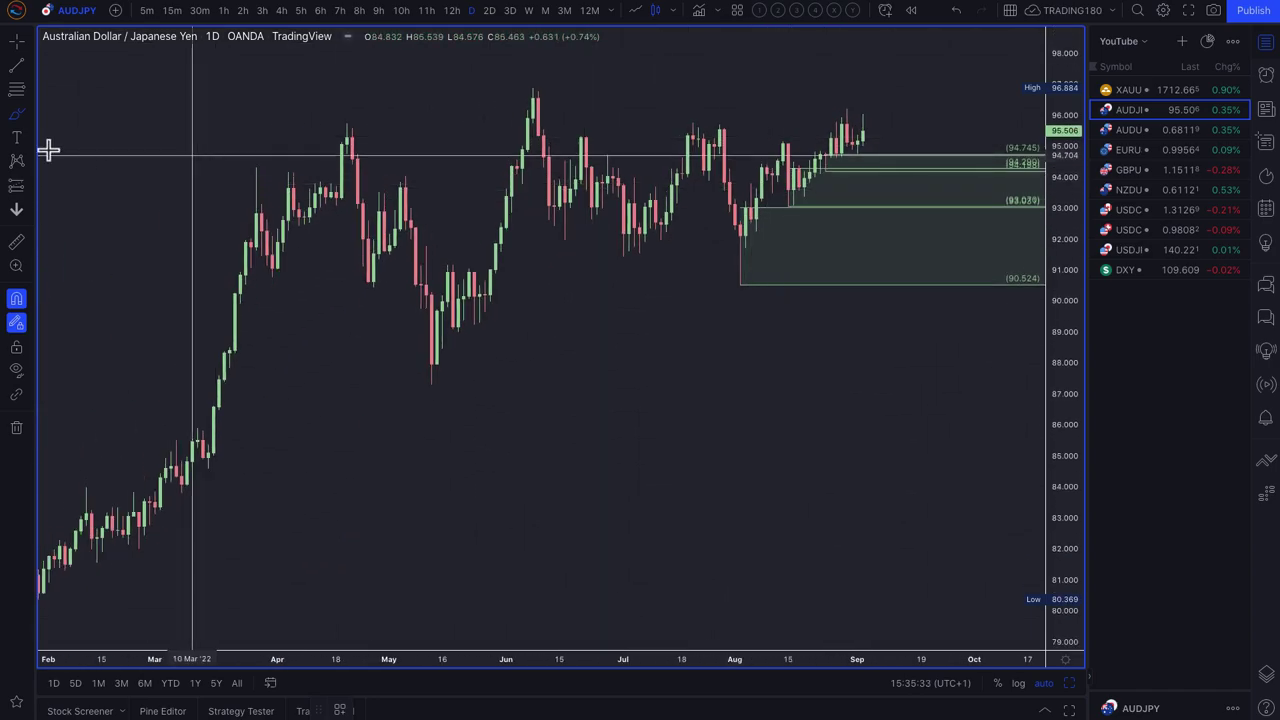
click(17, 89)
click(532, 88)
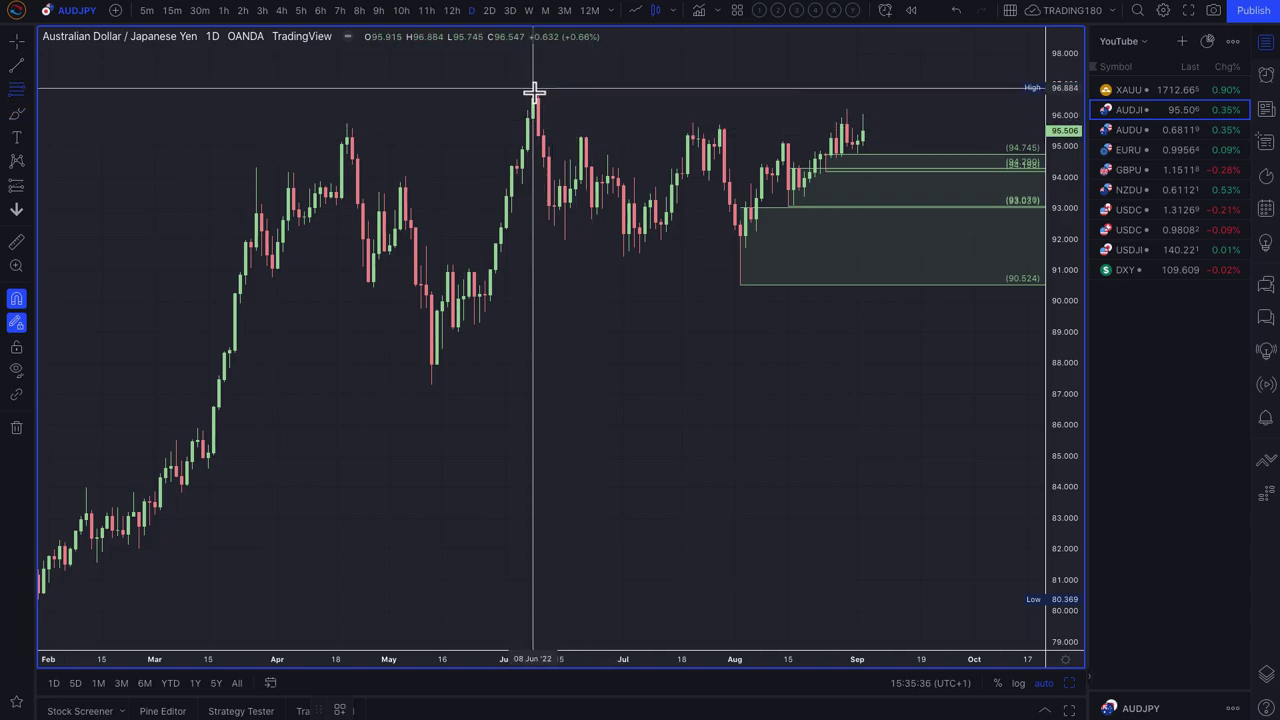
click(740, 286)
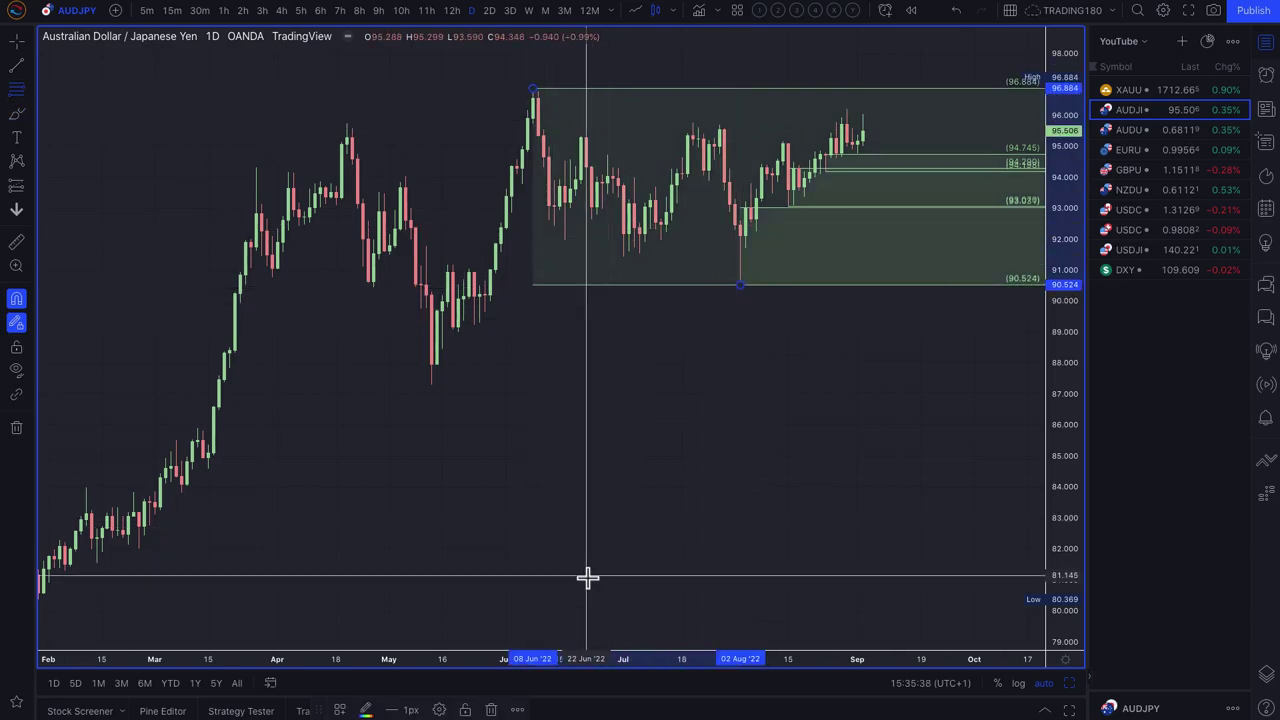
click(337, 709)
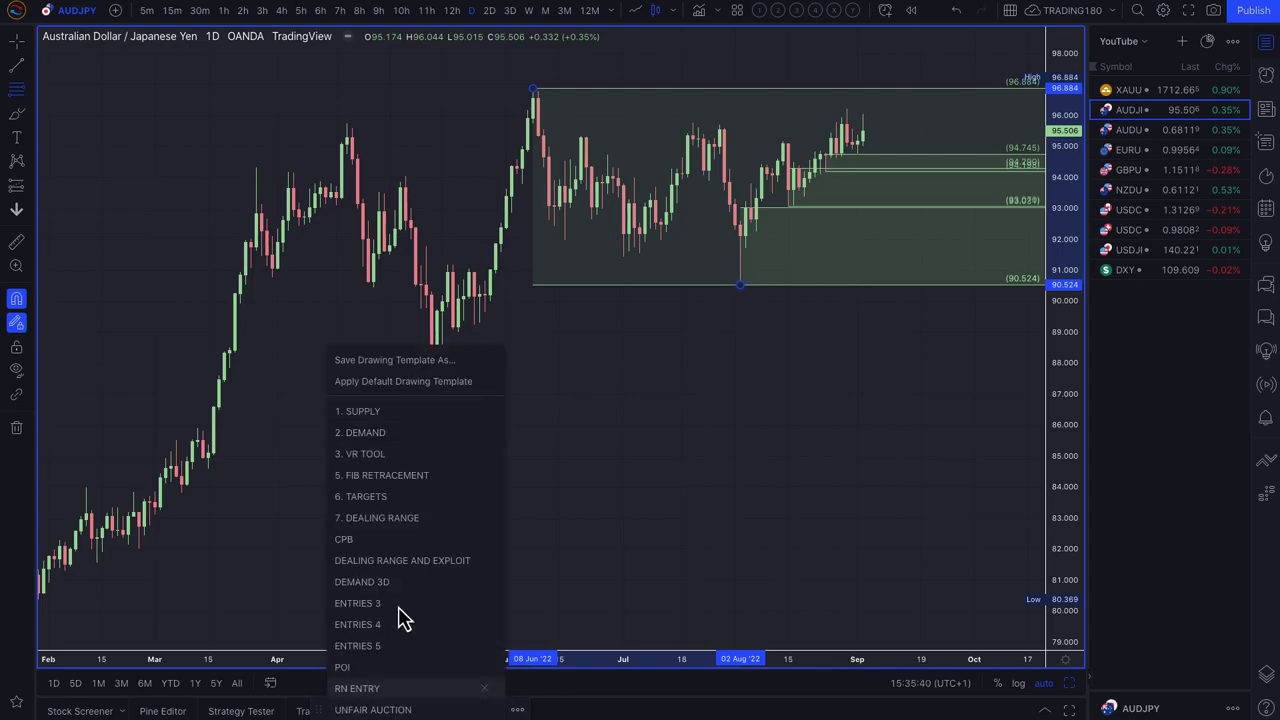
click(386, 454)
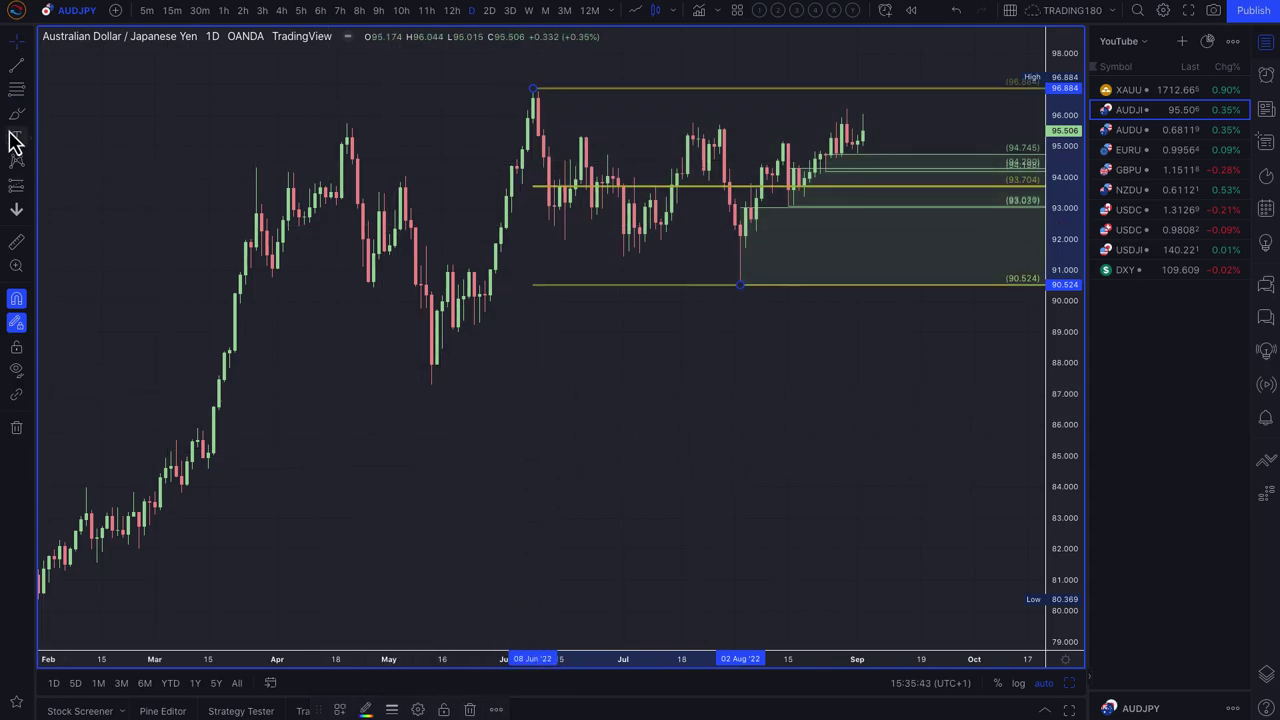
click(934, 143)
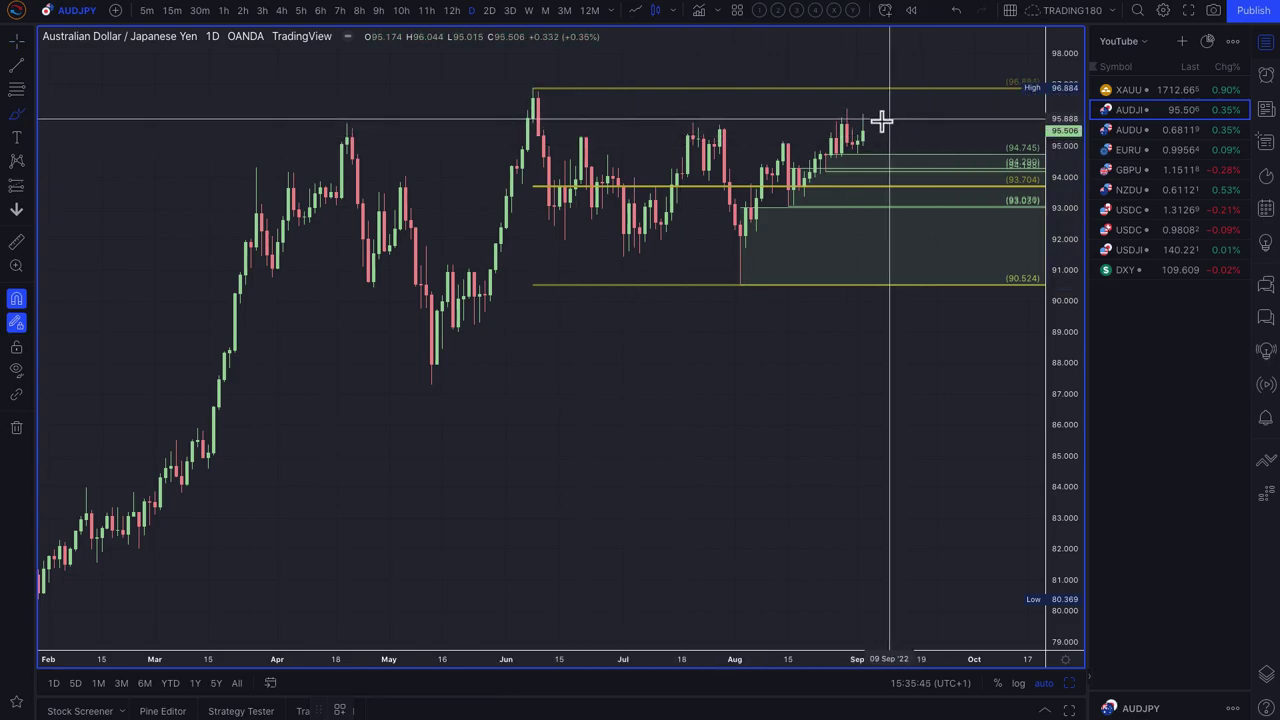
- Circle the AUDJPY highs, write '1400?', sketch a drop into the demand zone, then open XAUUSD
mouse_move(866, 116)
mouse_down()
mouse_move(897, 94)
mouse_move(869, 77)
mouse_move(909, 89)
mouse_move(940, 184)
mouse_up()
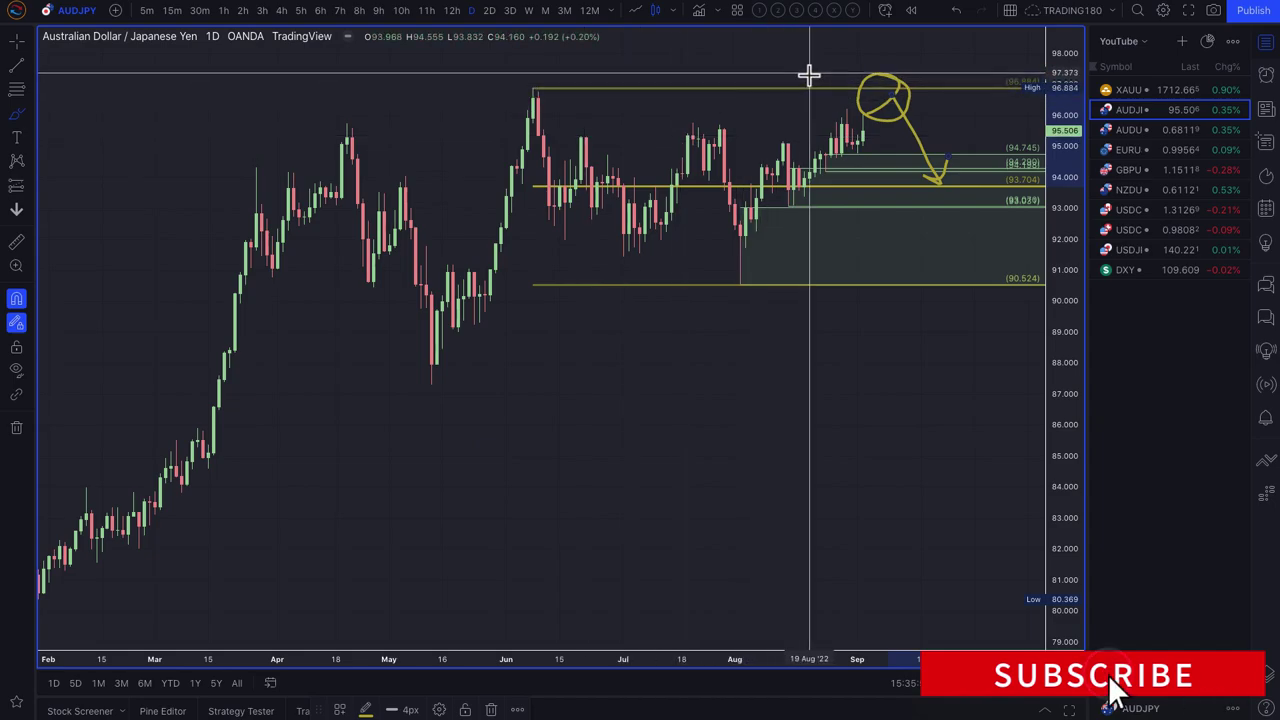
mouse_move(777, 52)
mouse_down()
mouse_move(777, 95)
mouse_move(830, 85)
mouse_move(814, 100)
mouse_move(820, 57)
mouse_up()
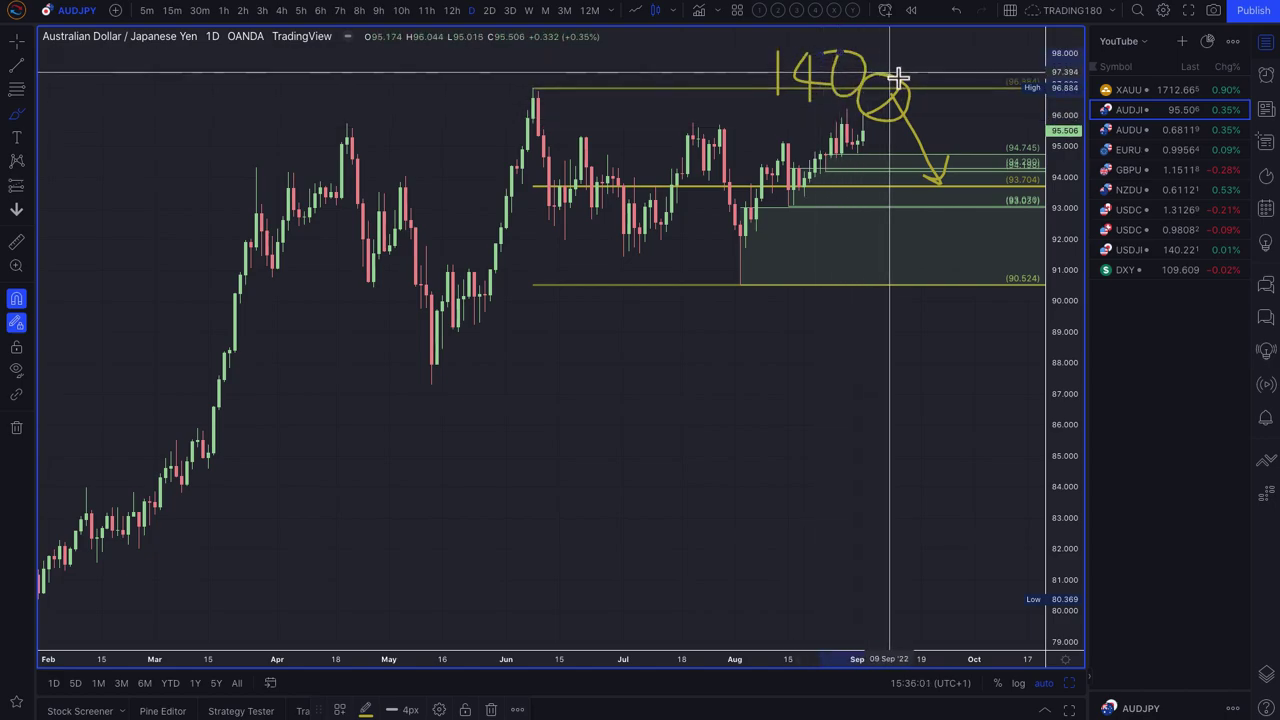
drag(915, 52, 927, 73)
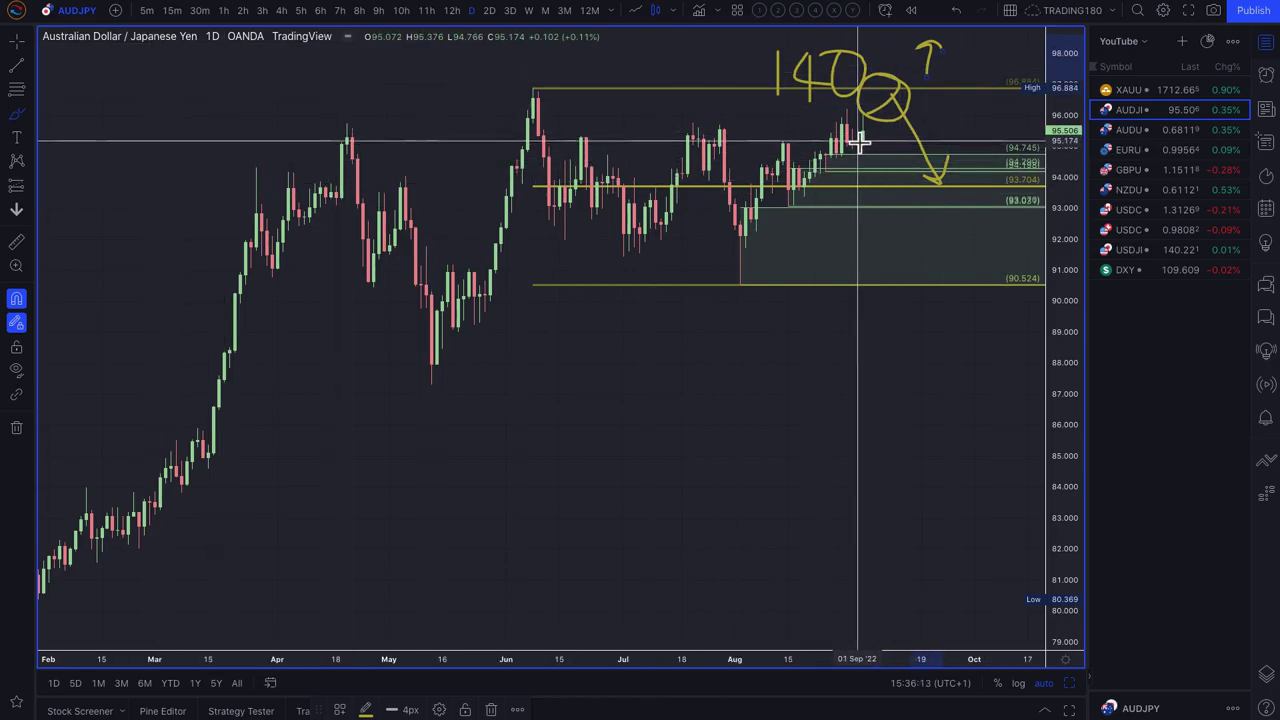
mouse_move(862, 143)
mouse_down()
mouse_move(907, 272)
mouse_move(934, 229)
mouse_move(951, 229)
mouse_move(903, 289)
mouse_move(877, 251)
mouse_move(920, 262)
mouse_move(951, 245)
mouse_up()
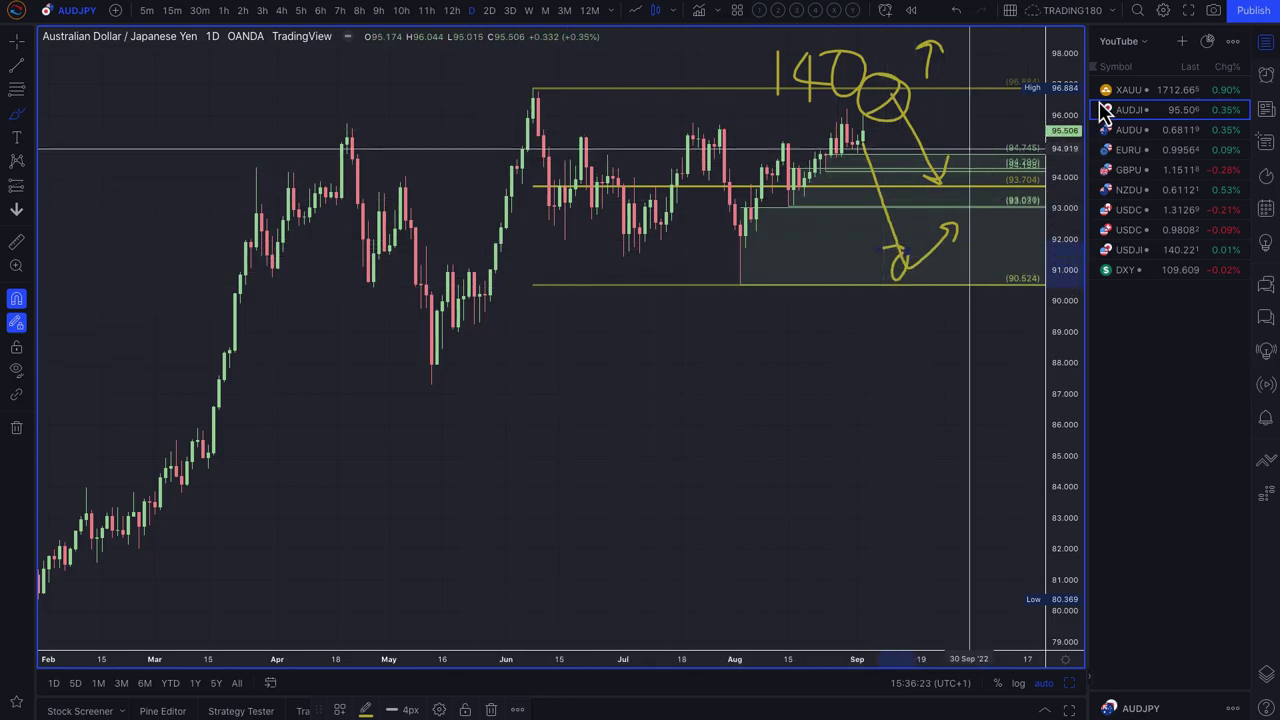
click(1165, 92)
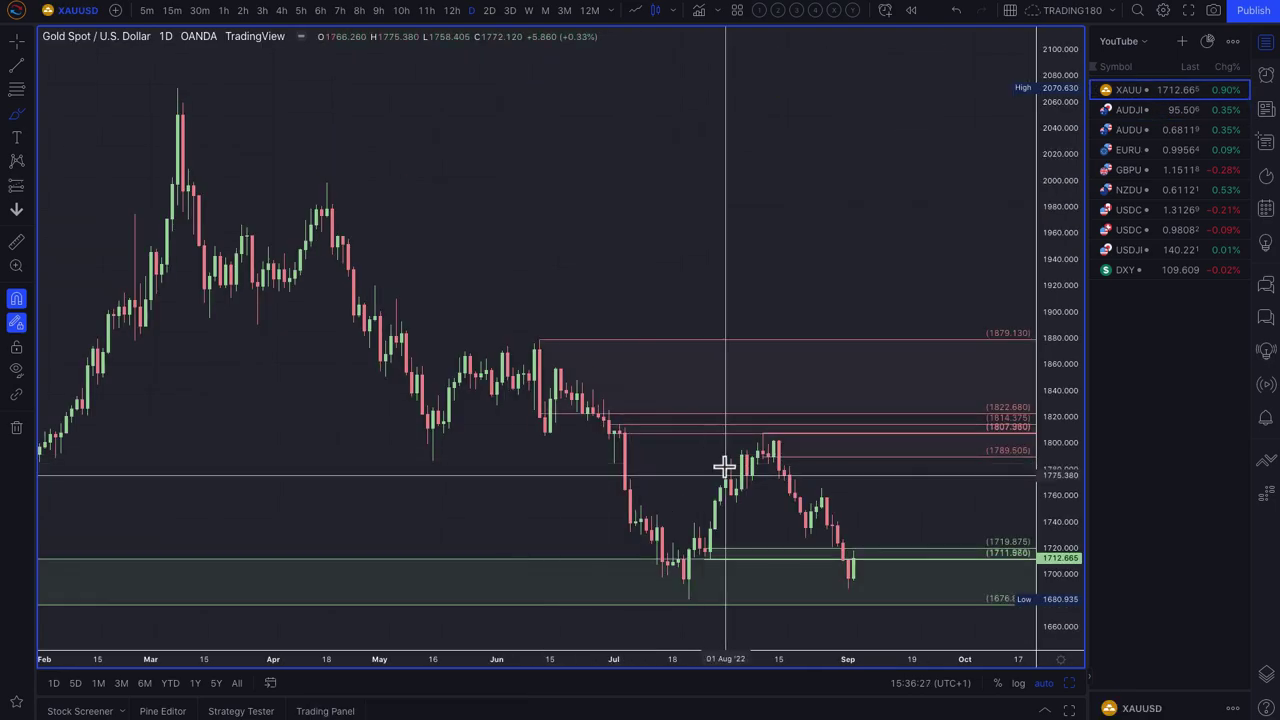
- Pick the Brush and draw a freehand arrow rising from the demand zone toward about 1860
click(15, 117)
scroll(437, 297, down, 5)
click(100, 123)
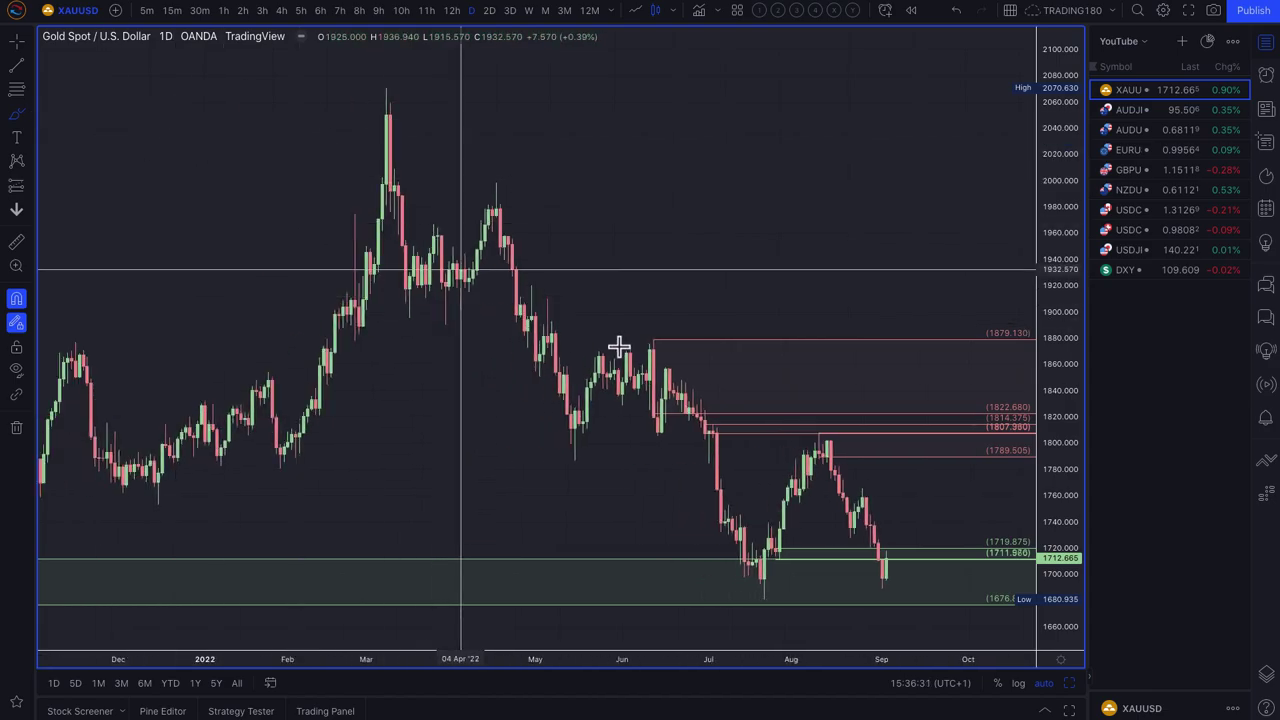
scroll(617, 352, down, 3)
scroll(874, 562, down, 4)
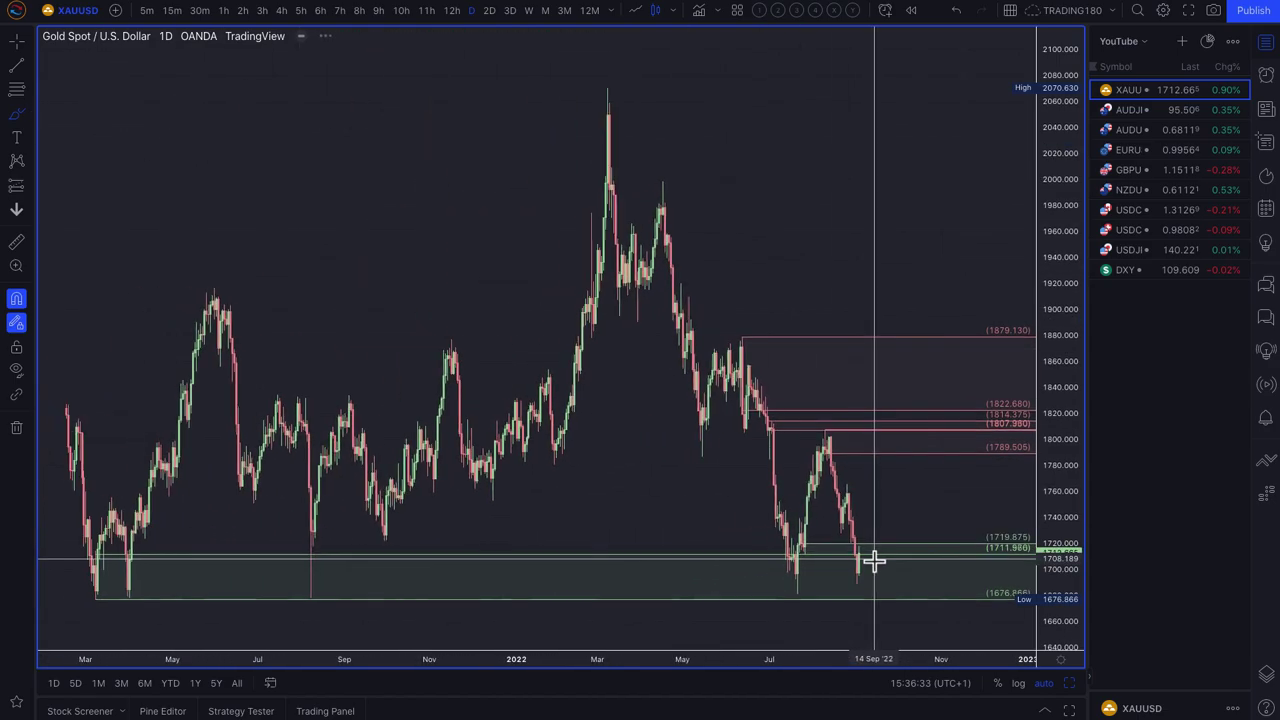
scroll(874, 562, down, 1)
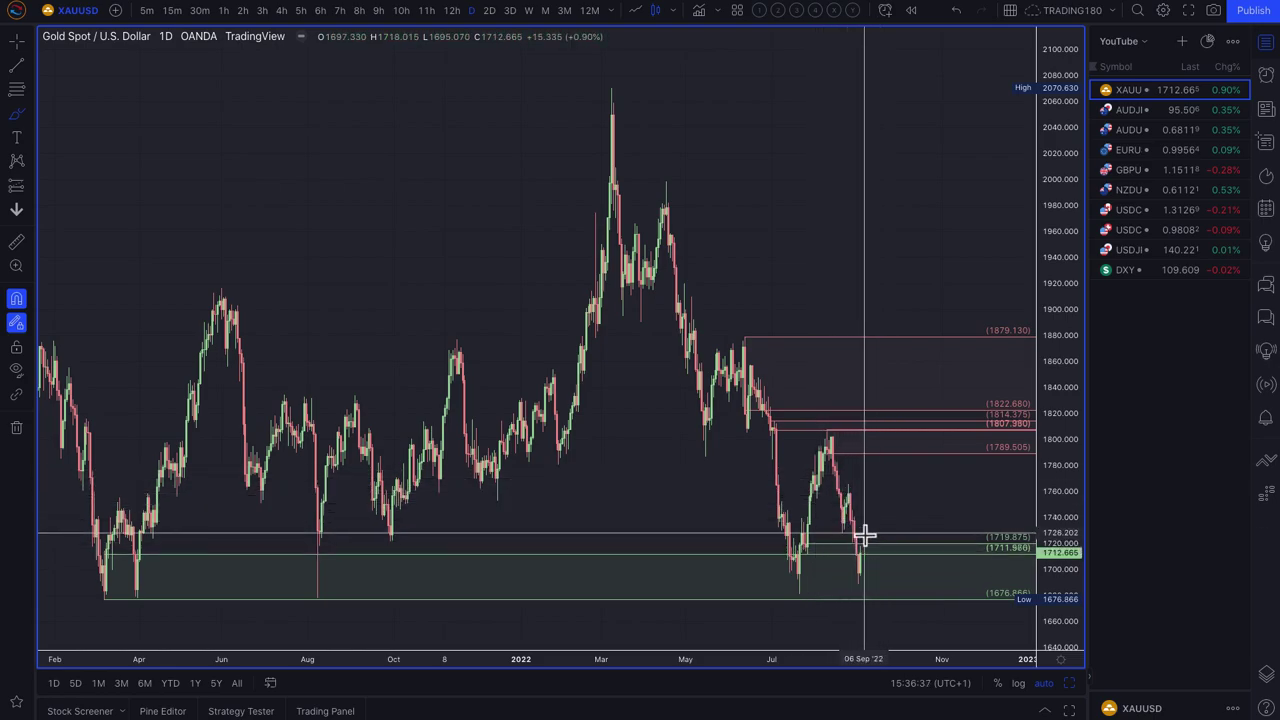
scroll(865, 537, up, 1)
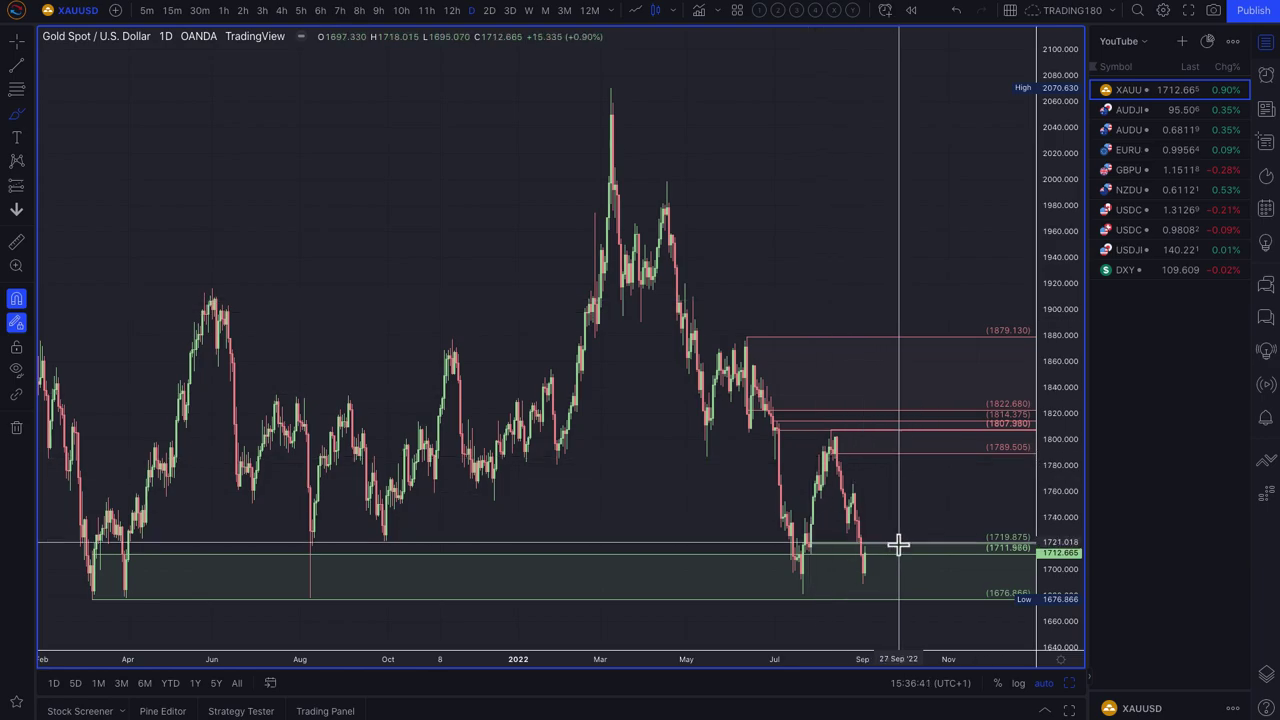
scroll(909, 600, down, 1)
scroll(909, 600, down, 1)
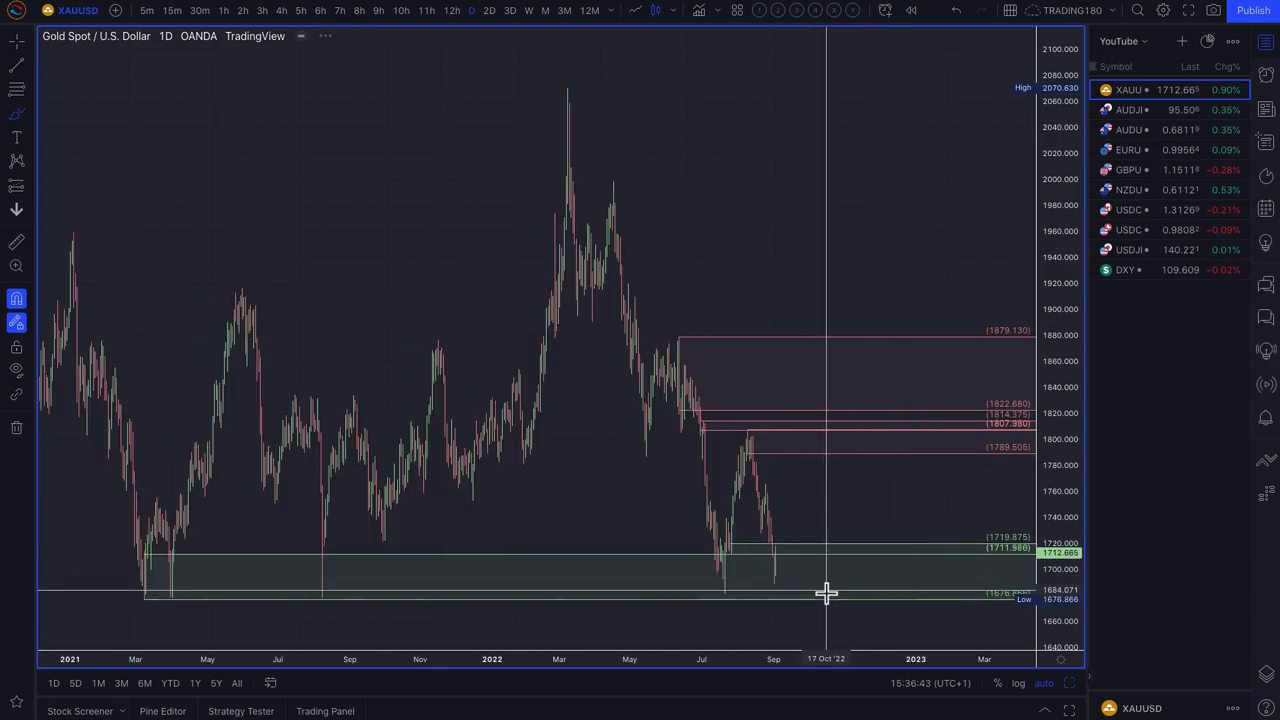
mouse_move(818, 583)
mouse_down()
mouse_move(951, 363)
mouse_move(958, 395)
mouse_up()
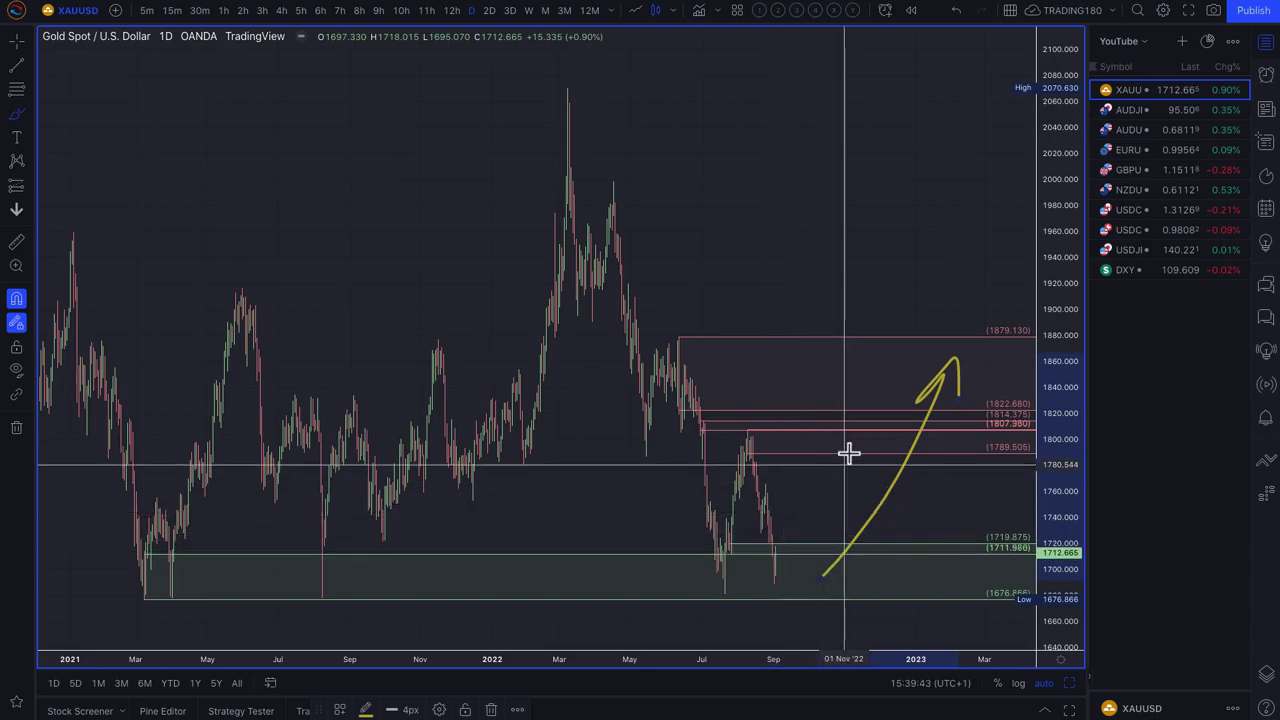
scroll(848, 452, down, 3)
scroll(848, 452, up, 3)
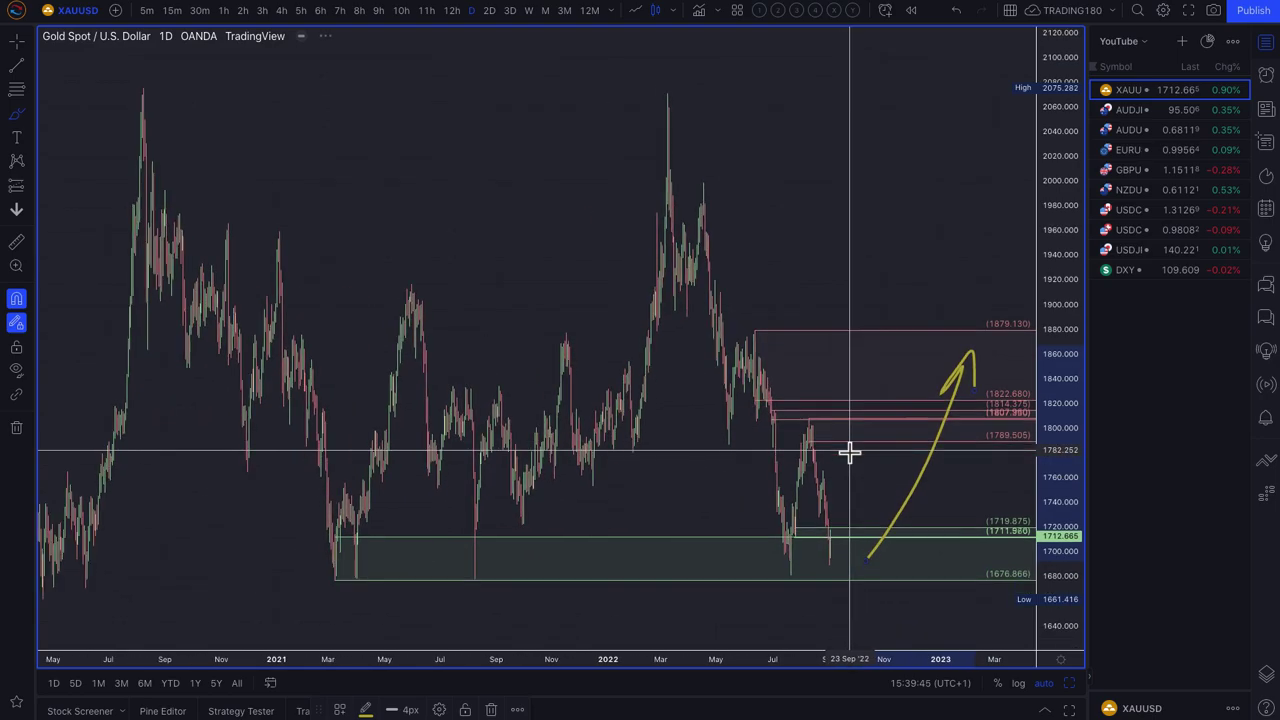
scroll(848, 452, up, 3)
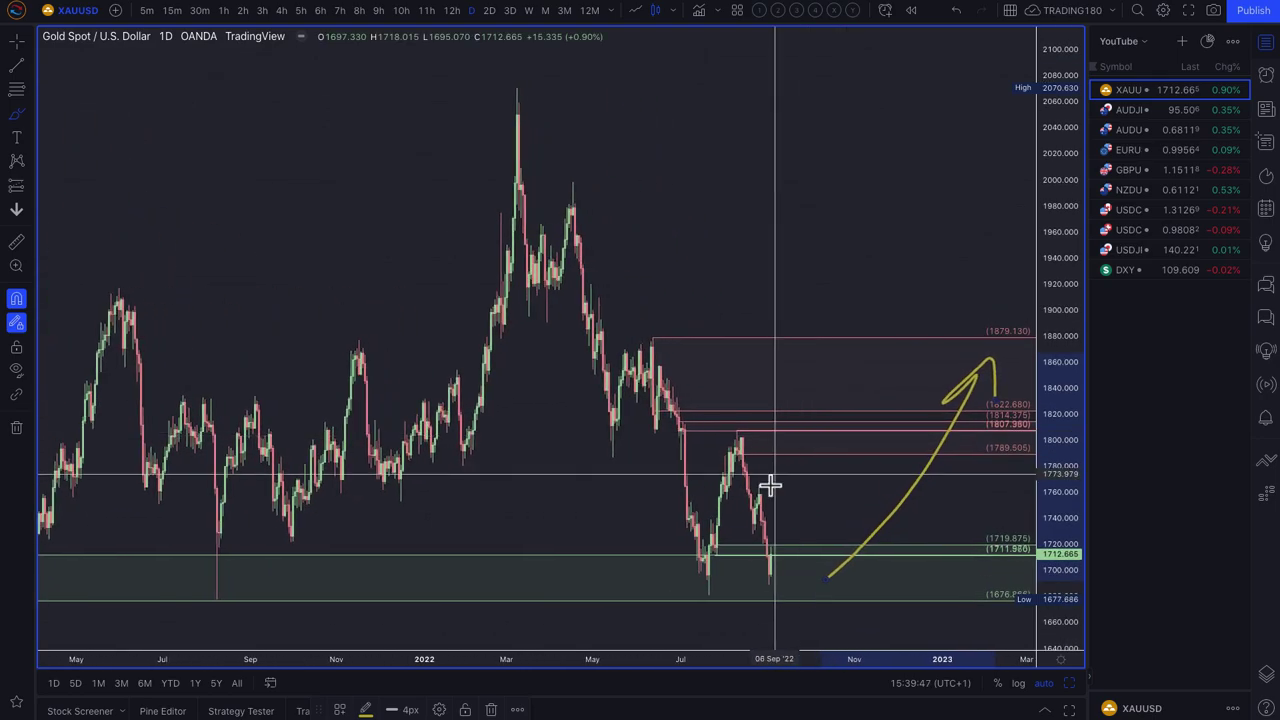
scroll(812, 510, left, 3)
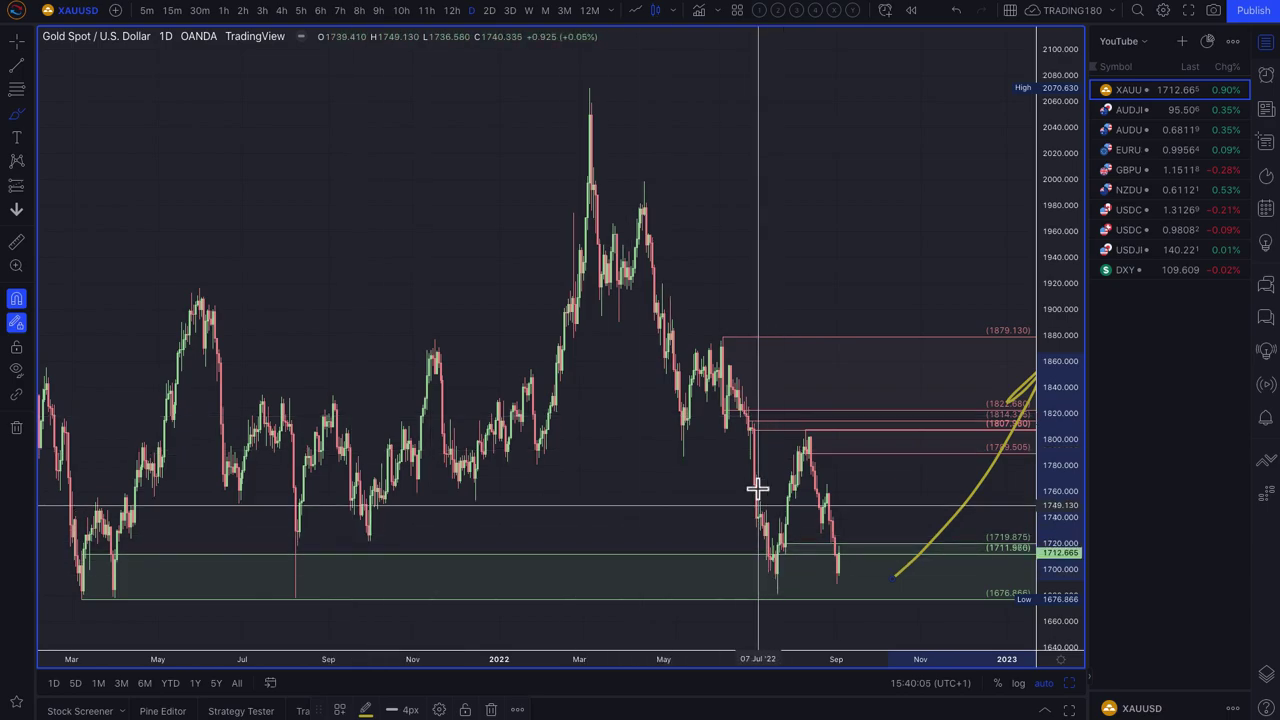
- With the Brush, circle the July 2022 low and two 2021 lows touching the demand zone
click(16, 117)
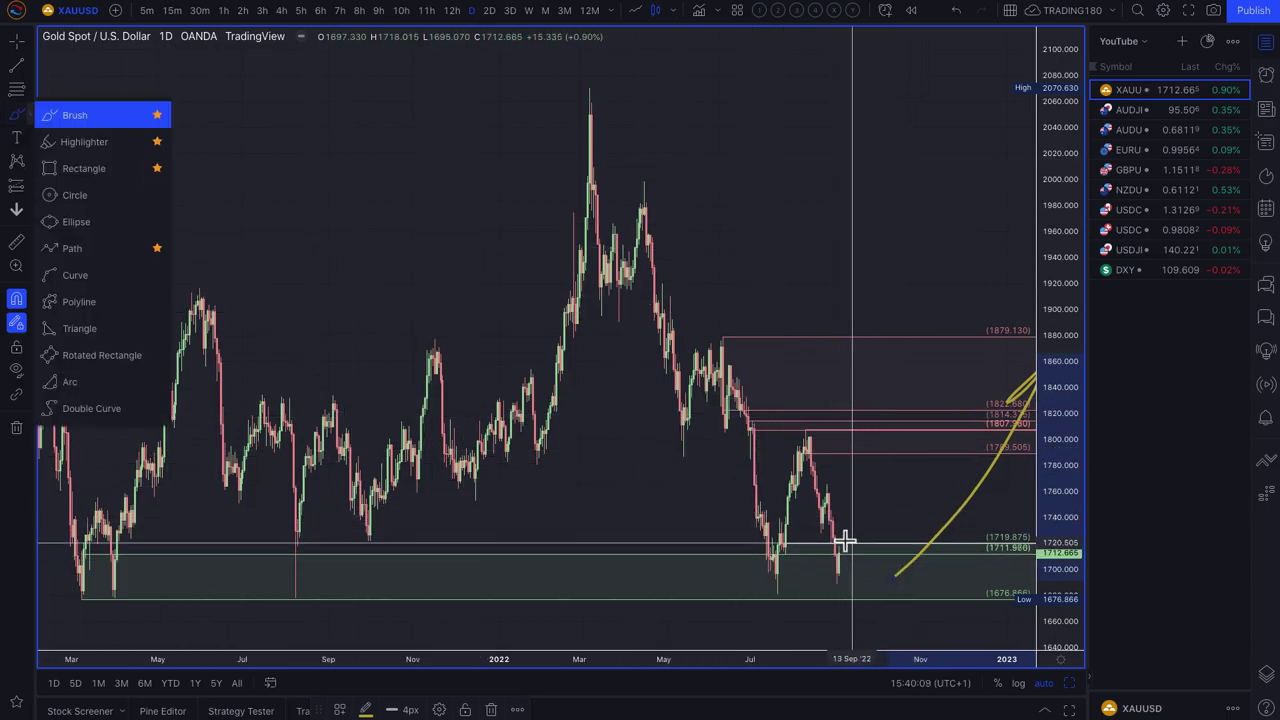
click(64, 120)
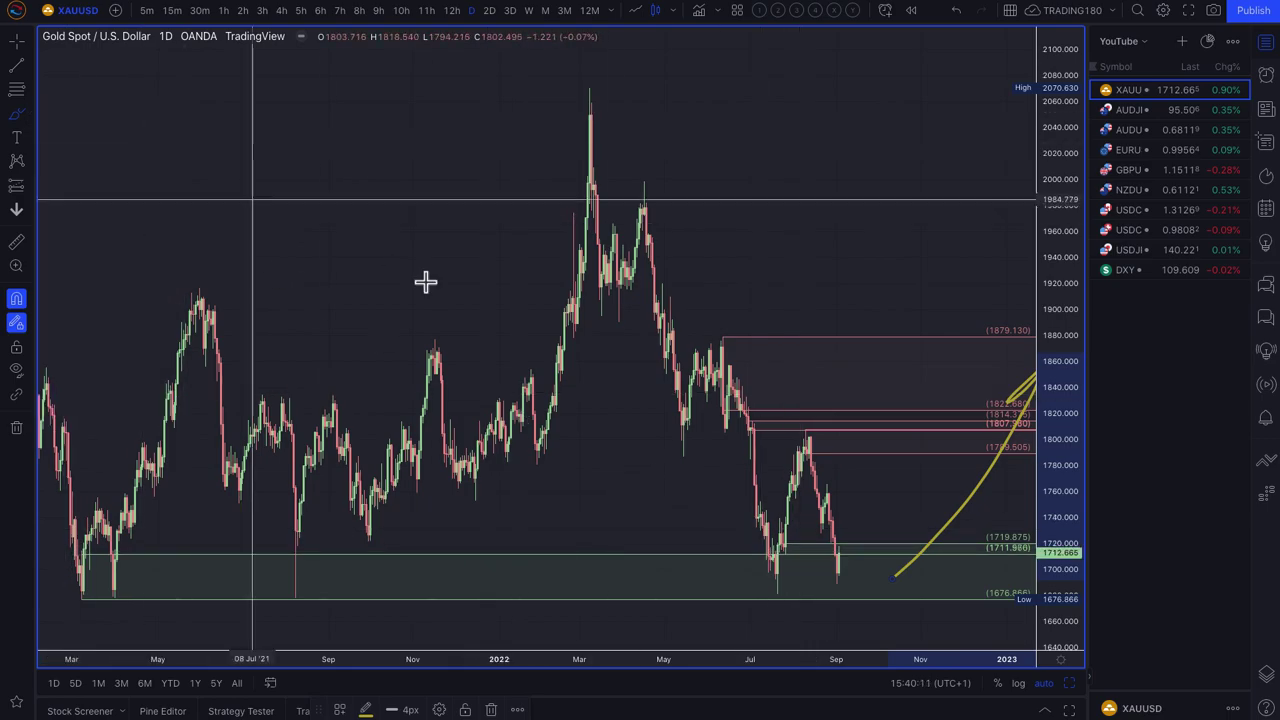
mouse_move(790, 565)
mouse_down()
mouse_move(749, 608)
mouse_move(749, 557)
mouse_up()
drag(261, 578, 251, 551)
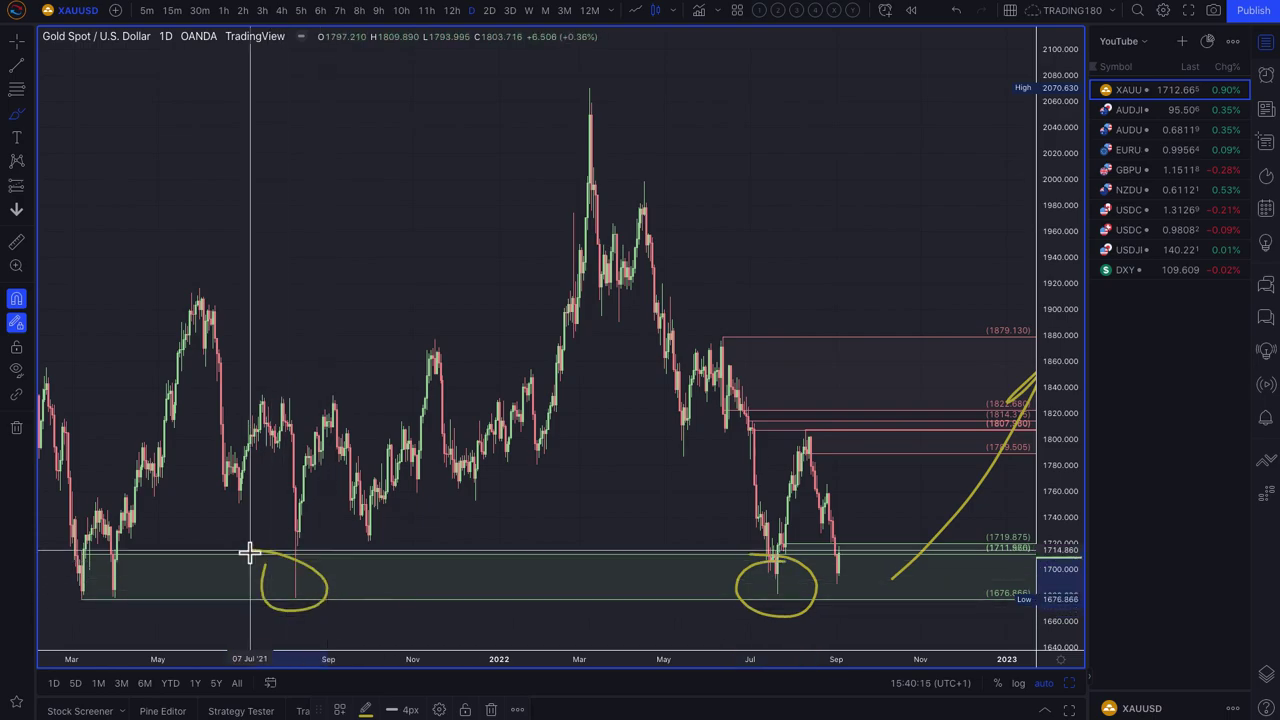
mouse_move(100, 566)
mouse_down()
mouse_move(134, 614)
mouse_move(148, 565)
mouse_up()
scroll(150, 565, down, 5)
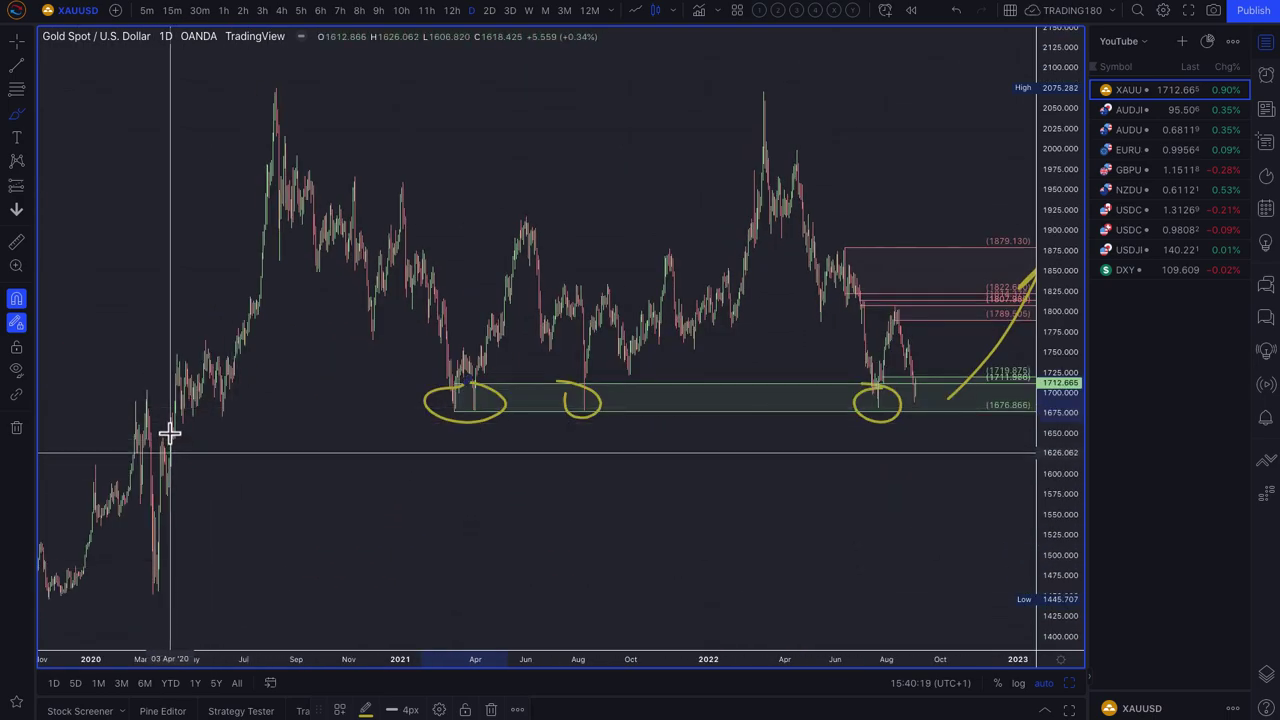
- Place horizontal levels from 1656.586 down to 1641.474 and apply the 2. DEMAND template
click(15, 90)
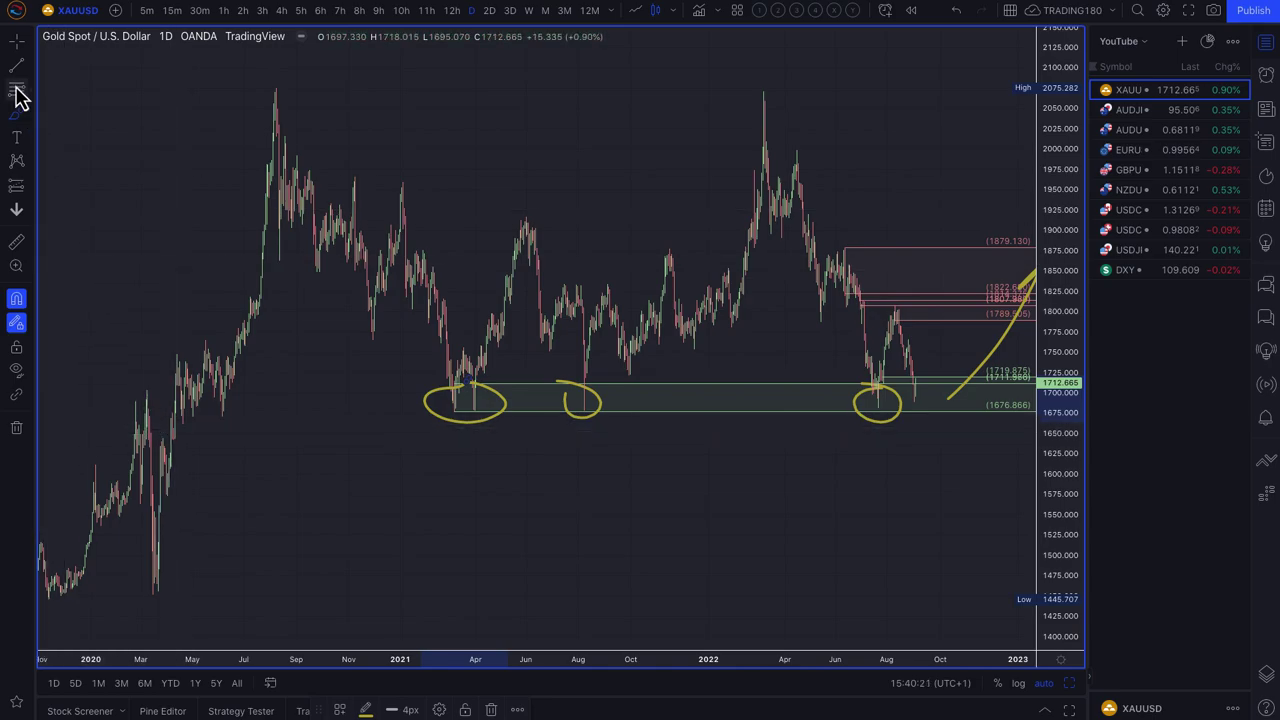
click(173, 429)
click(173, 433)
click(173, 438)
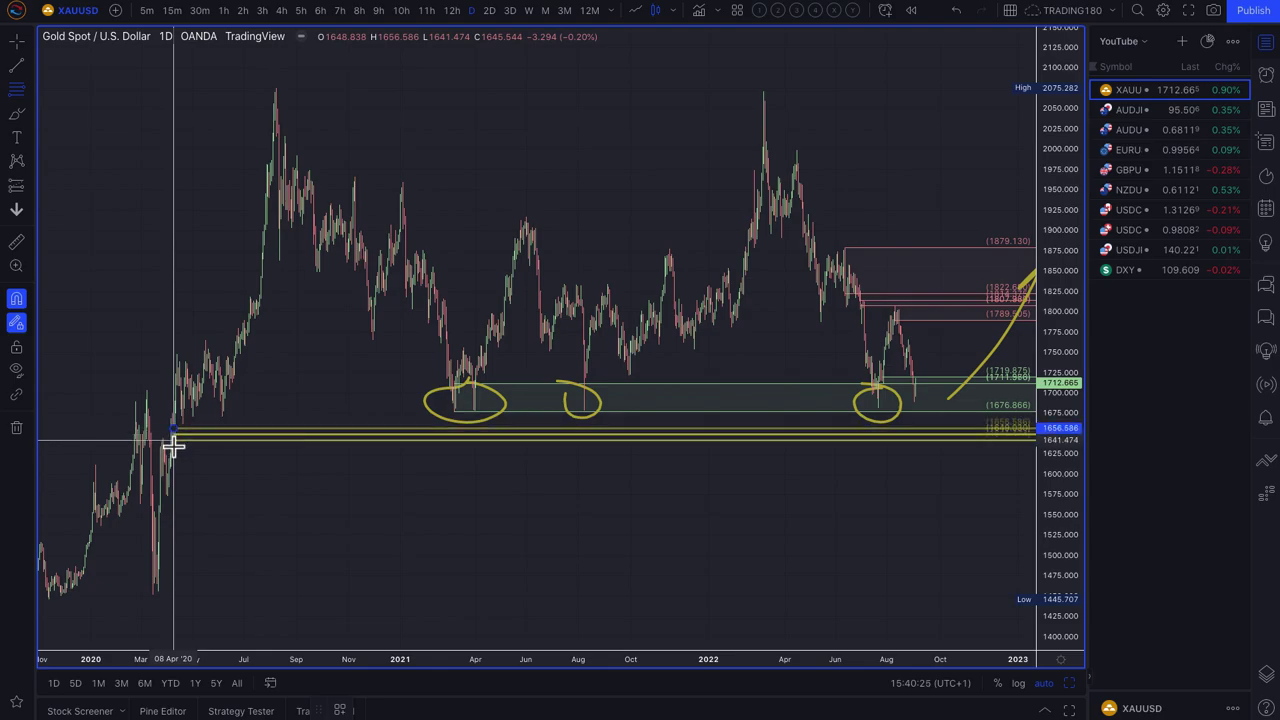
click(336, 709)
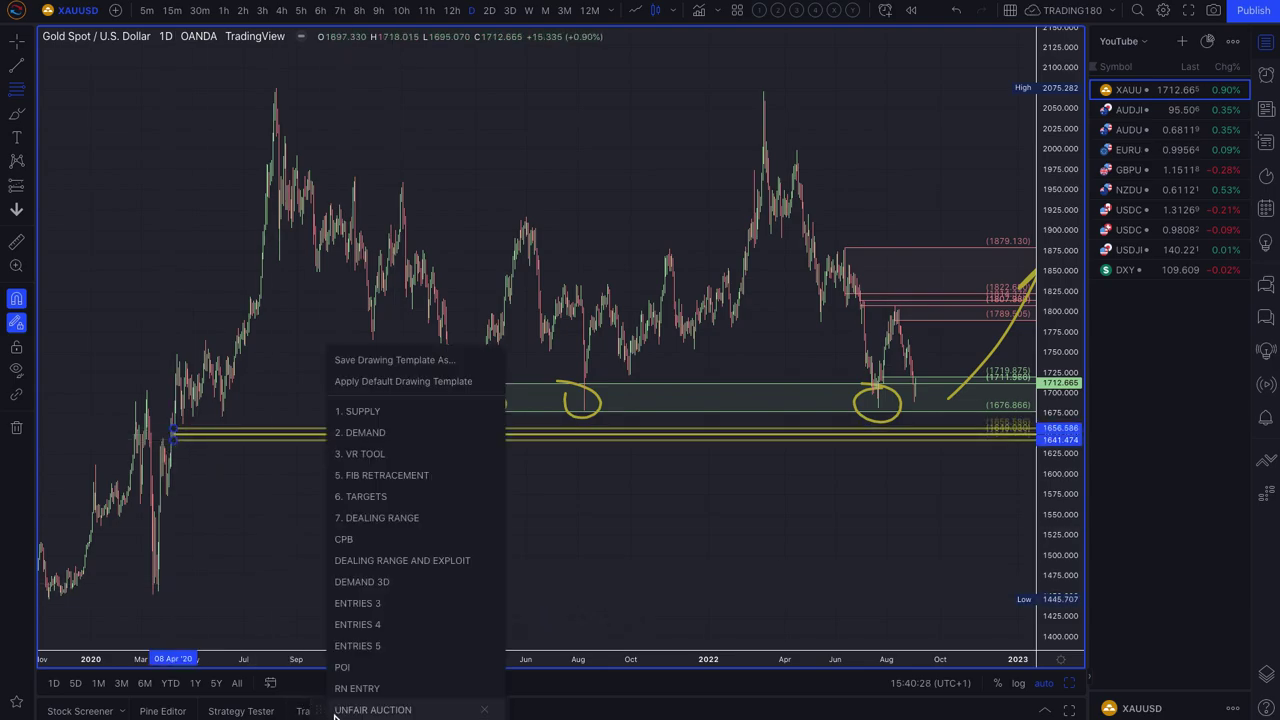
click(377, 435)
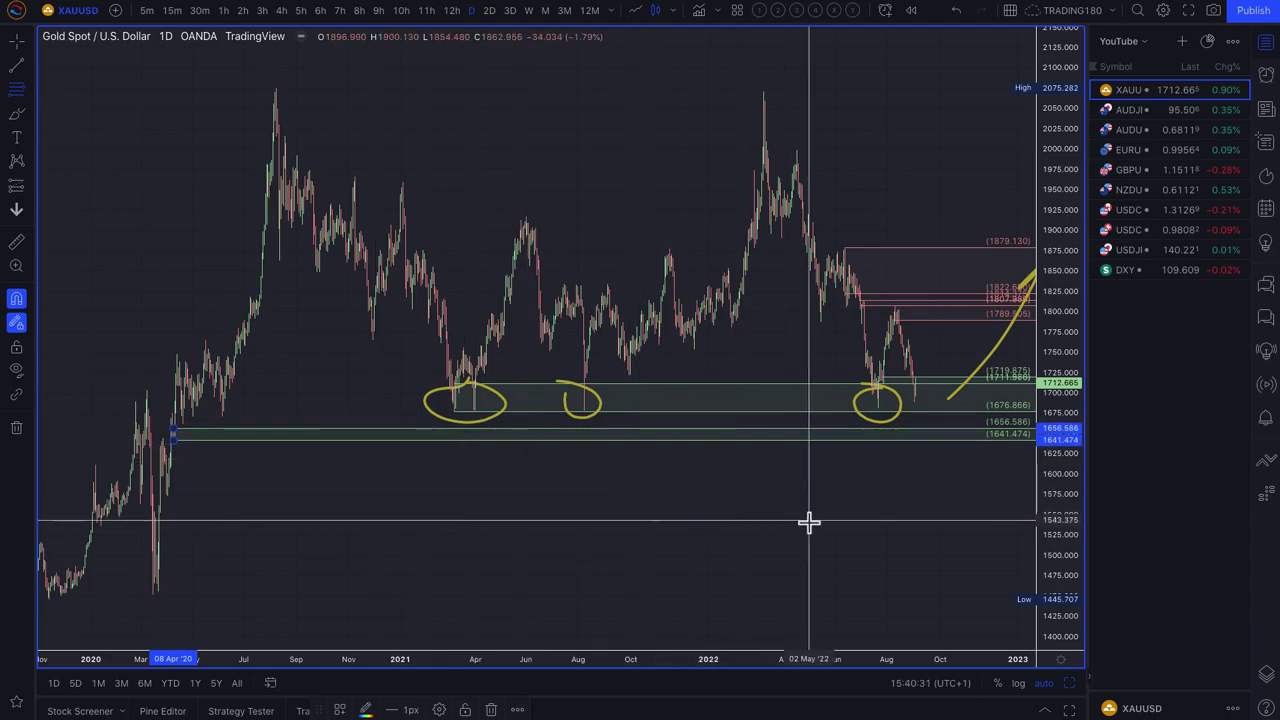
scroll(809, 522, up, 5)
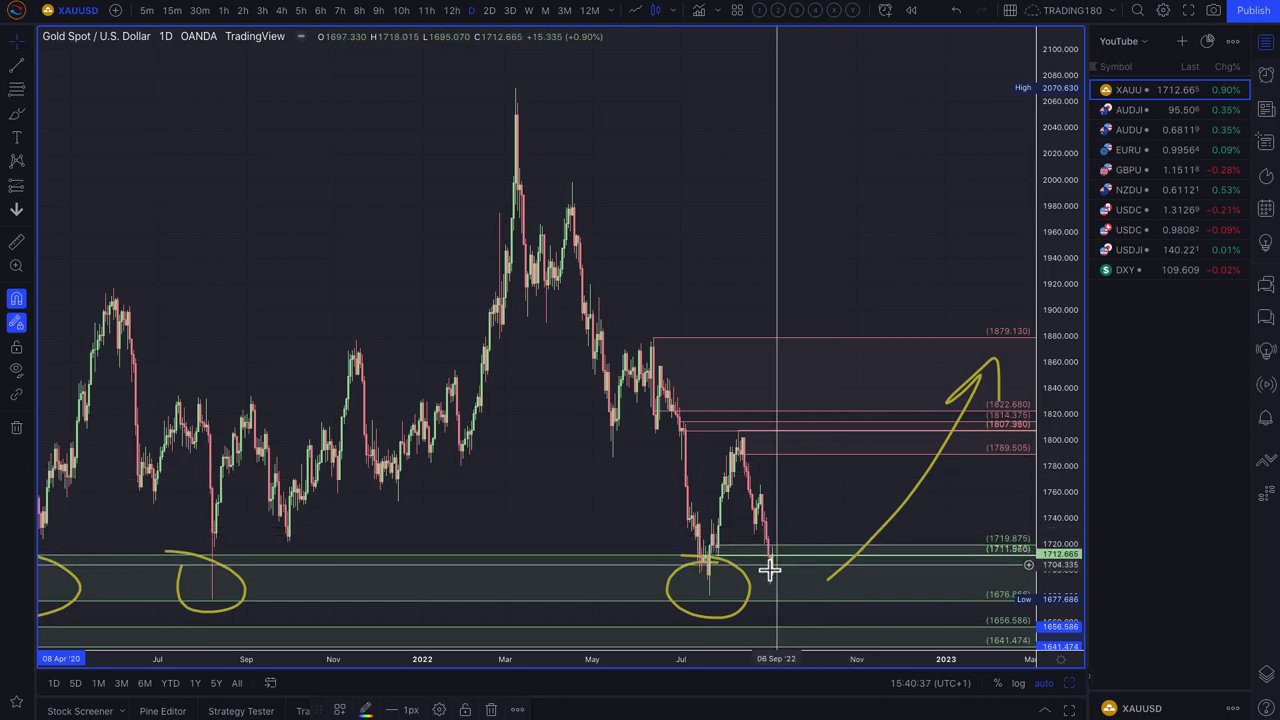
- Reselect the Brush tool and shift the gold chart view right and zoom out
click(16, 113)
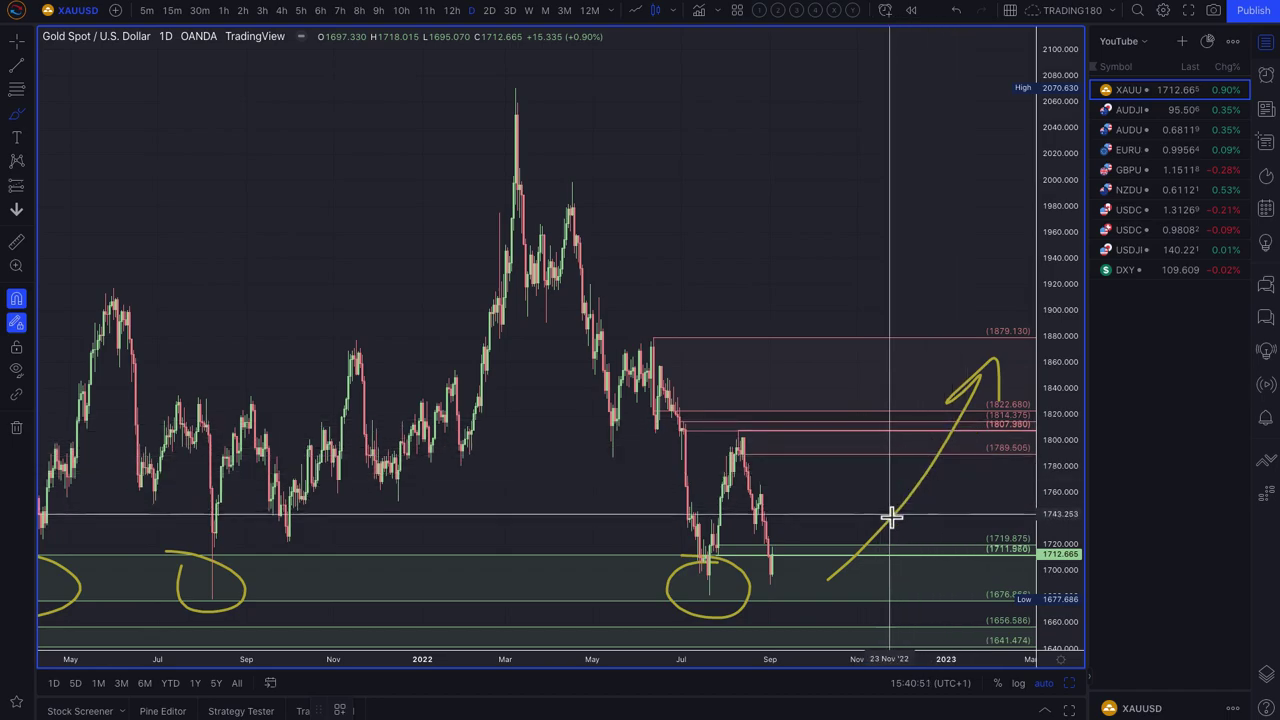
scroll(893, 517, right, 3)
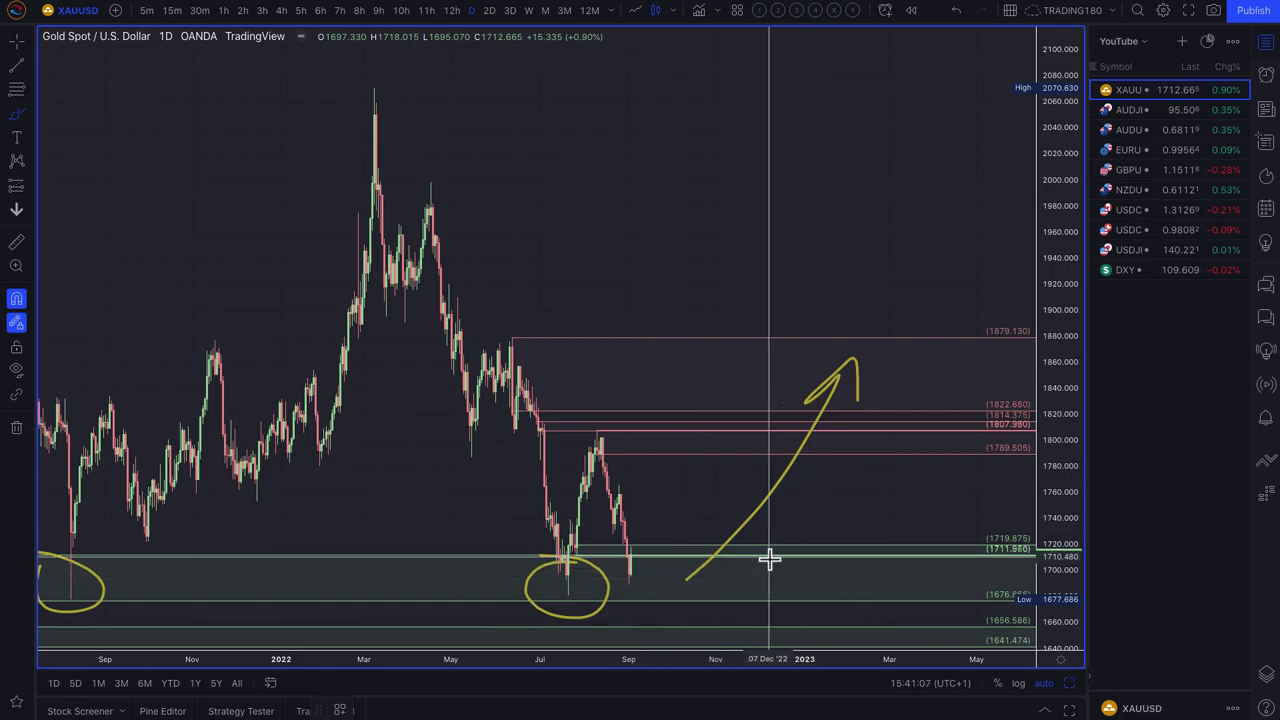
scroll(716, 600, down, 1)
scroll(720, 590, down, 2)
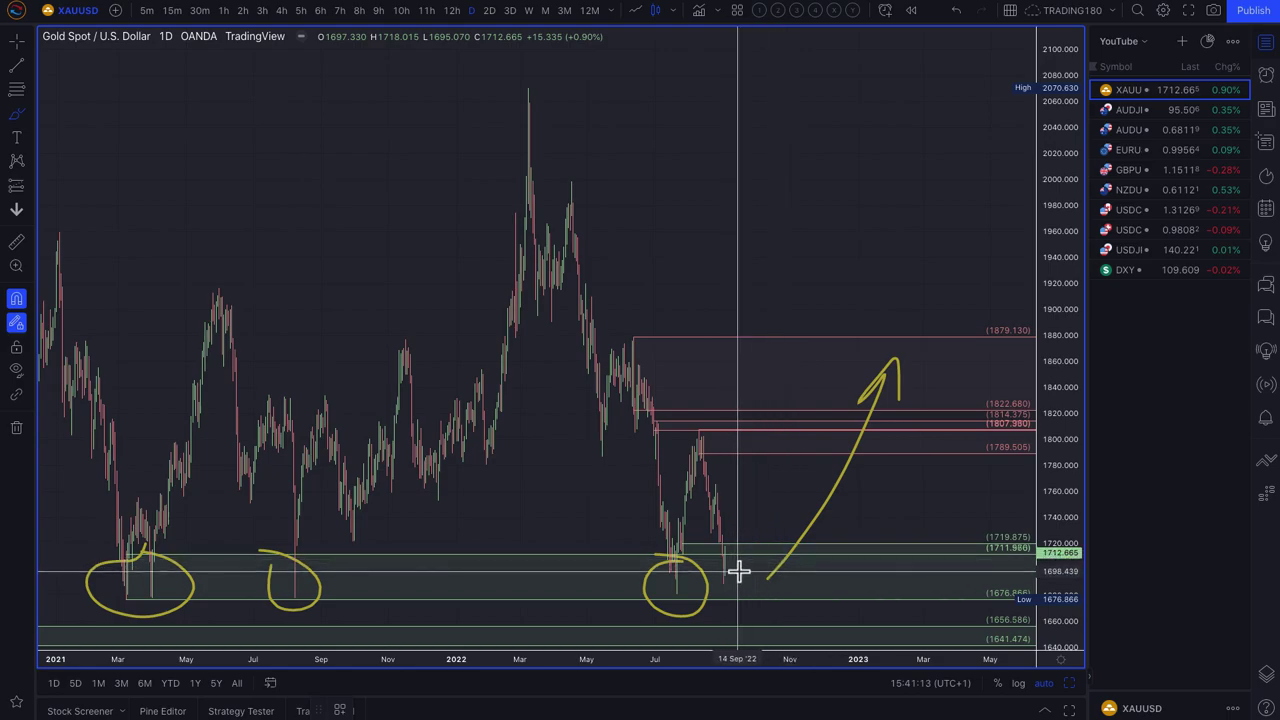
- Hand-draw a question mark with its dot just right of the latest gold candles
mouse_move(748, 525)
mouse_down()
mouse_move(778, 531)
mouse_move(762, 561)
mouse_up()
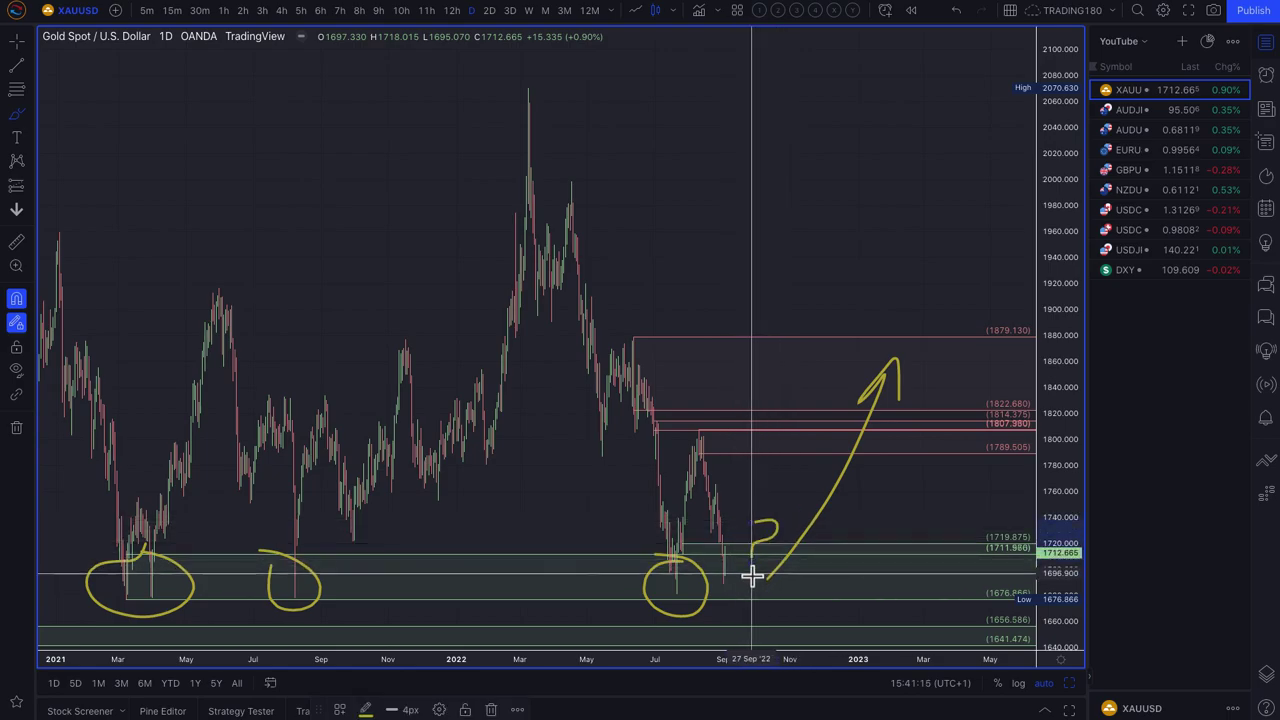
click(752, 580)
scroll(706, 584, up, 3)
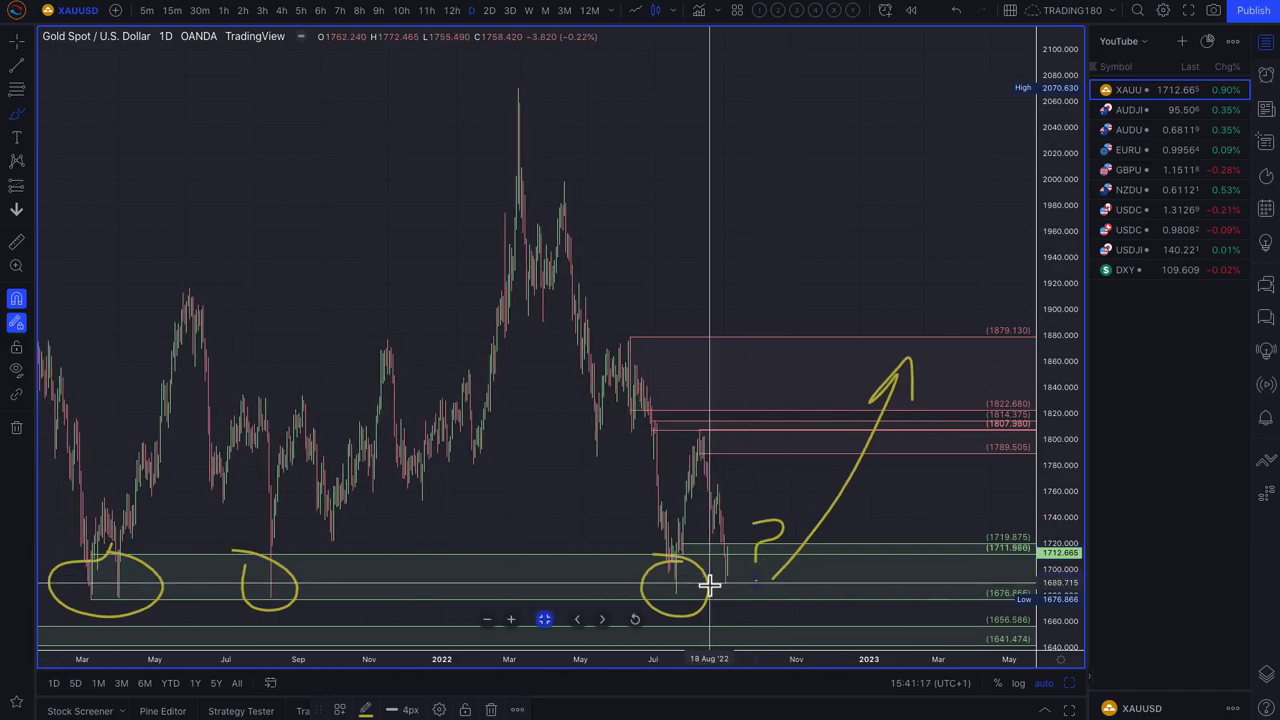
scroll(720, 578, up, 1)
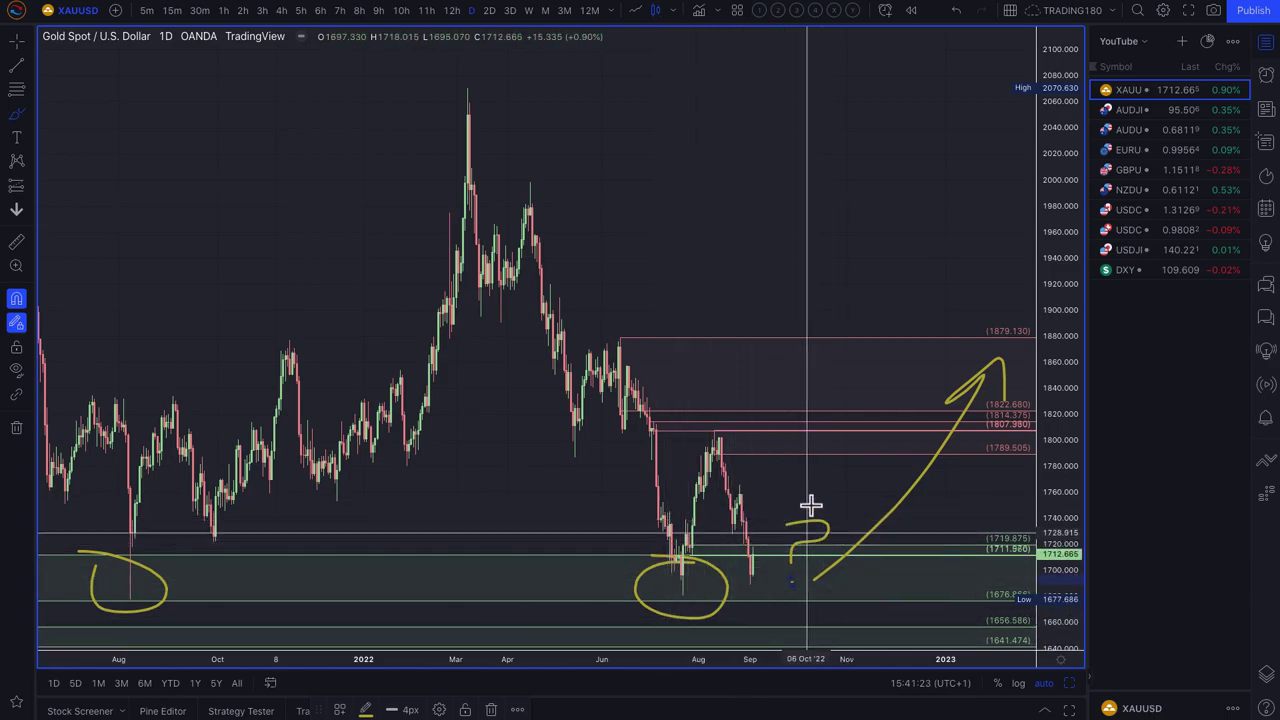
drag(786, 560, 790, 562)
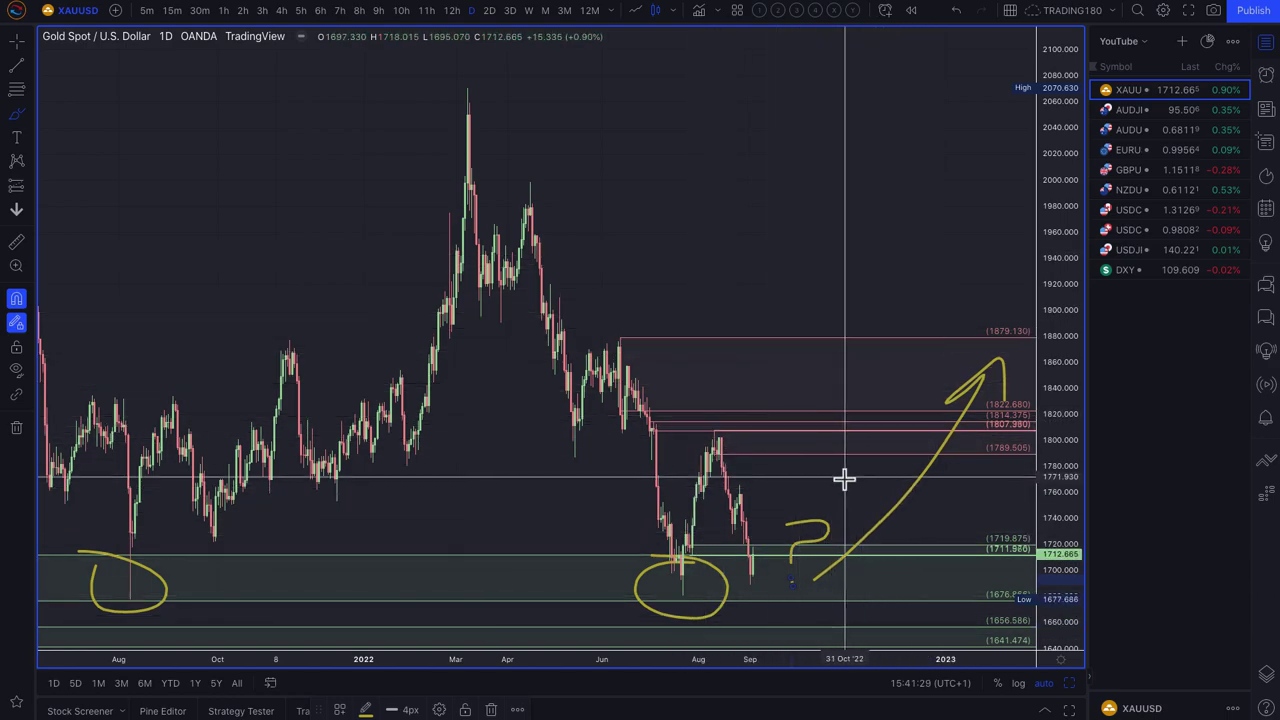
scroll(844, 480, up, 5)
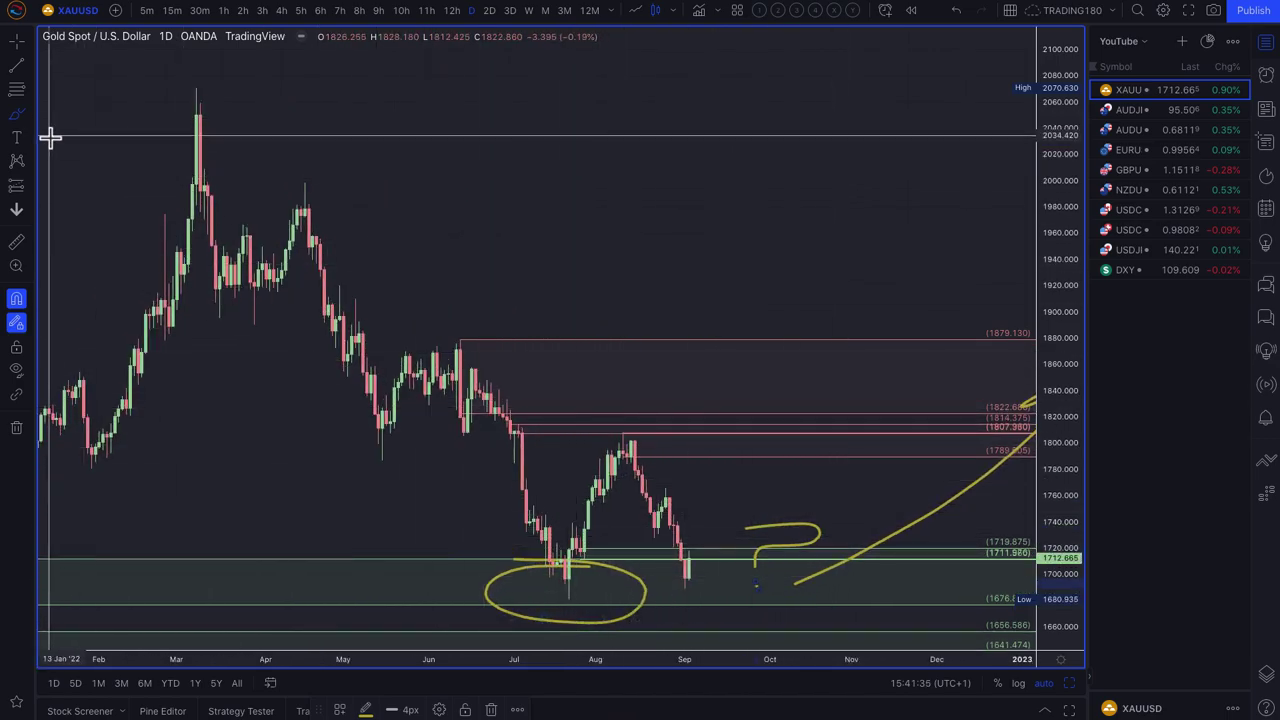
- Mark a 1749.995–1765.575 supply zone over the last bounce with the SUPPLY template
click(16, 116)
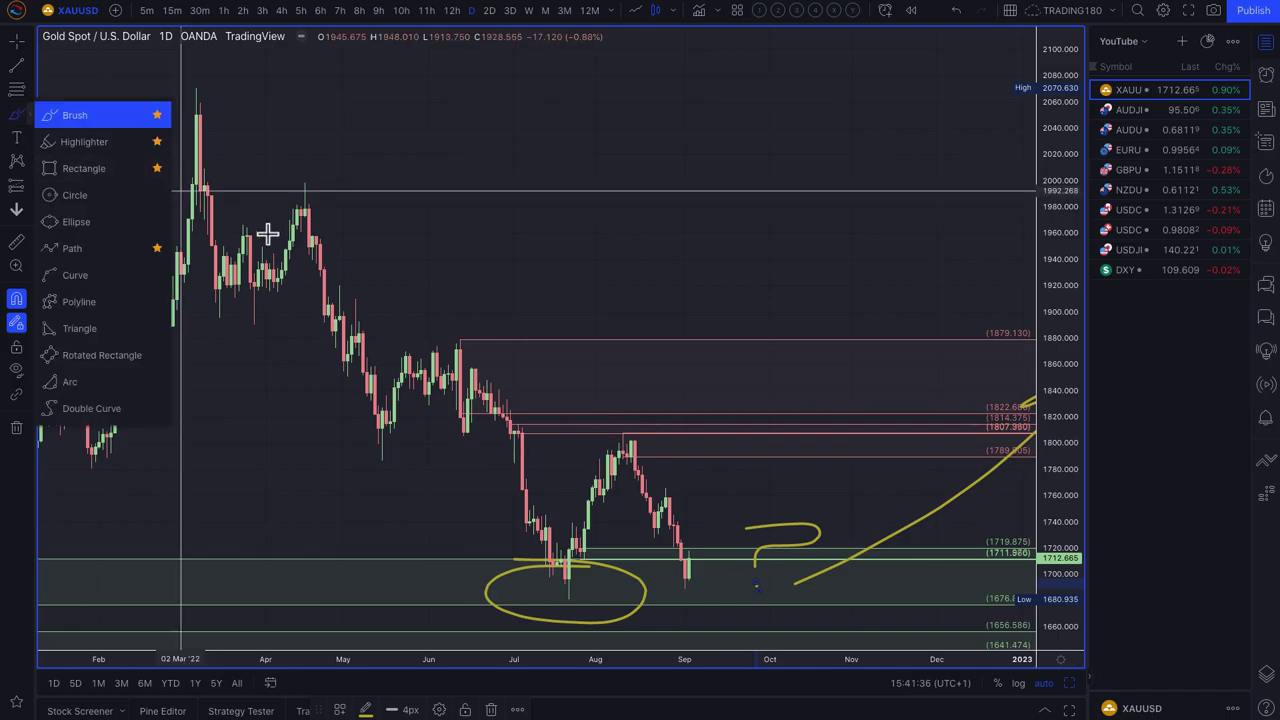
click(97, 118)
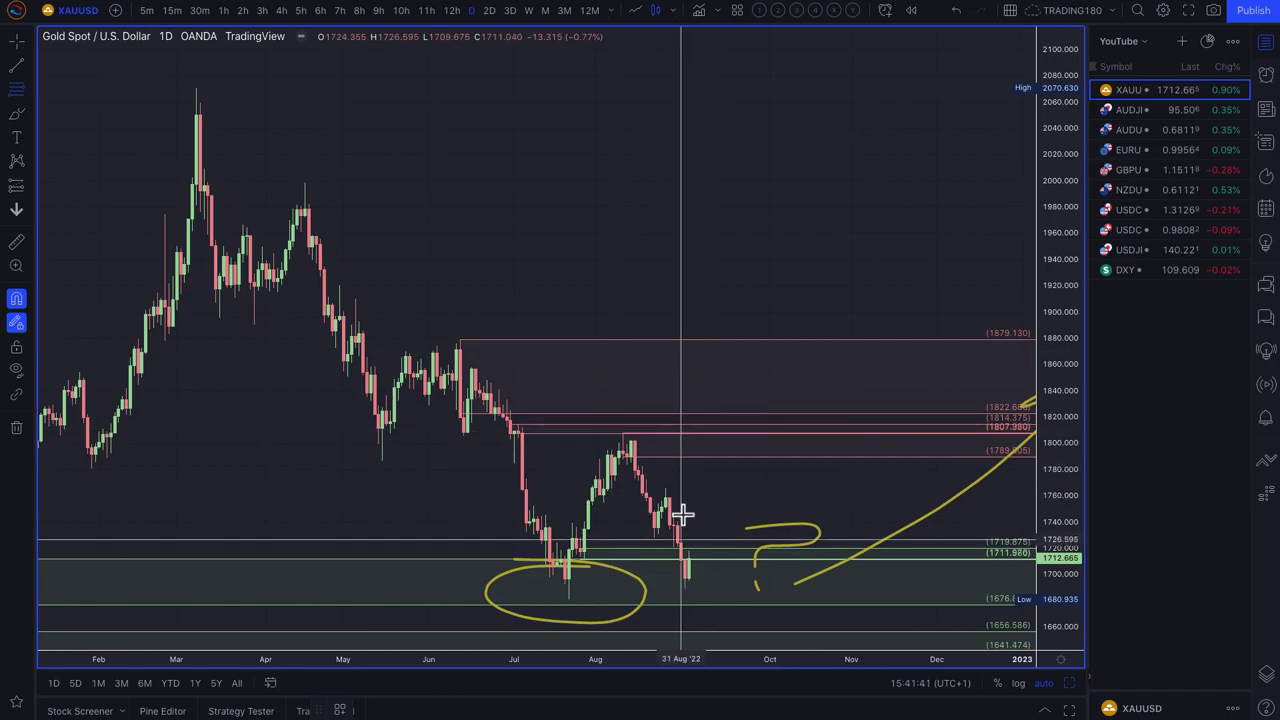
drag(667, 510, 666, 490)
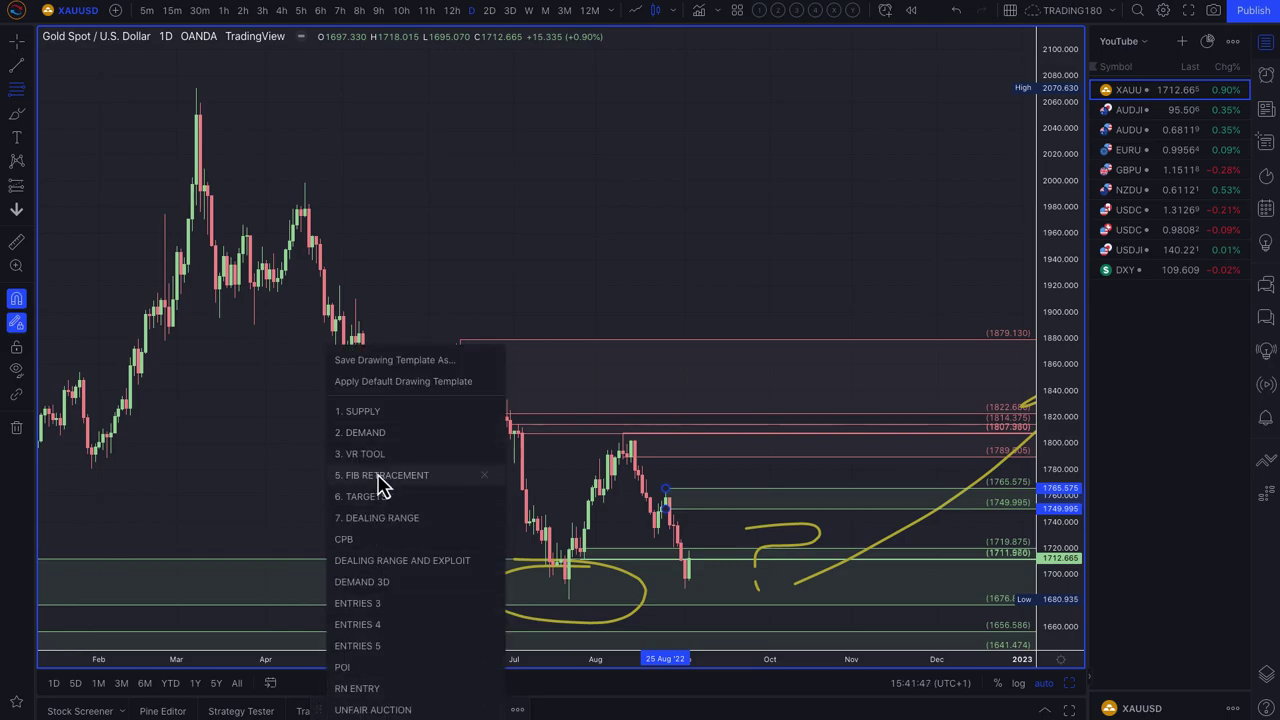
click(385, 412)
click(15, 115)
- Brush a yellow loop at the new supply zone, a rising stroke from the latest candle into it, and a short downward extension
drag(745, 486, 786, 571)
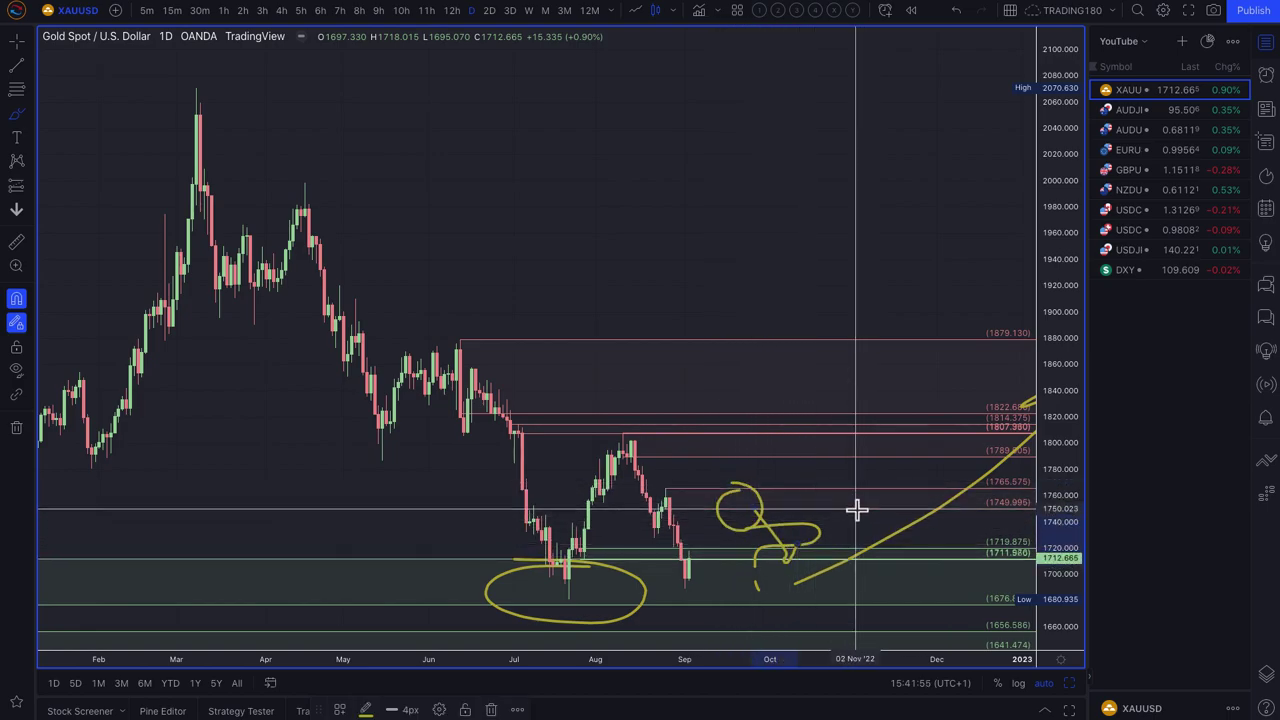
scroll(847, 542, up, 1)
scroll(847, 542, up, 2)
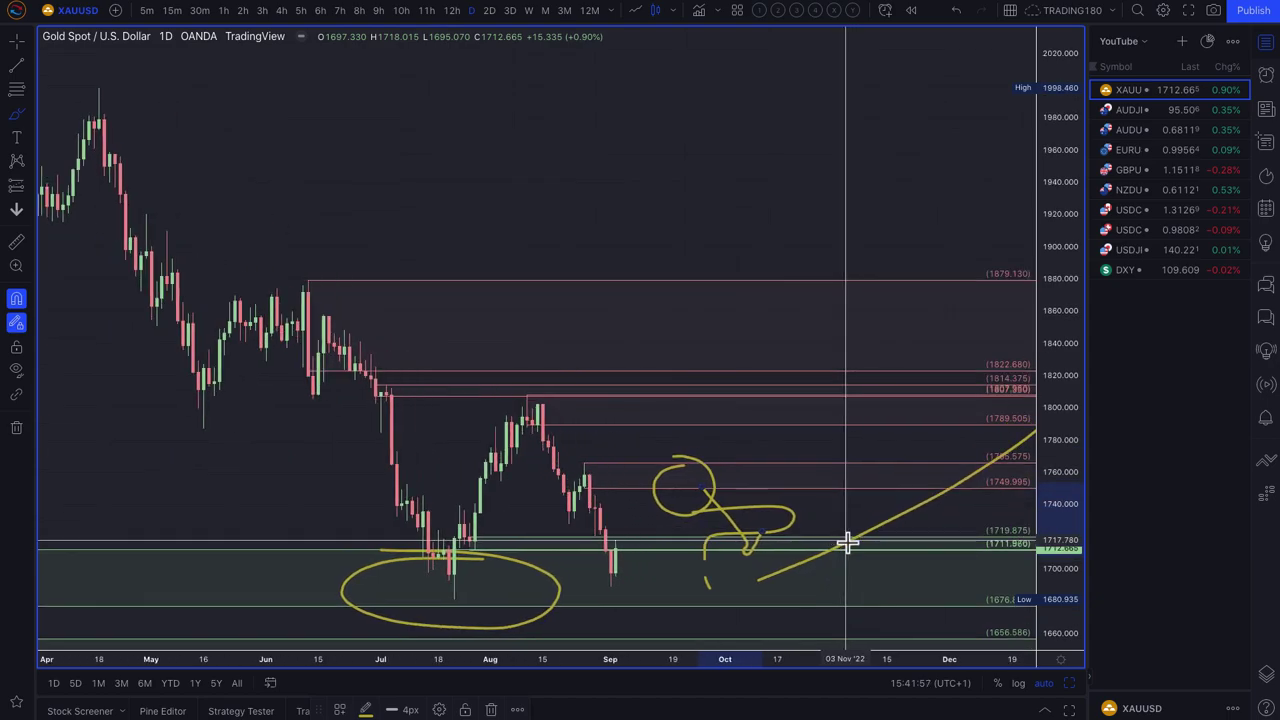
mouse_move(566, 521)
mouse_down()
mouse_move(623, 443)
mouse_move(634, 457)
mouse_up()
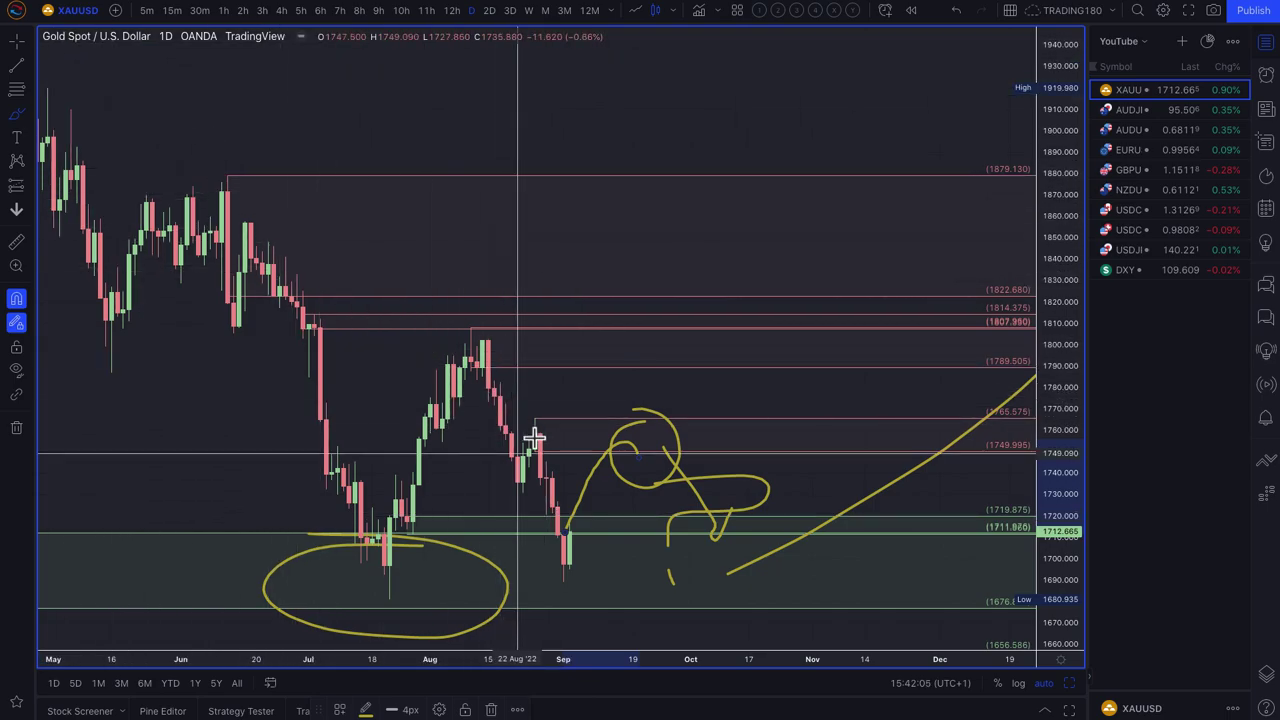
drag(669, 569, 673, 582)
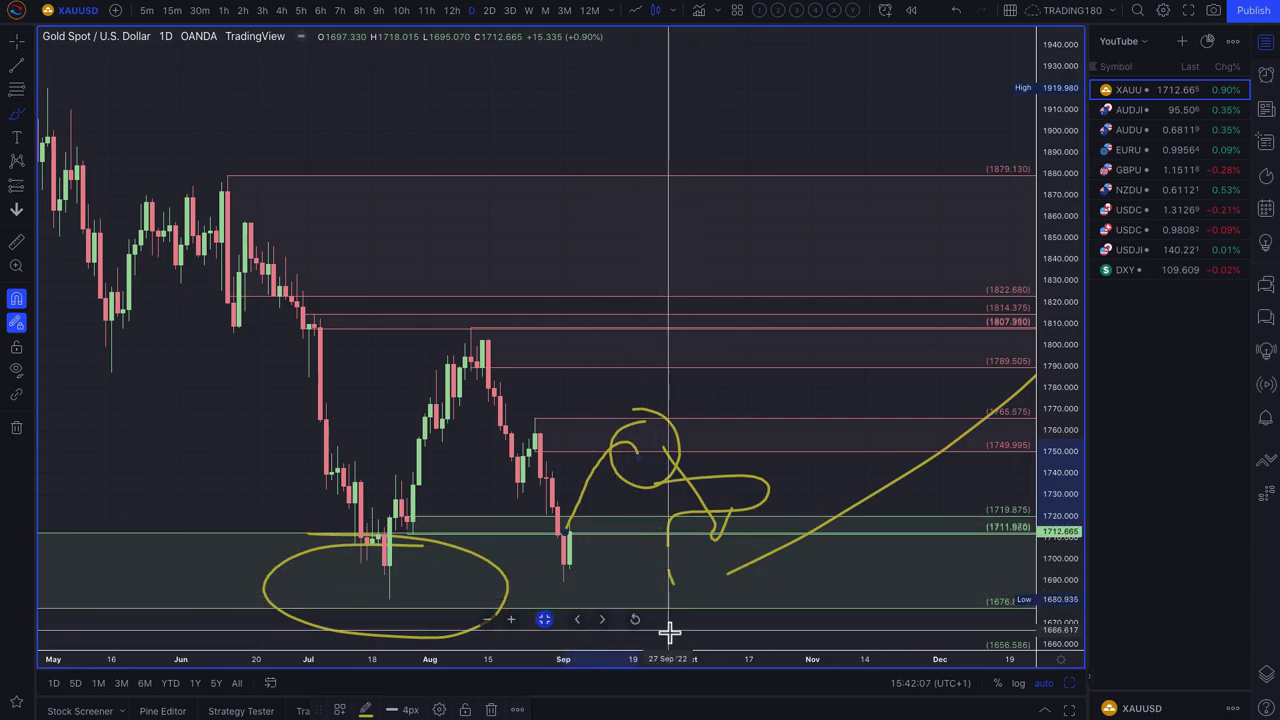